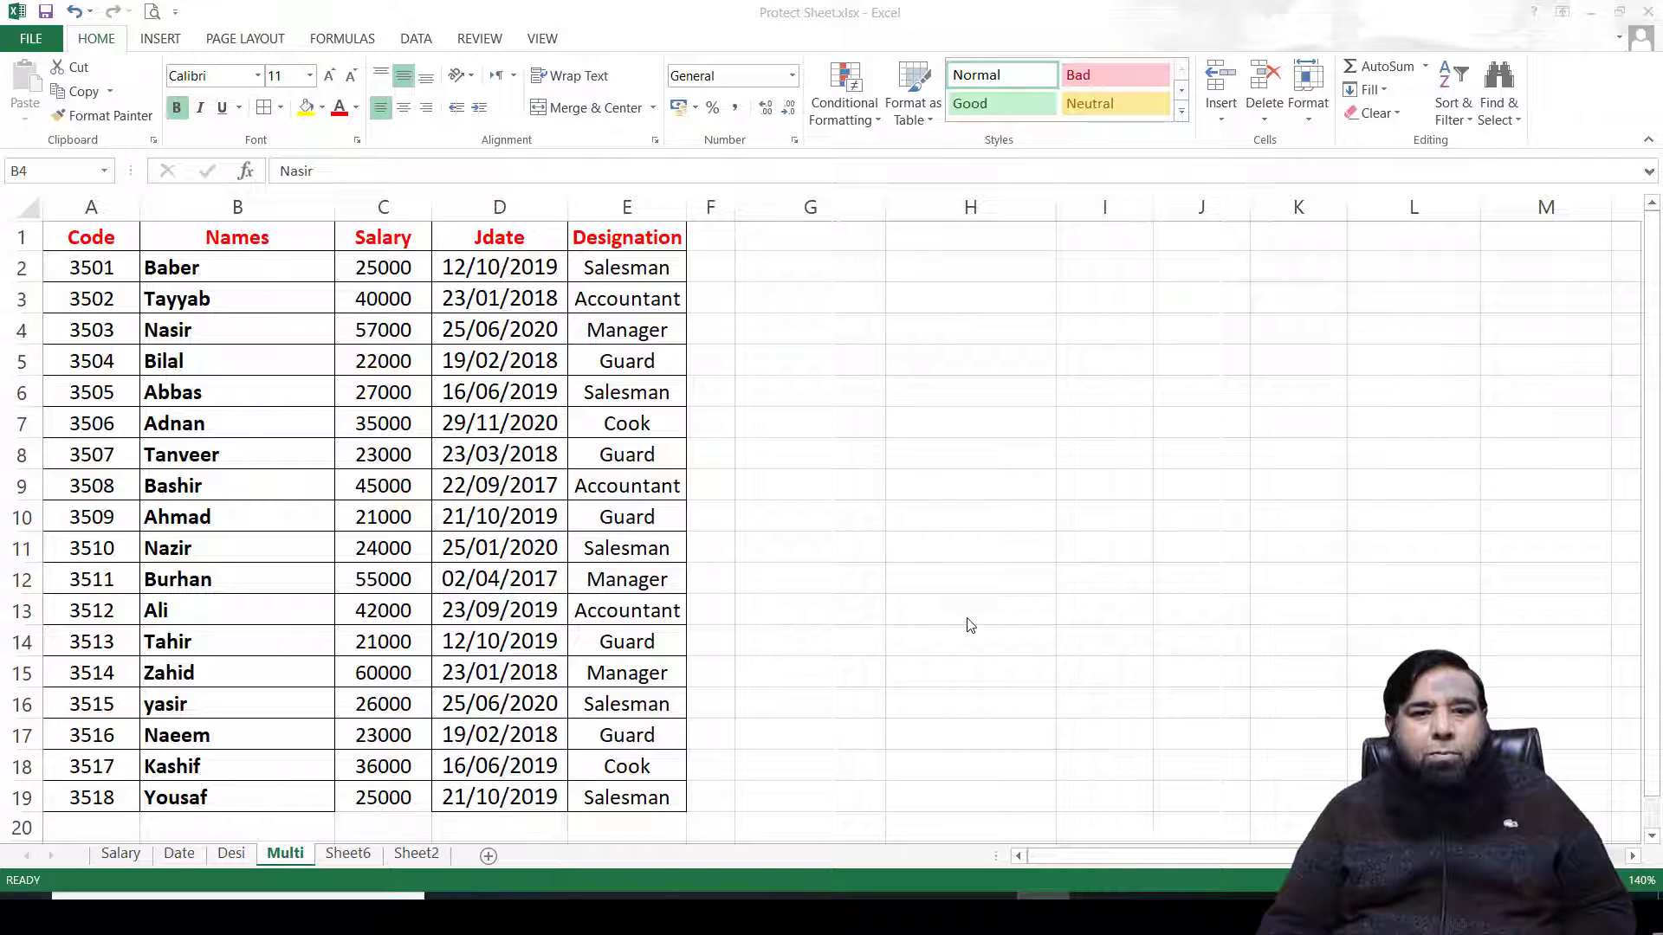
# Step: Add filter arrows to the employee table's header row and remove them again, twice in a row
pyautogui.click(397, 360)
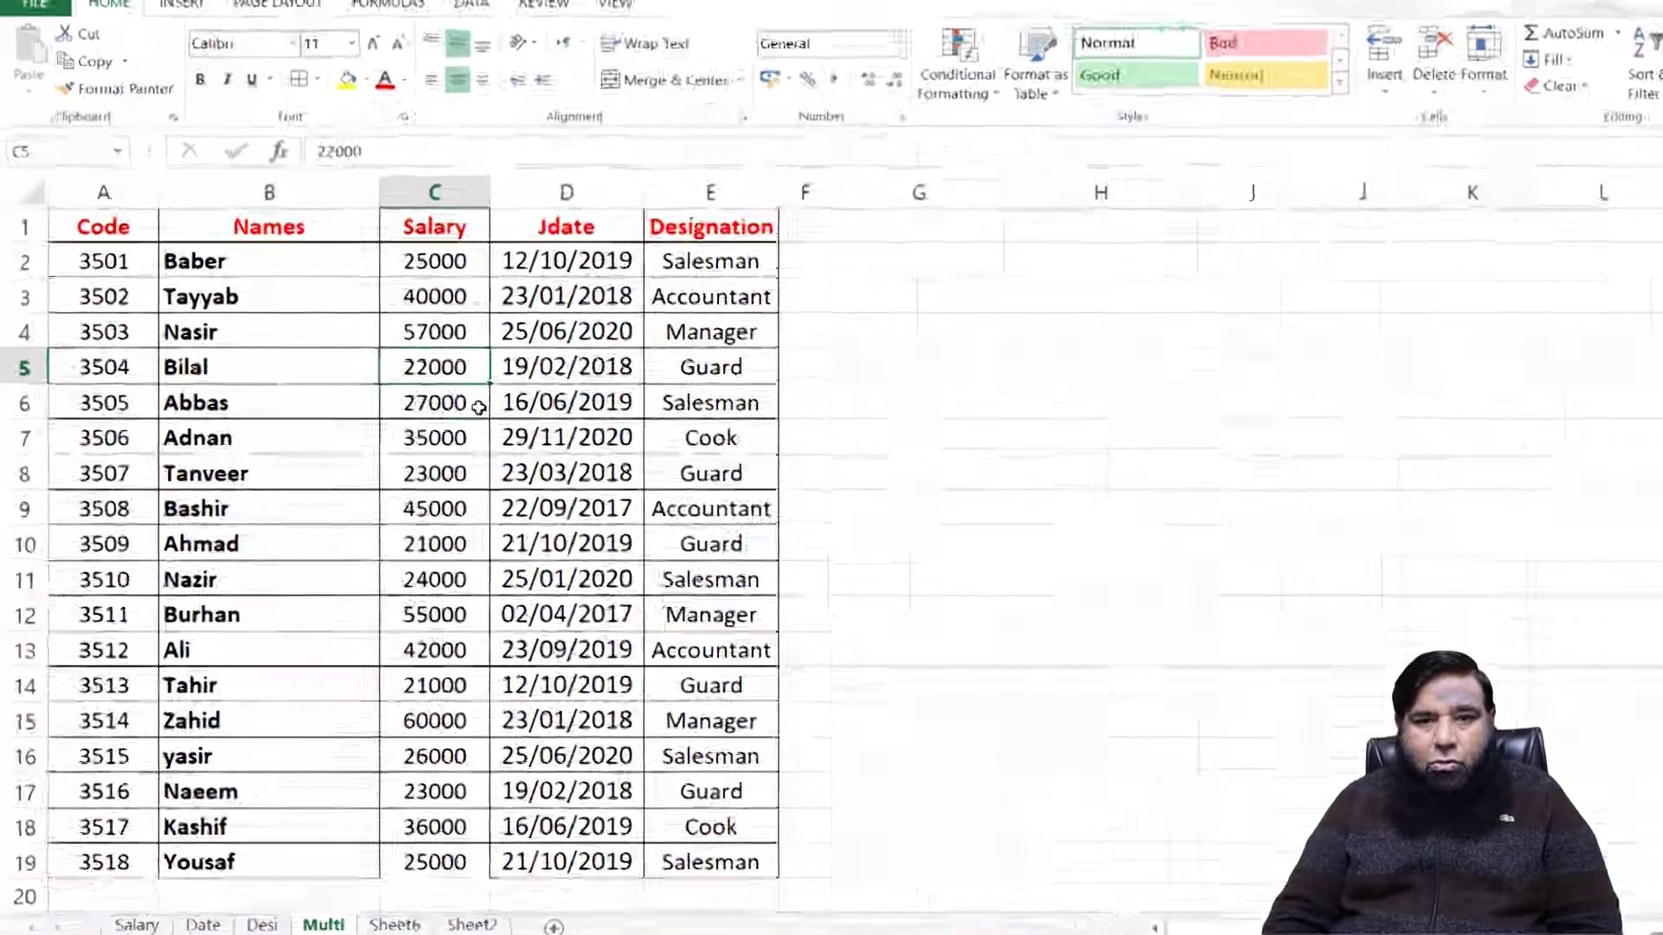
pyautogui.hotkey('ctrl', 'shift', 'l')
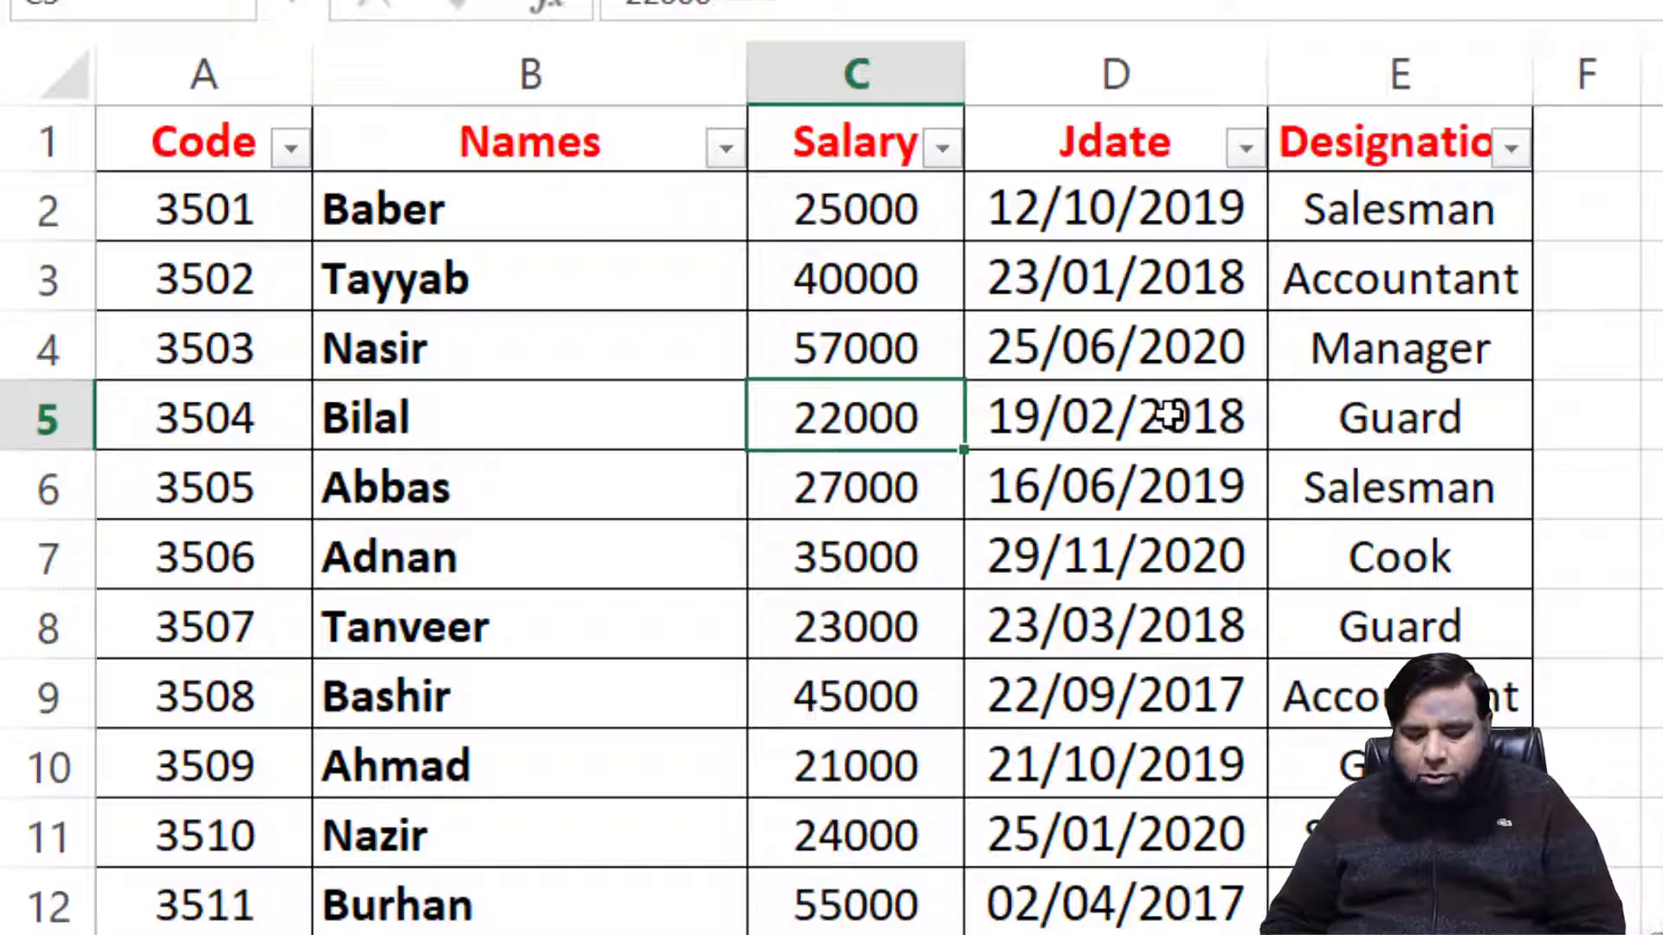
pyautogui.hotkey('ctrl', 'shift', 'l')
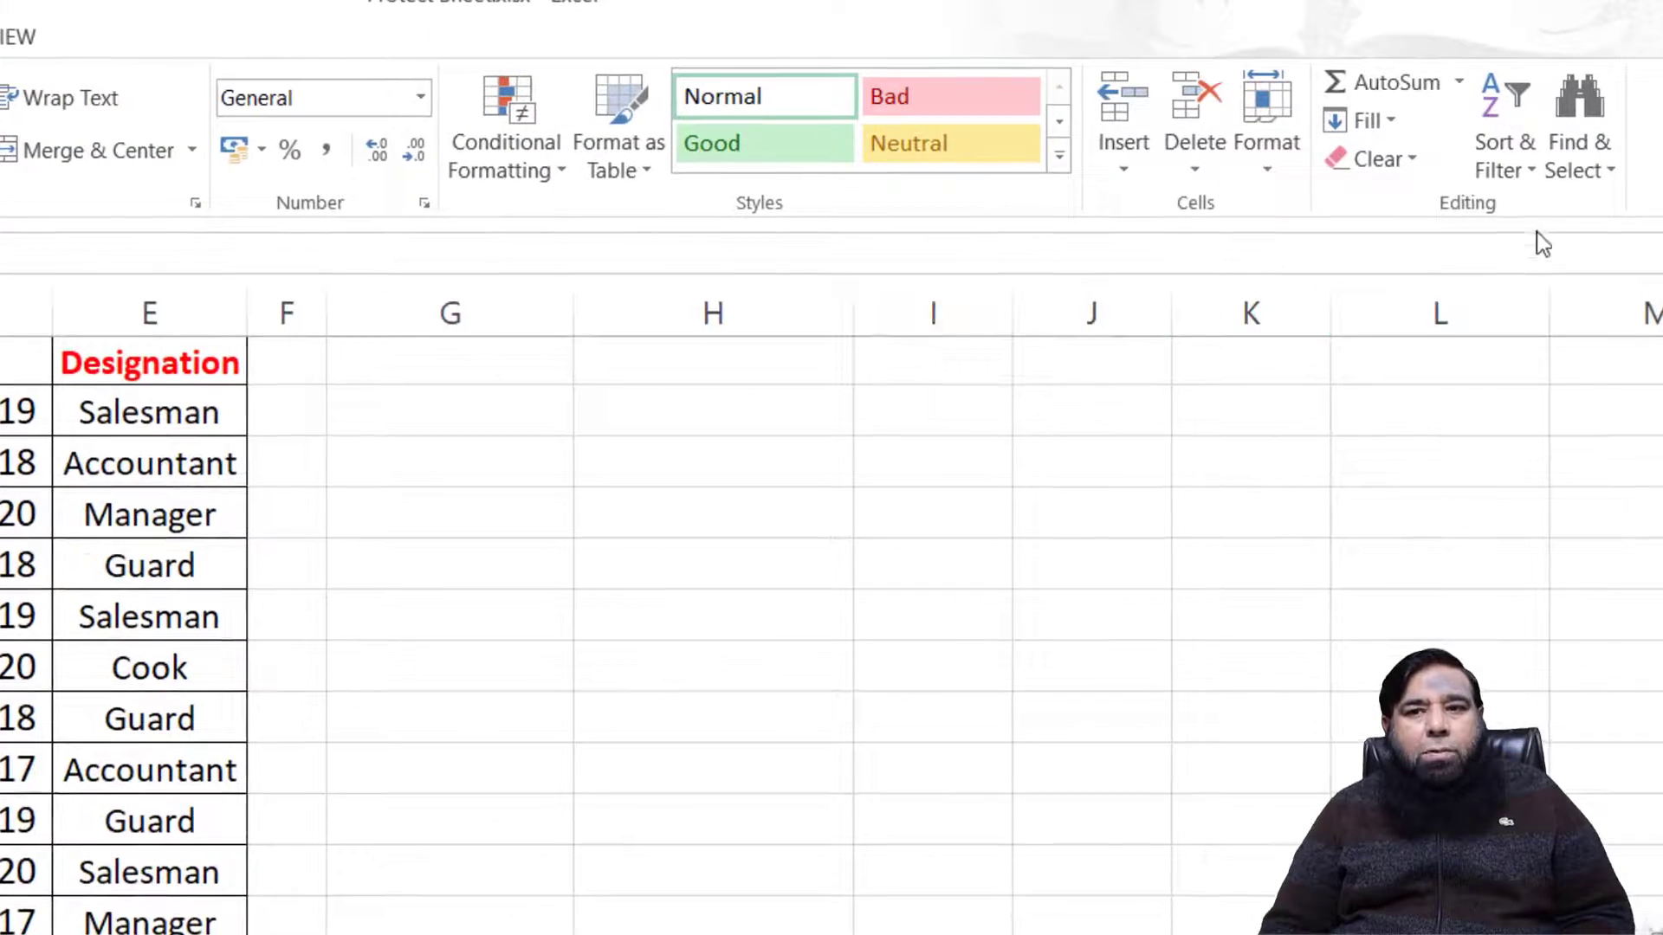
pyautogui.click(1529, 178)
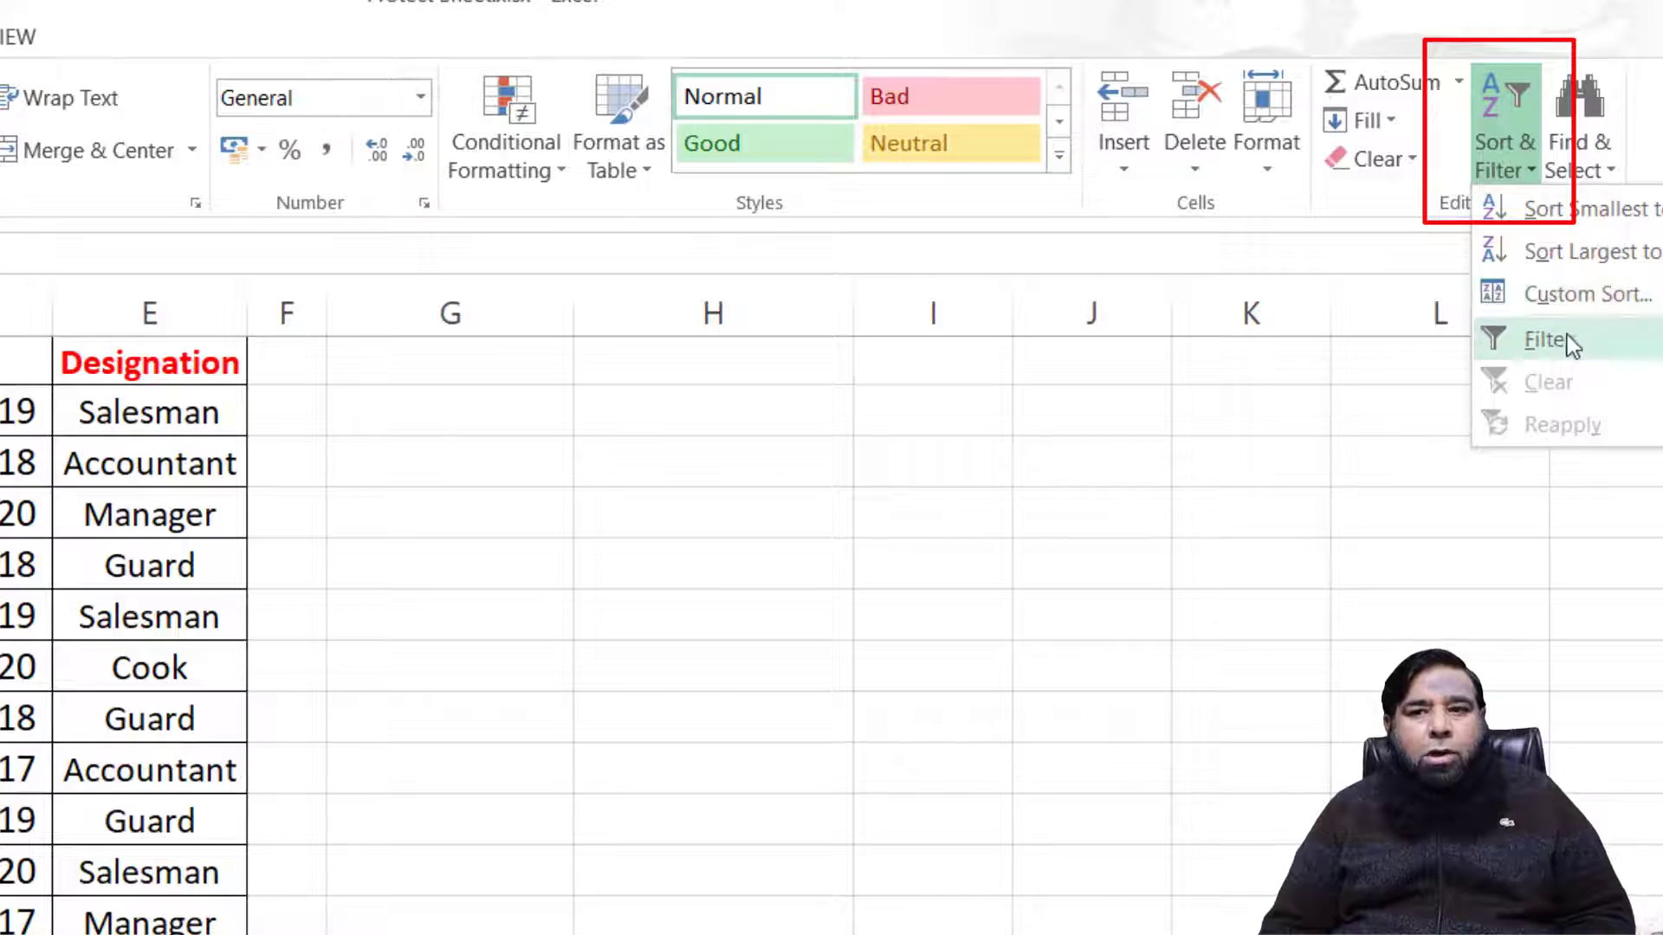
pyautogui.click(1603, 341)
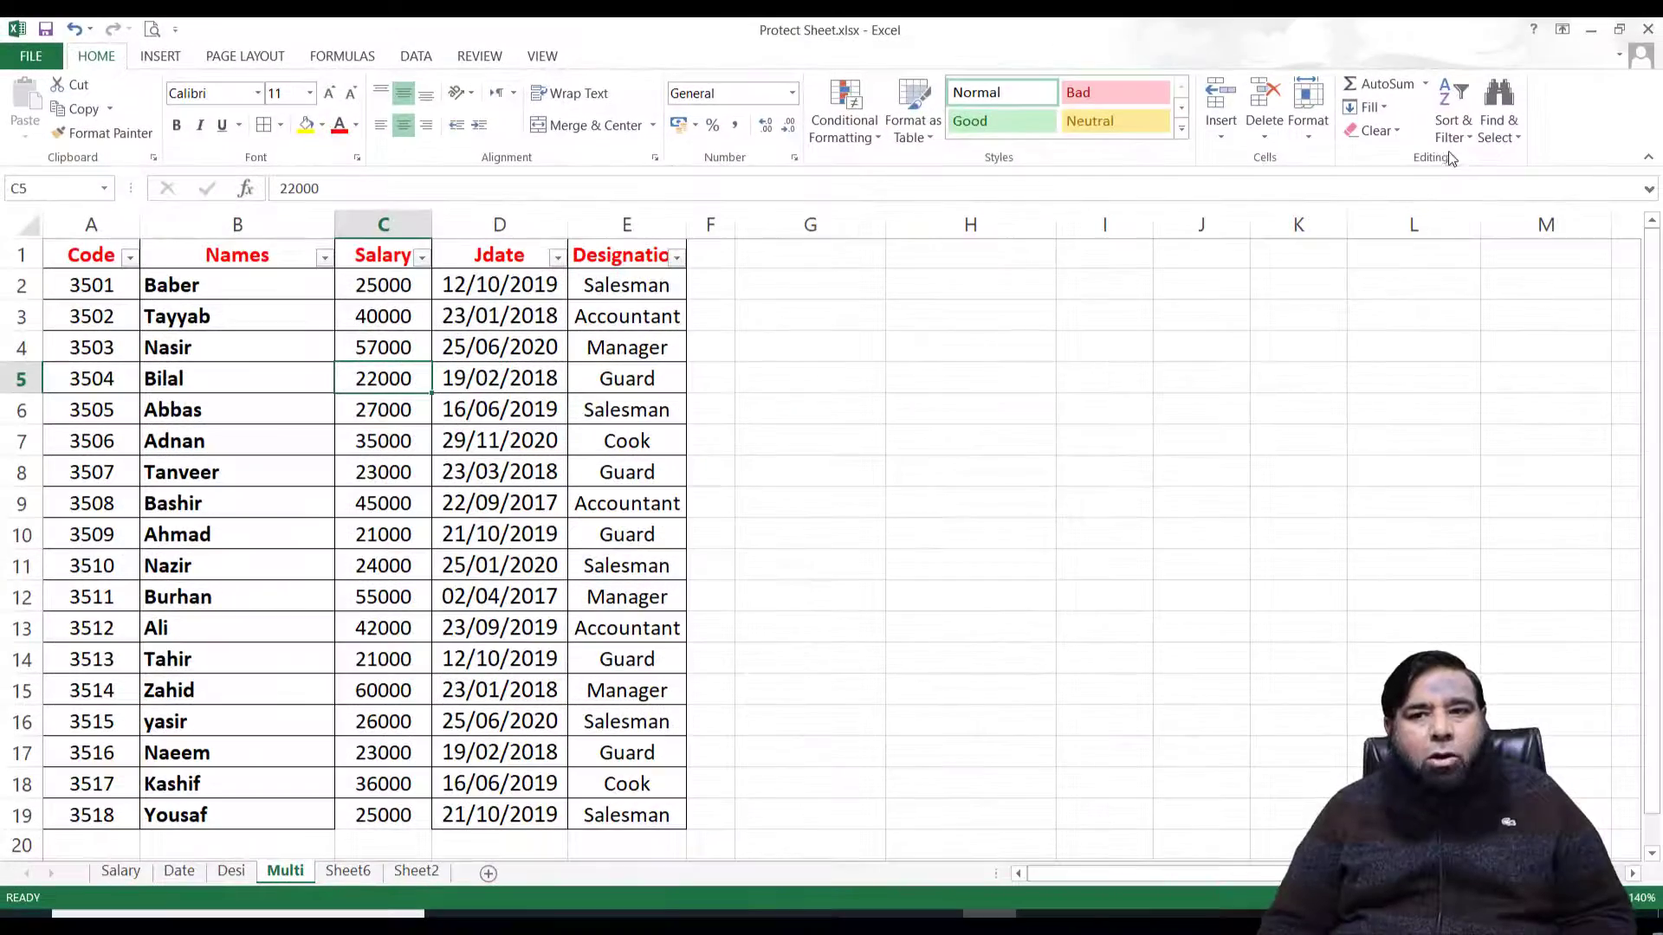
pyautogui.click(1454, 113)
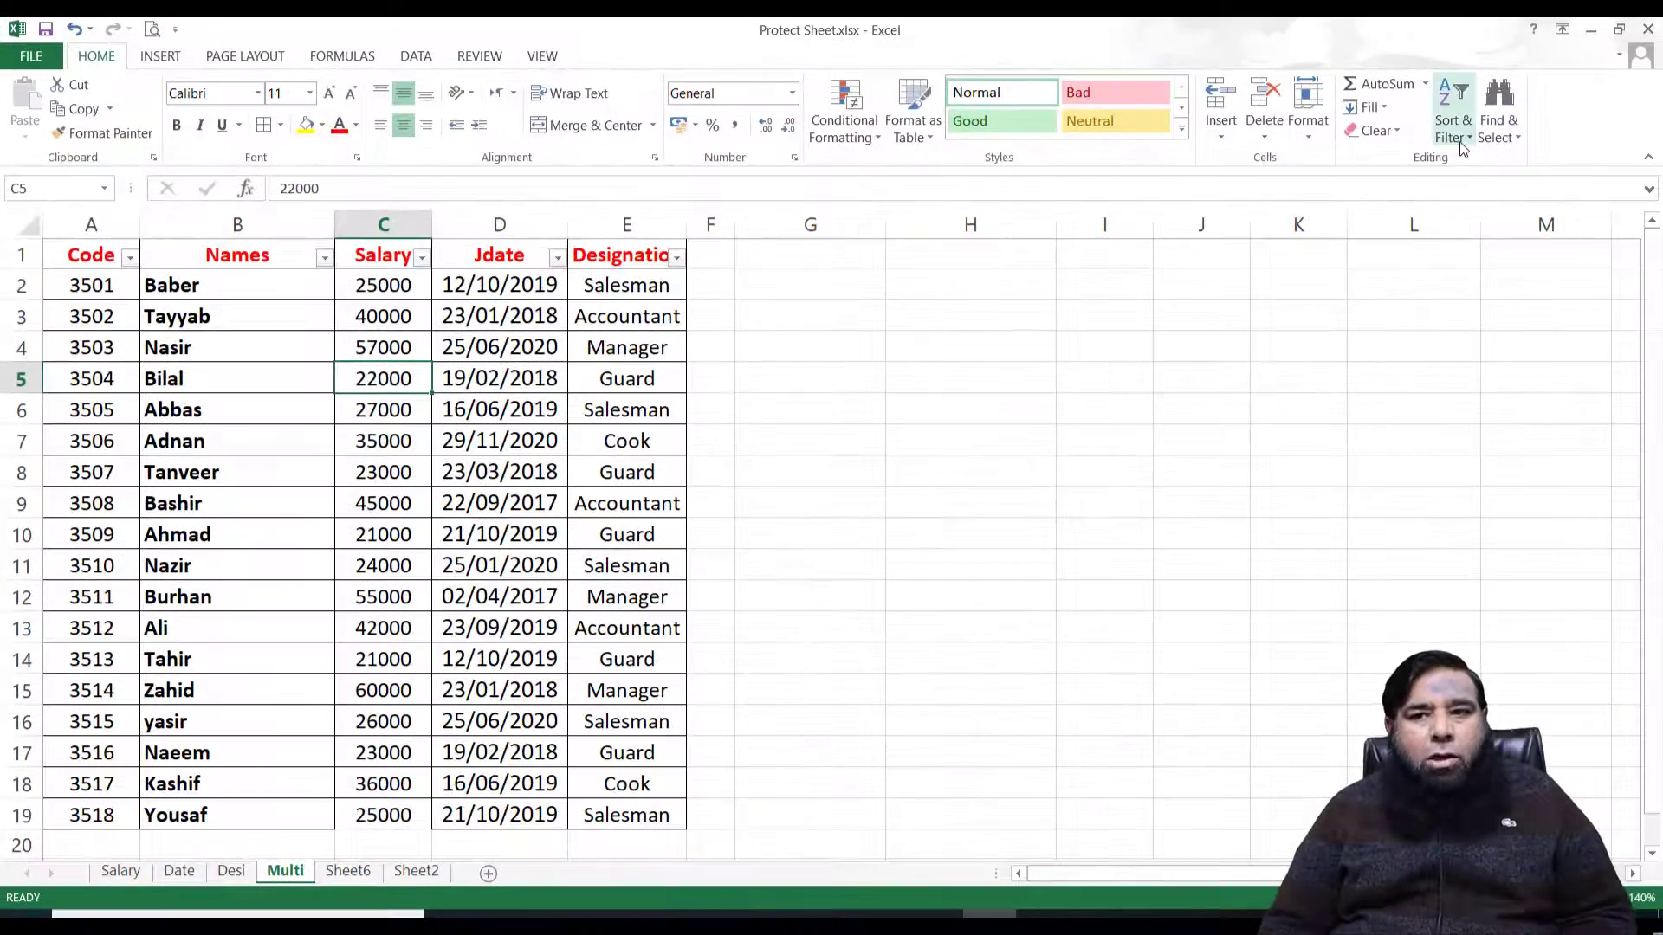
pyautogui.click(1472, 240)
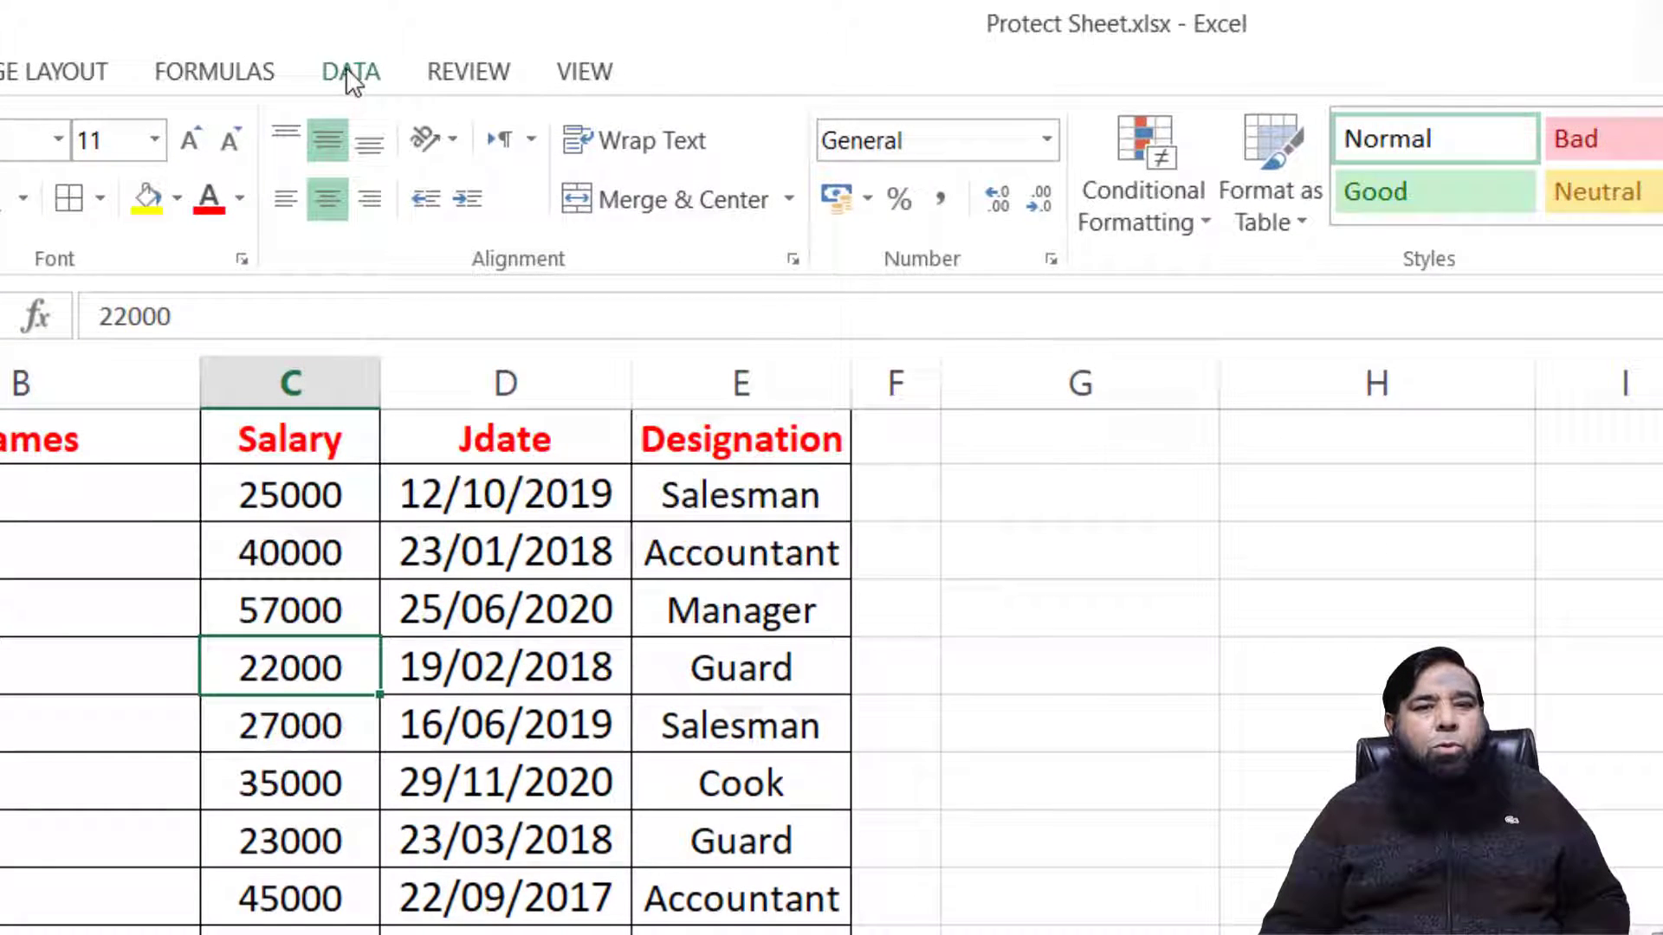
# Step: Toggle the header row filter on, off and on again, leaving filtering enabled for the employee table
pyautogui.click(348, 73)
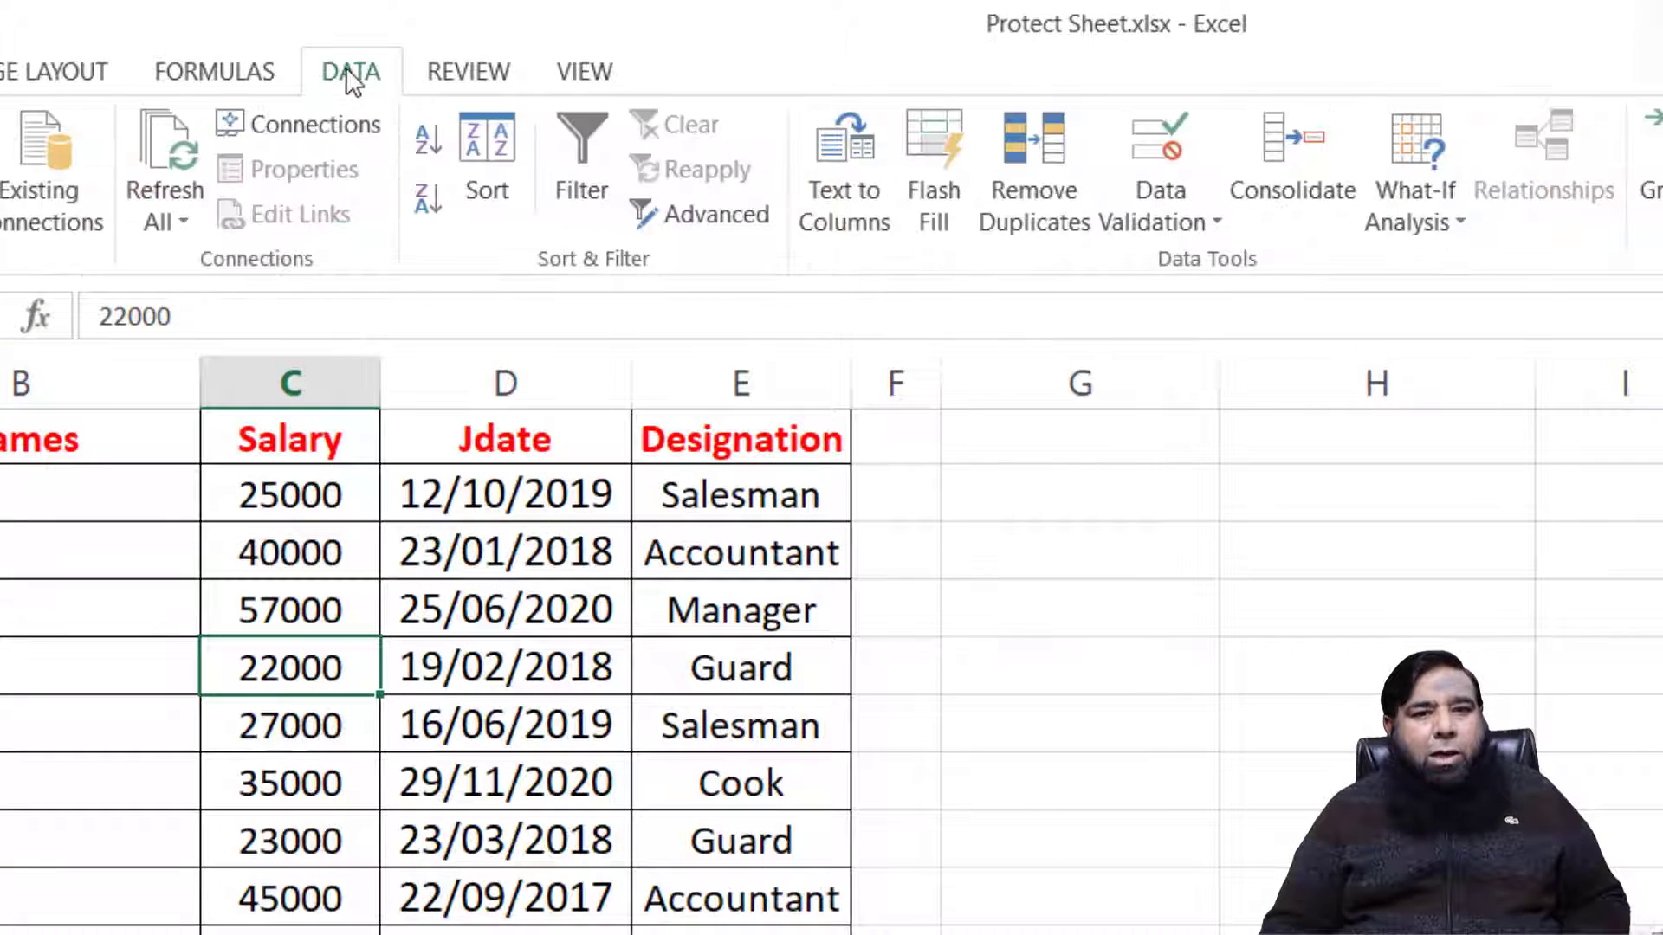
pyautogui.click(568, 189)
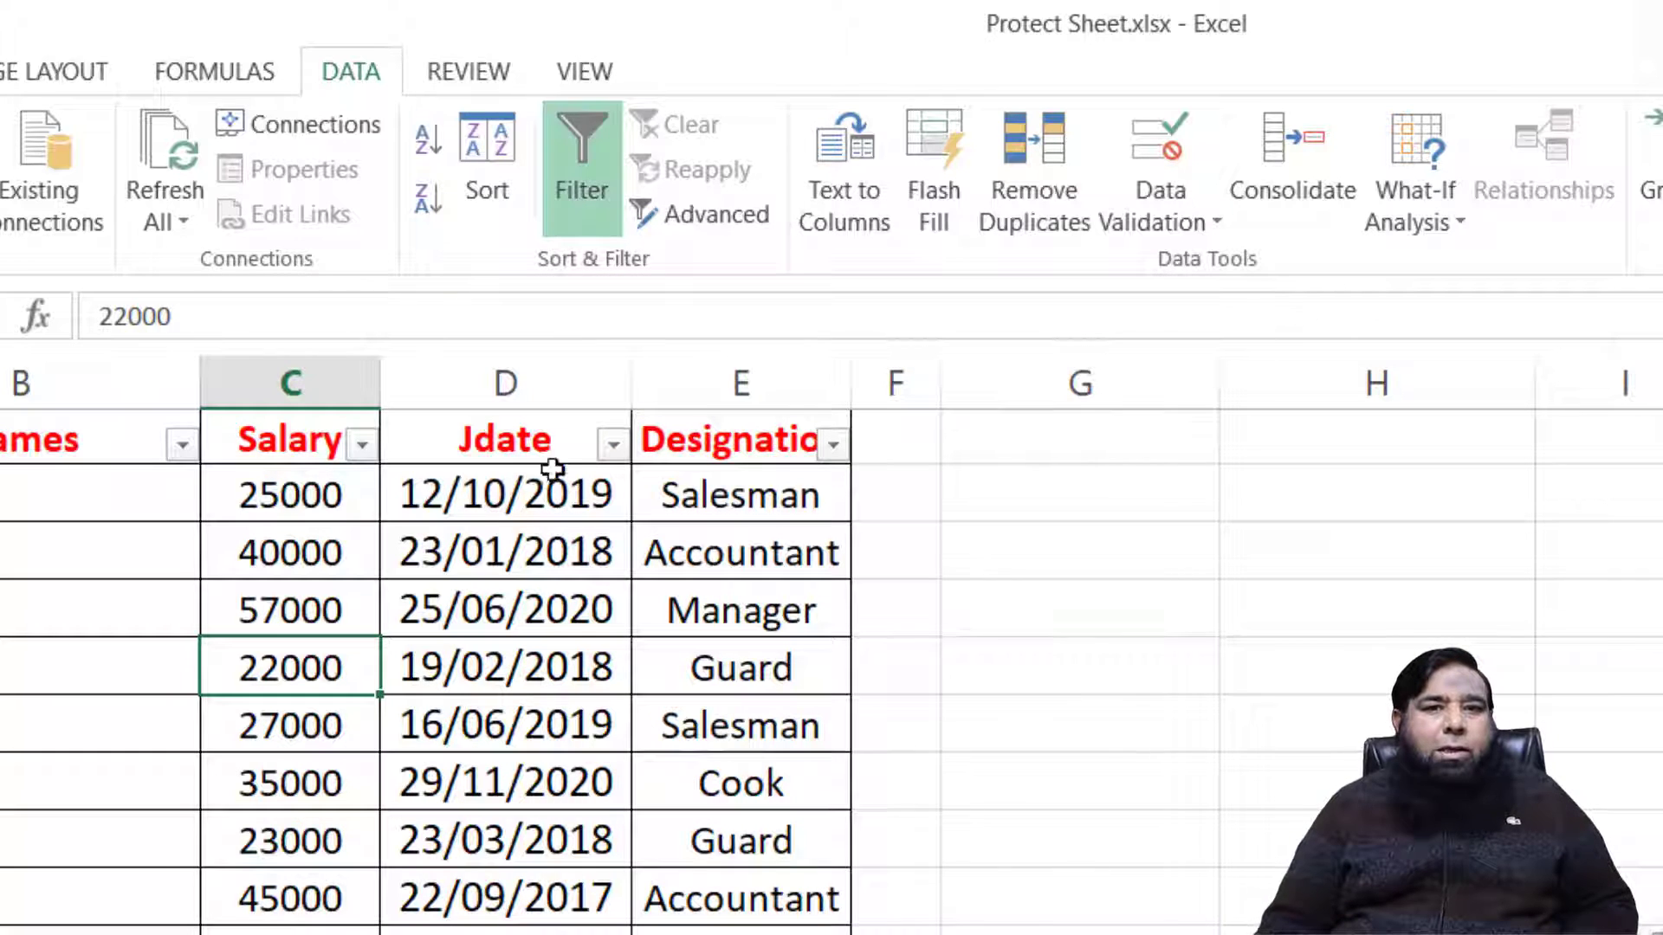
pyautogui.click(564, 180)
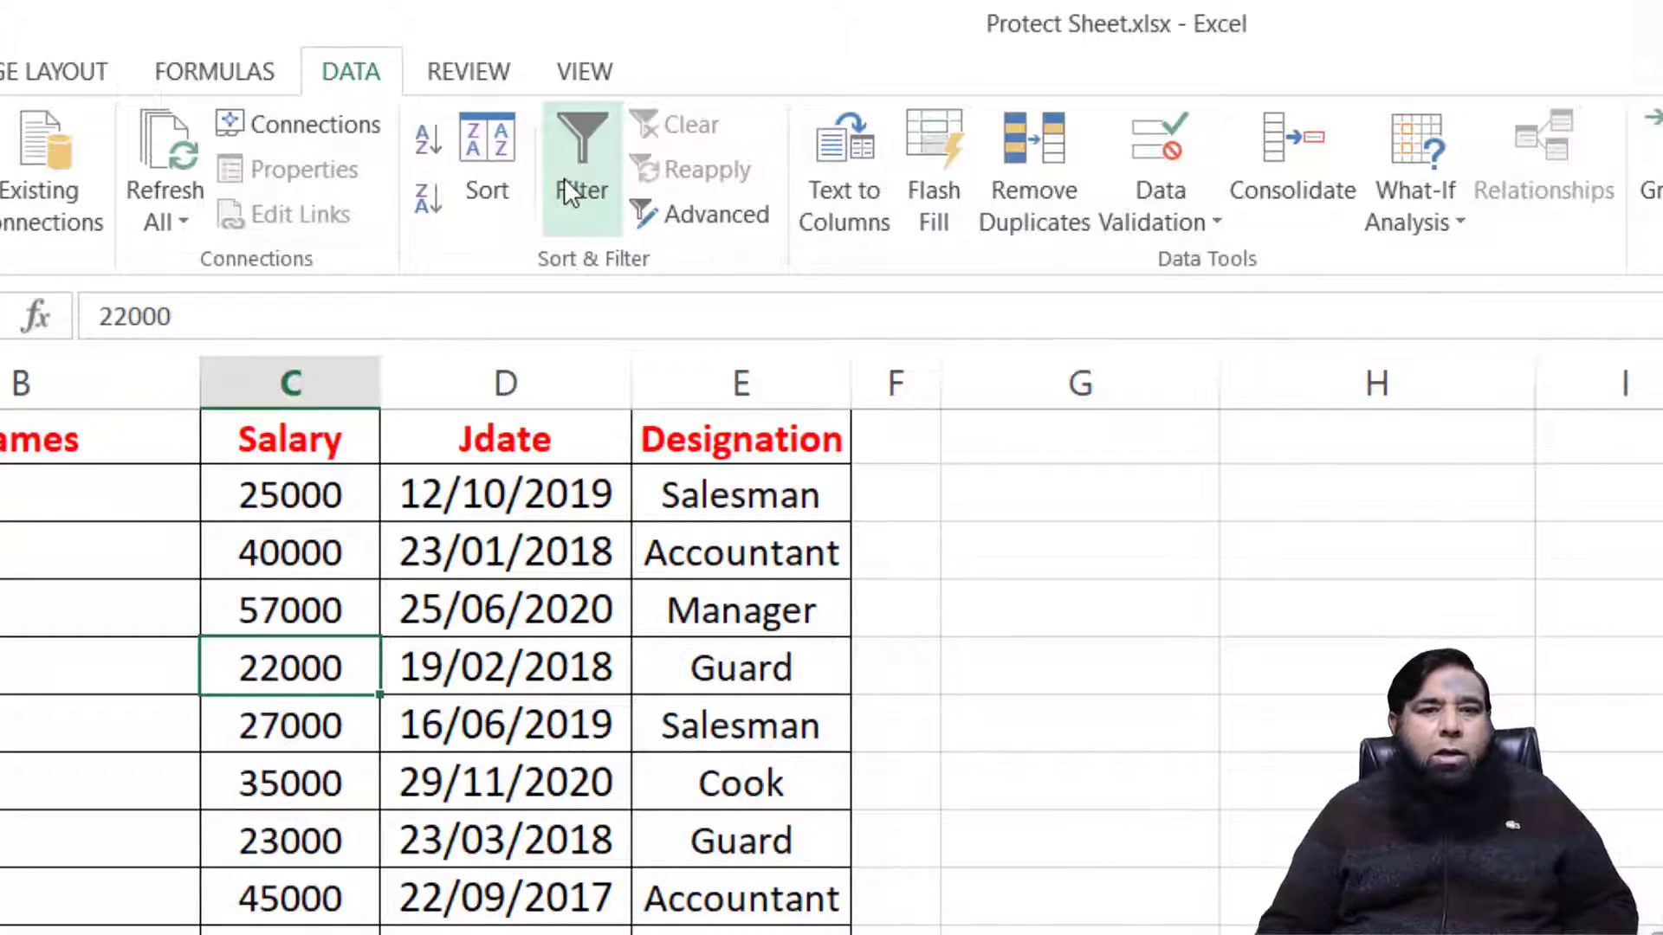
pyautogui.click(567, 191)
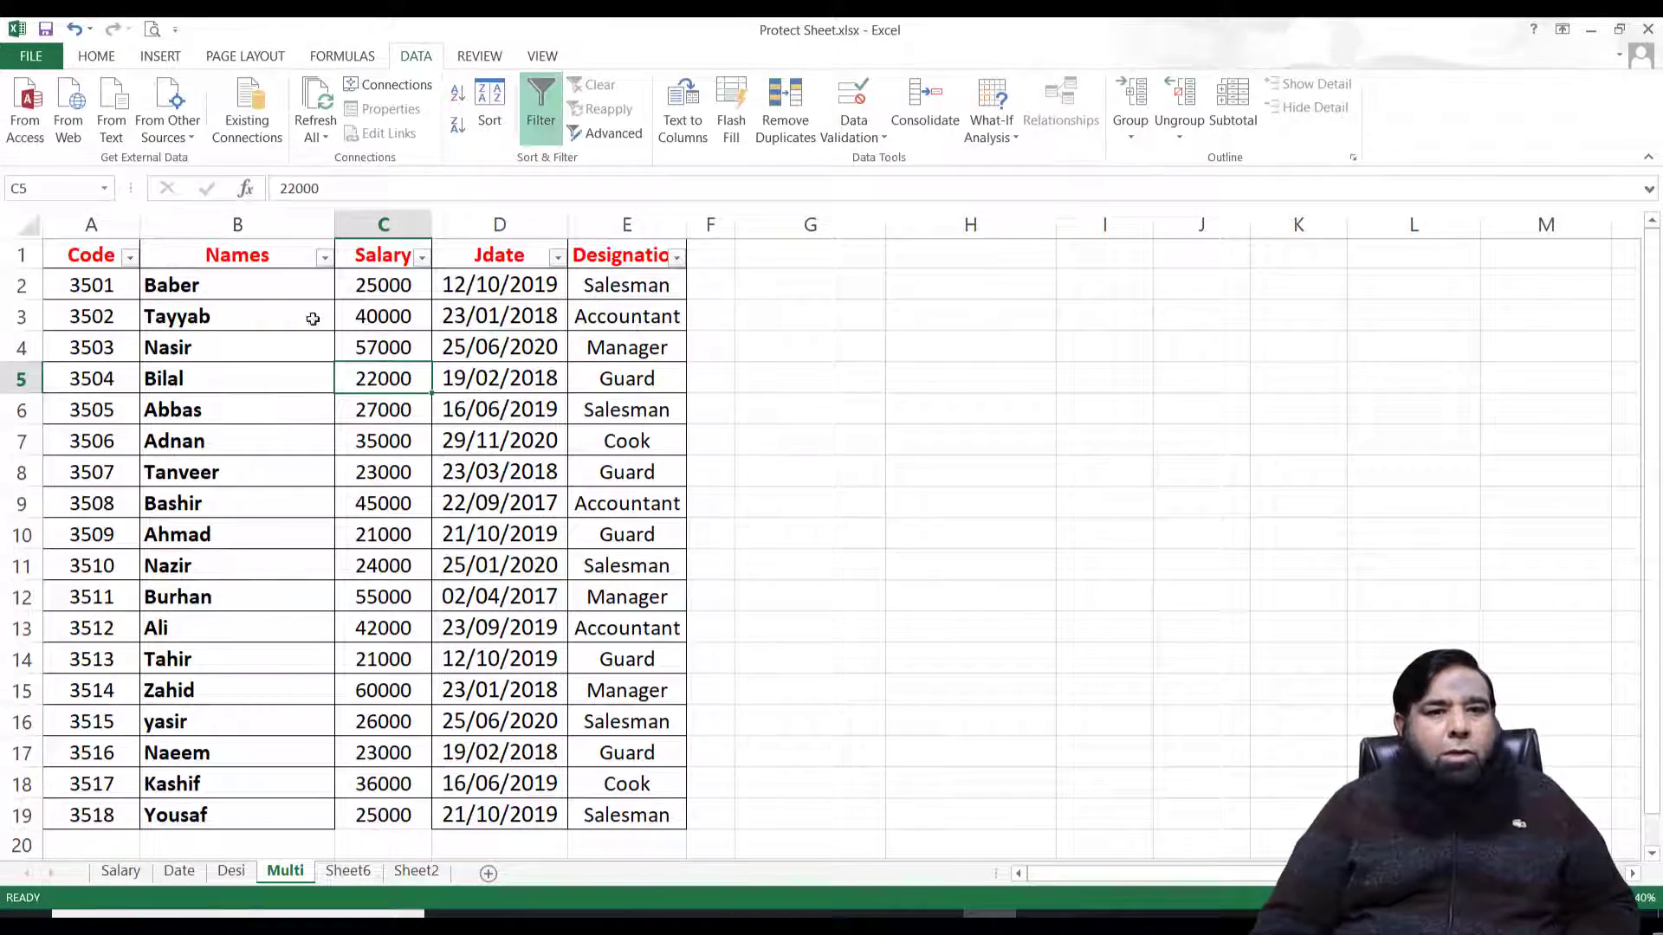
# Step: Filter the Salary column to show only 21000, and clear that filter again
pyautogui.click(388, 351)
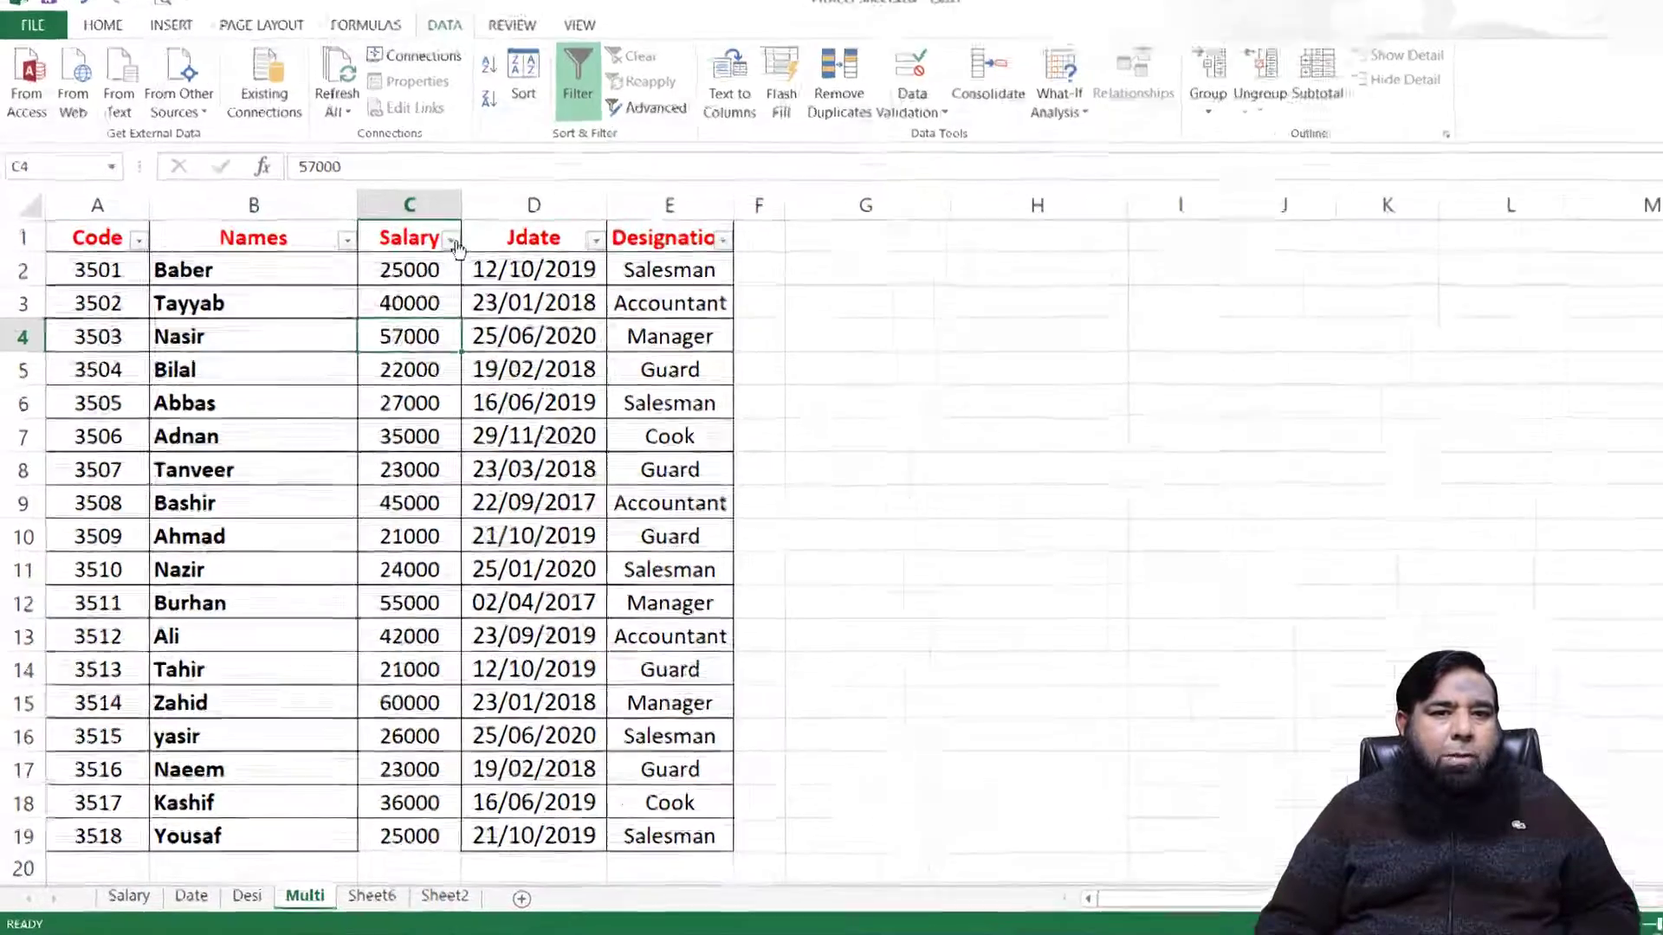
pyautogui.click(453, 242)
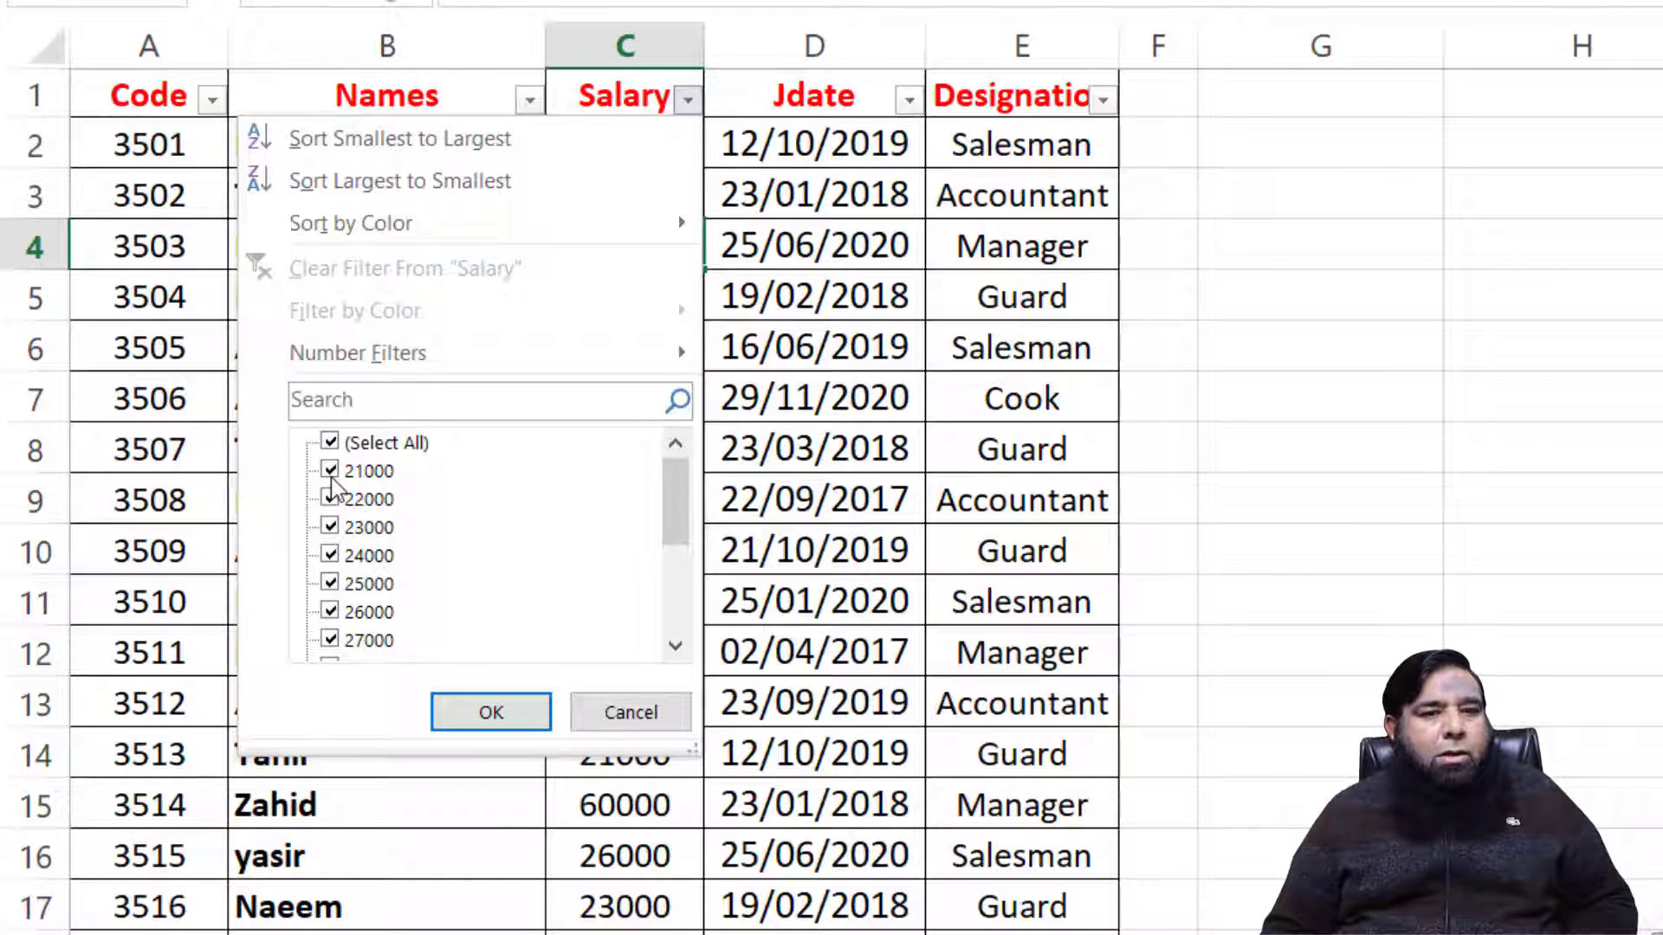
pyautogui.click(329, 443)
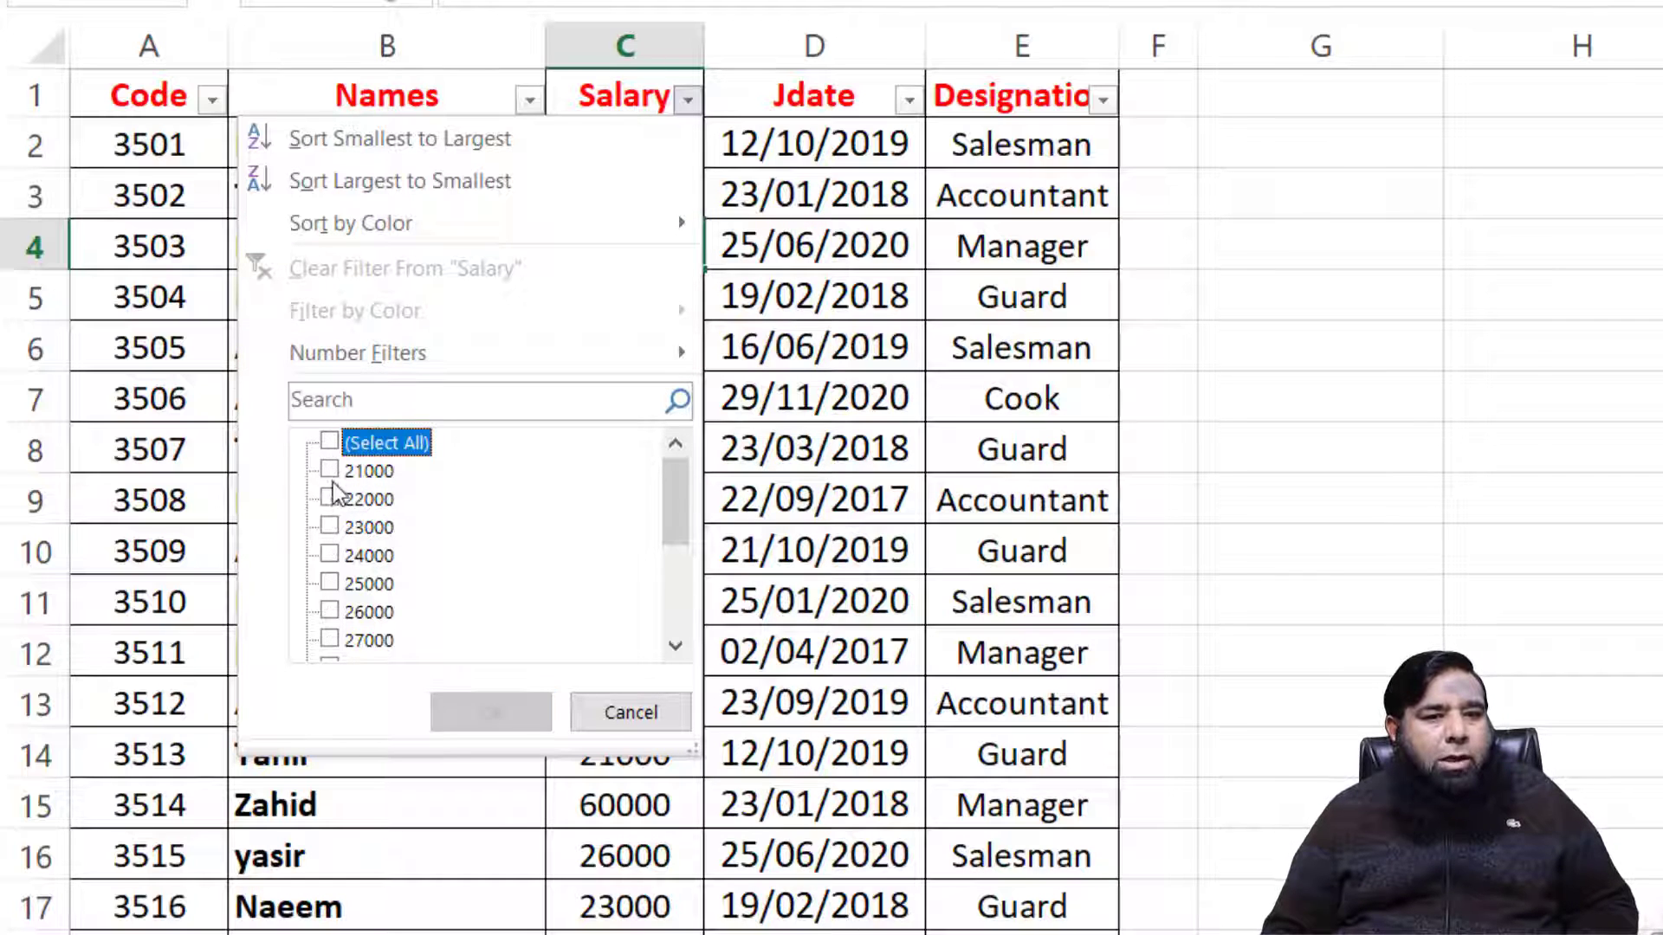
pyautogui.click(330, 470)
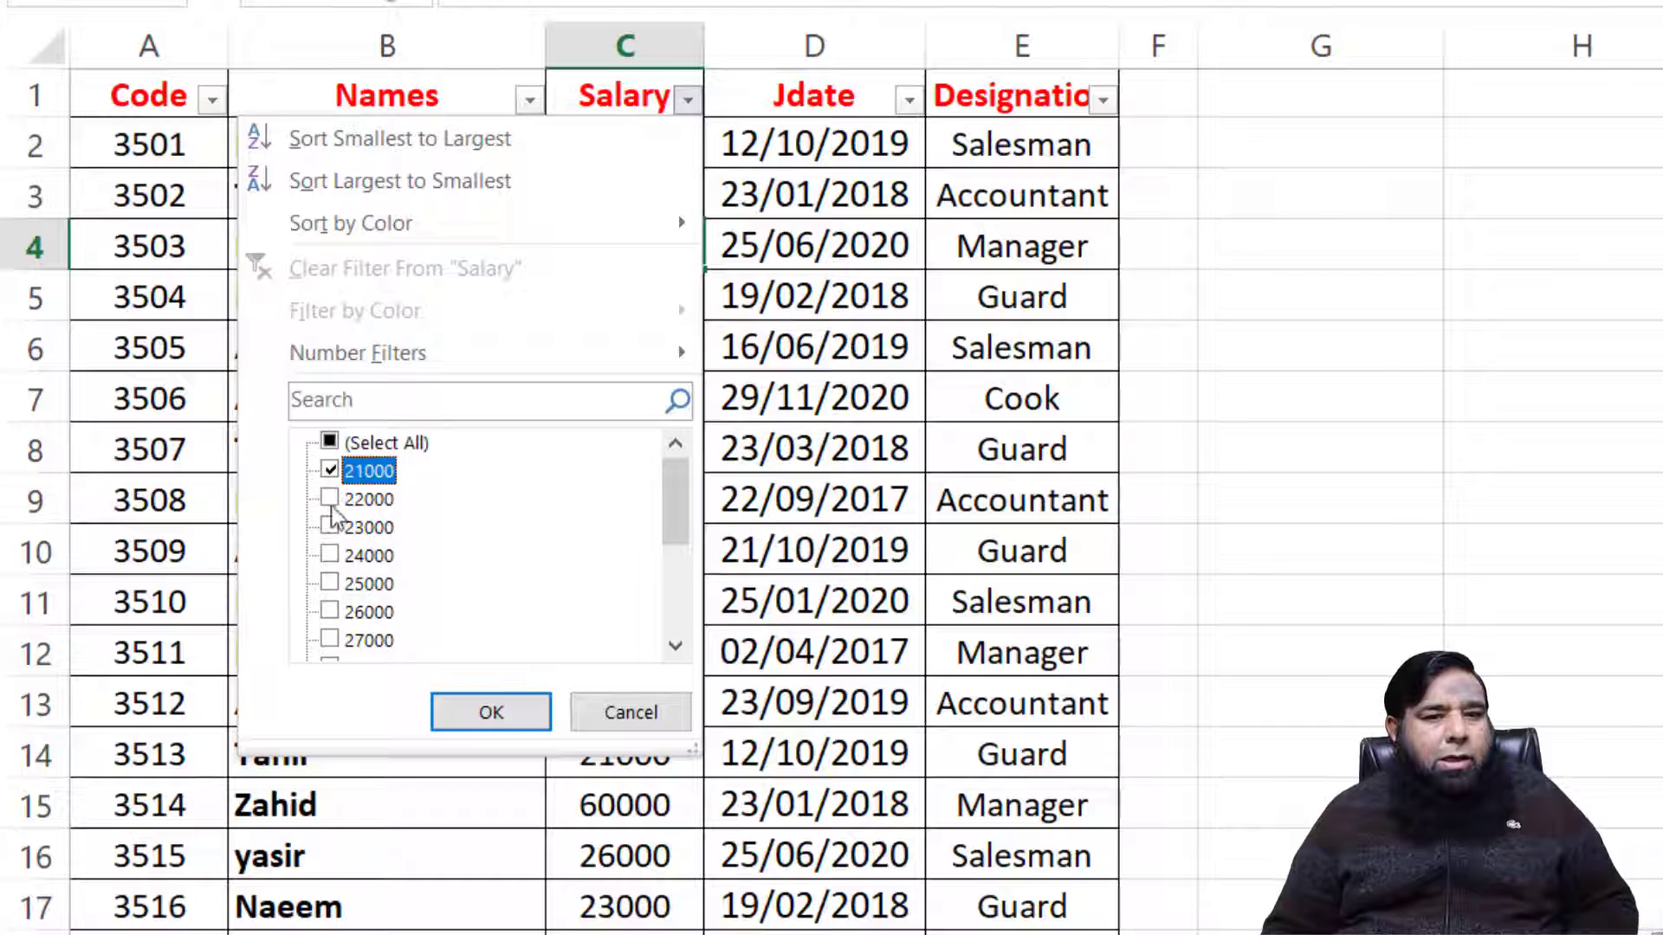
pyautogui.click(491, 715)
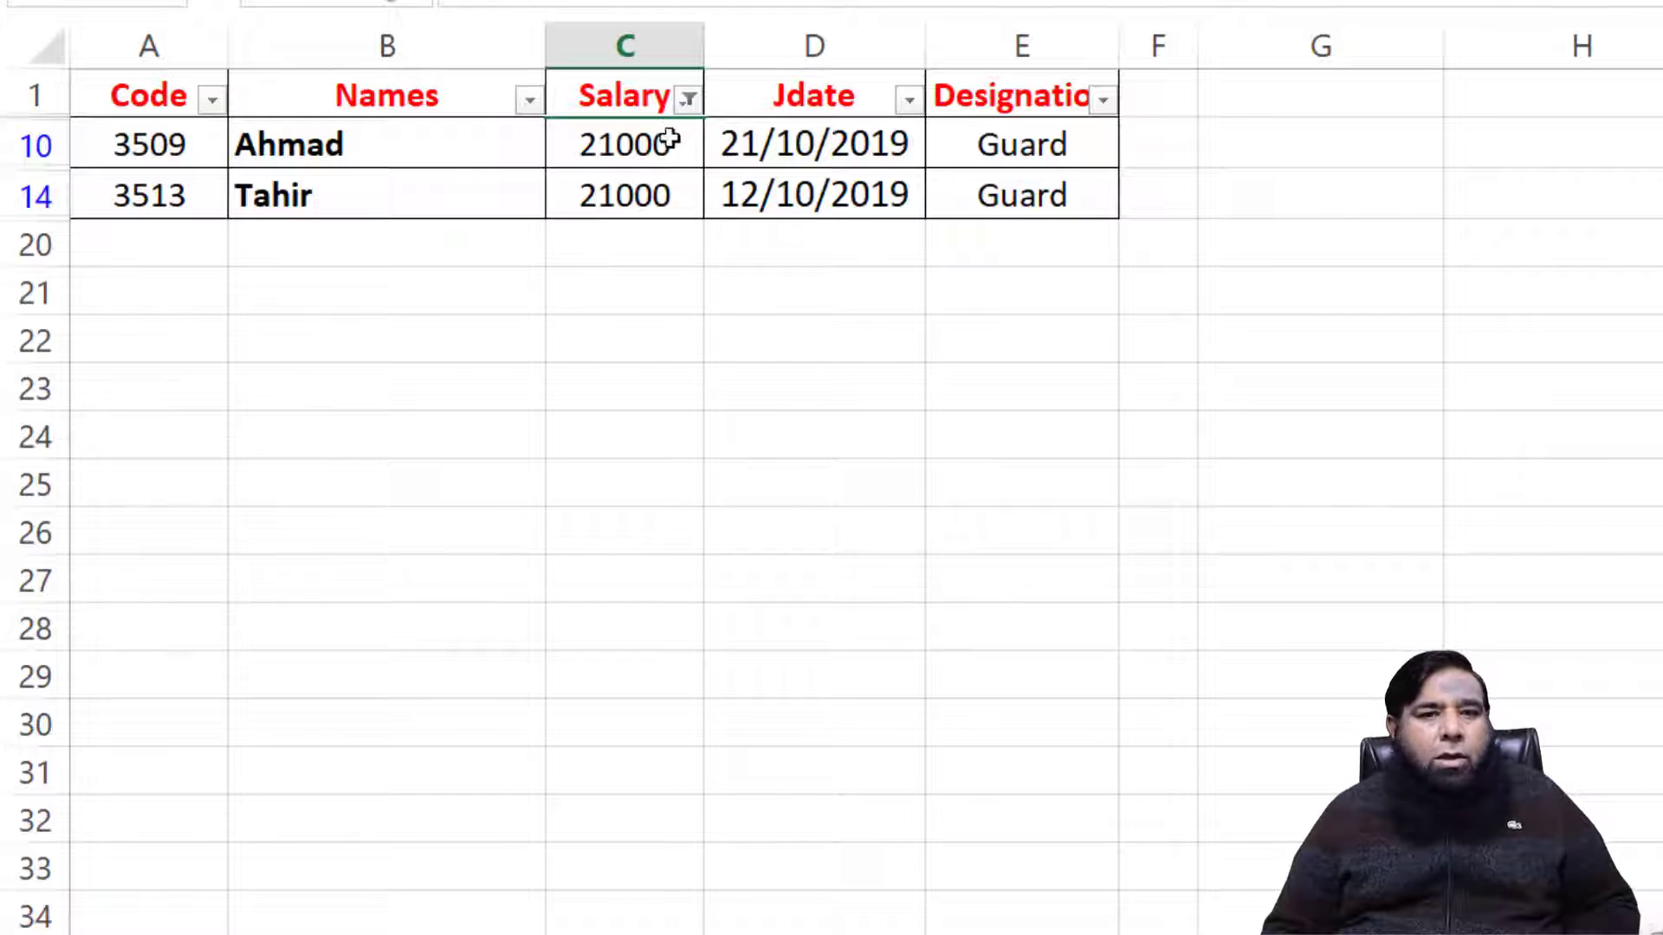
pyautogui.click(688, 101)
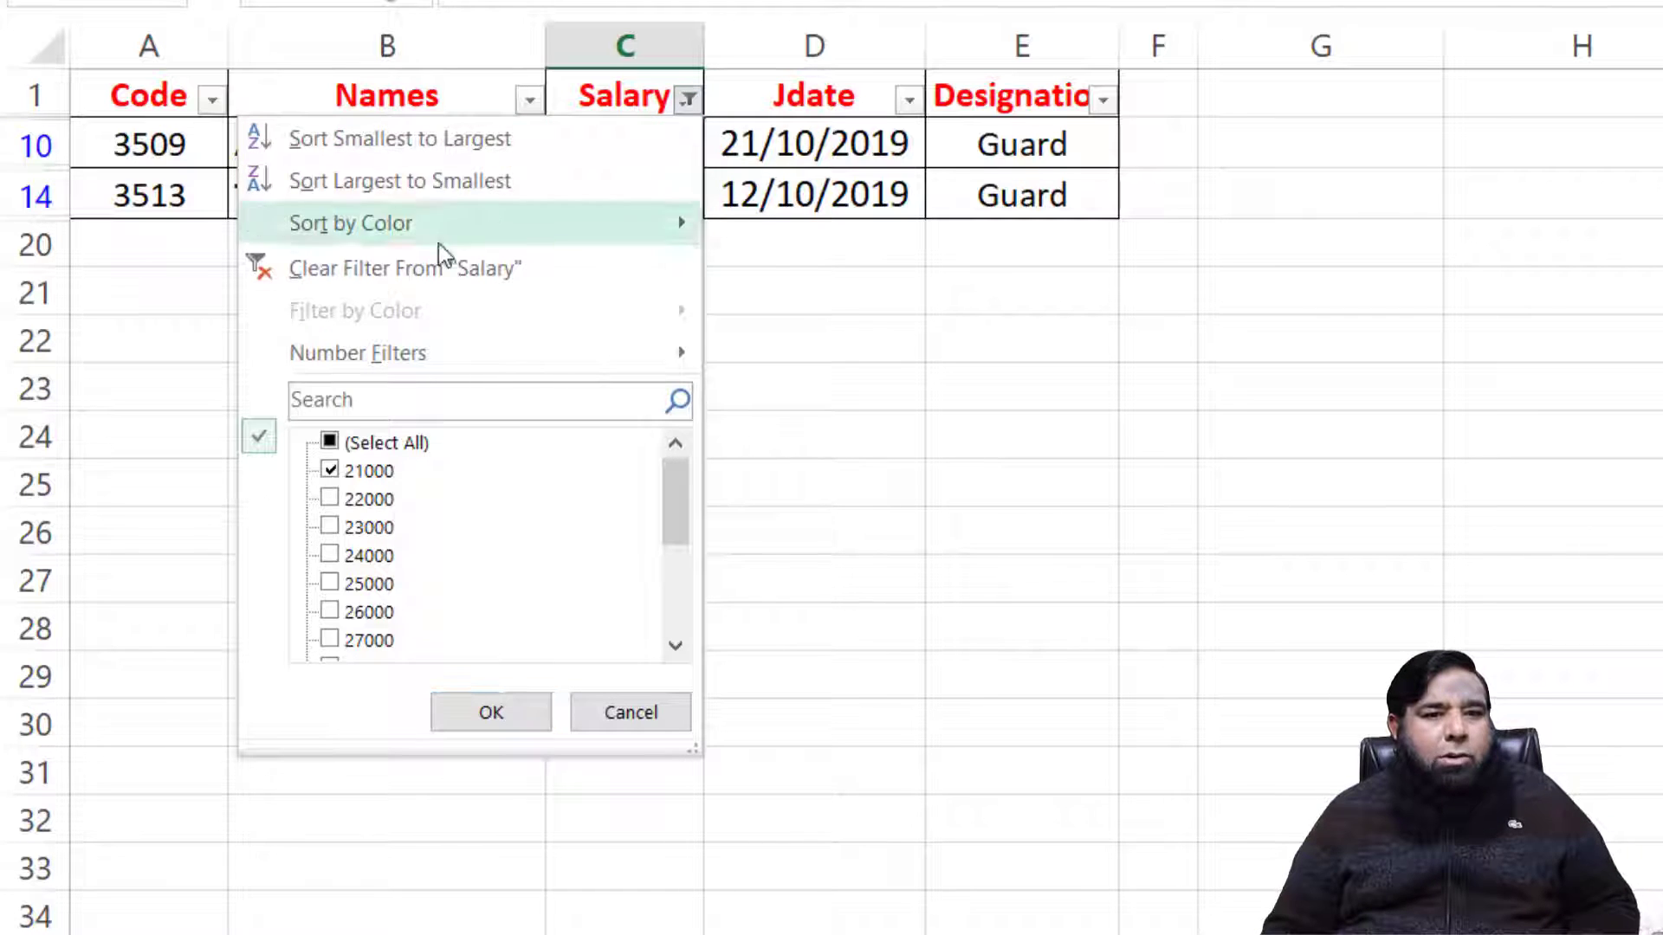
pyautogui.click(428, 270)
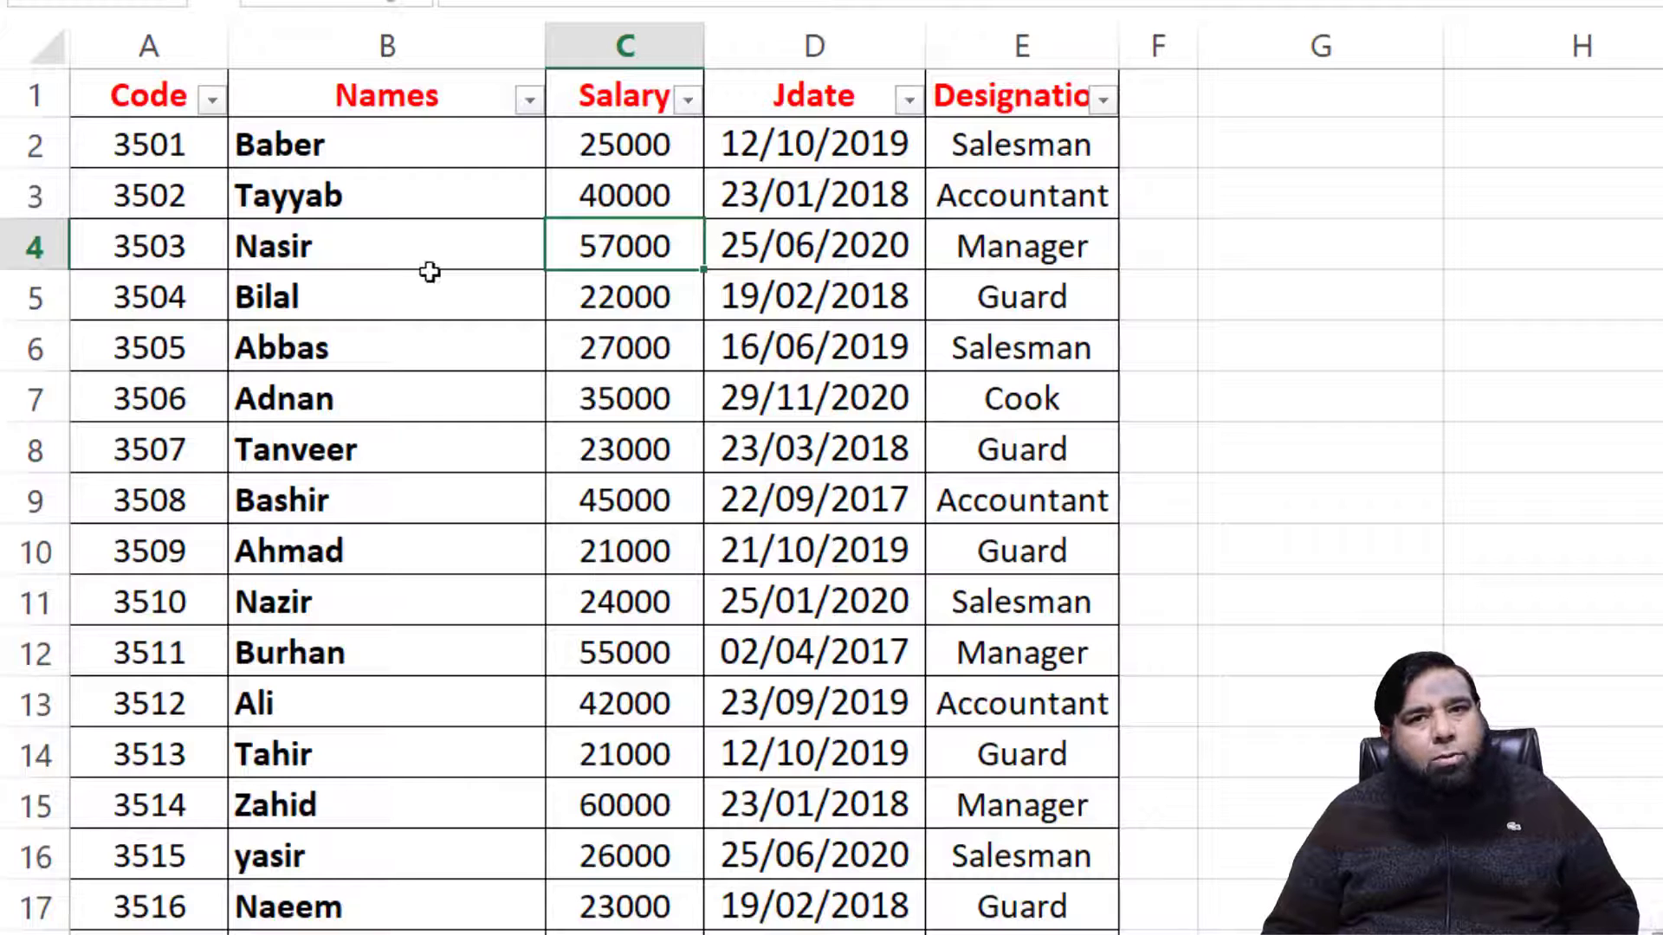
# Step: Filter the Salary column to show only 25000, and clear that filter again
pyautogui.click(689, 102)
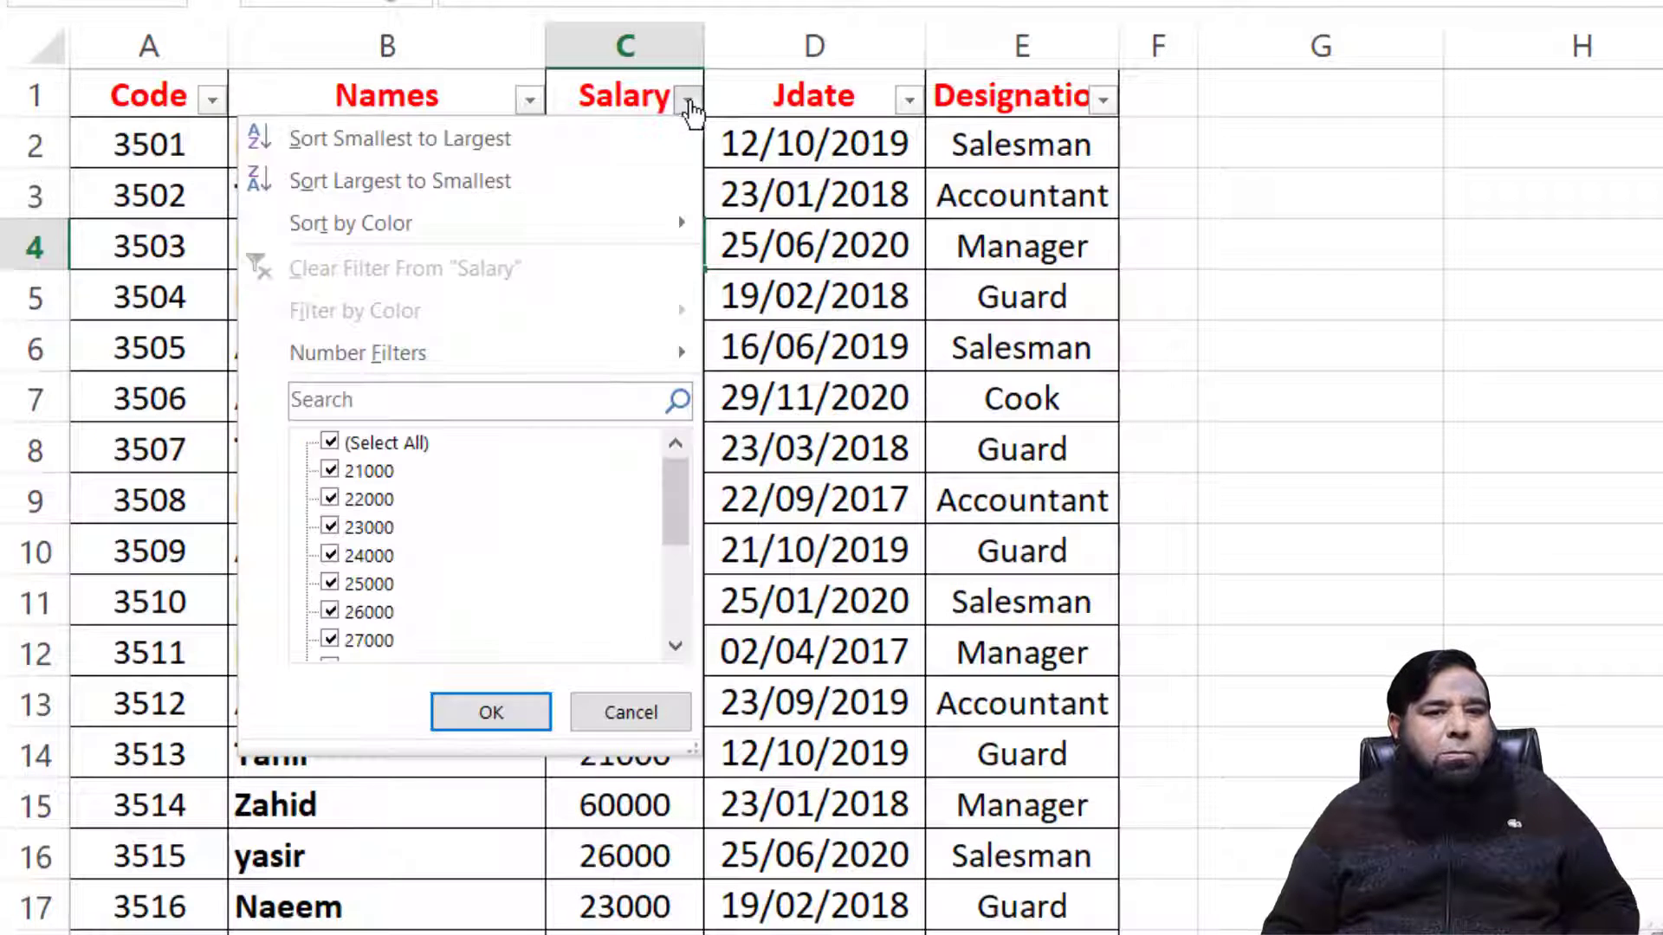
pyautogui.click(336, 445)
pyautogui.click(330, 585)
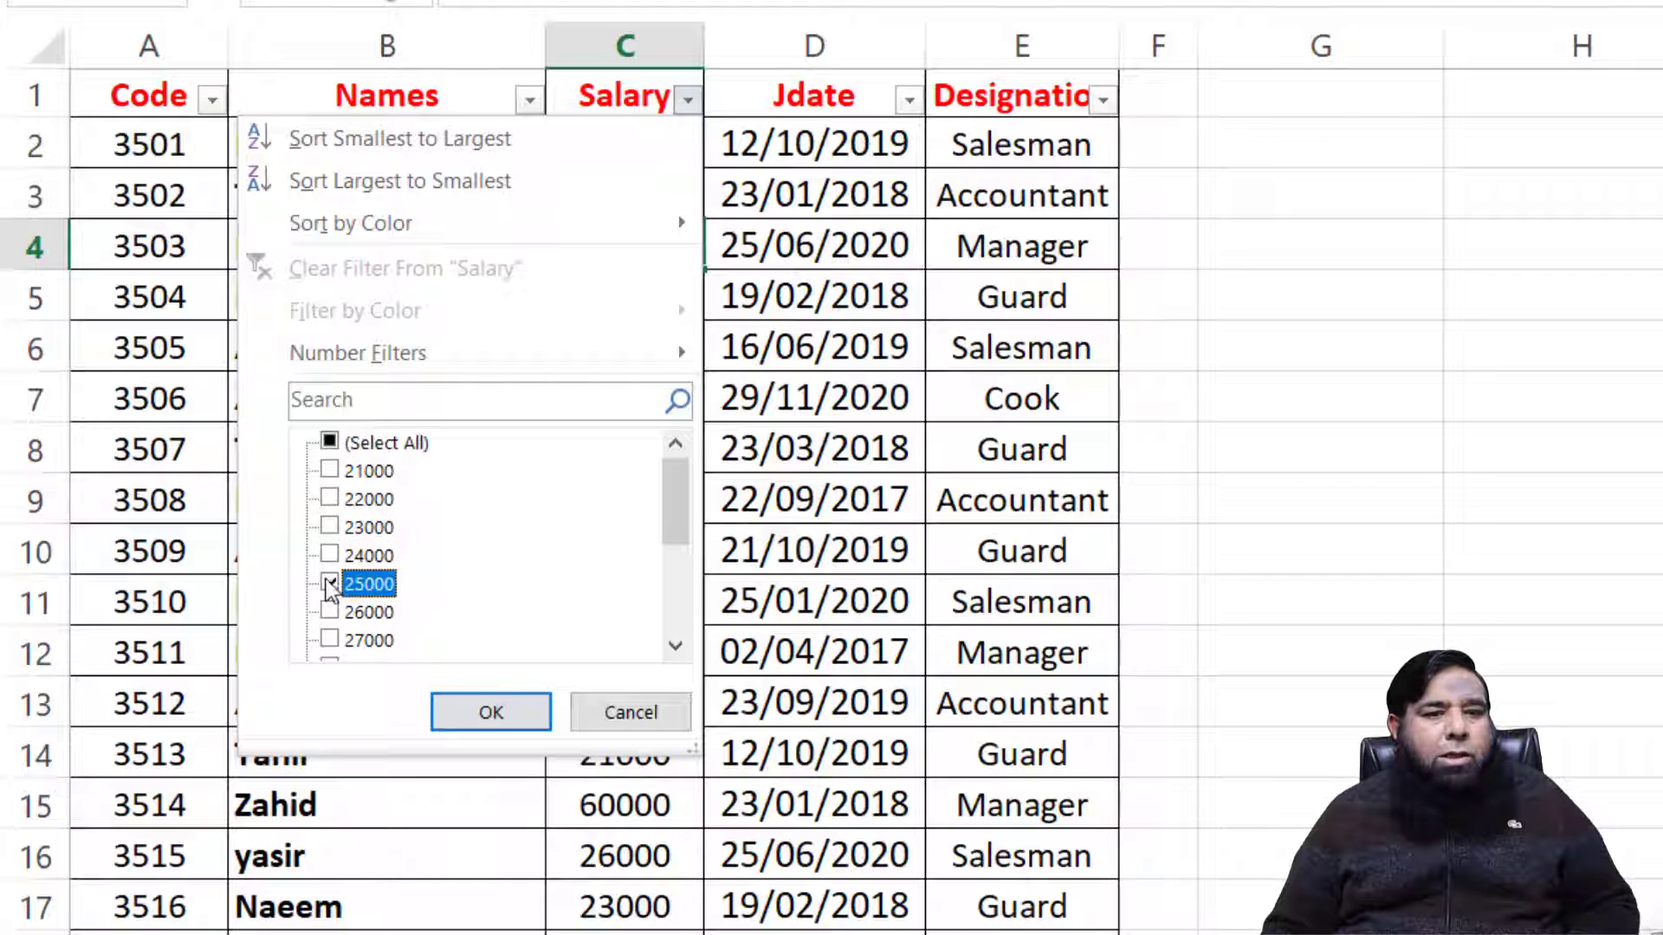
pyautogui.click(475, 715)
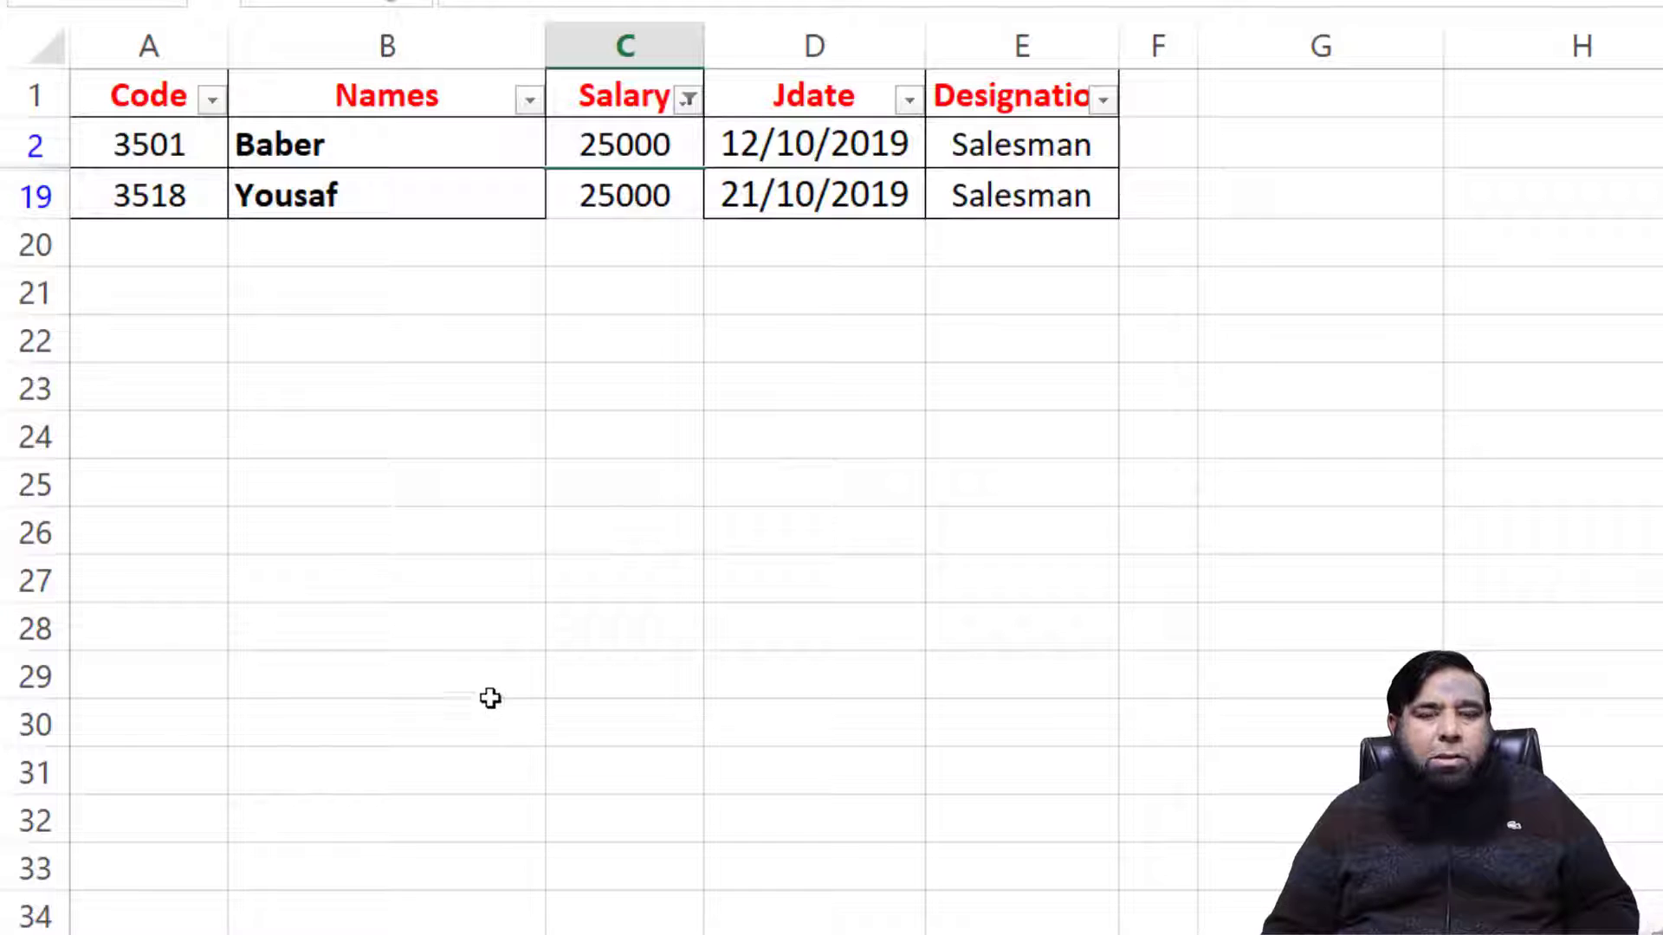
pyautogui.click(689, 101)
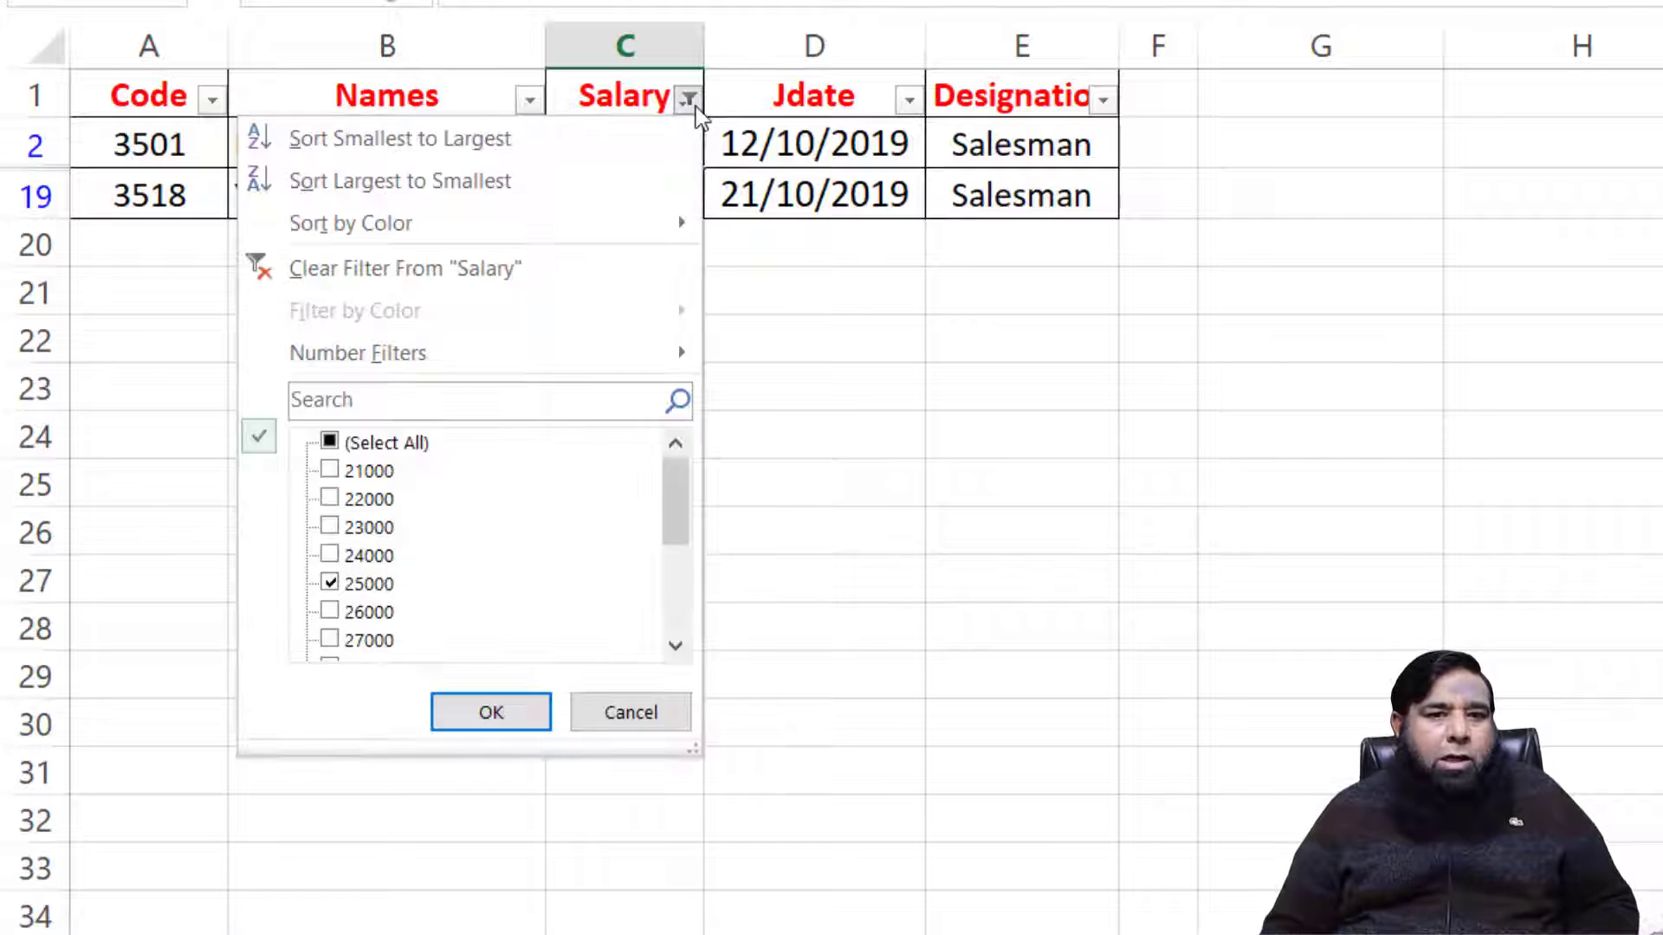
pyautogui.click(422, 271)
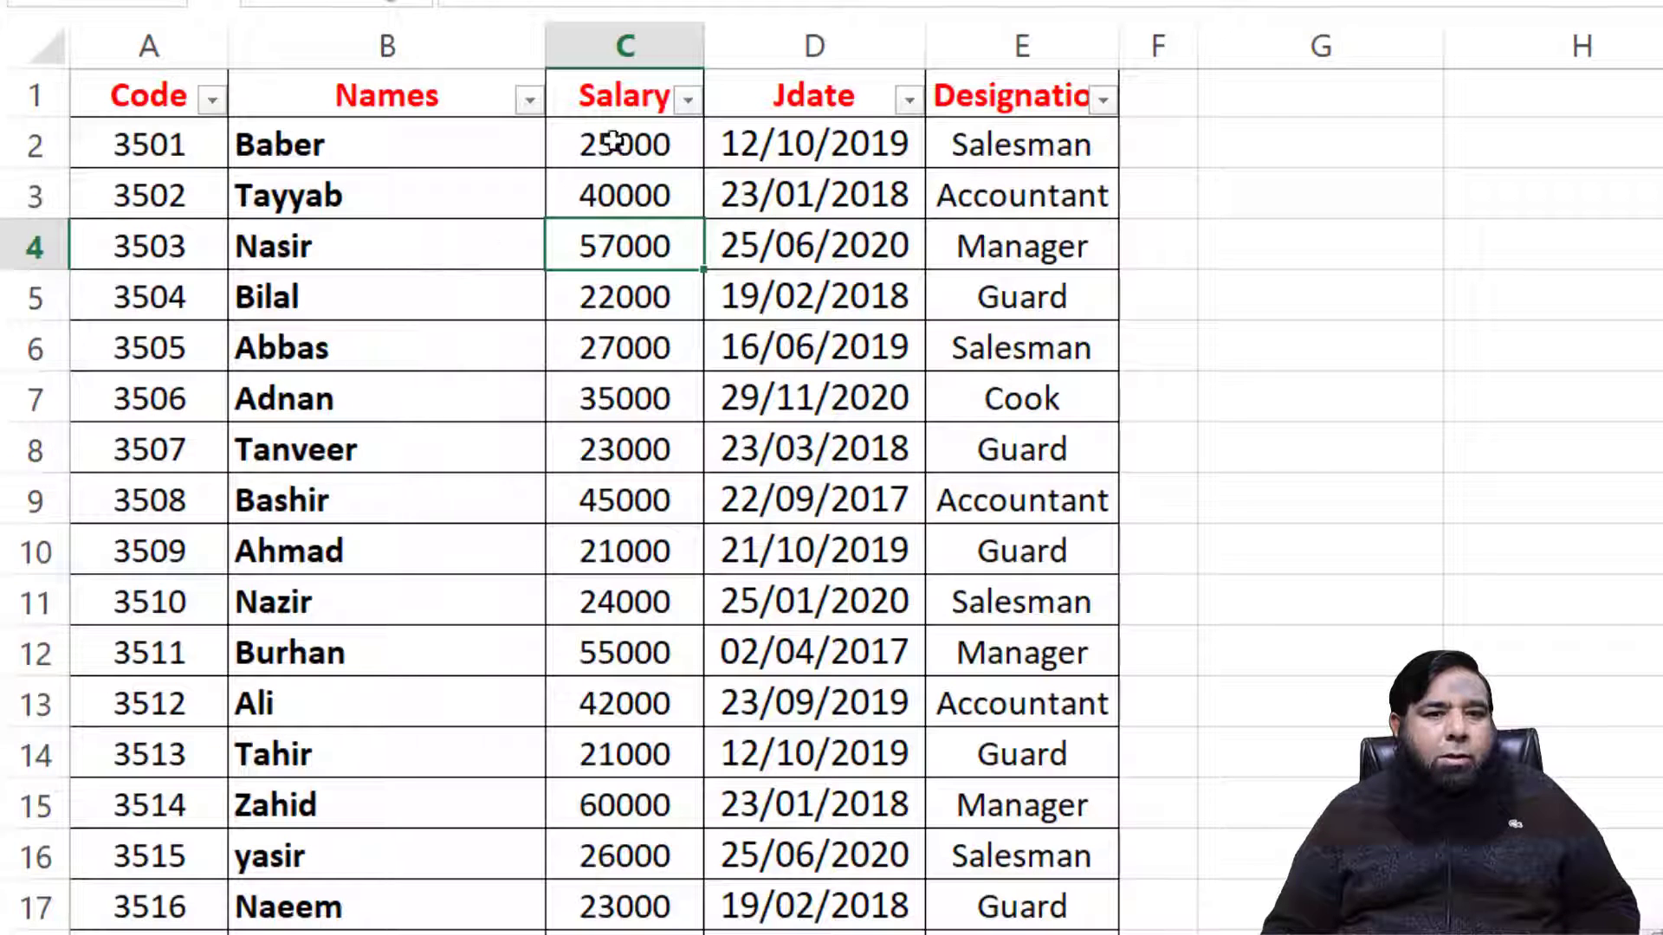
# Step: Apply a number filter showing salaries greater than 50000, and clear it from the Salary column again
pyautogui.click(688, 102)
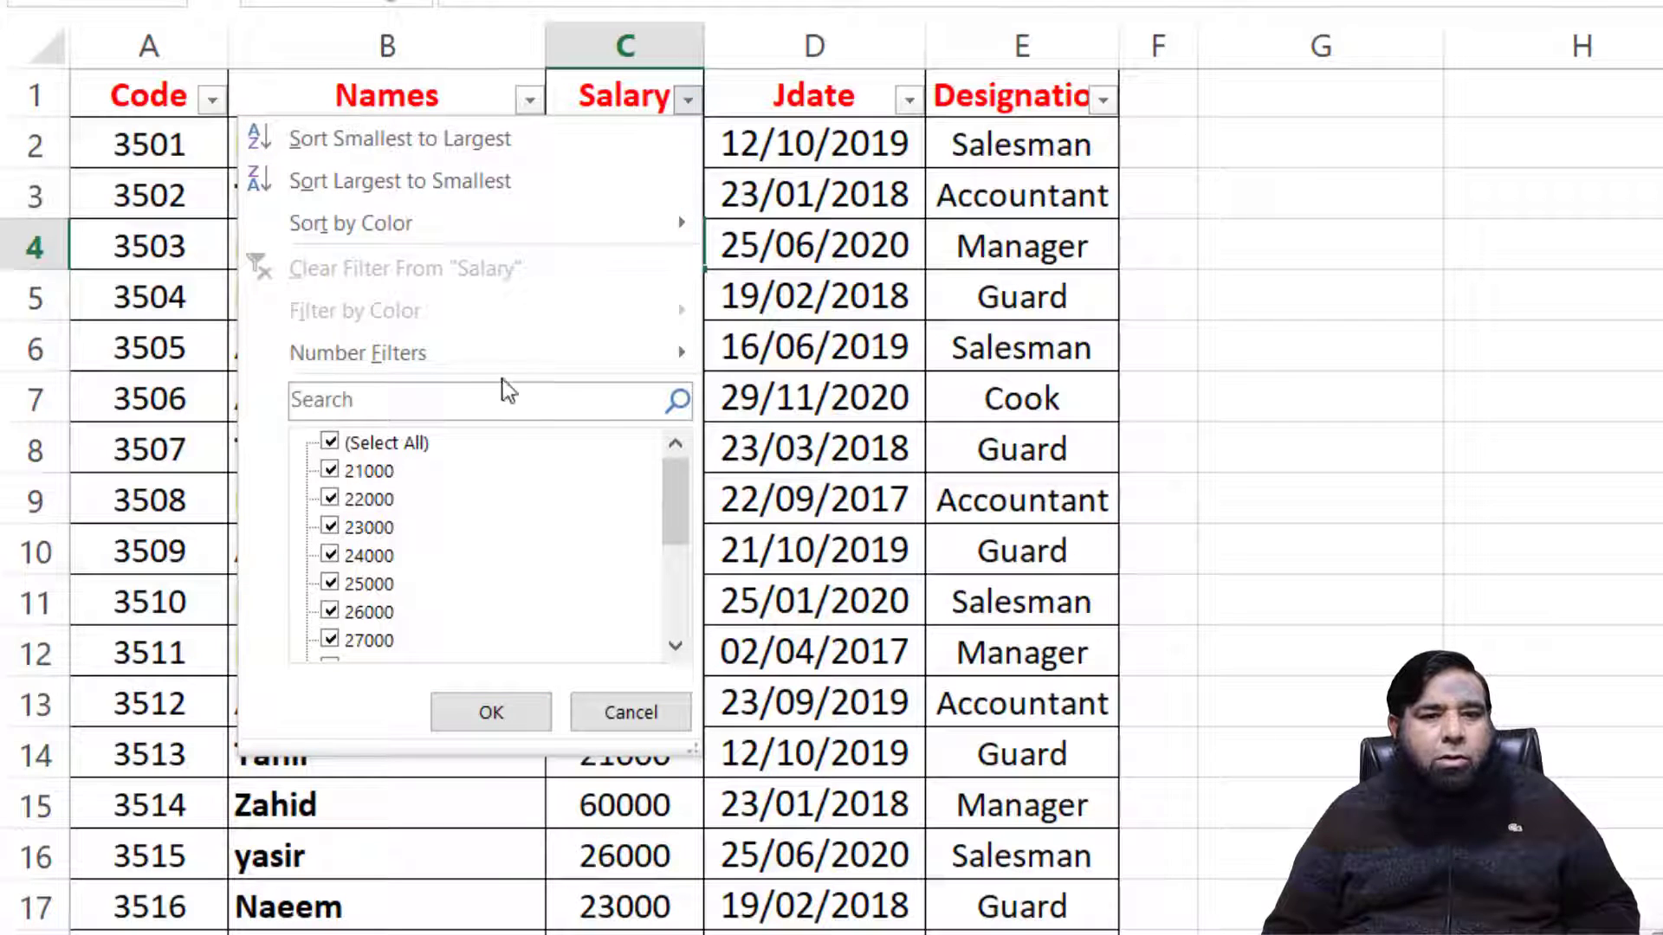
pyautogui.moveTo(365, 368)
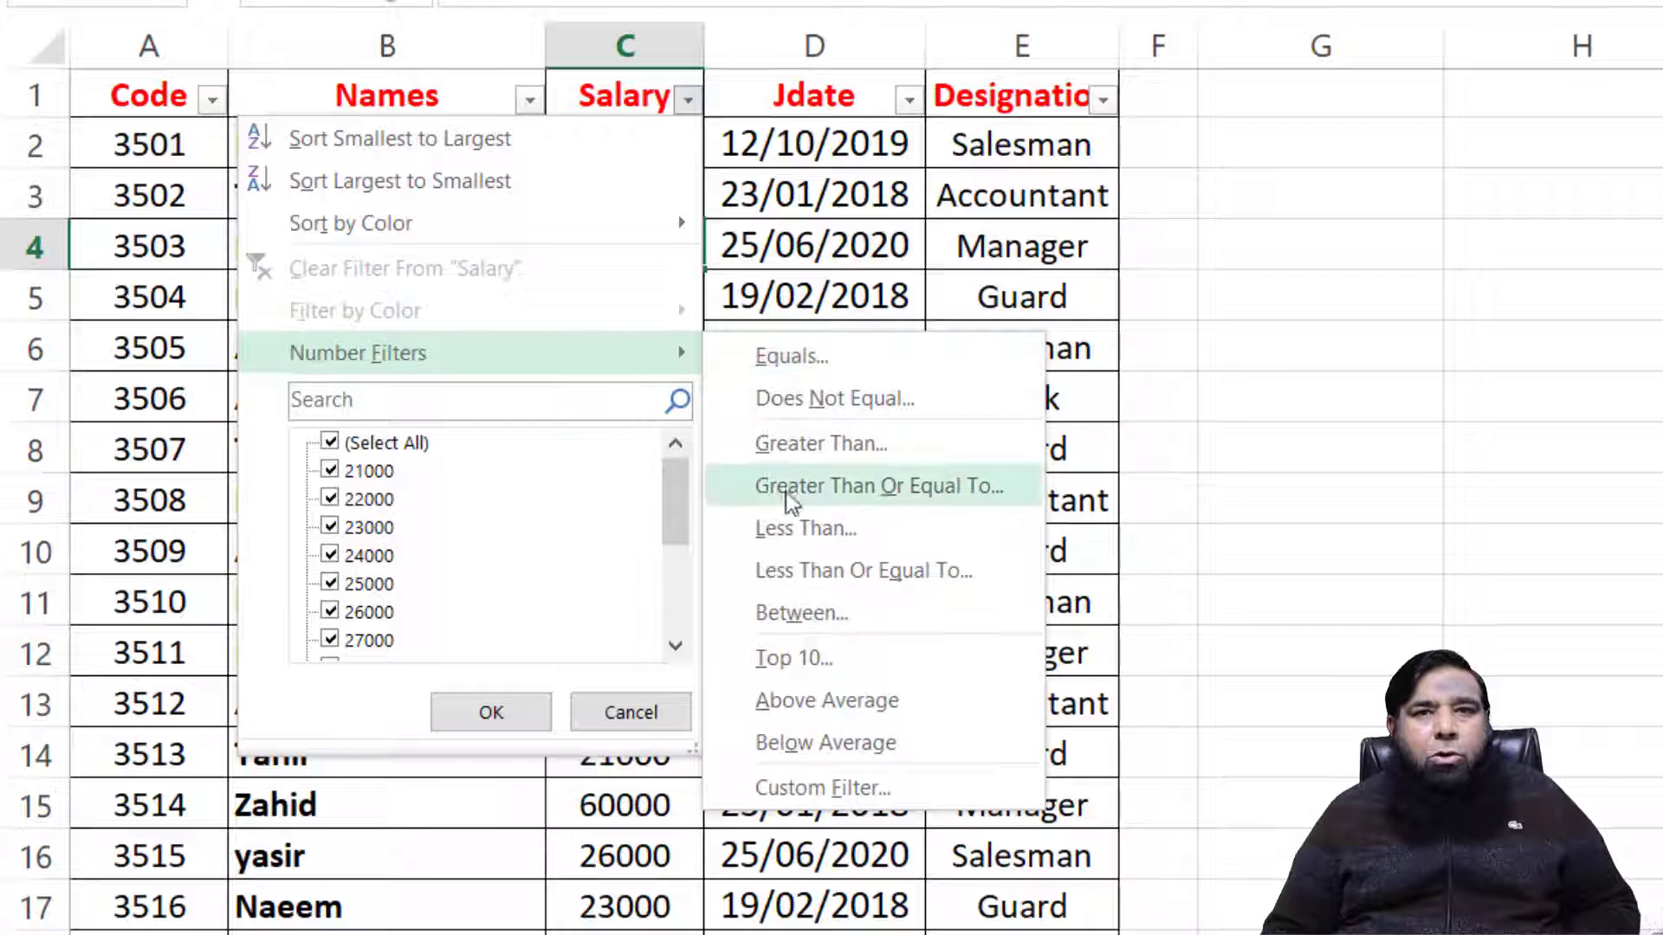
pyautogui.click(843, 449)
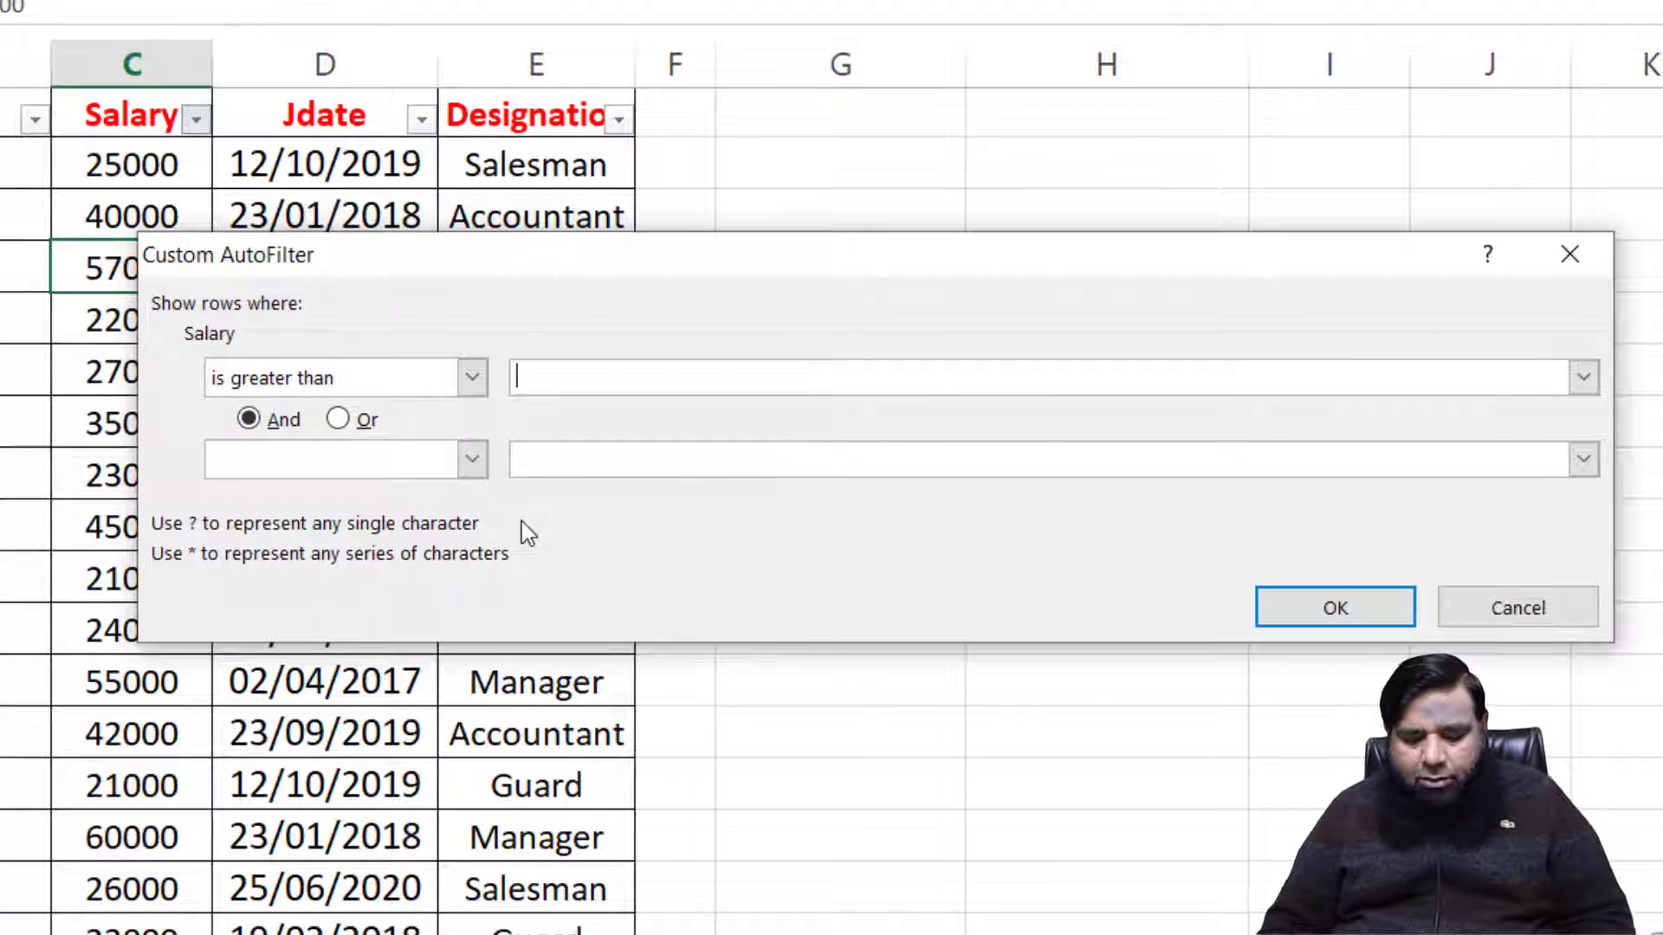
pyautogui.write('5')
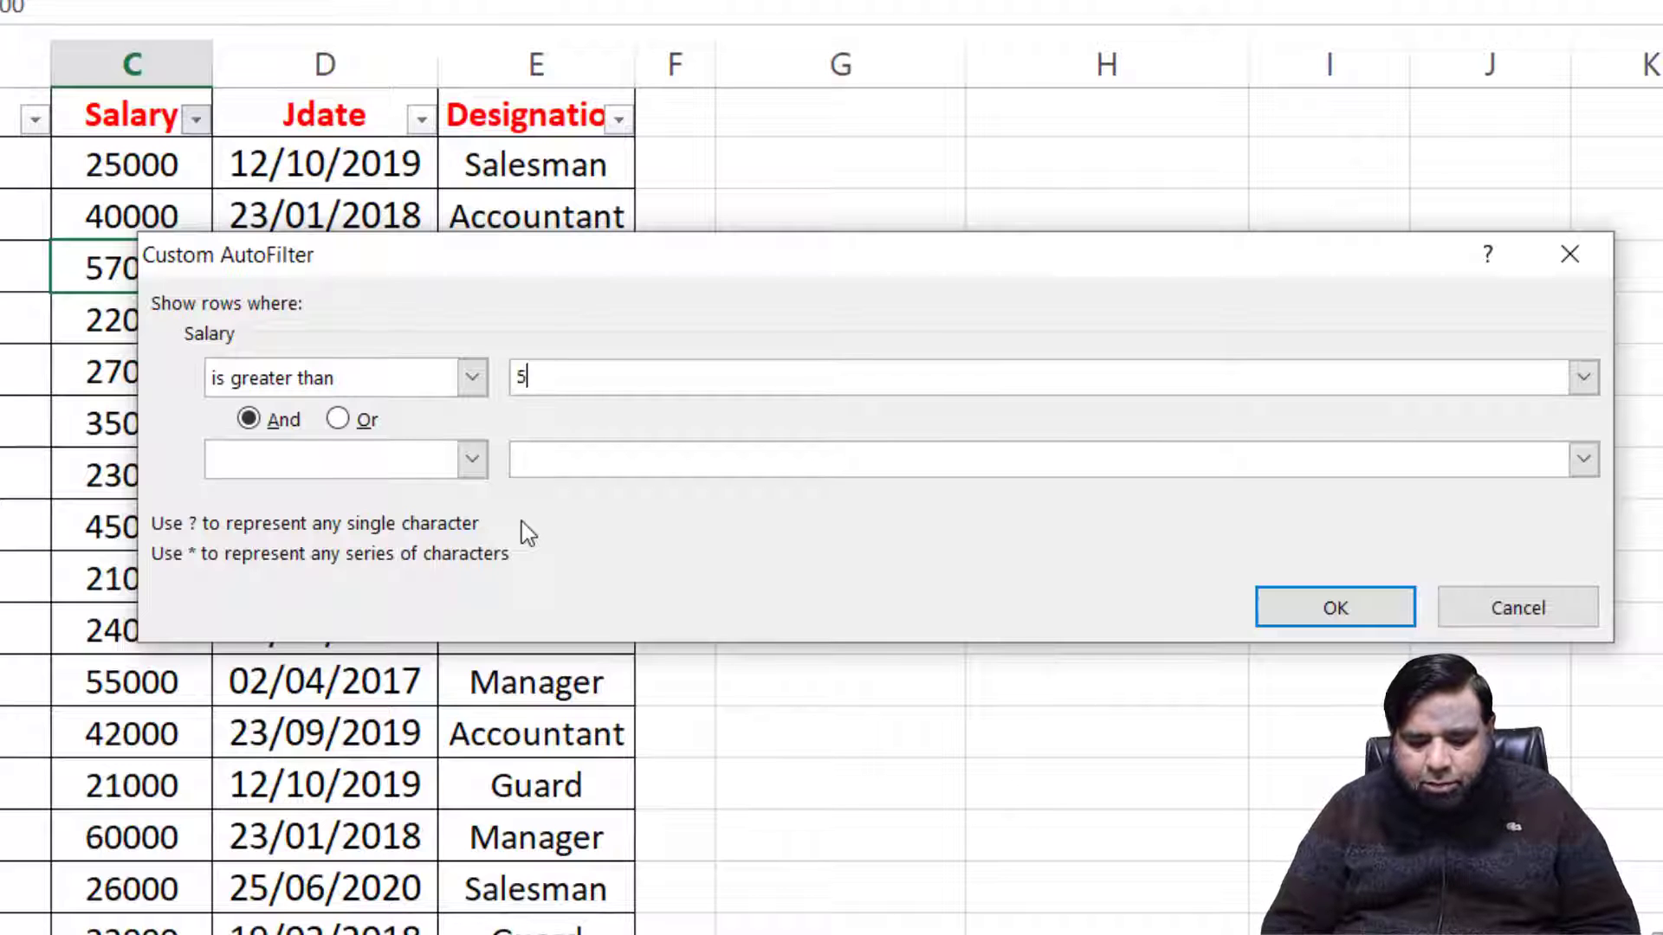
pyautogui.write('000')
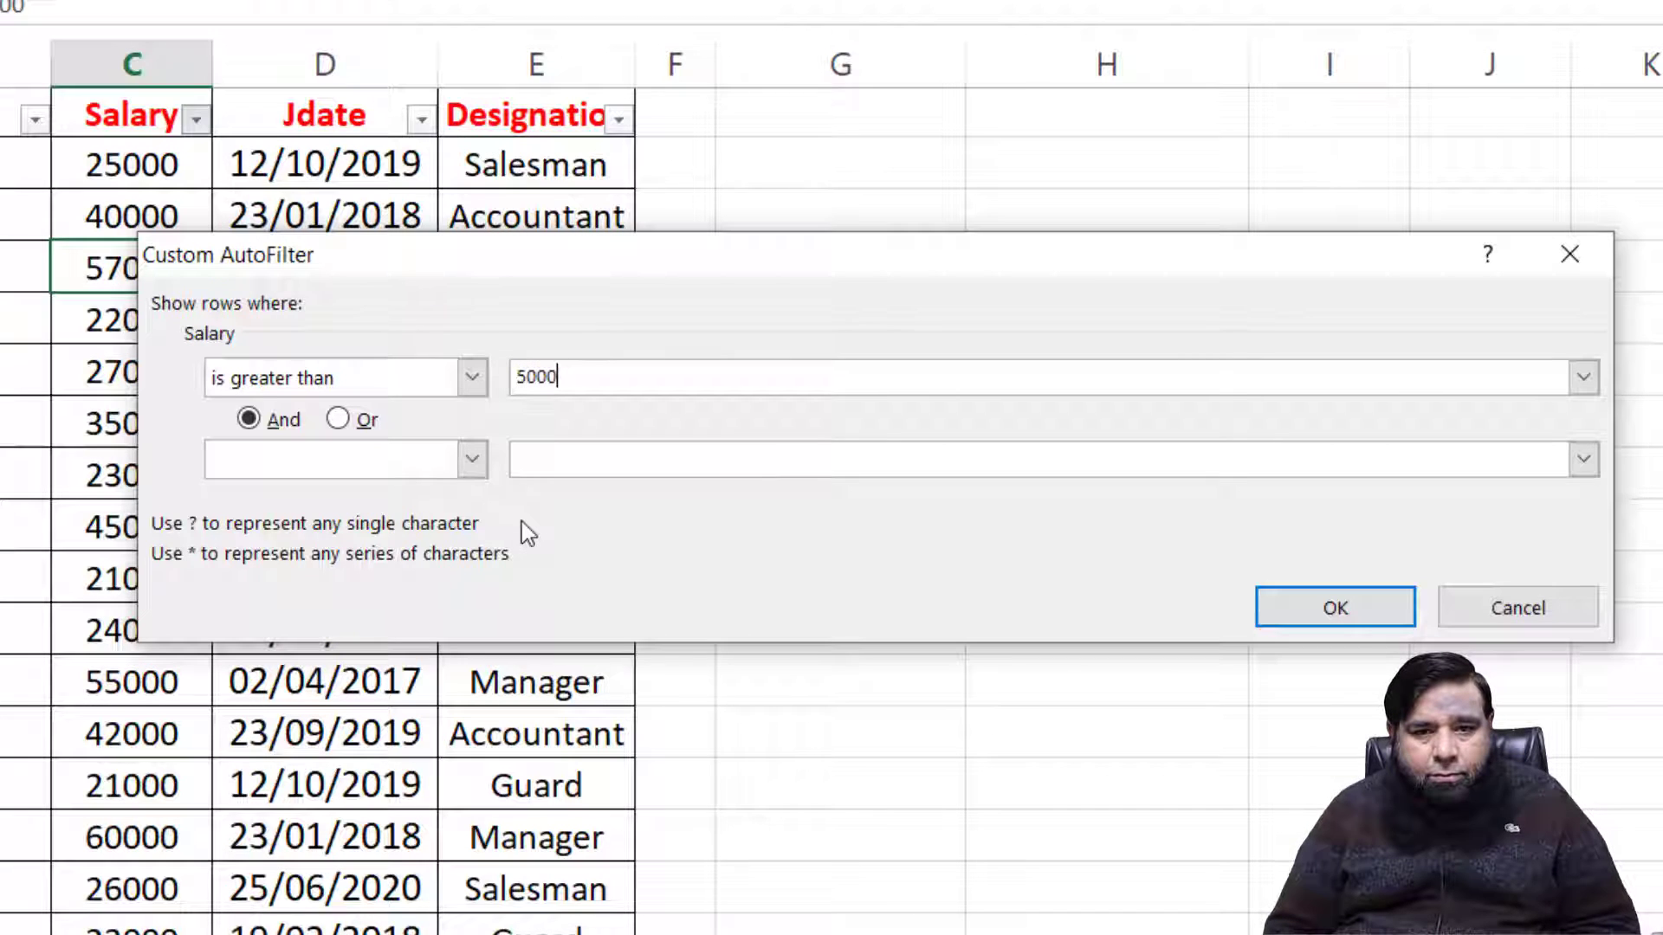
pyautogui.write('0')
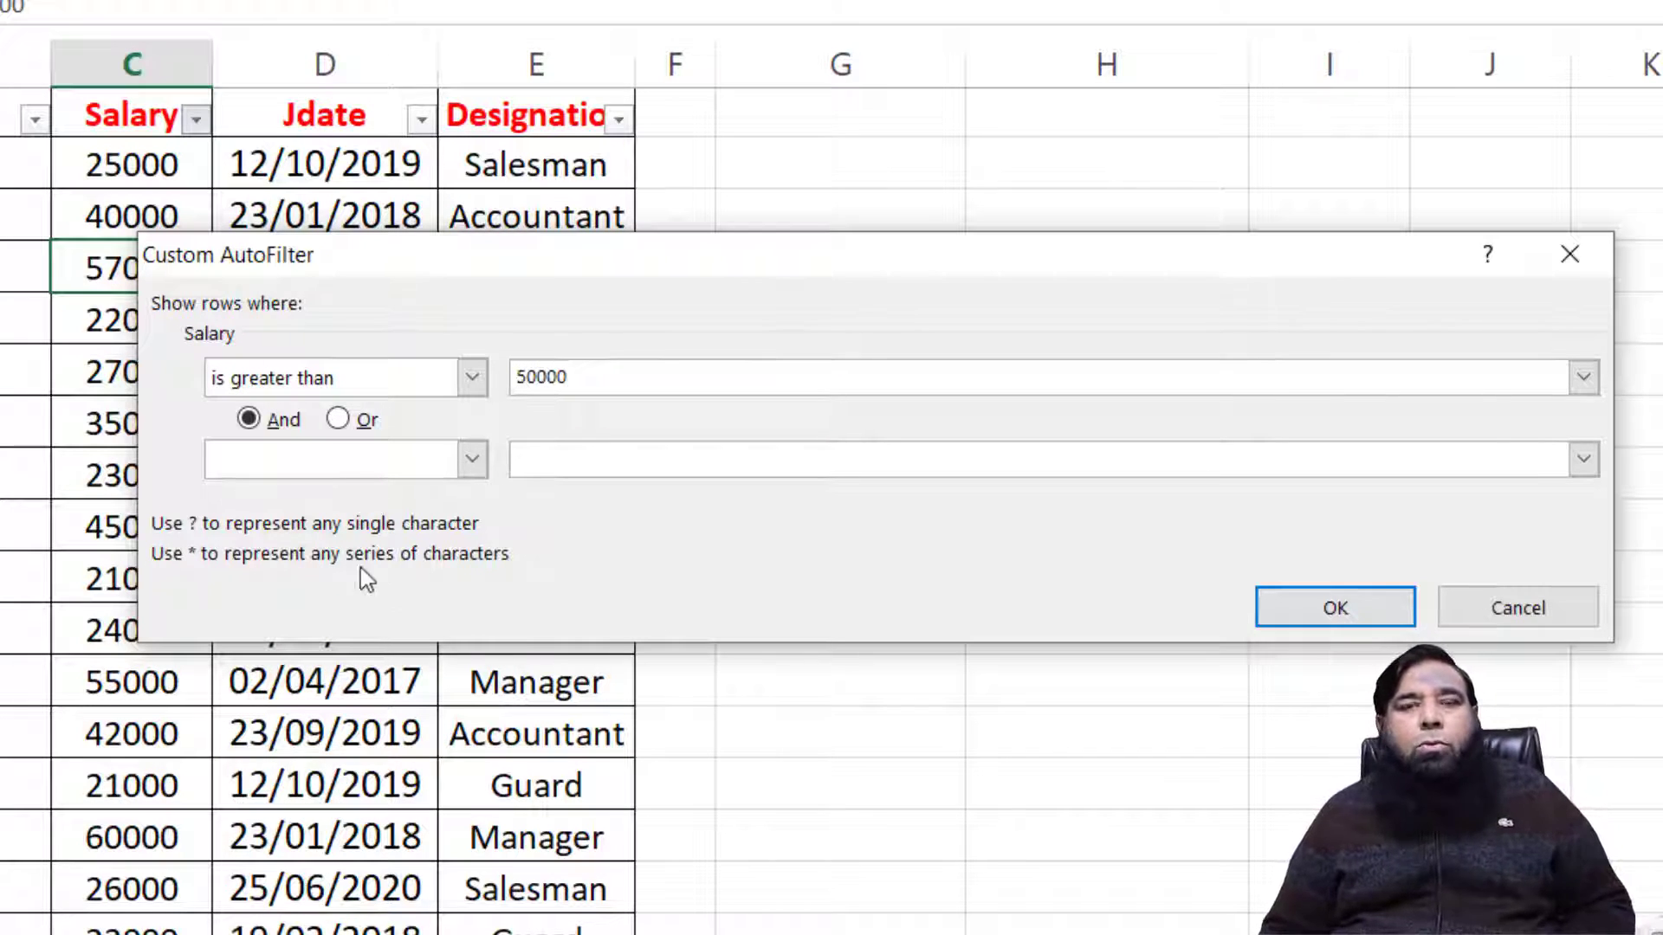
pyautogui.click(1351, 609)
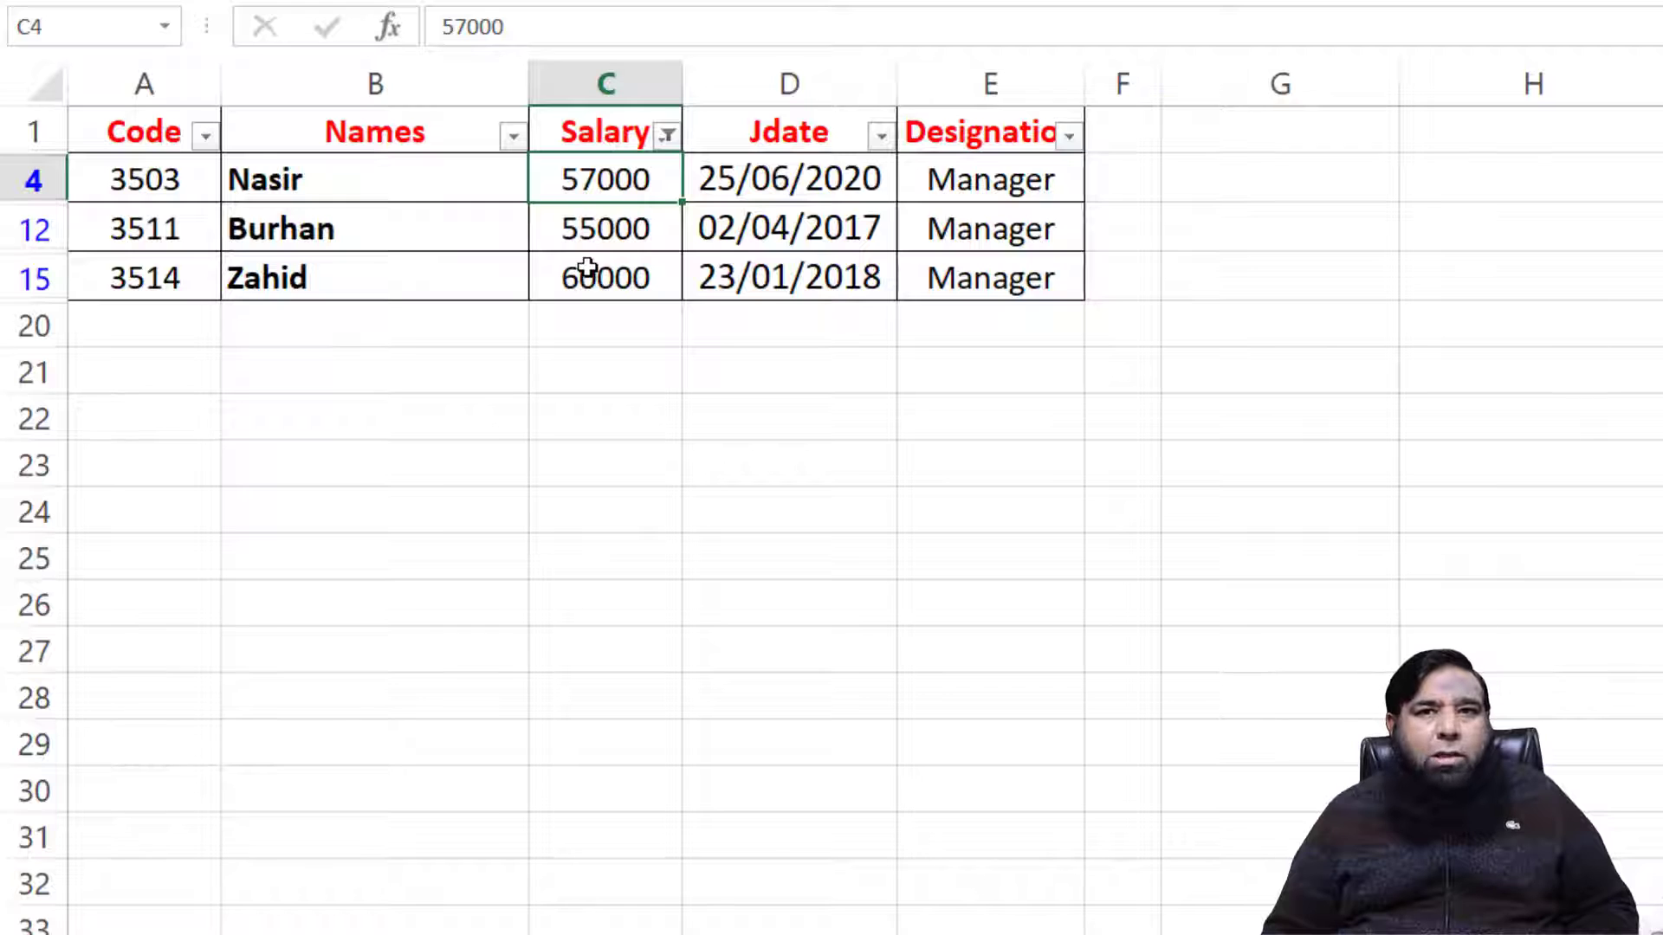
pyautogui.click(666, 137)
pyautogui.click(423, 300)
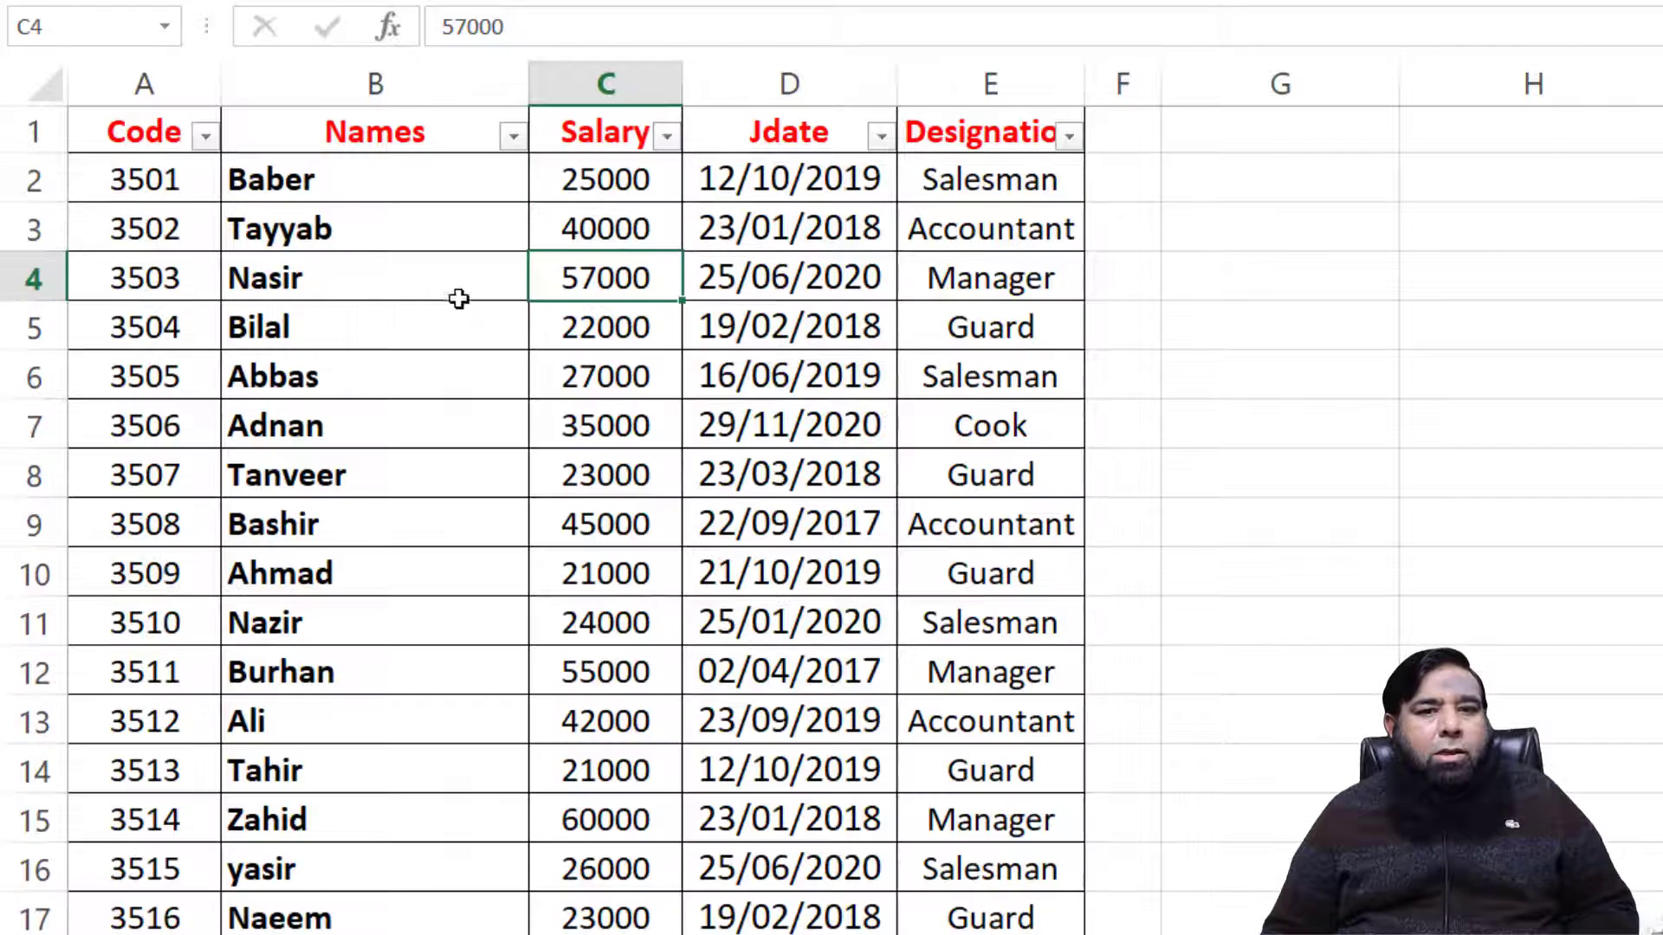
# Step: Apply a number filter showing salaries less than 10000, and clear it from the Salary column again
pyautogui.click(667, 138)
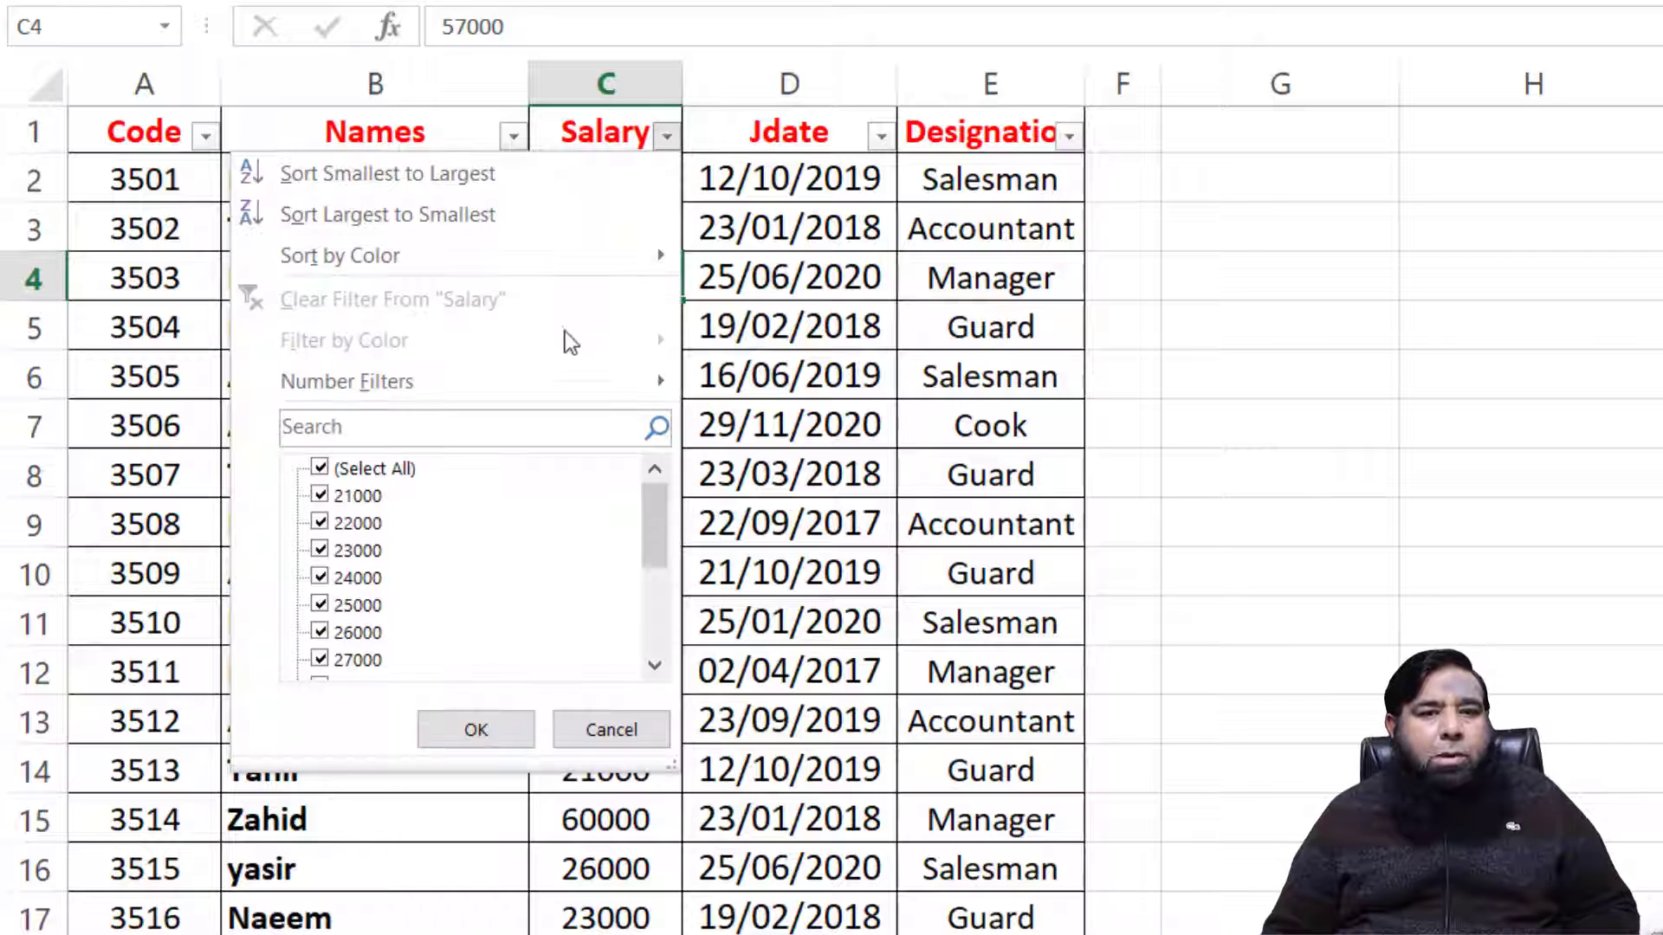
pyautogui.moveTo(532, 401)
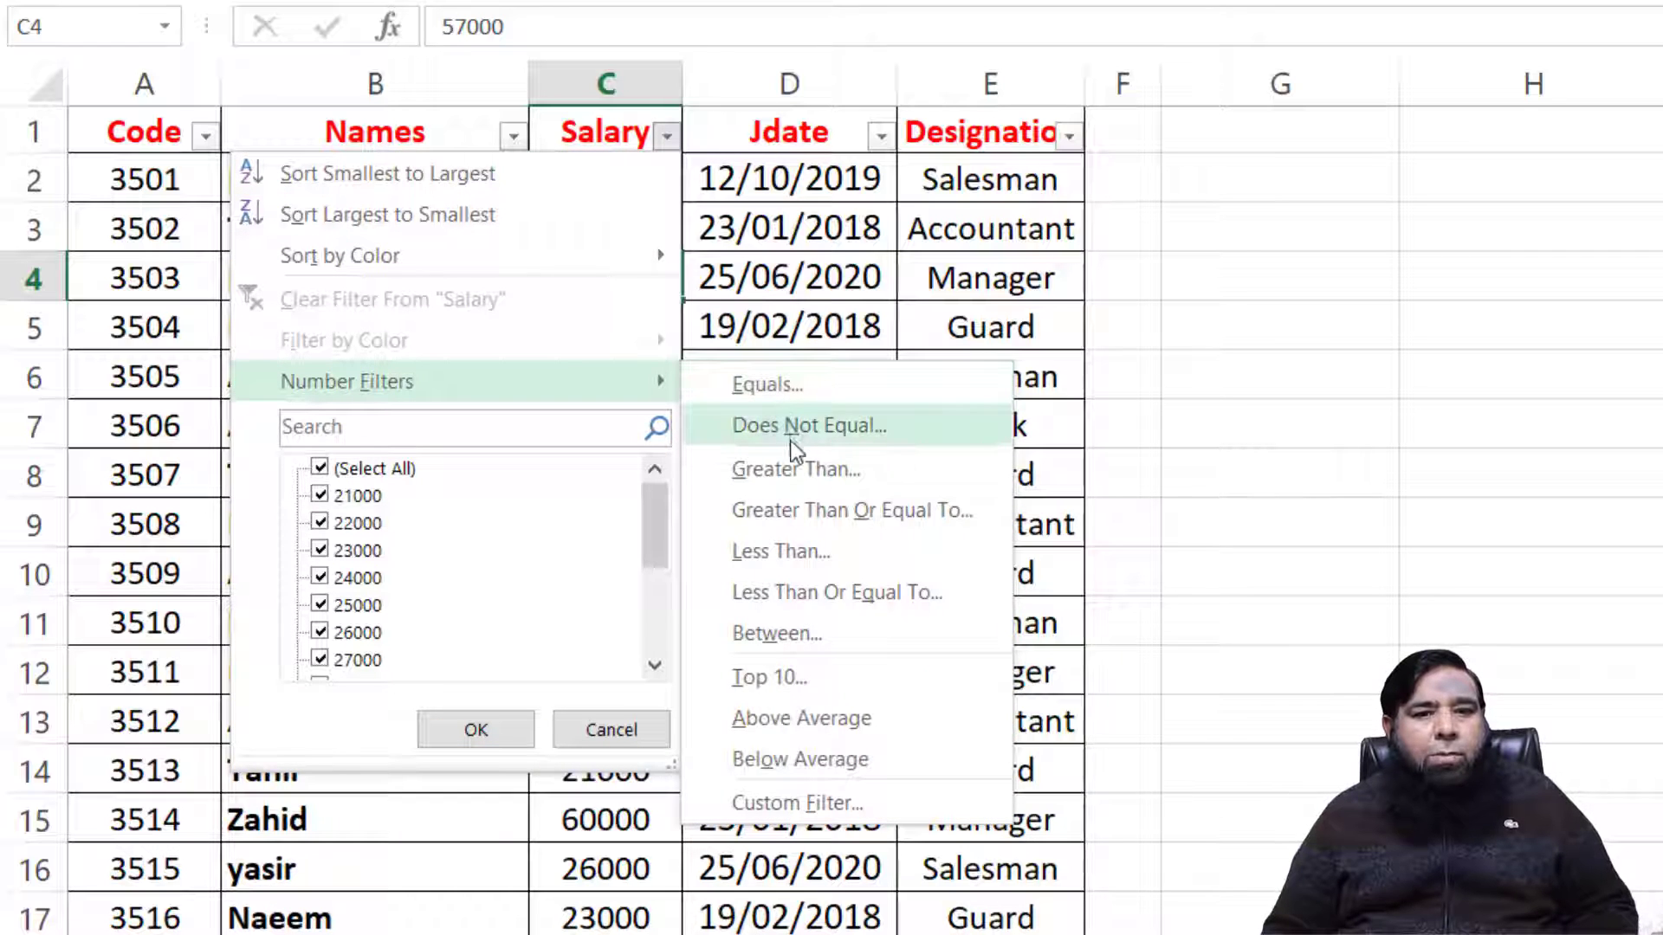
pyautogui.click(782, 551)
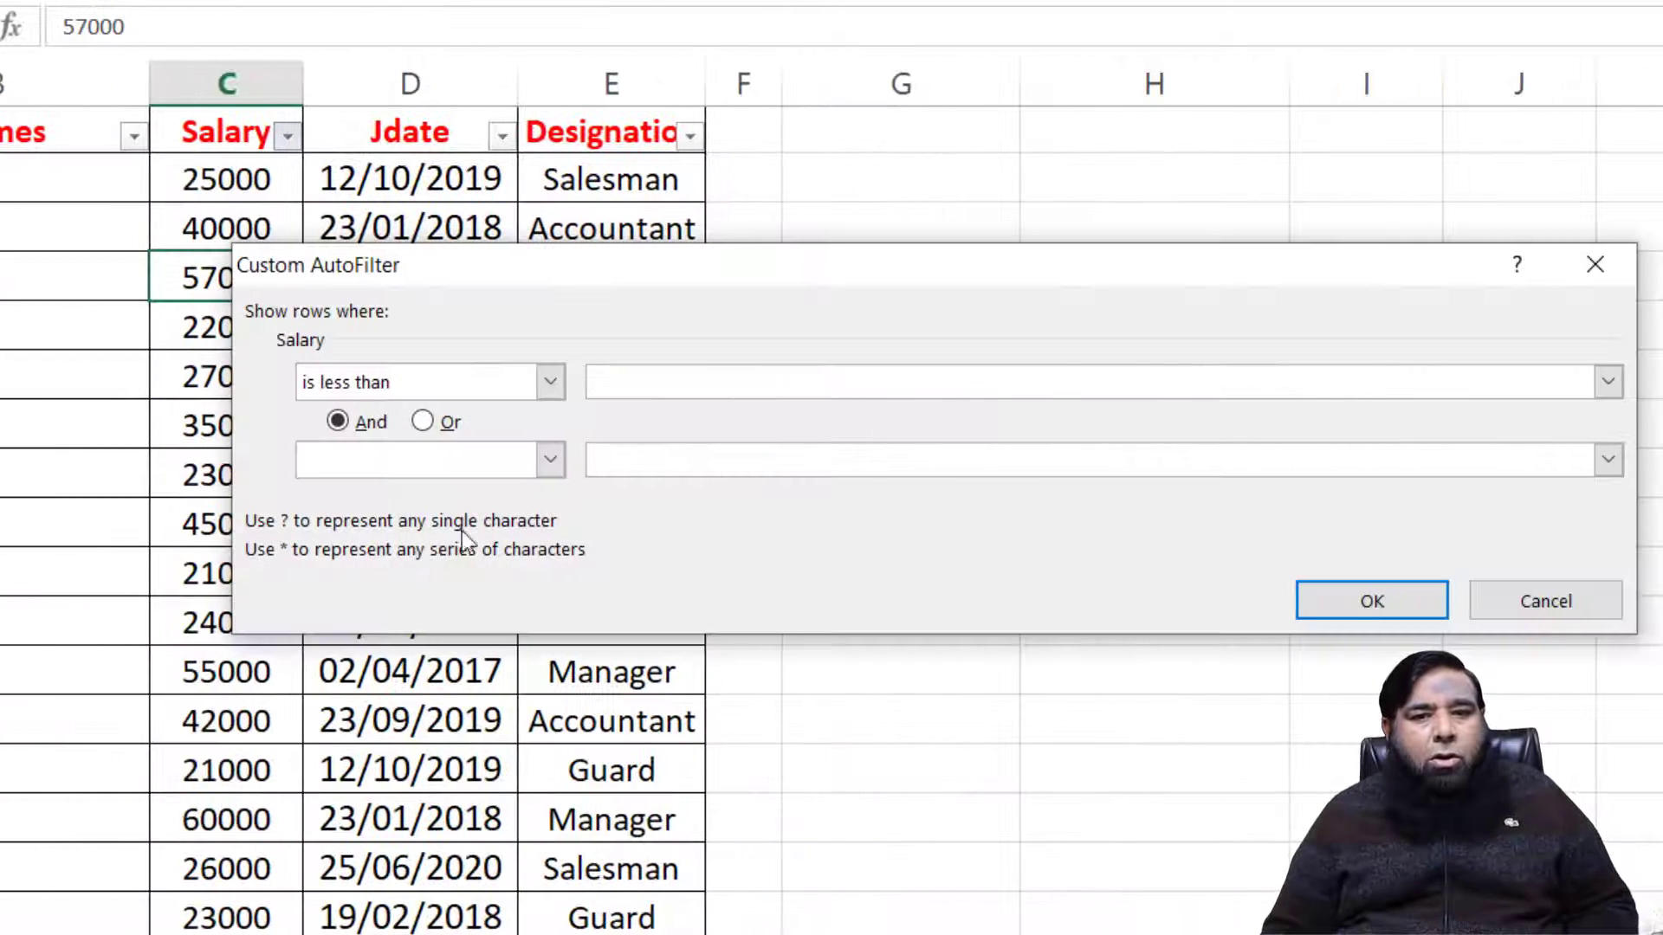
pyautogui.write('1')
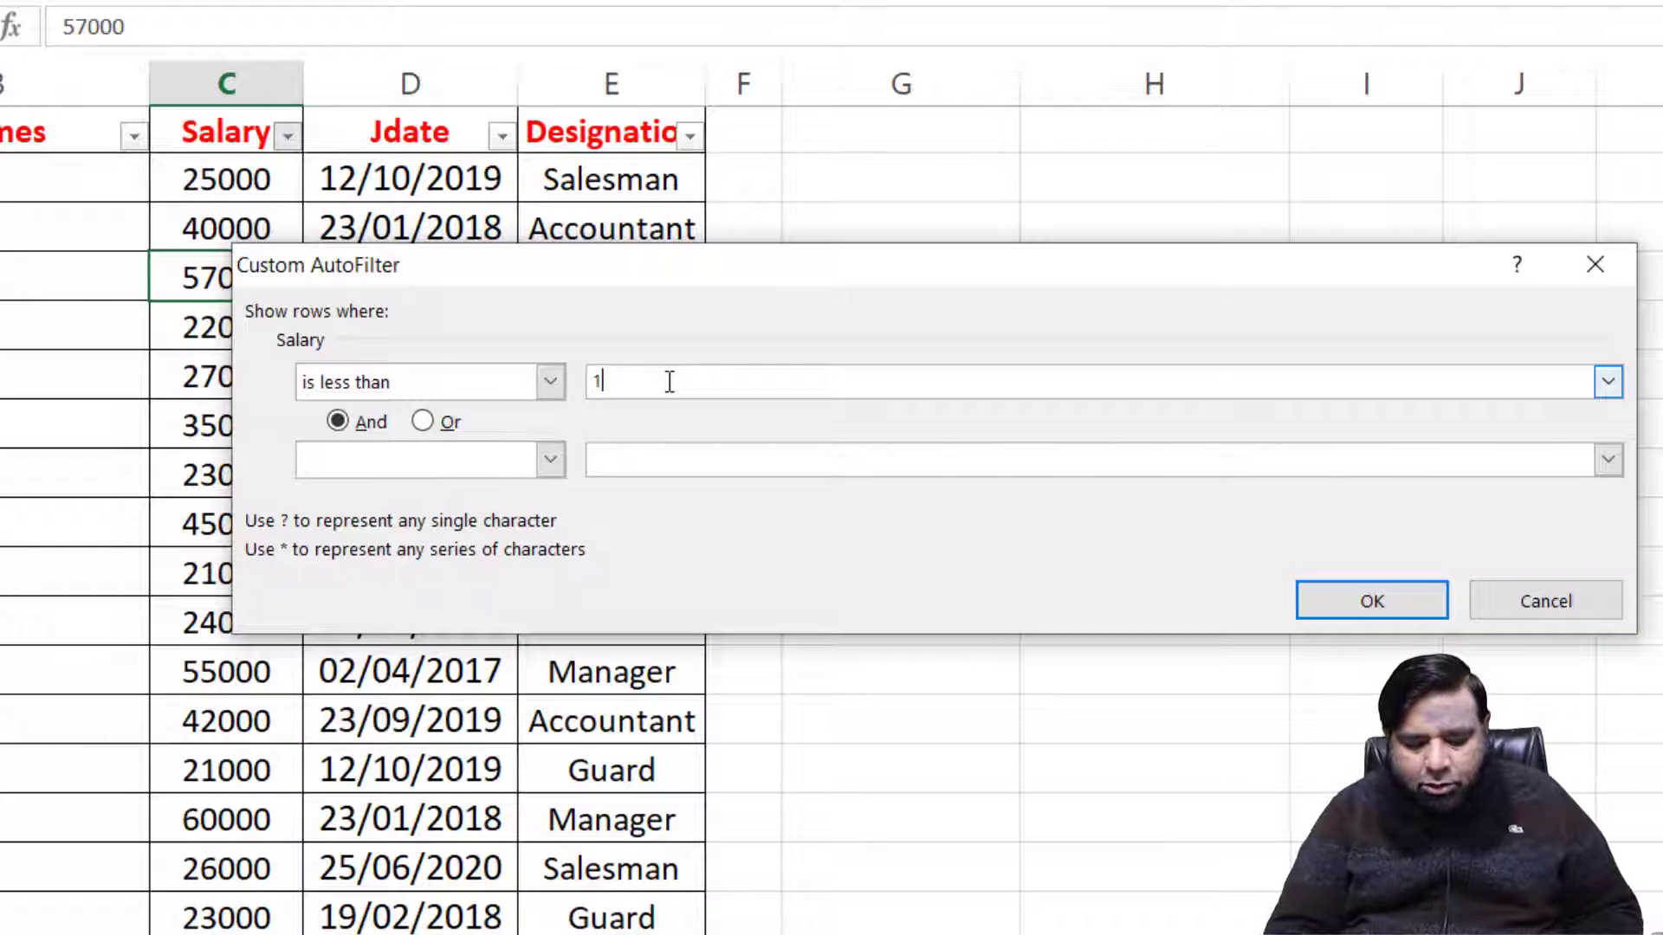
pyautogui.write('000')
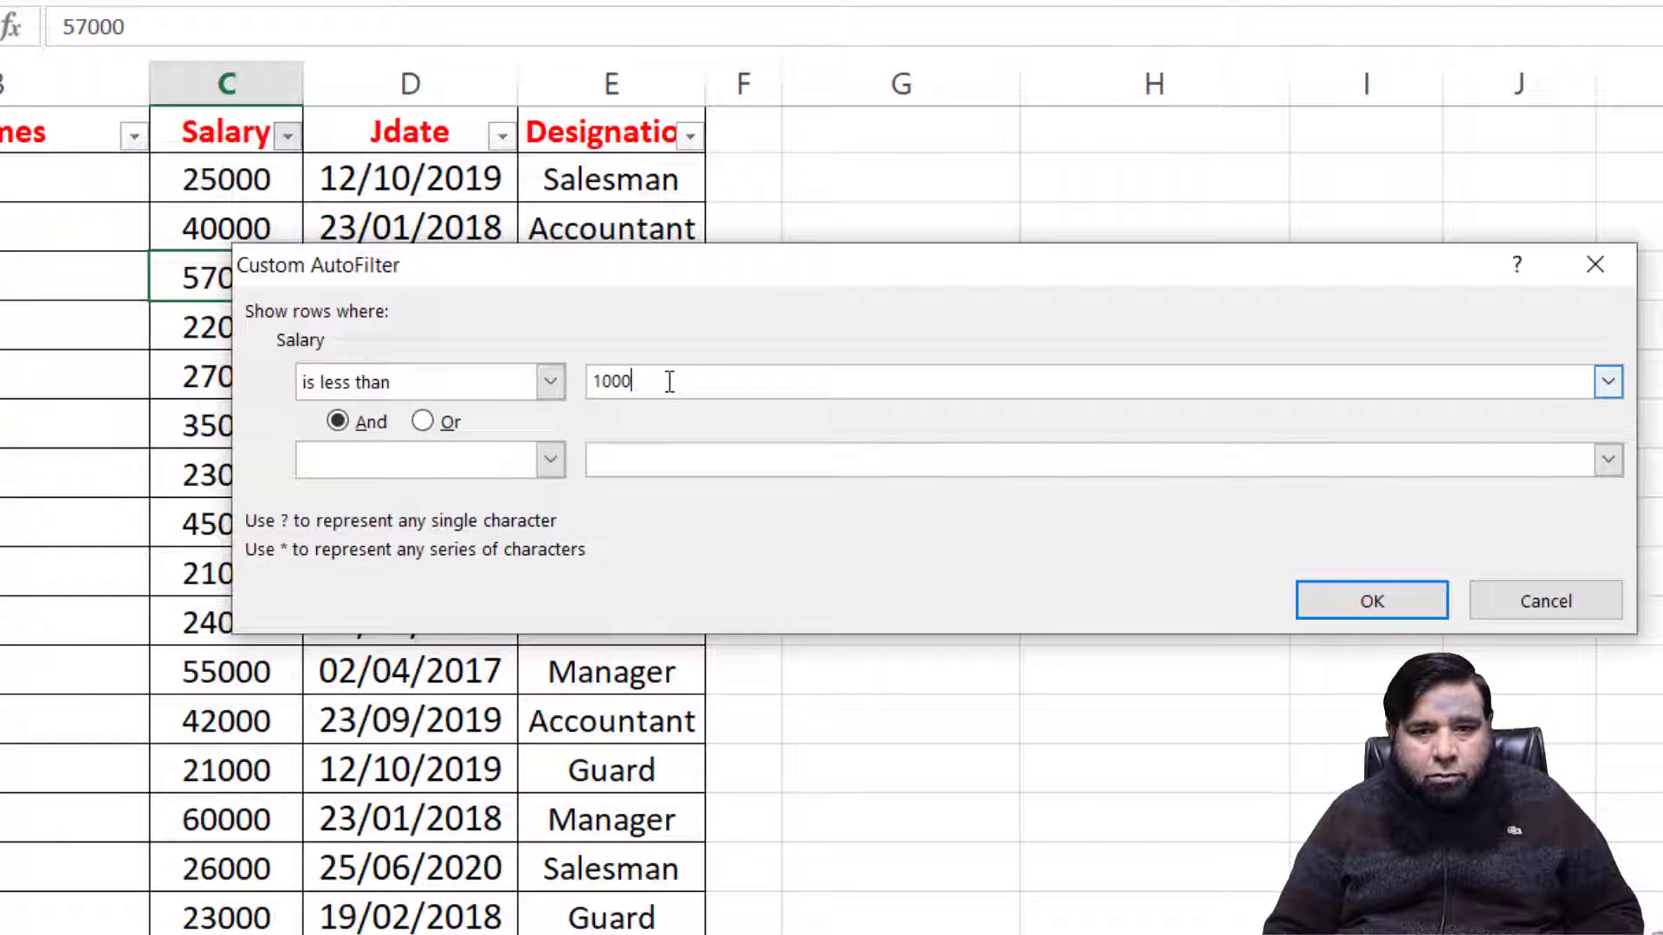
pyautogui.write('0')
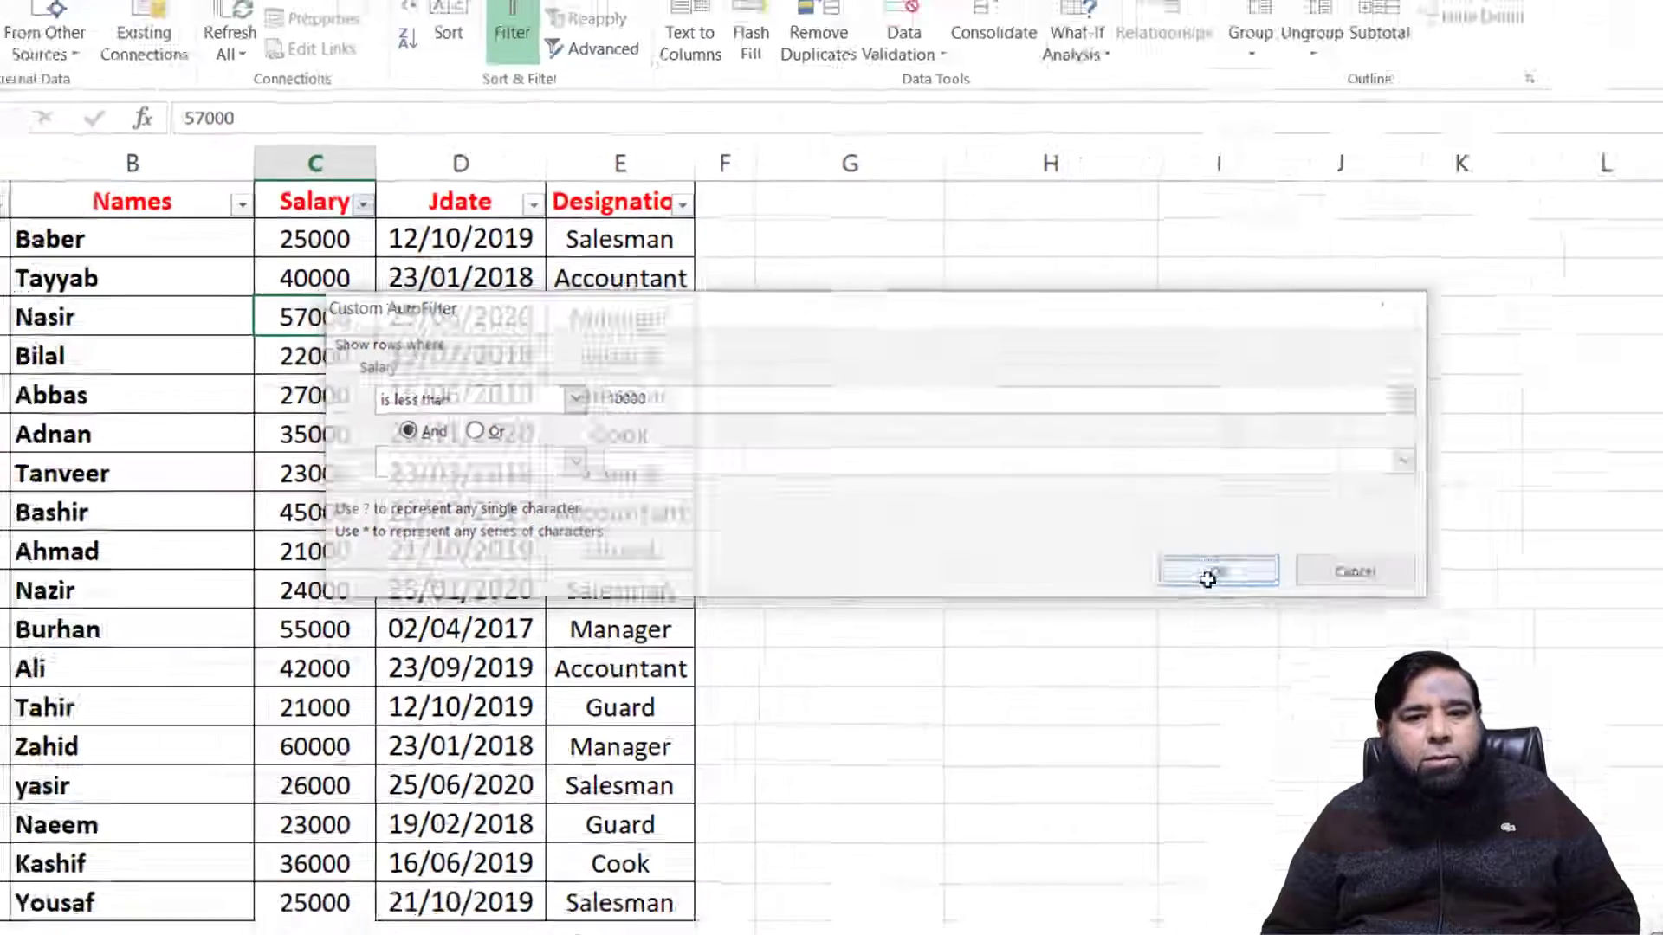
pyautogui.click(1364, 604)
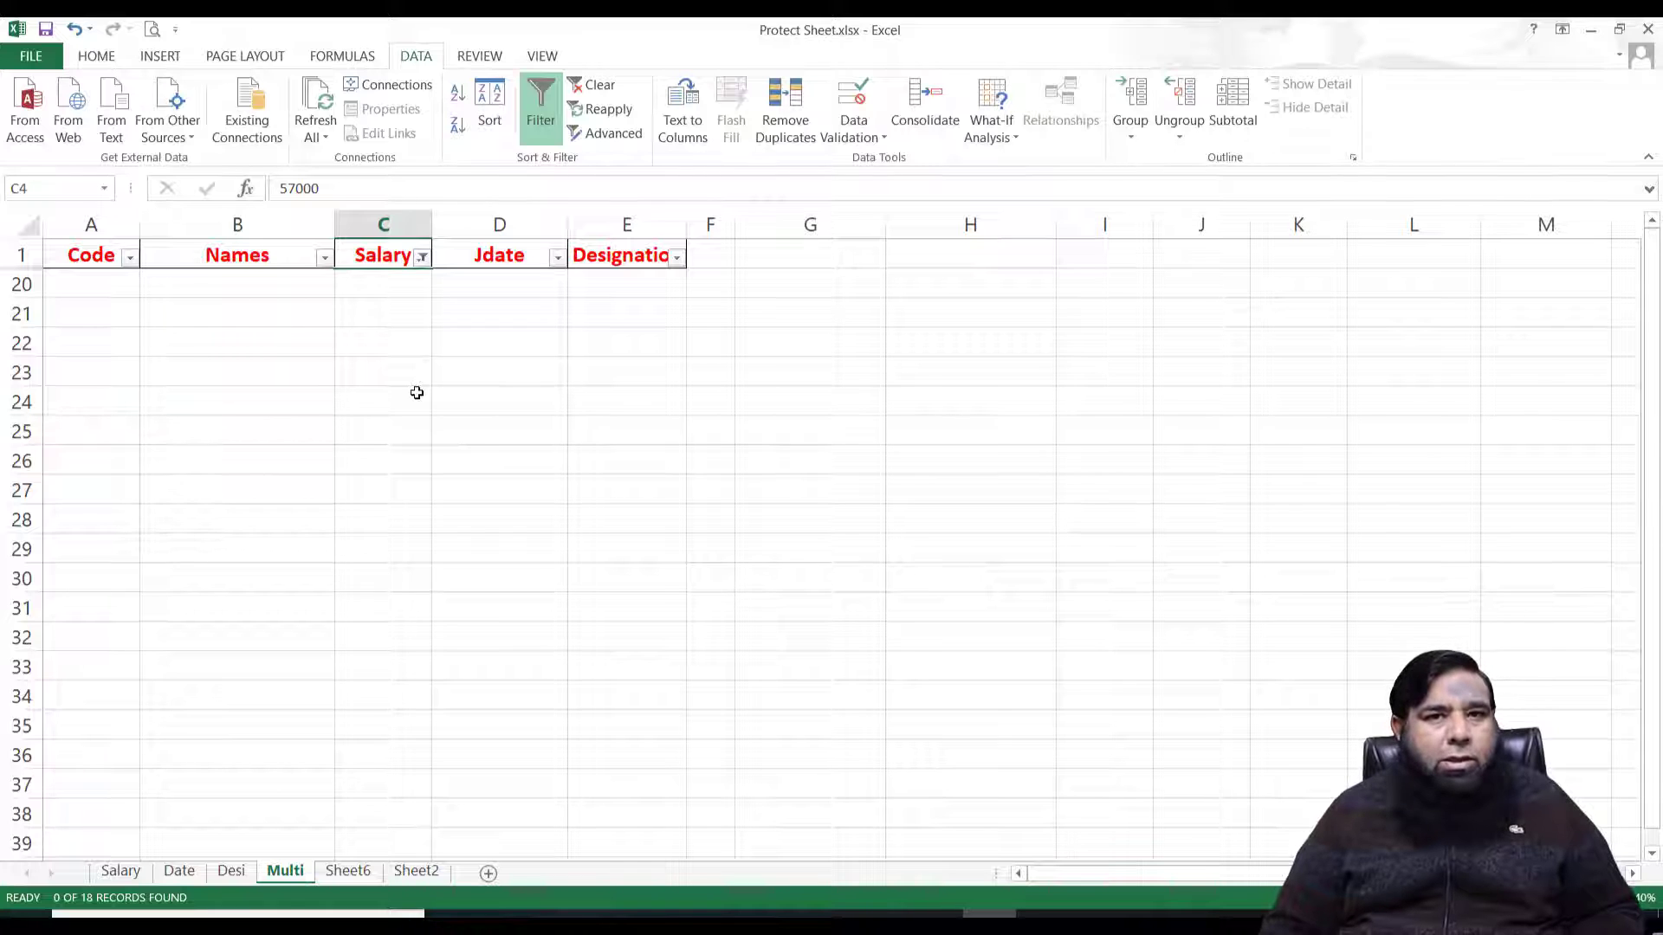
pyautogui.click(422, 258)
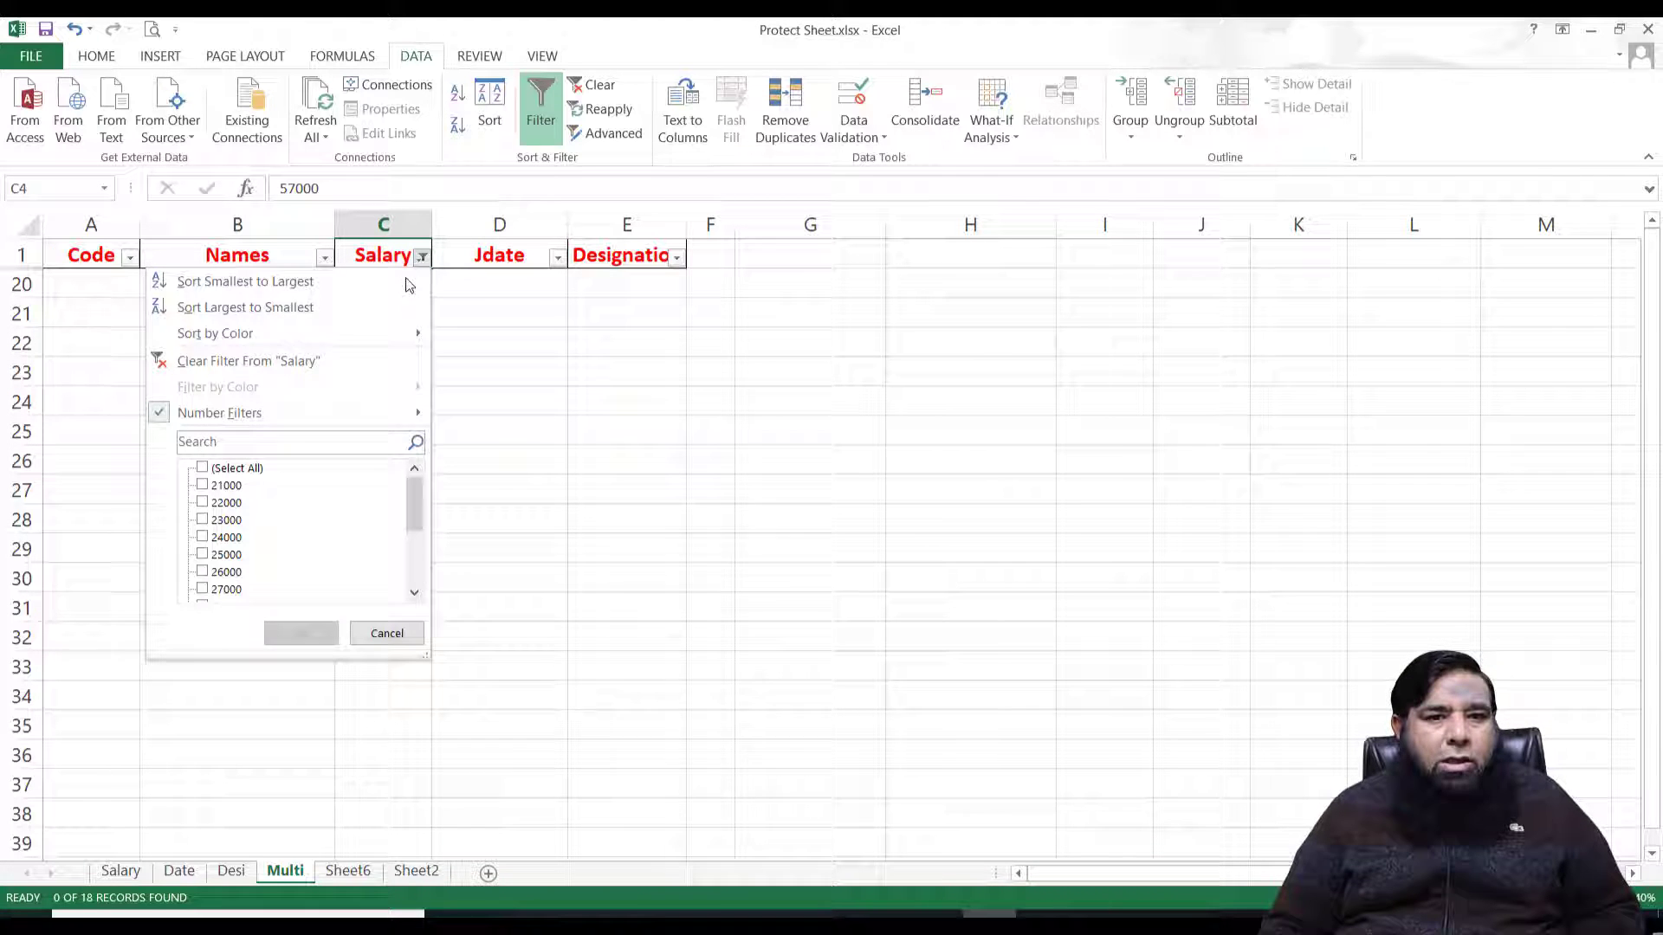
pyautogui.click(313, 362)
# Step: Apply a number filter showing salaries less than 25000, and clear it from the Salary column again
pyautogui.click(422, 258)
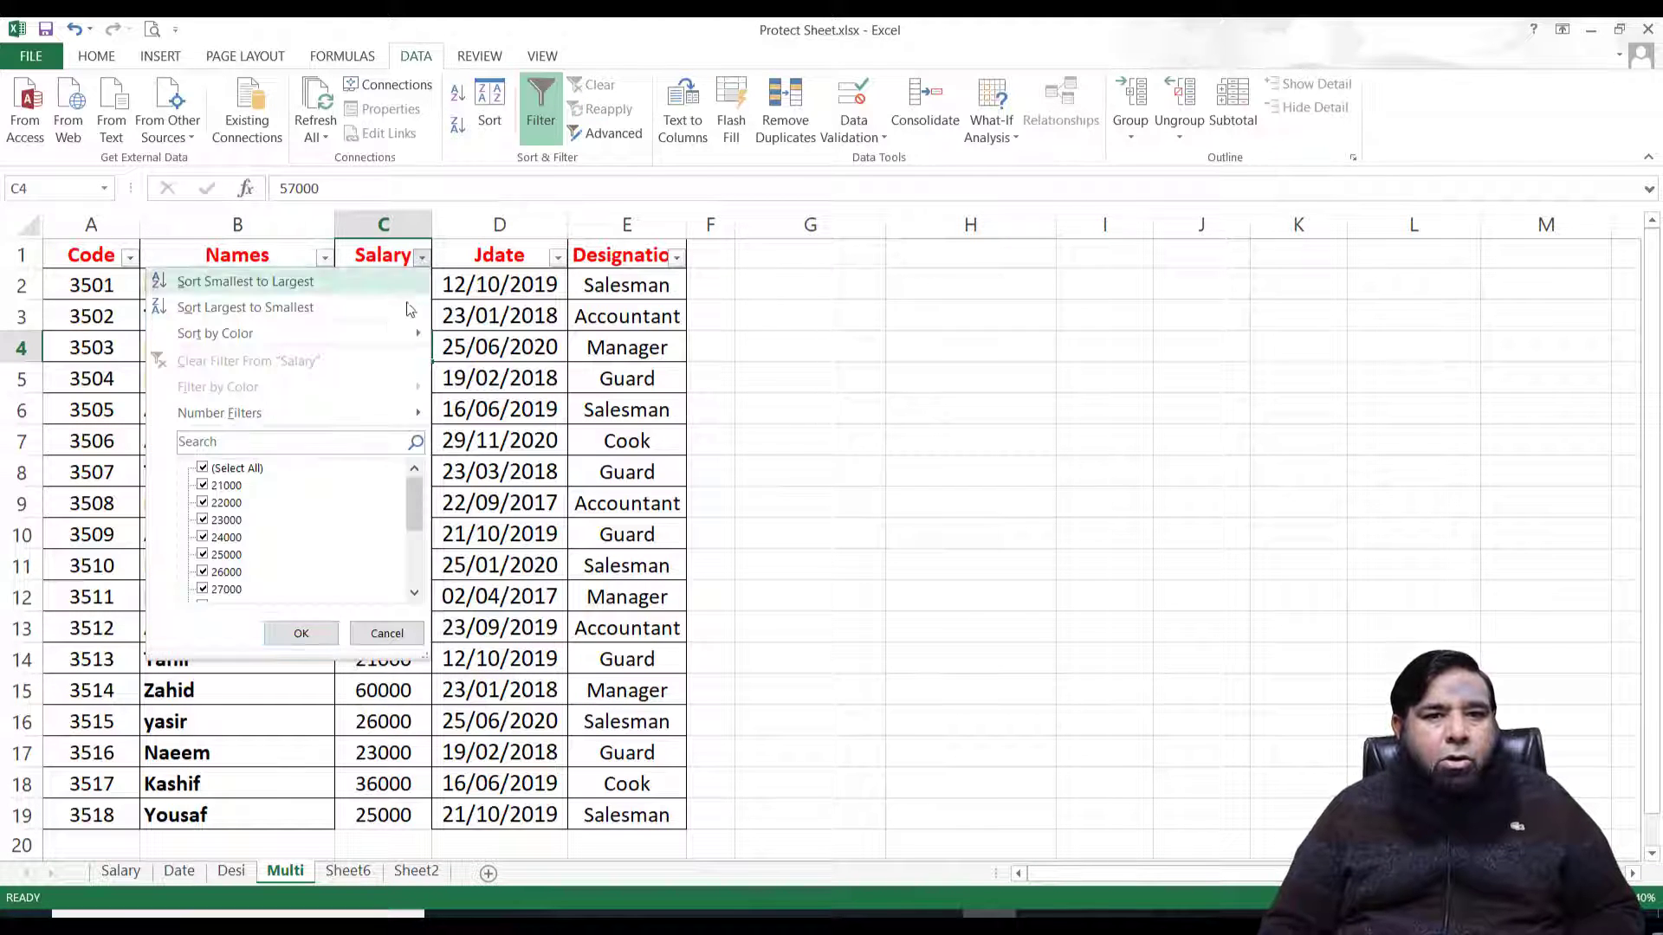
pyautogui.moveTo(381, 413)
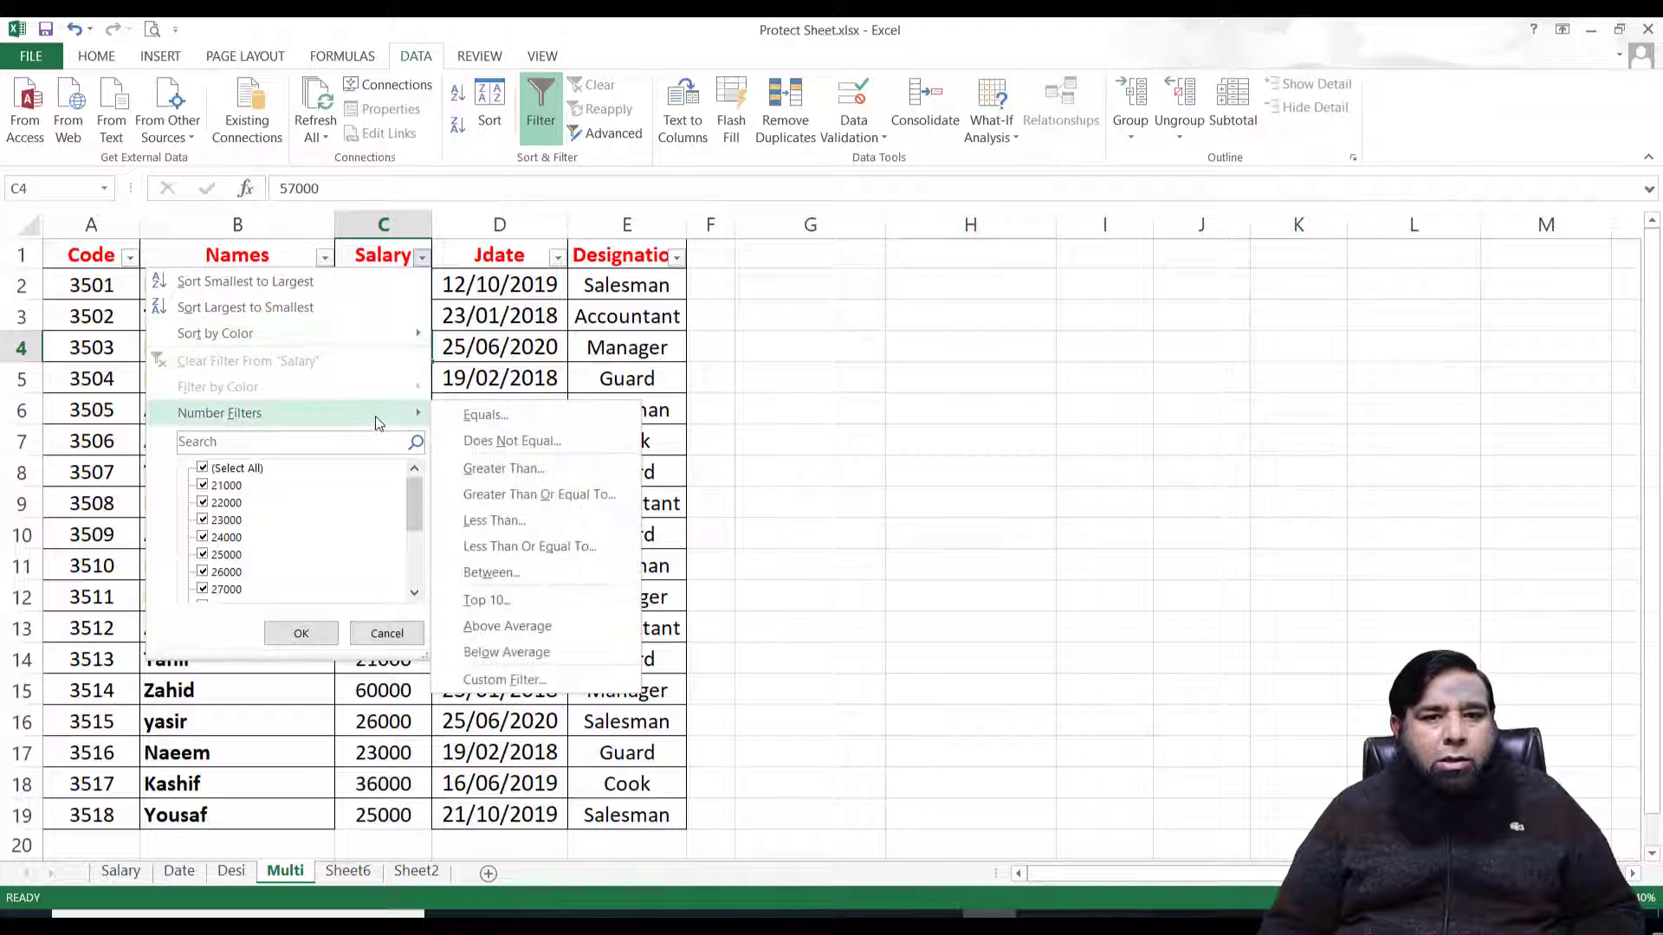
pyautogui.click(492, 520)
pyautogui.write('250')
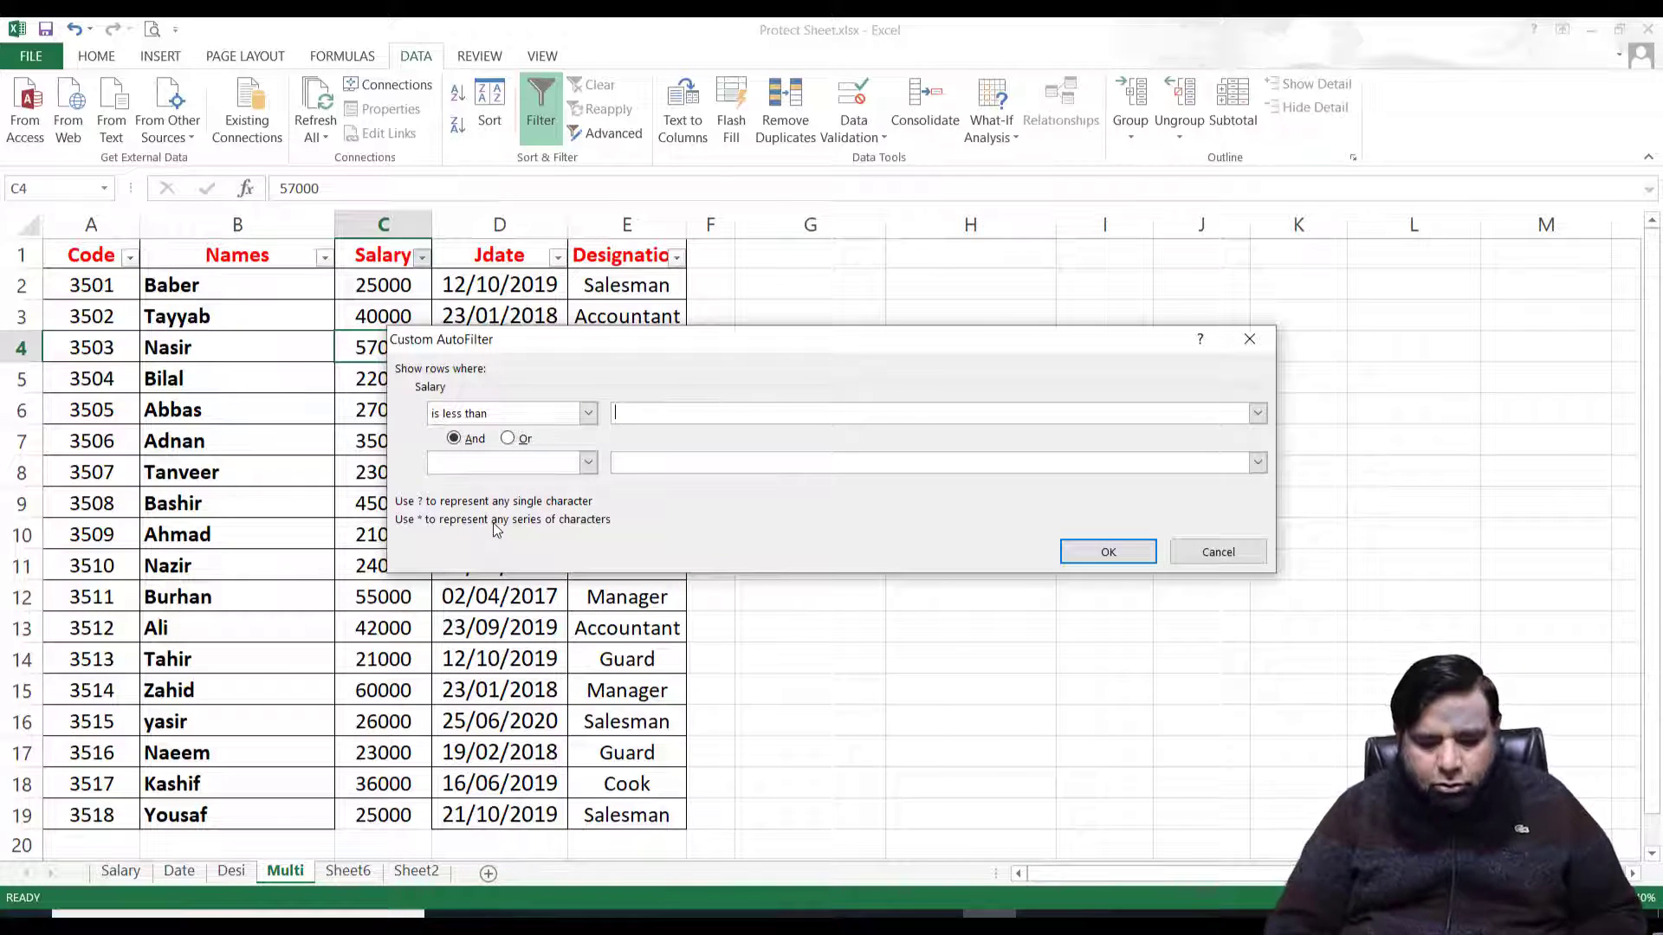
pyautogui.write('0')
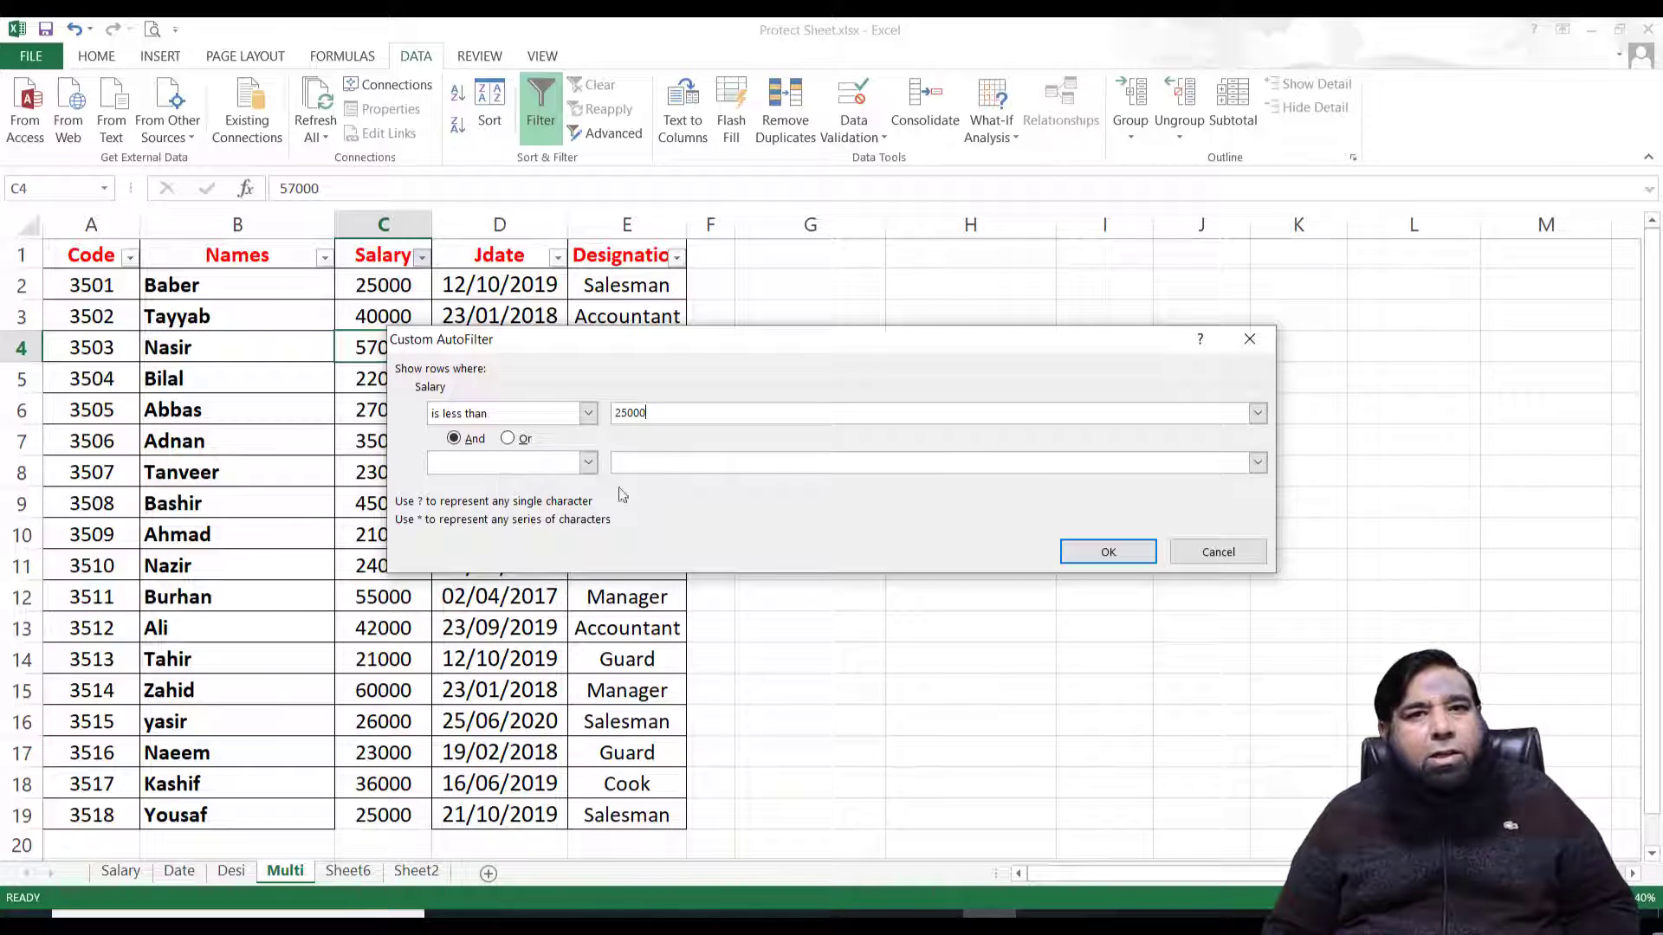
pyautogui.click(1104, 551)
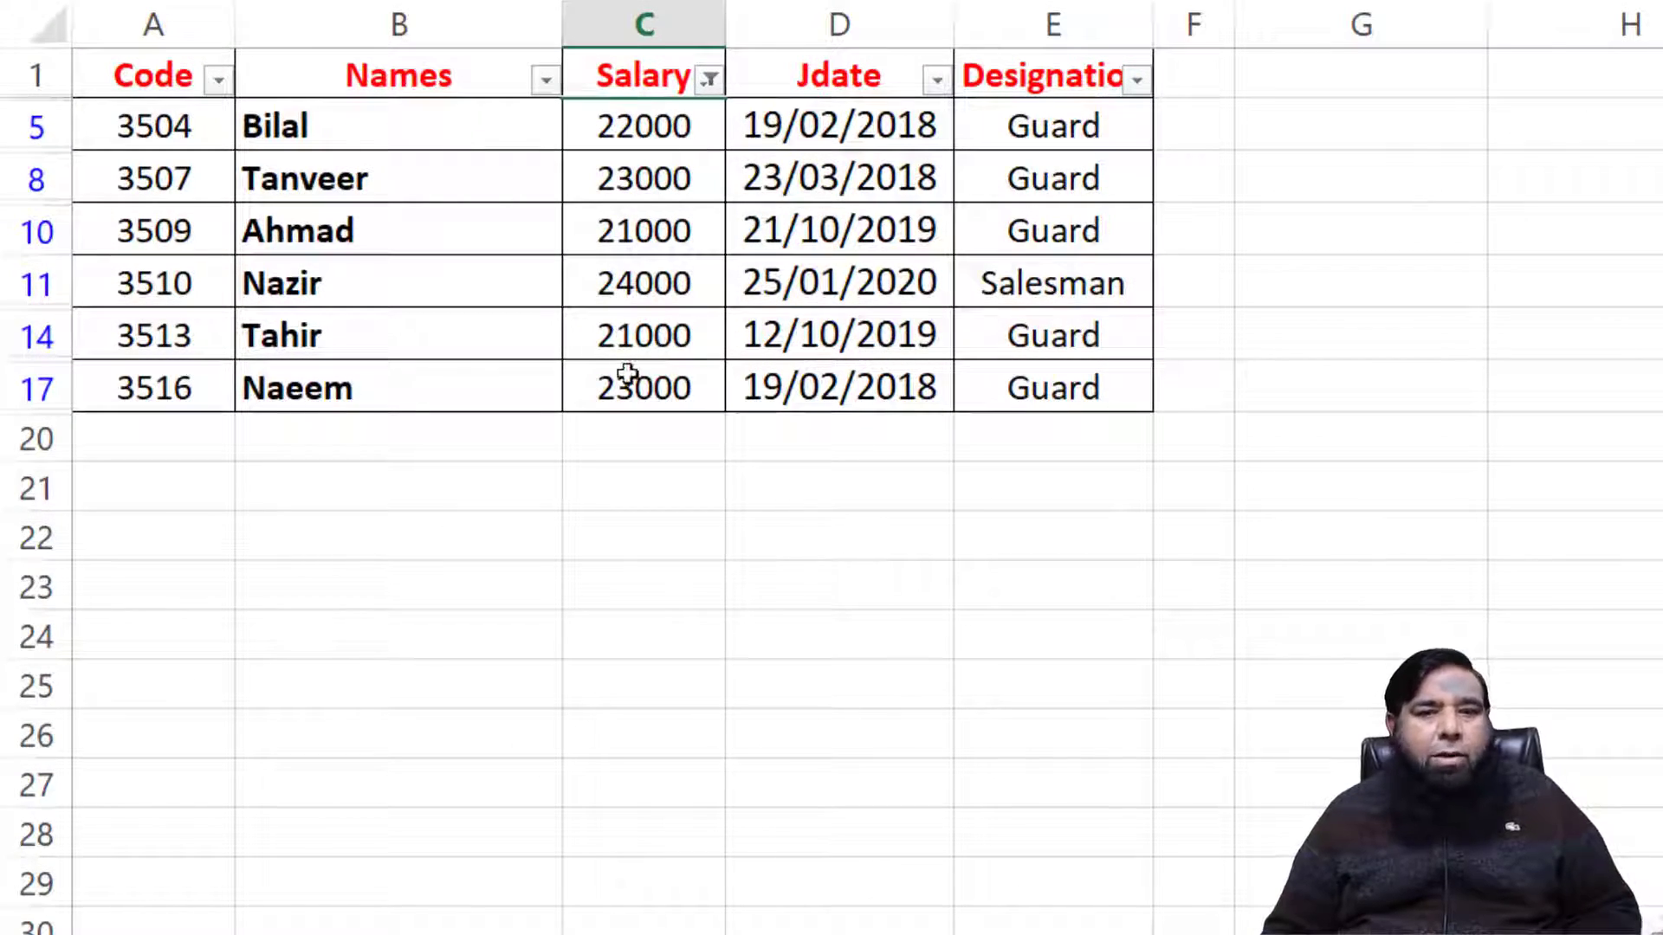
pyautogui.click(709, 80)
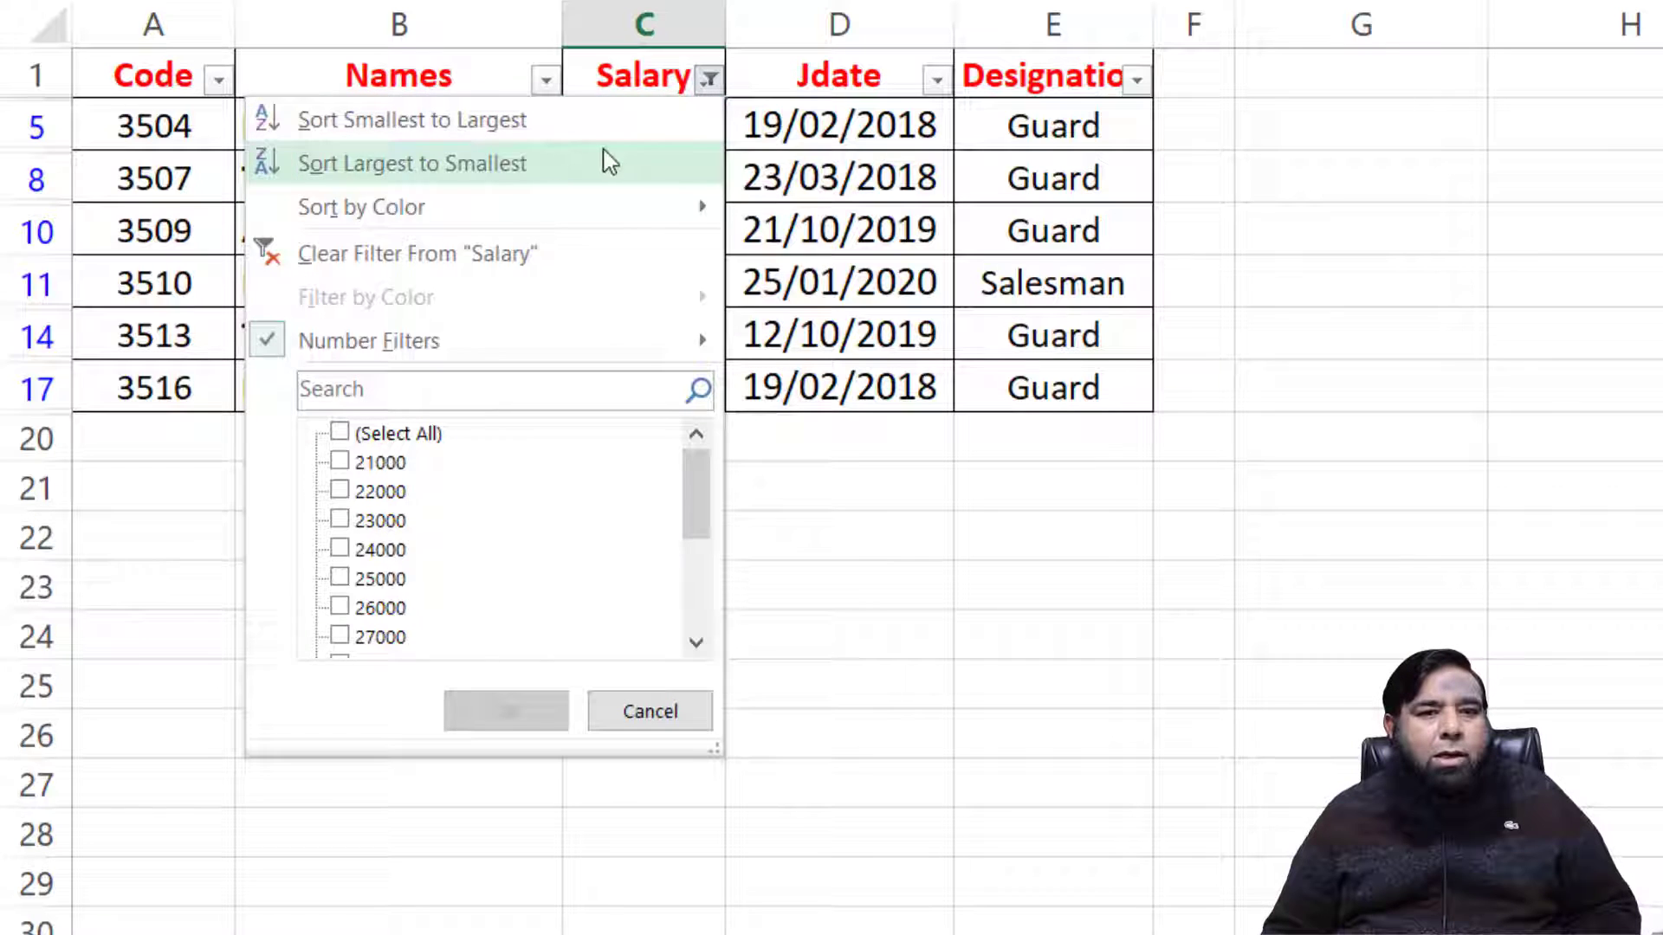
pyautogui.click(485, 255)
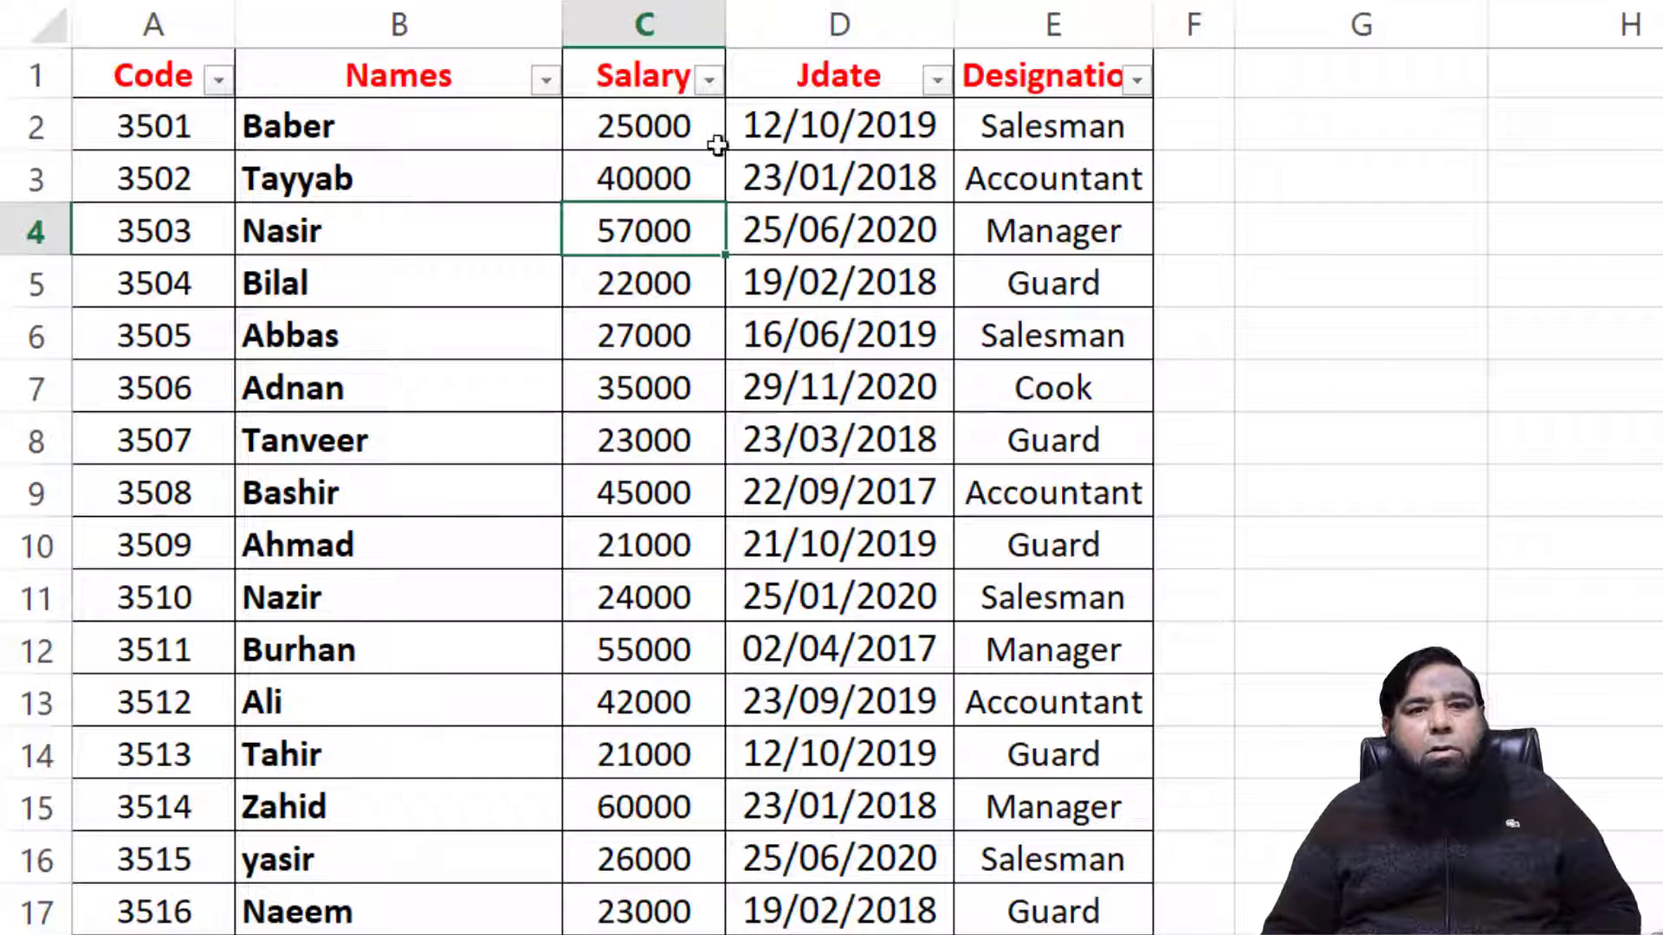
# Step: Filter the Jdate column to show only the year 2019, and switch the filter to only 2018
pyautogui.click(873, 192)
pyautogui.click(937, 82)
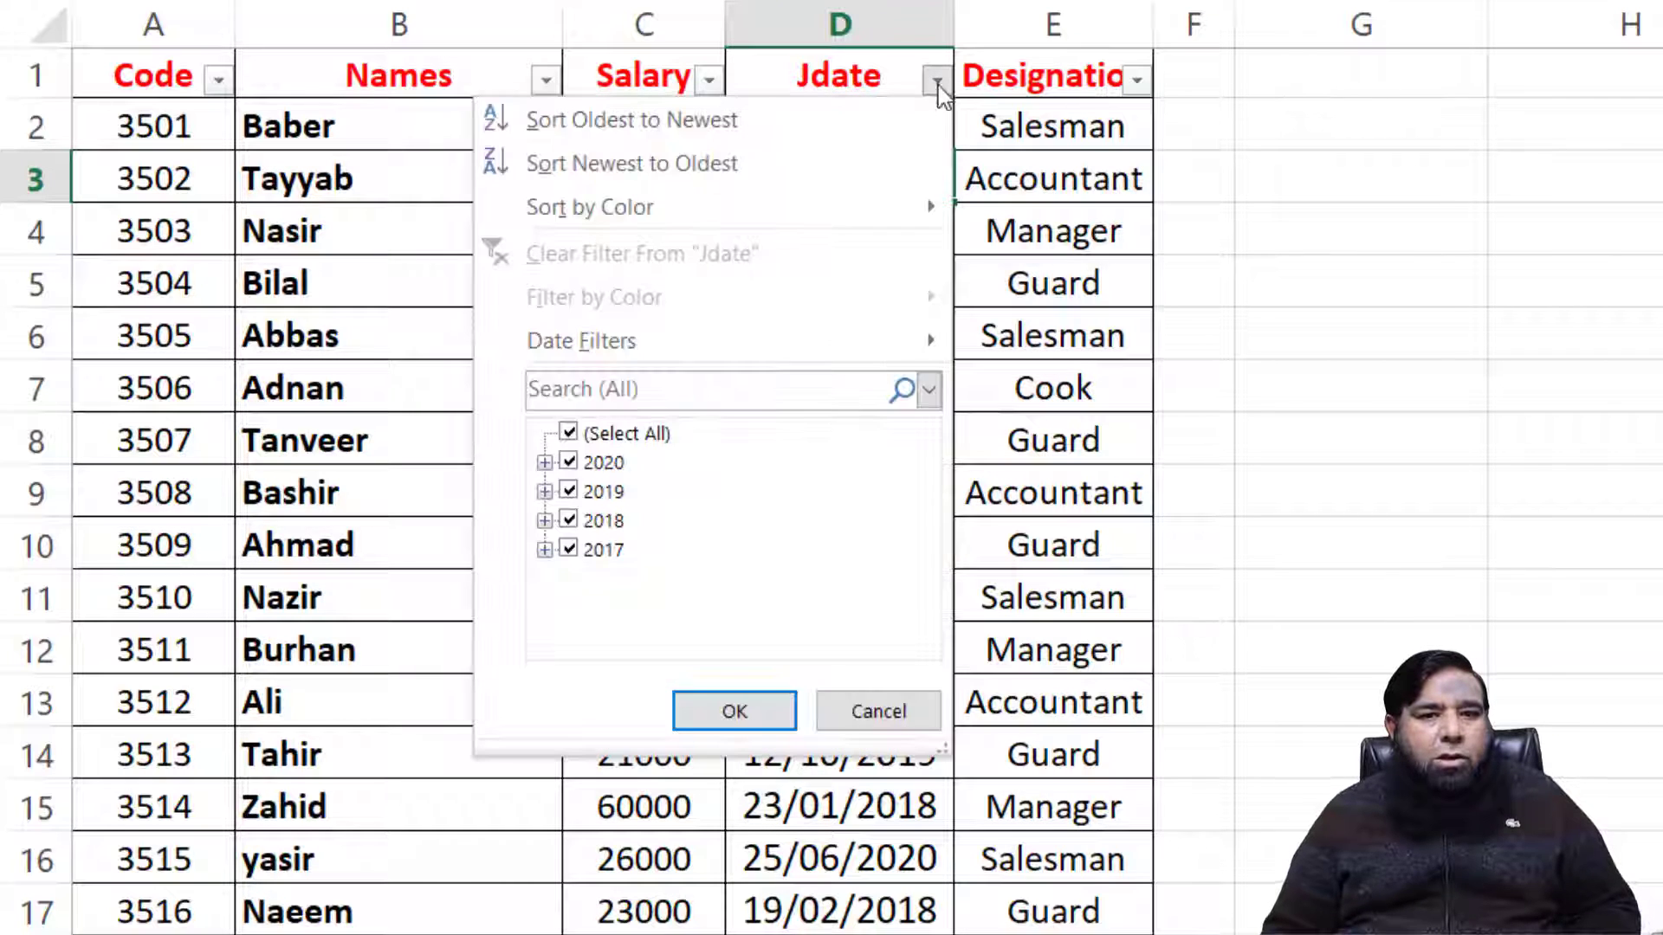
pyautogui.click(569, 437)
pyautogui.click(568, 491)
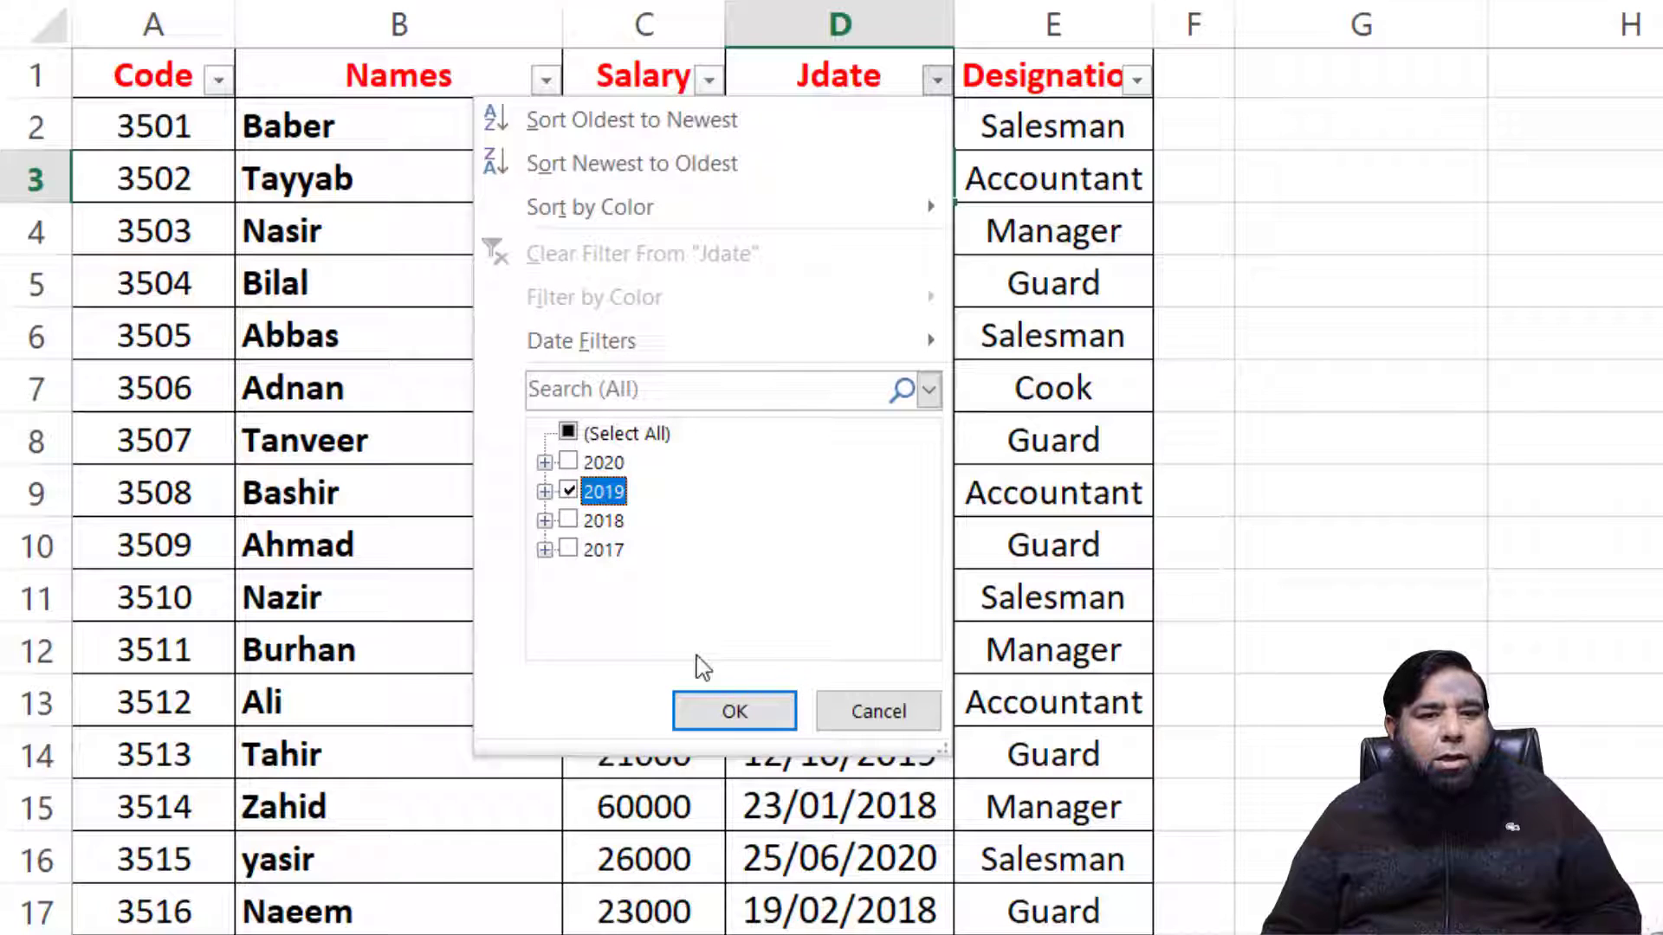
pyautogui.click(735, 710)
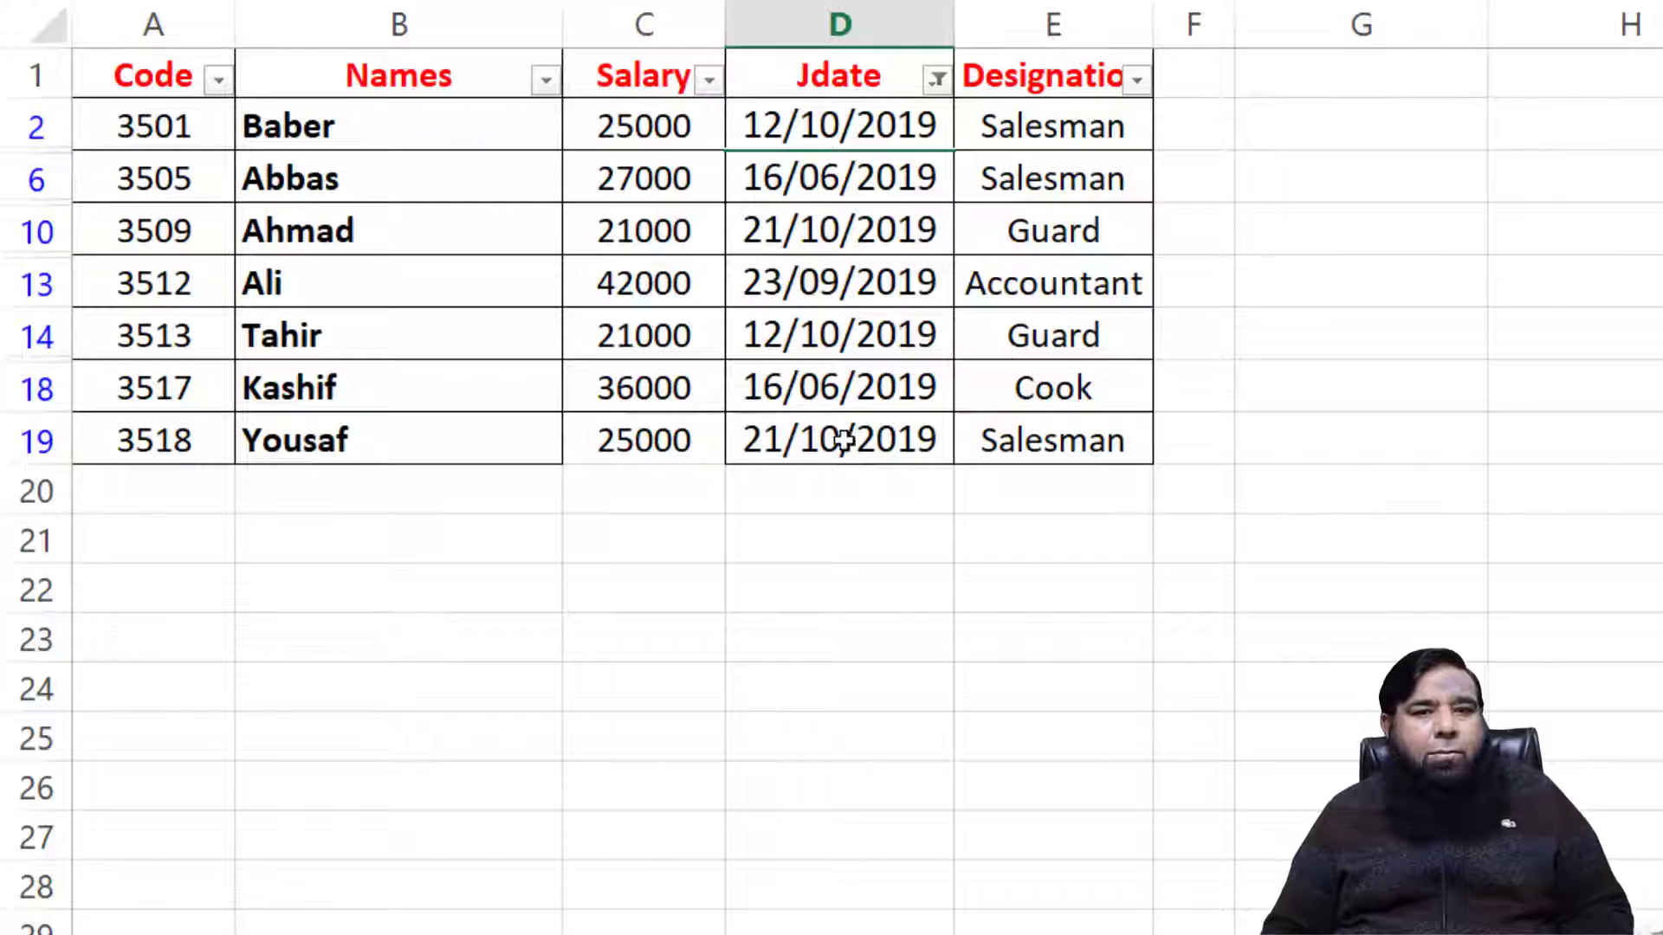
pyautogui.click(936, 81)
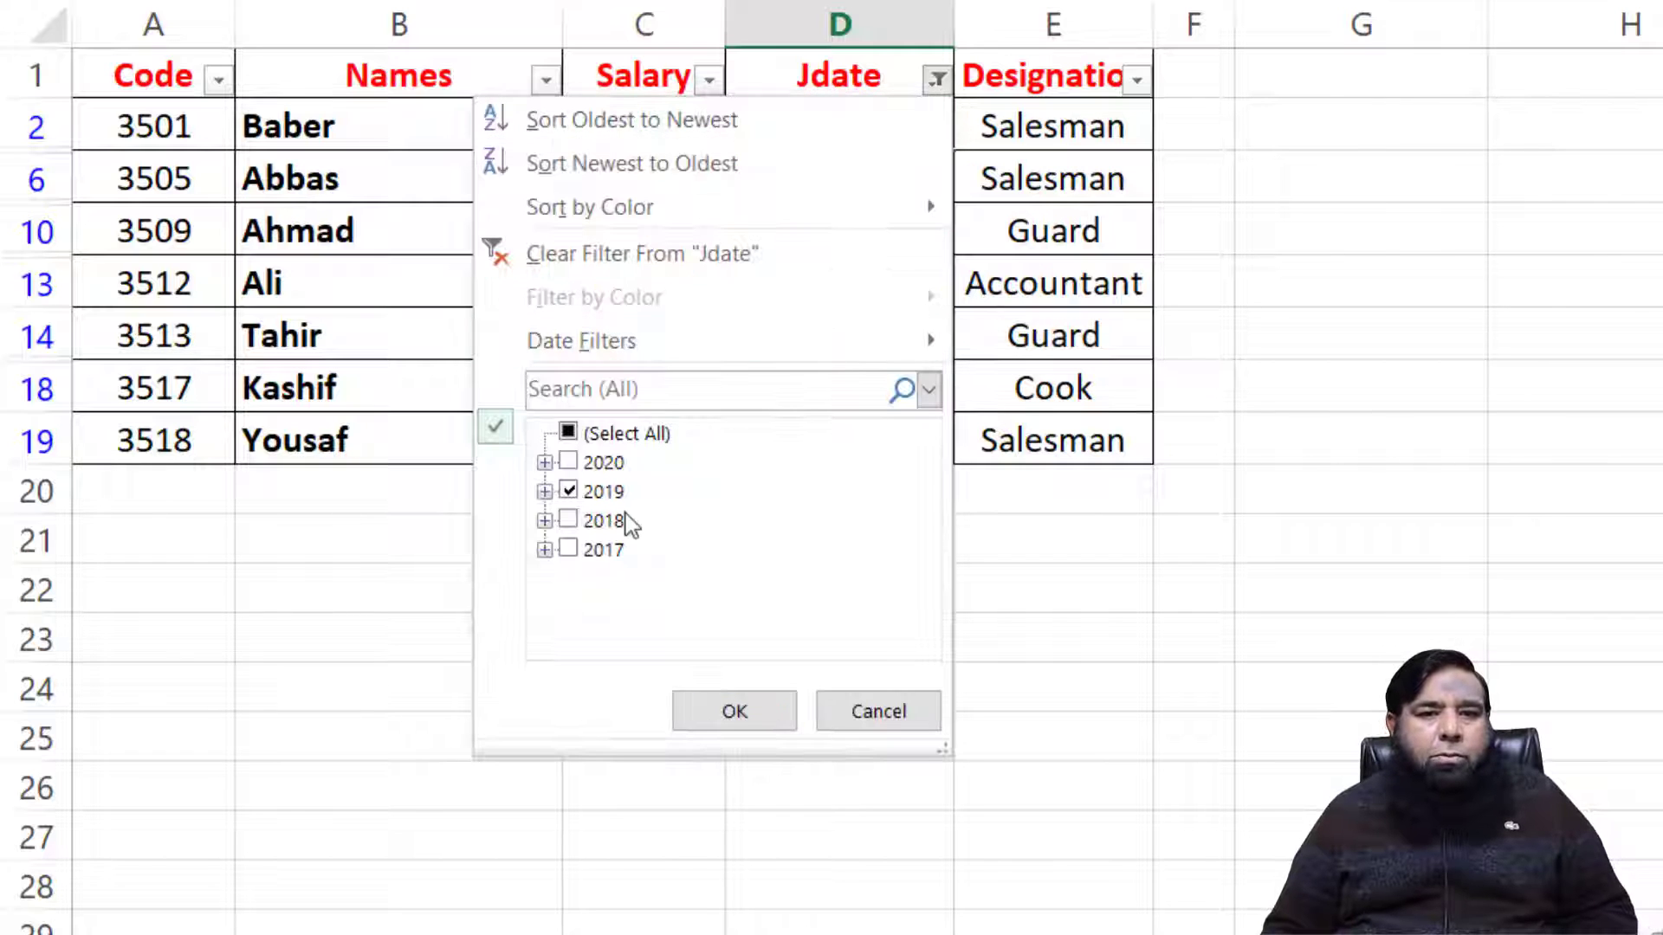
pyautogui.click(735, 710)
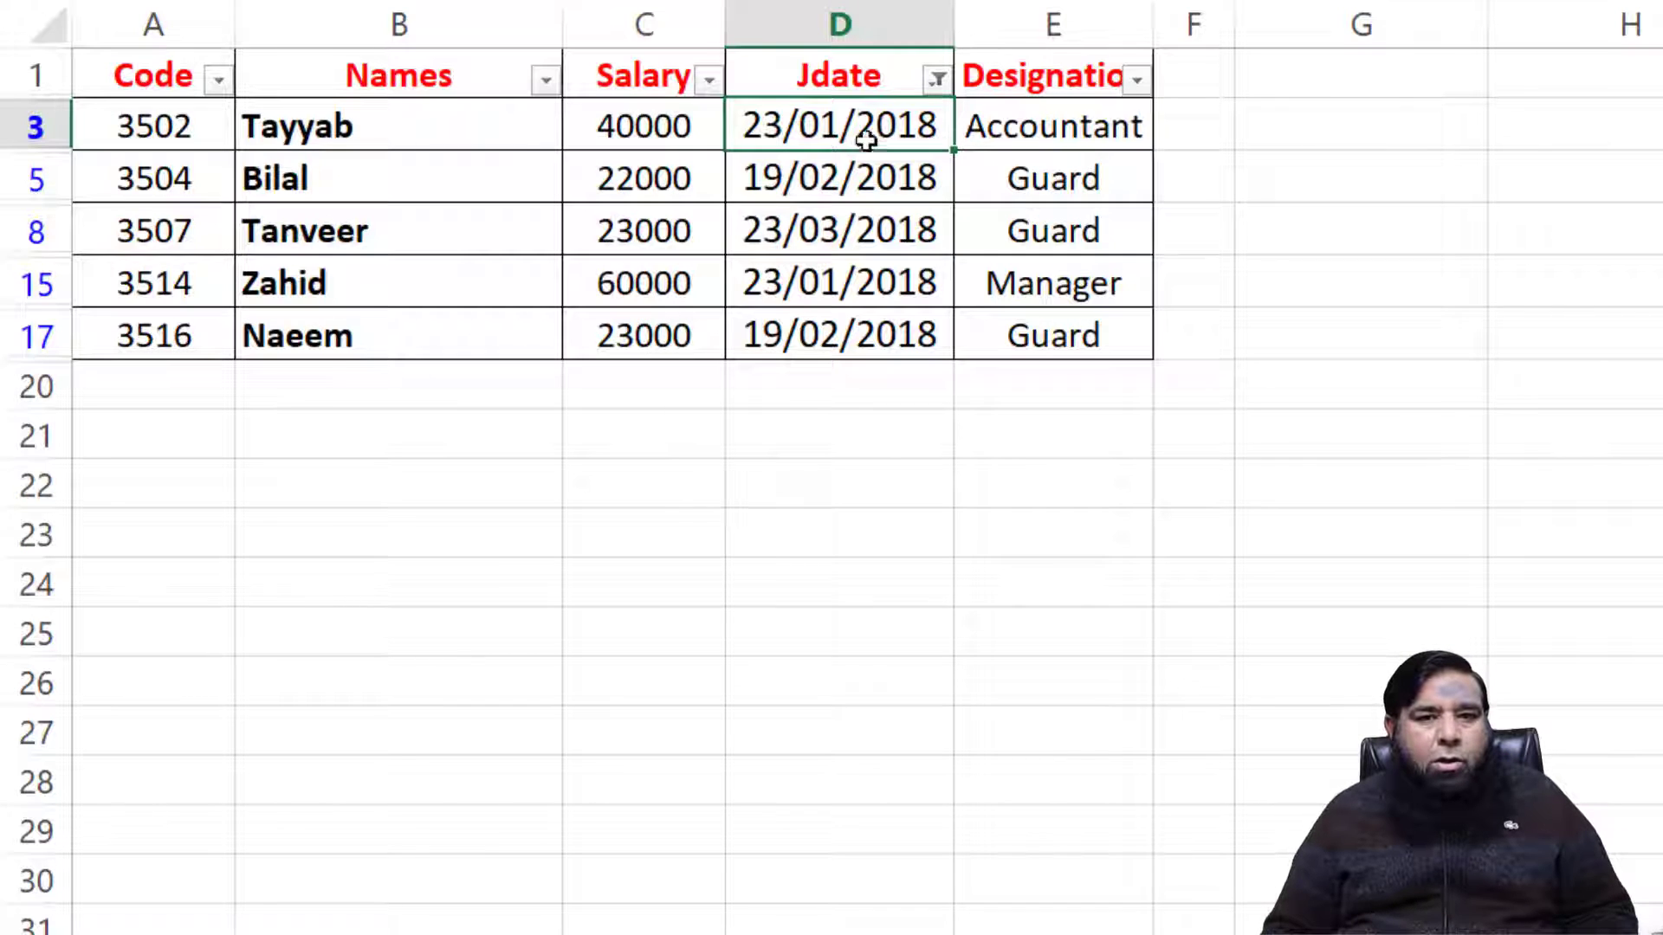
# Step: Add the year 2020 alongside 2018 in the Jdate filter, and clear the filter from that column again
pyautogui.click(937, 81)
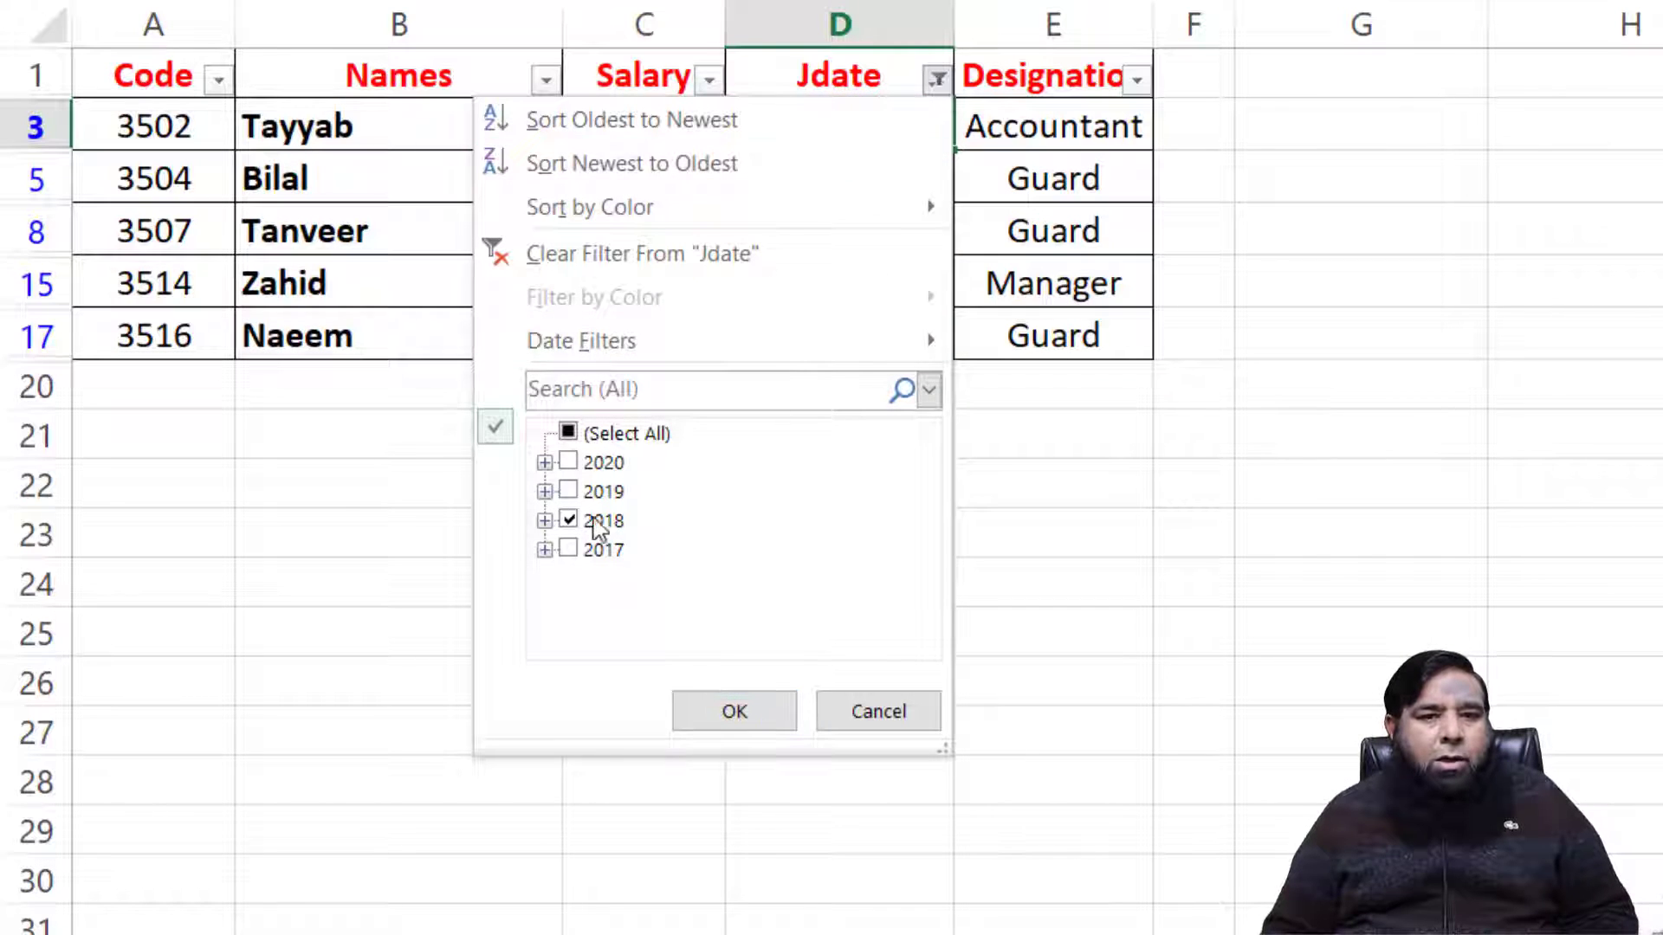
pyautogui.click(564, 472)
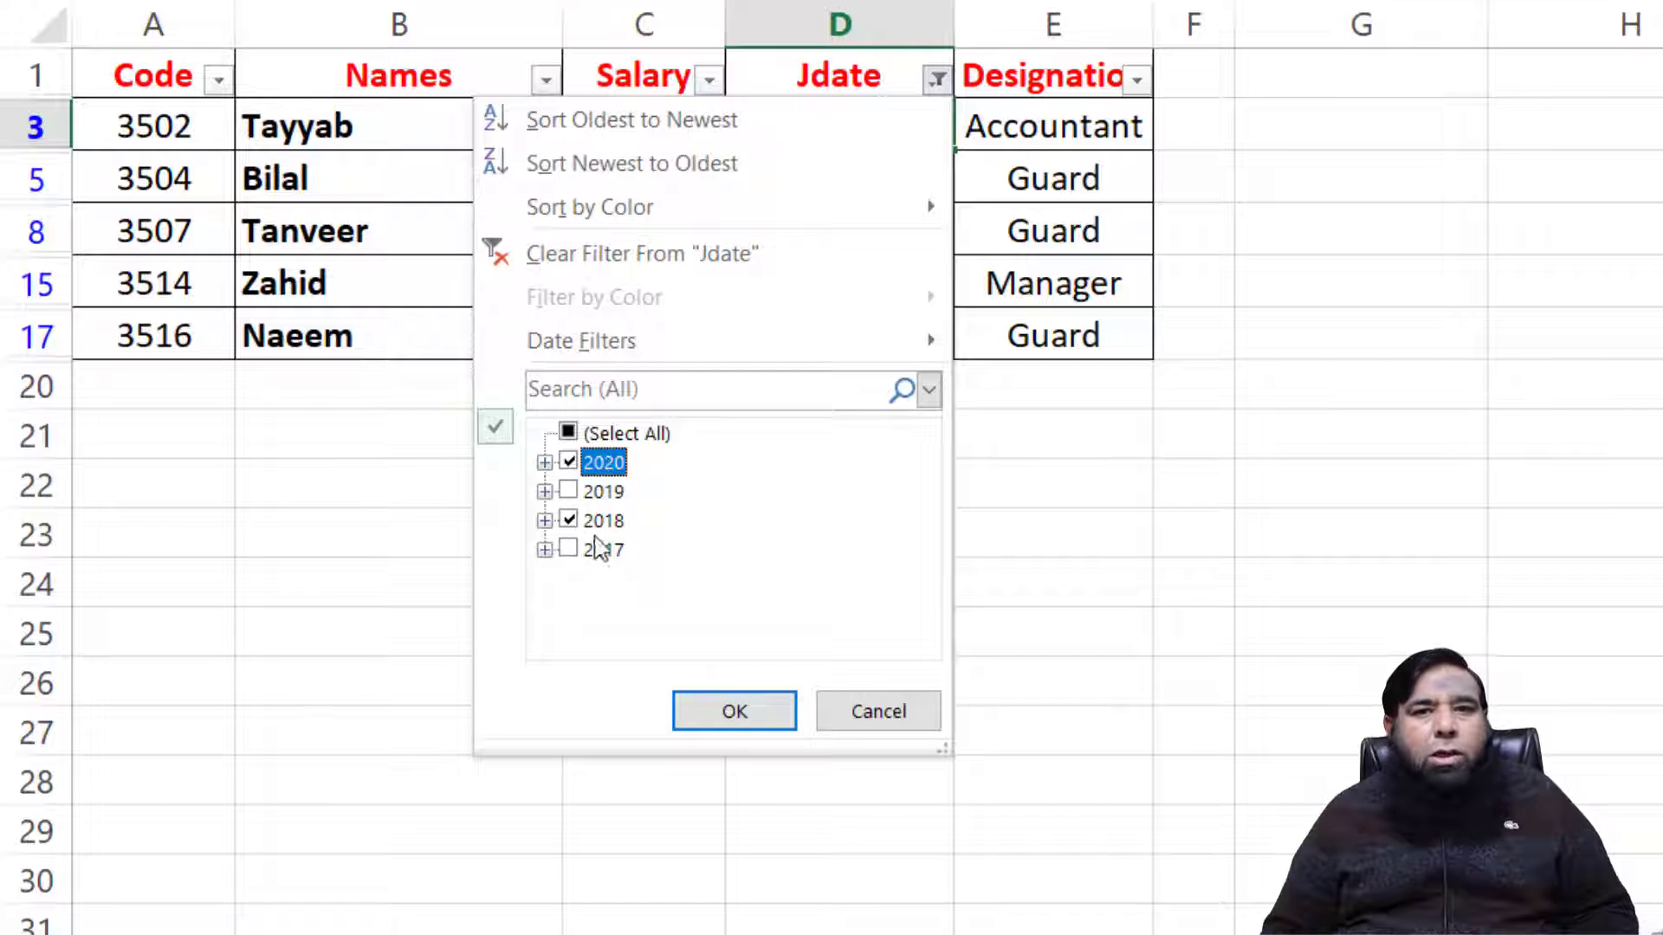
pyautogui.click(739, 709)
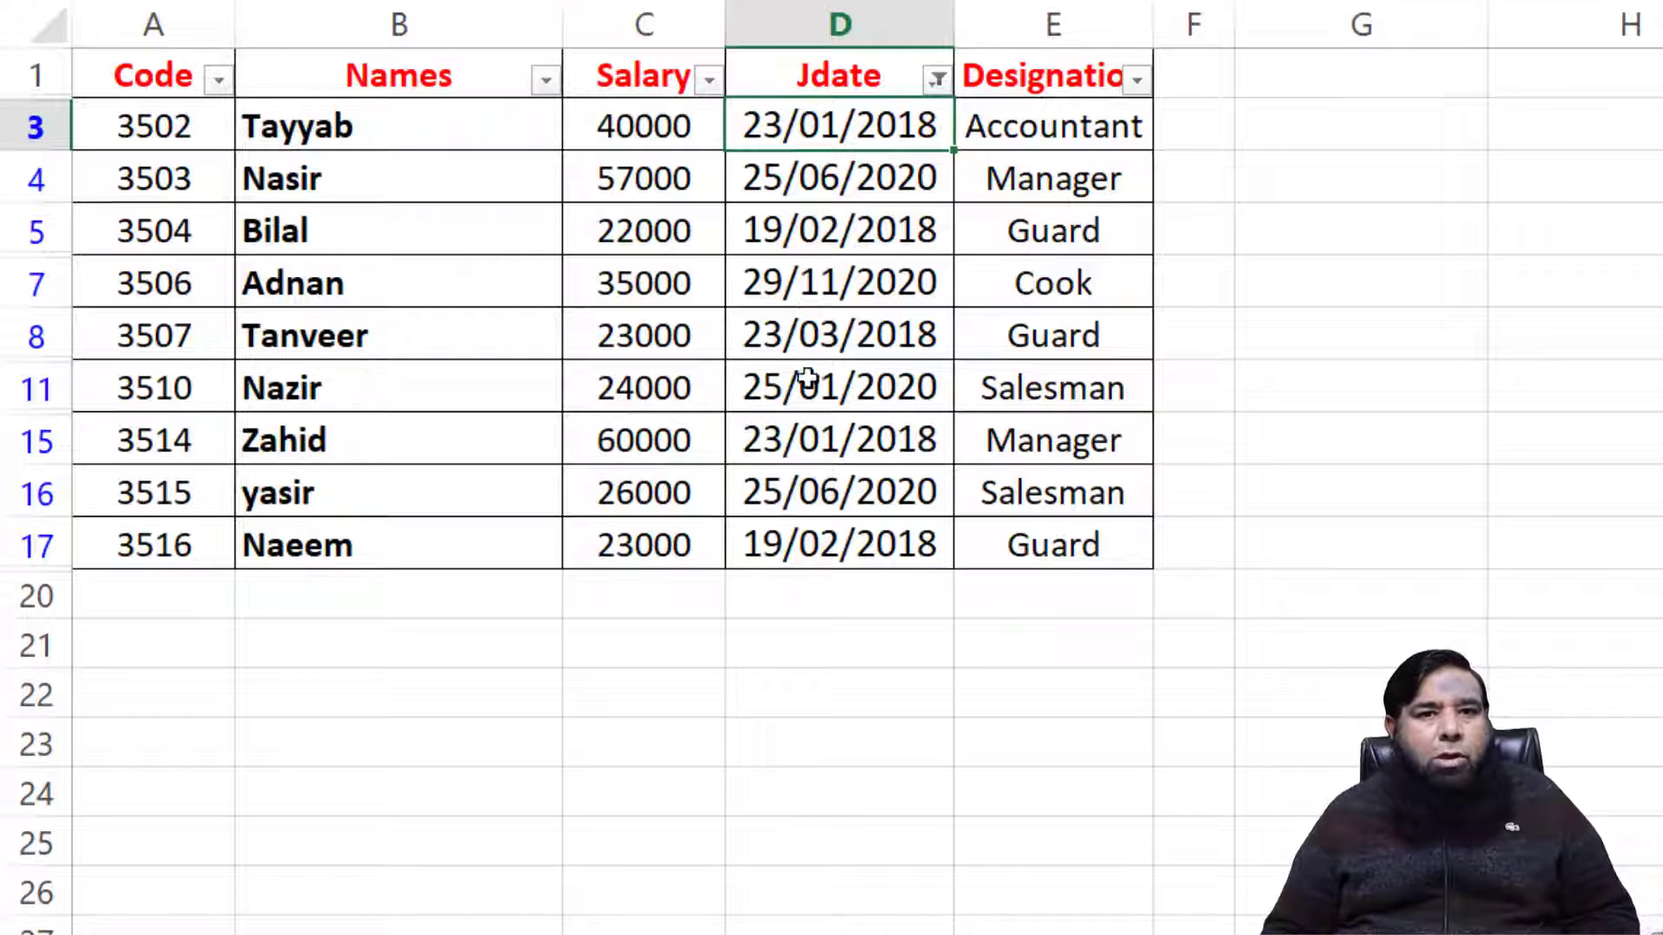
pyautogui.click(938, 80)
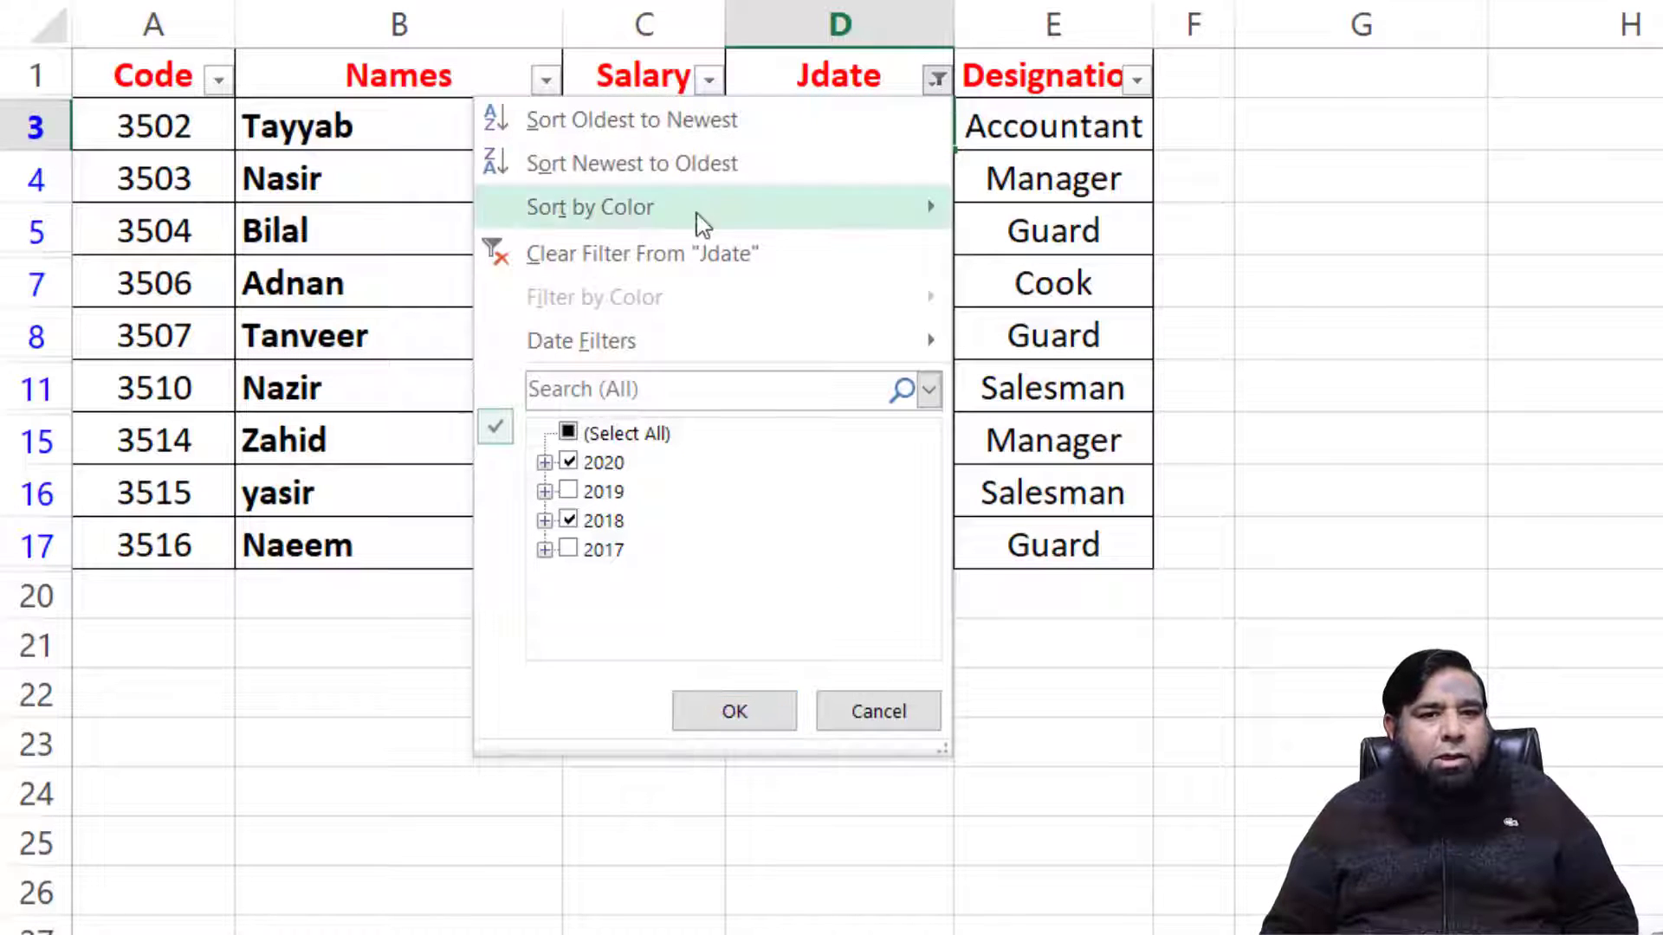
pyautogui.click(654, 257)
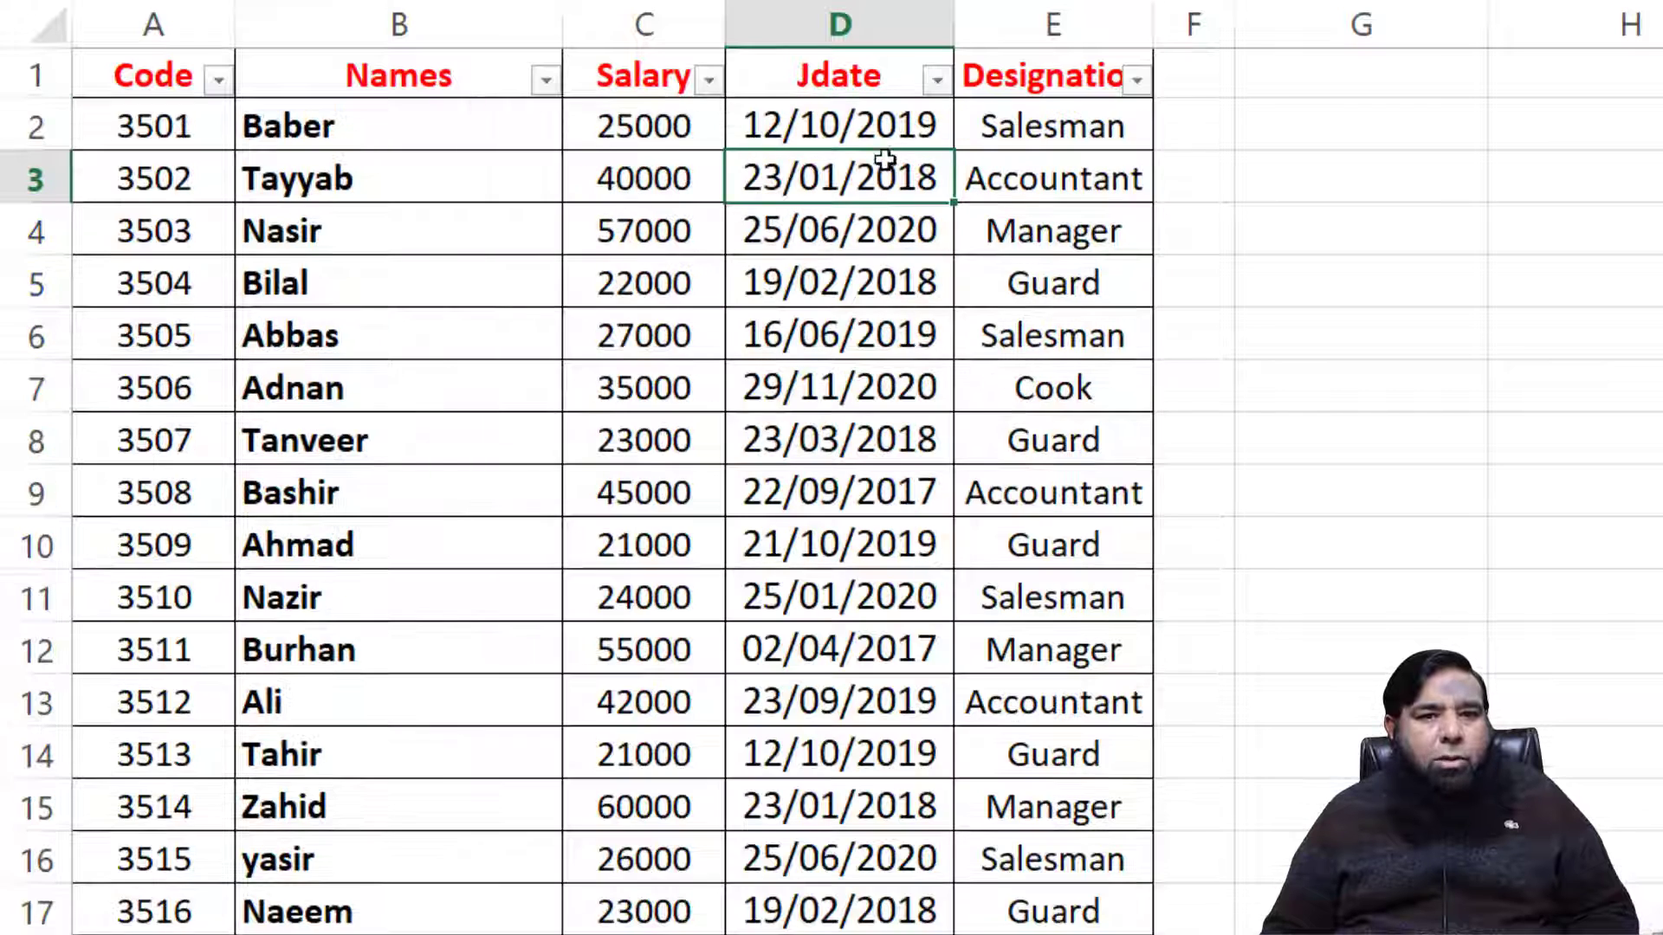
pyautogui.click(937, 80)
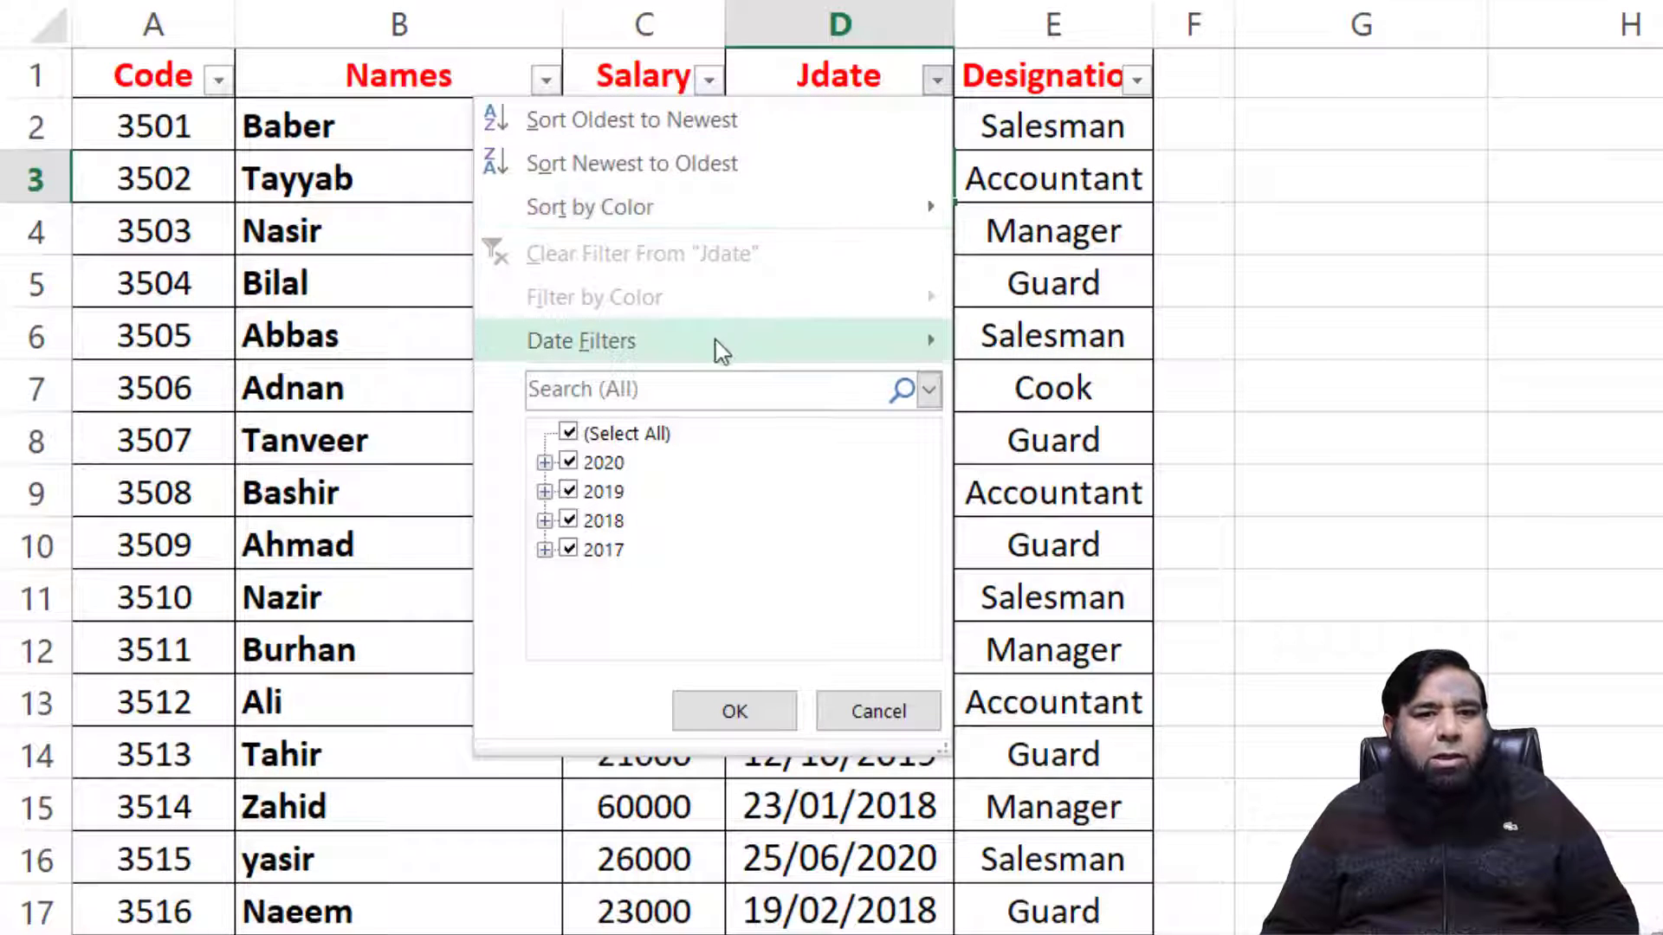
pyautogui.click(585, 346)
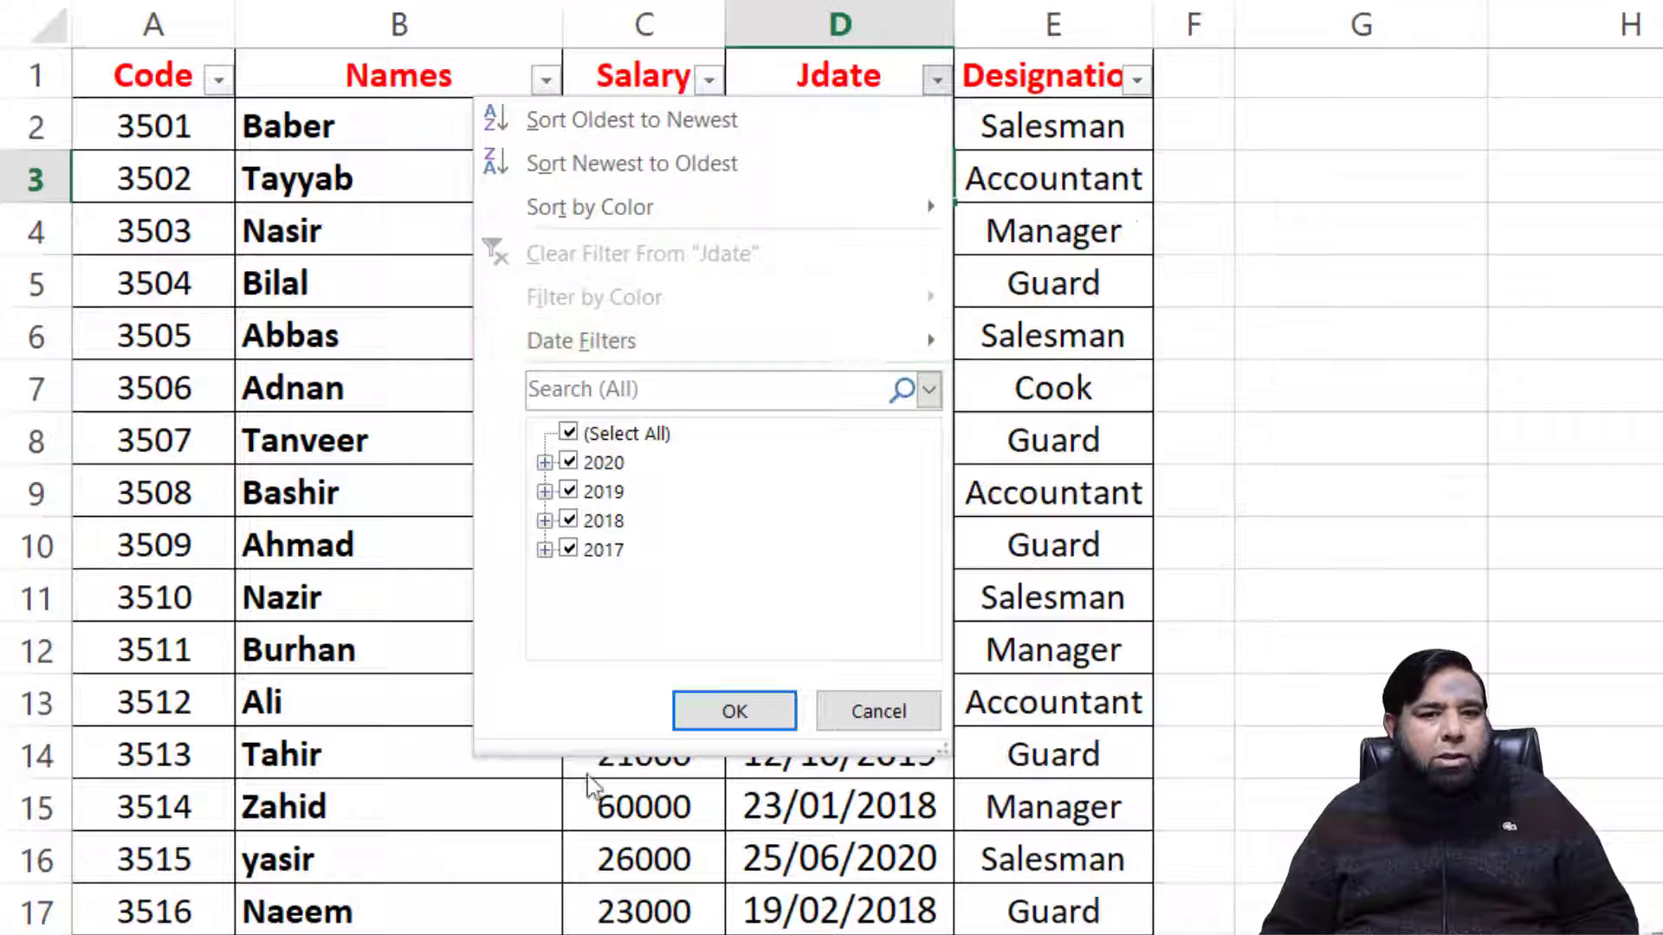
pyautogui.press('Escape')
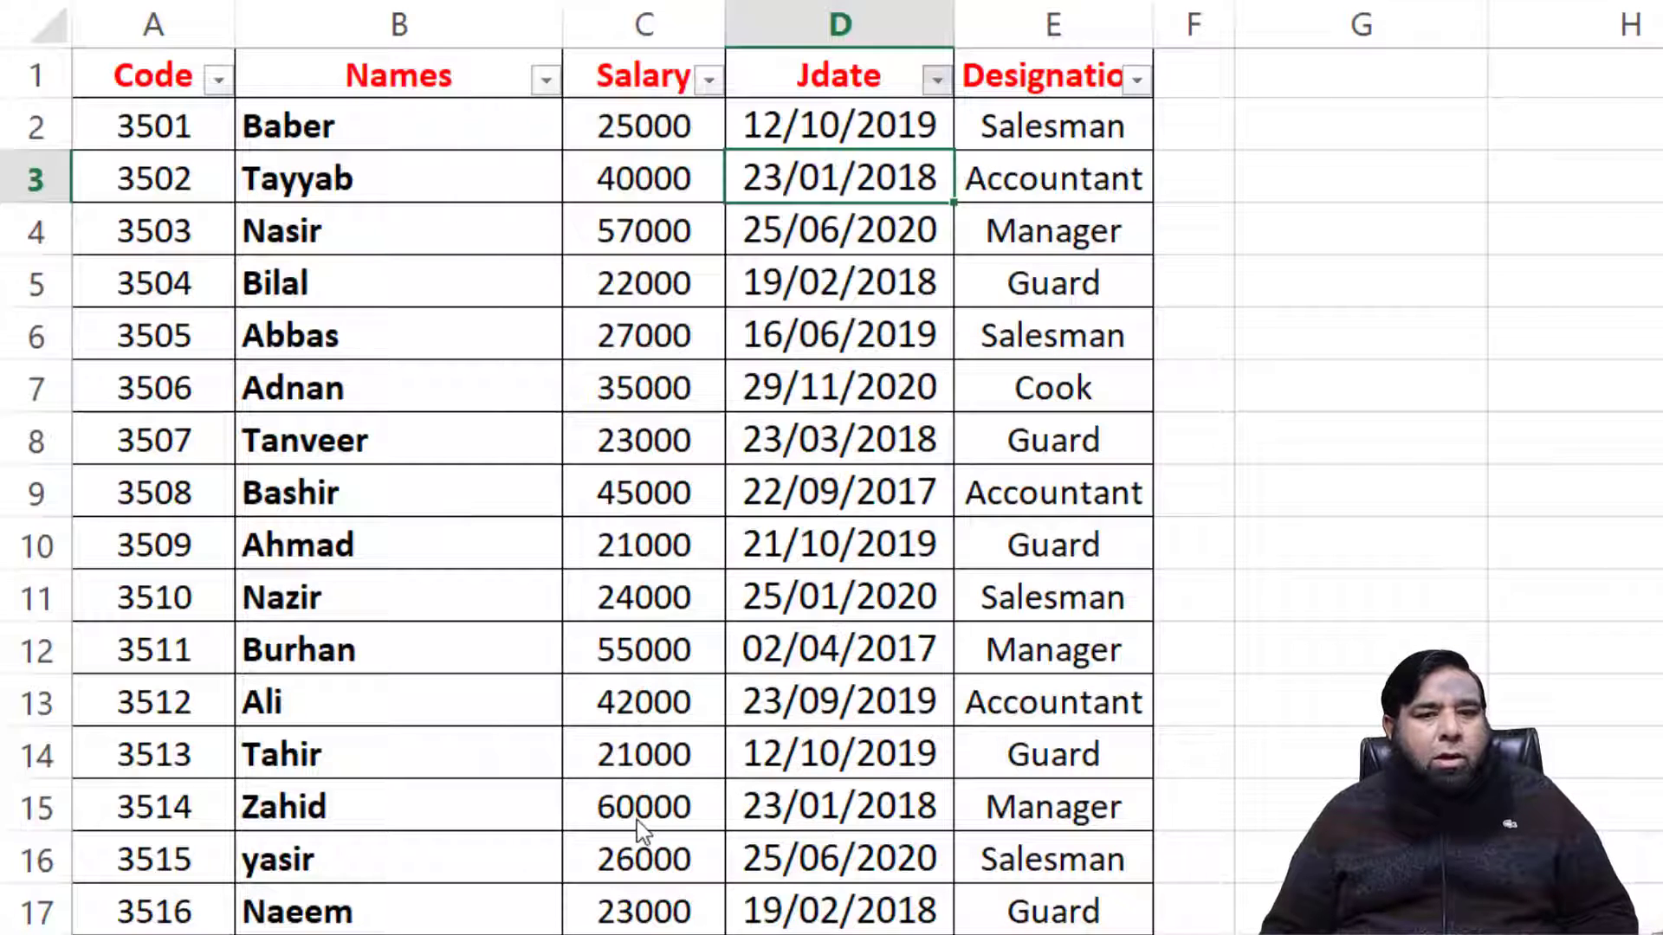
# Step: Apply a text filter showing names that begin with A, and clear it from the Names column again
pyautogui.click(357, 171)
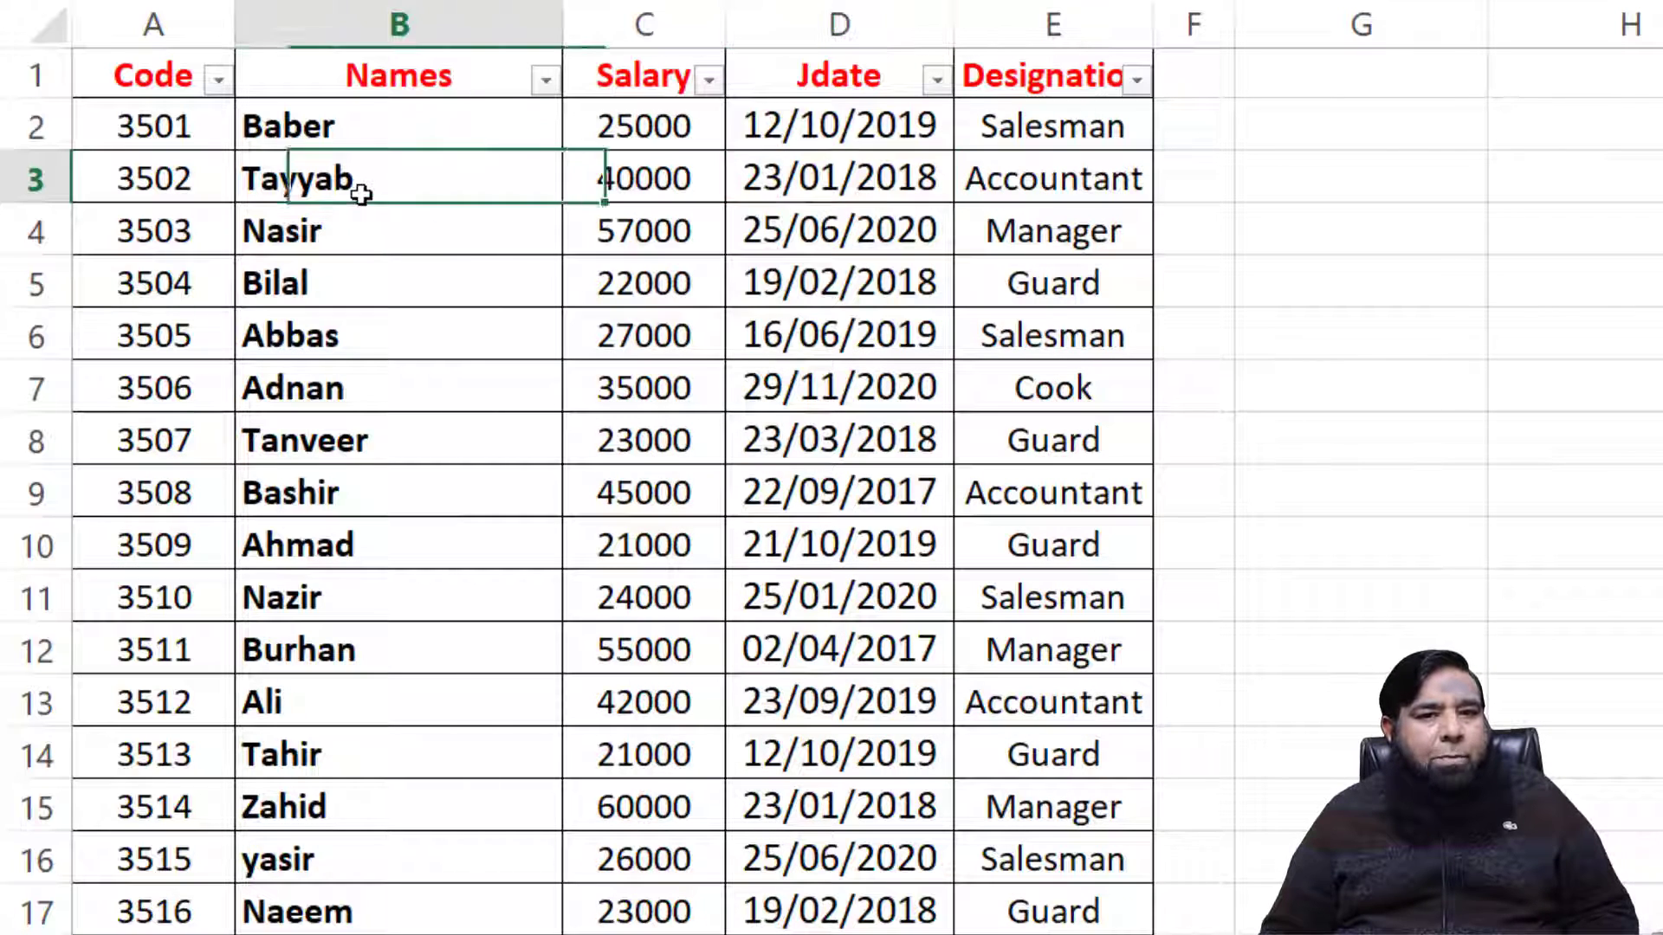
pyautogui.click(547, 83)
pyautogui.moveTo(239, 364)
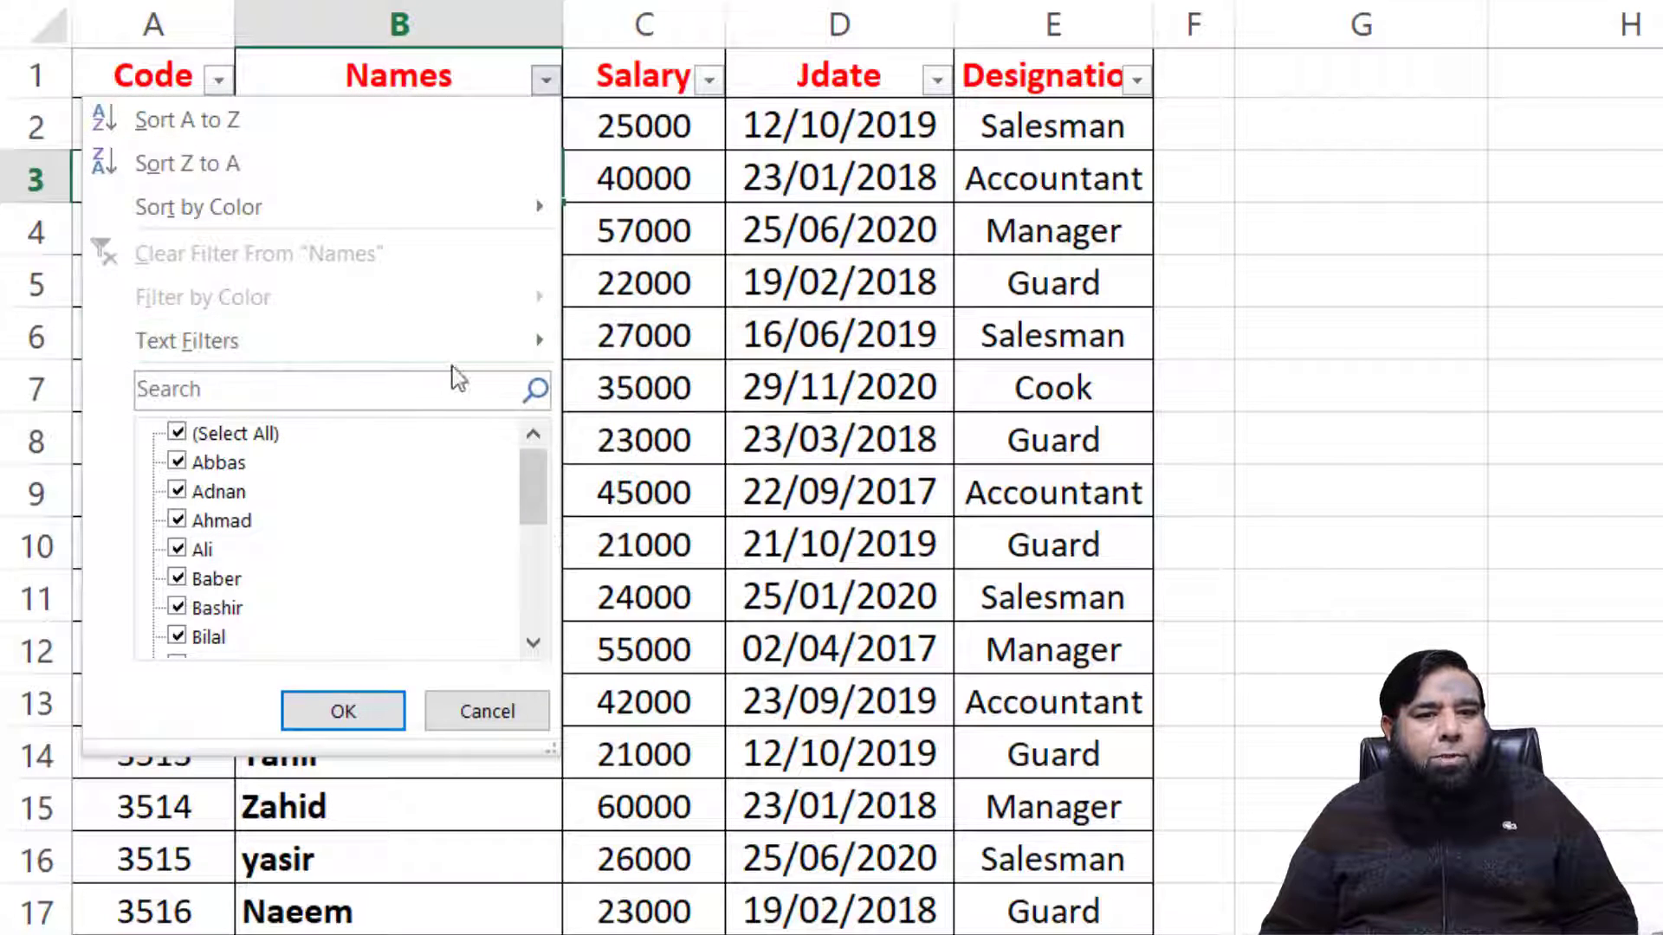
pyautogui.moveTo(463, 351)
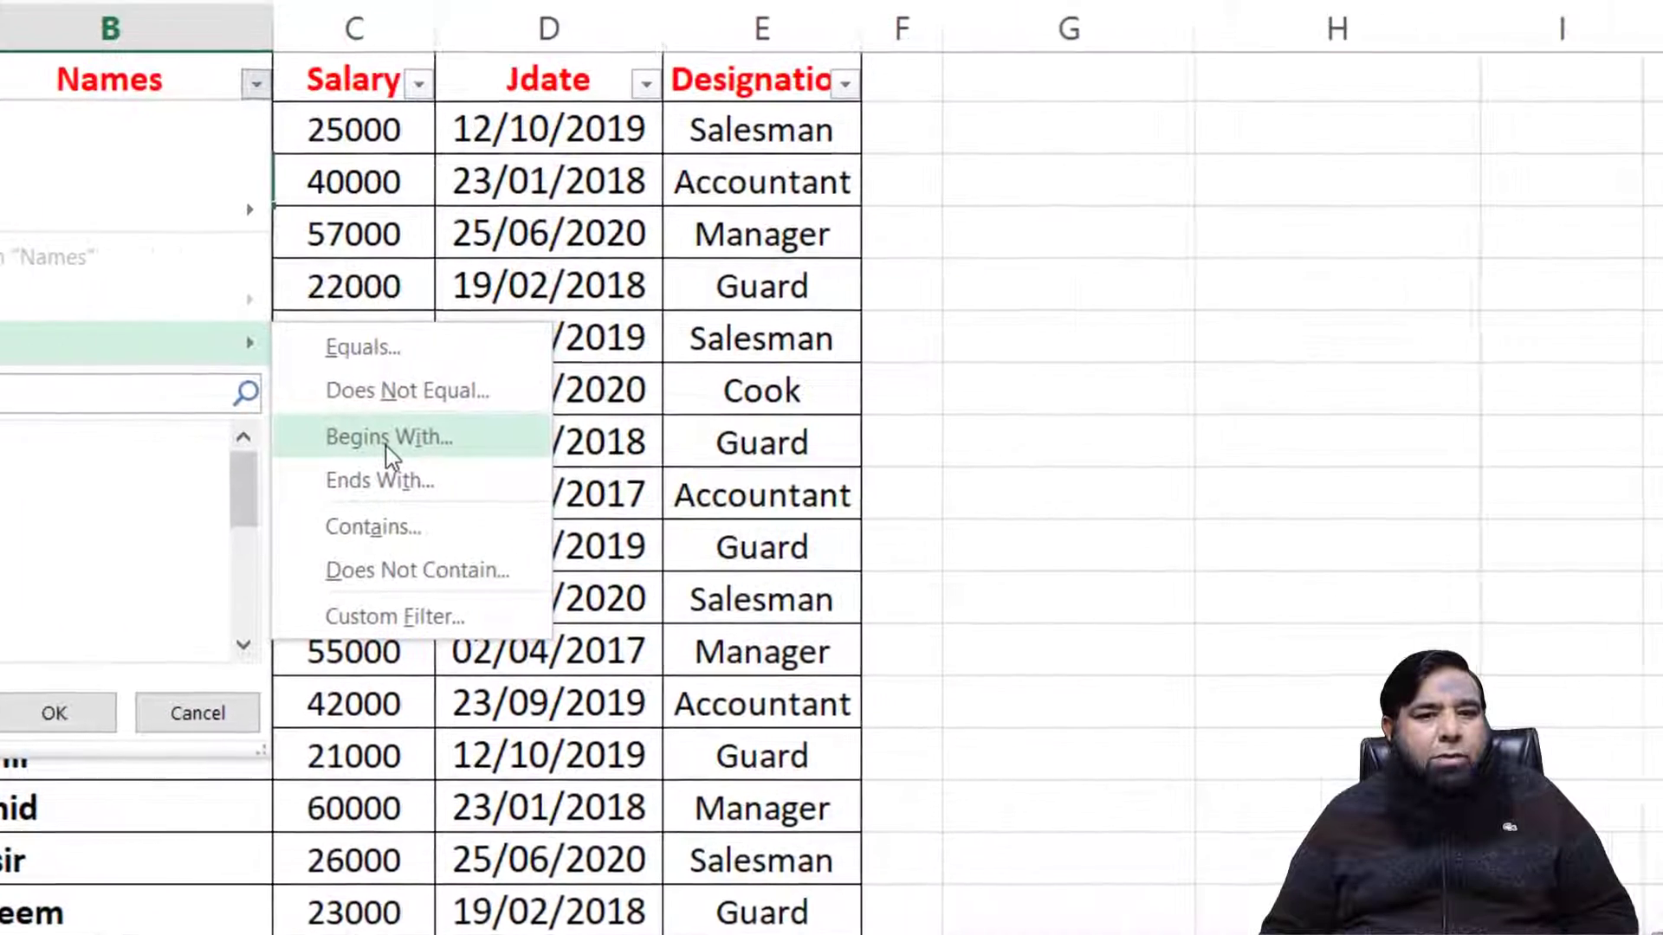
pyautogui.click(387, 439)
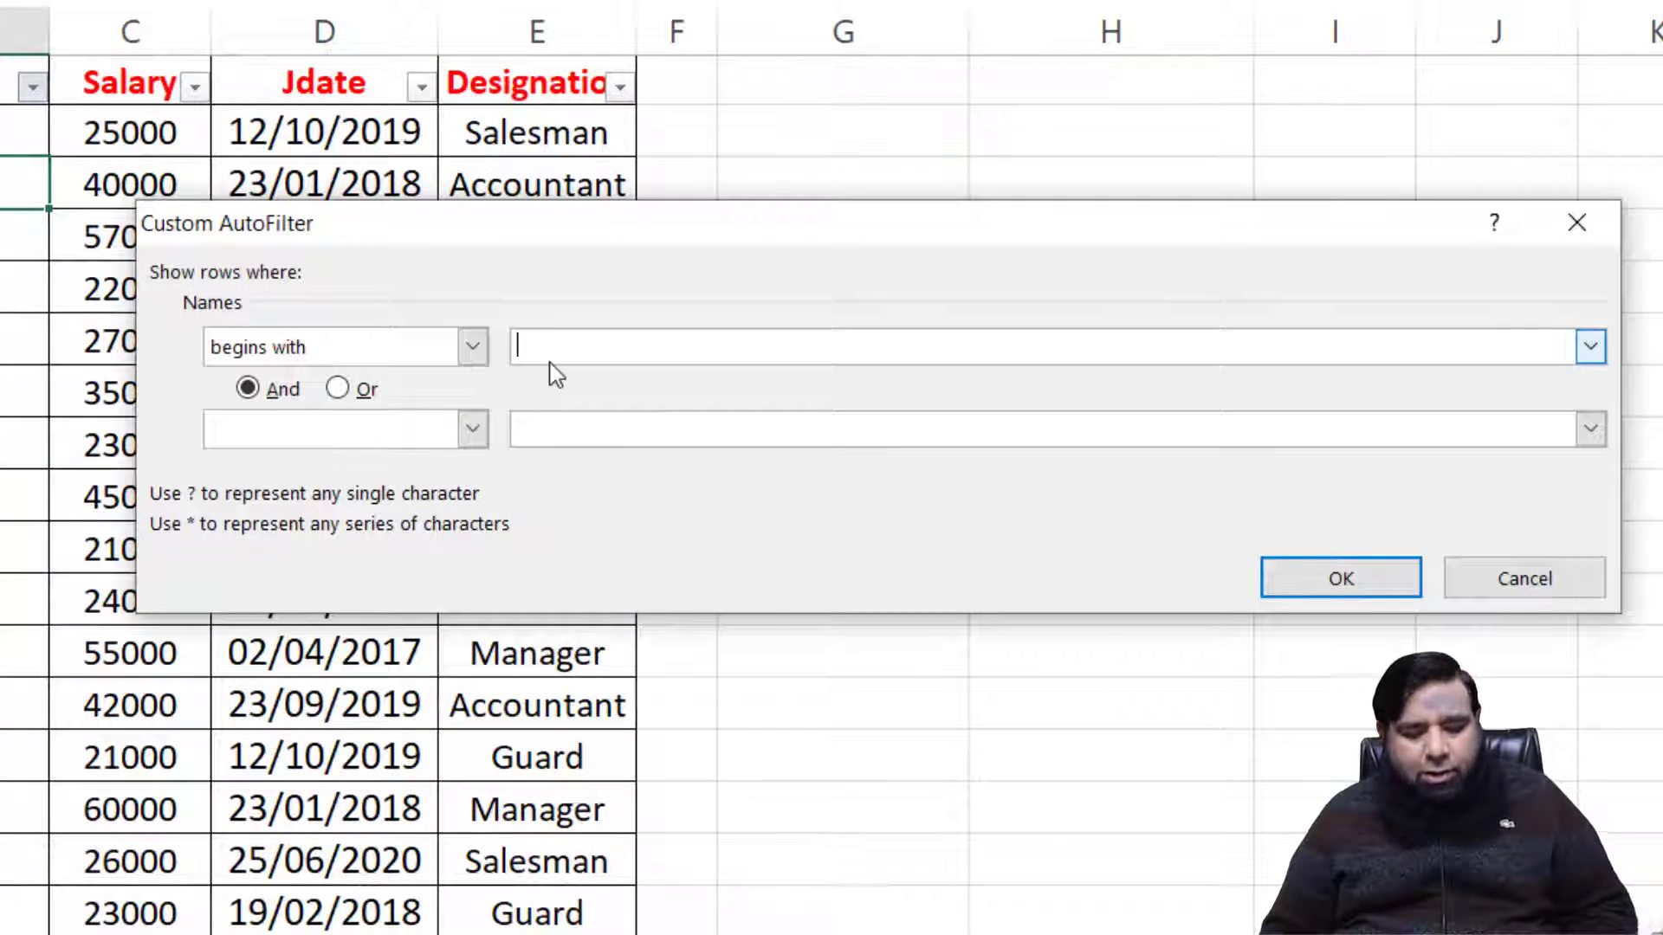
pyautogui.write('A')
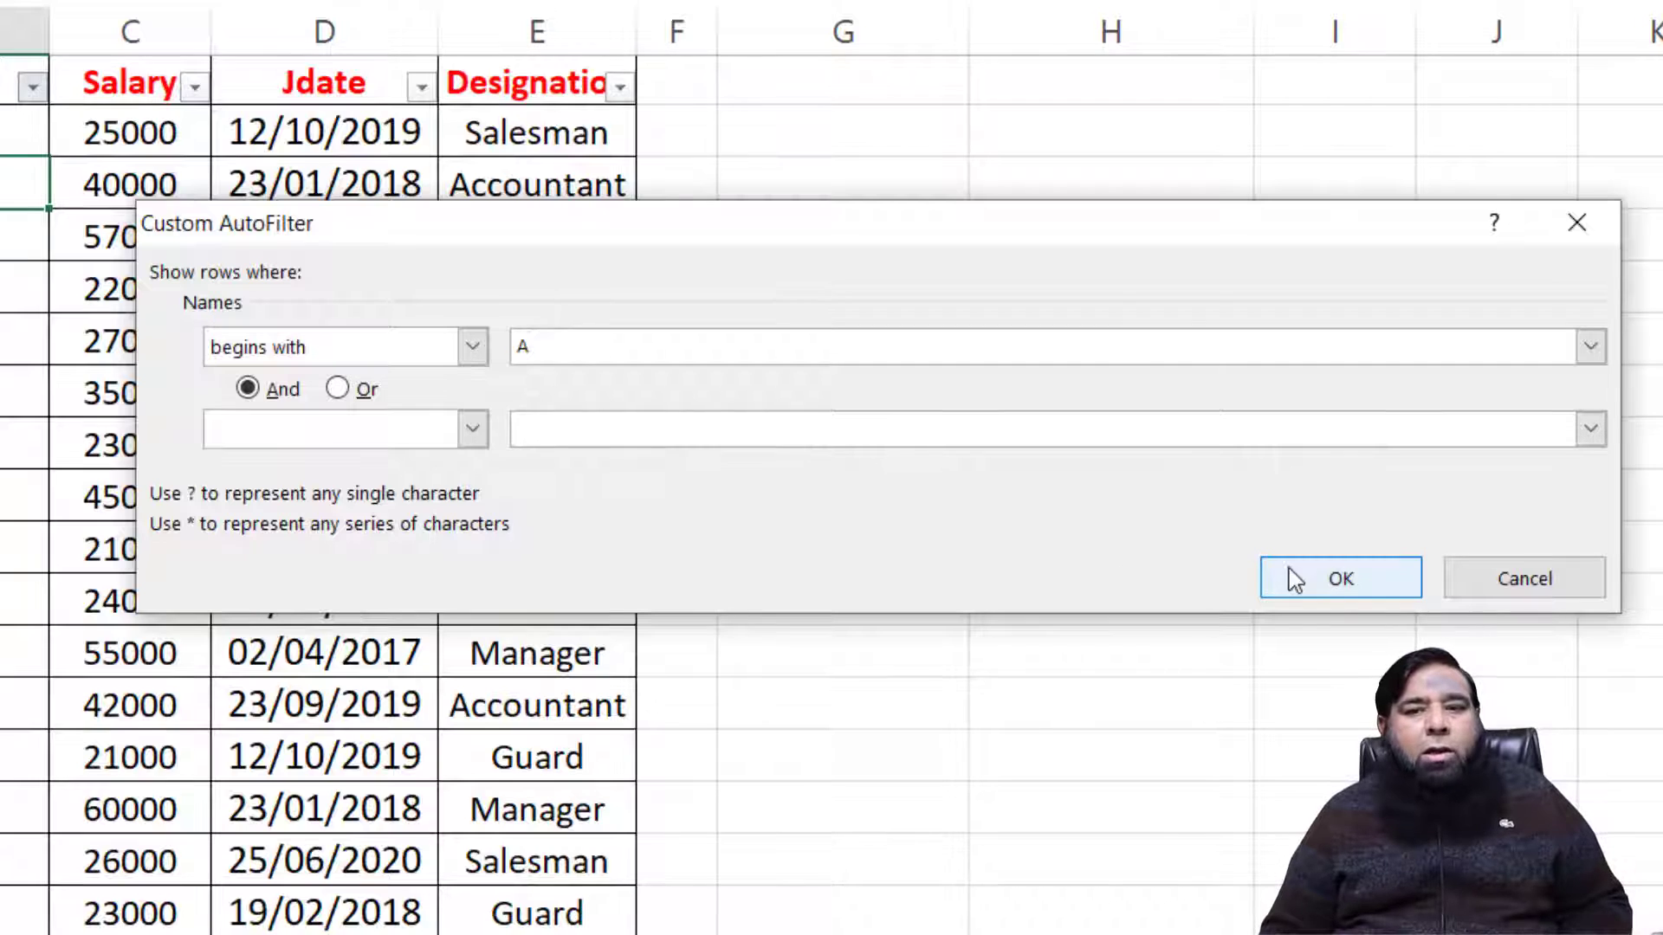
pyautogui.click(1294, 578)
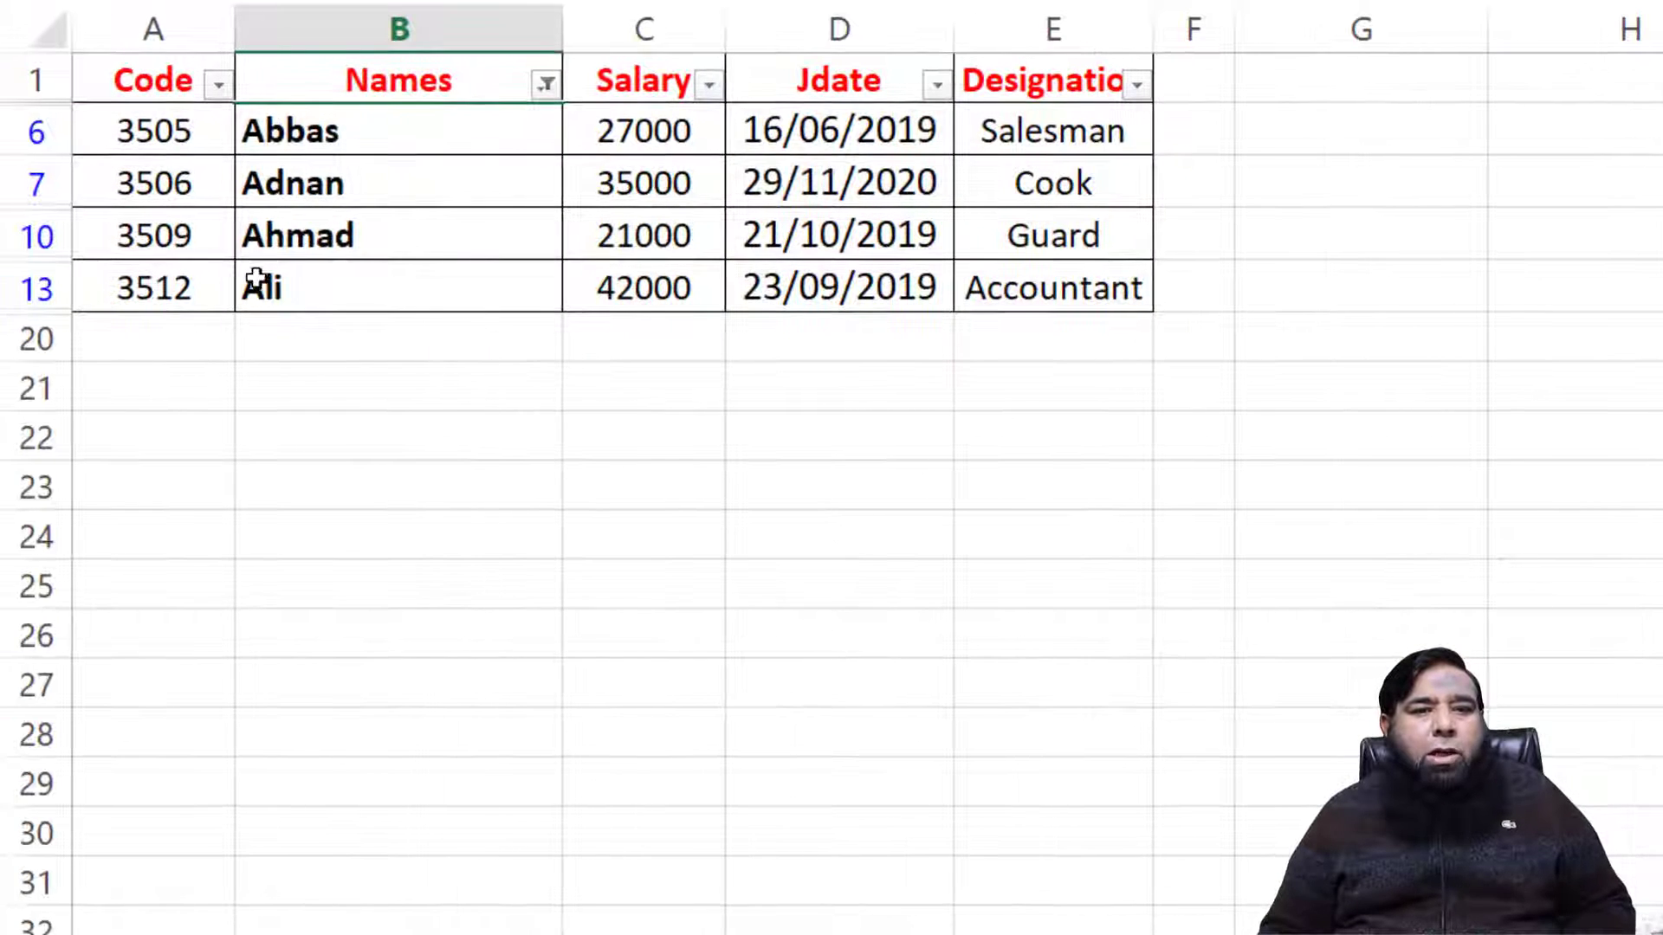
pyautogui.click(548, 87)
pyautogui.click(266, 251)
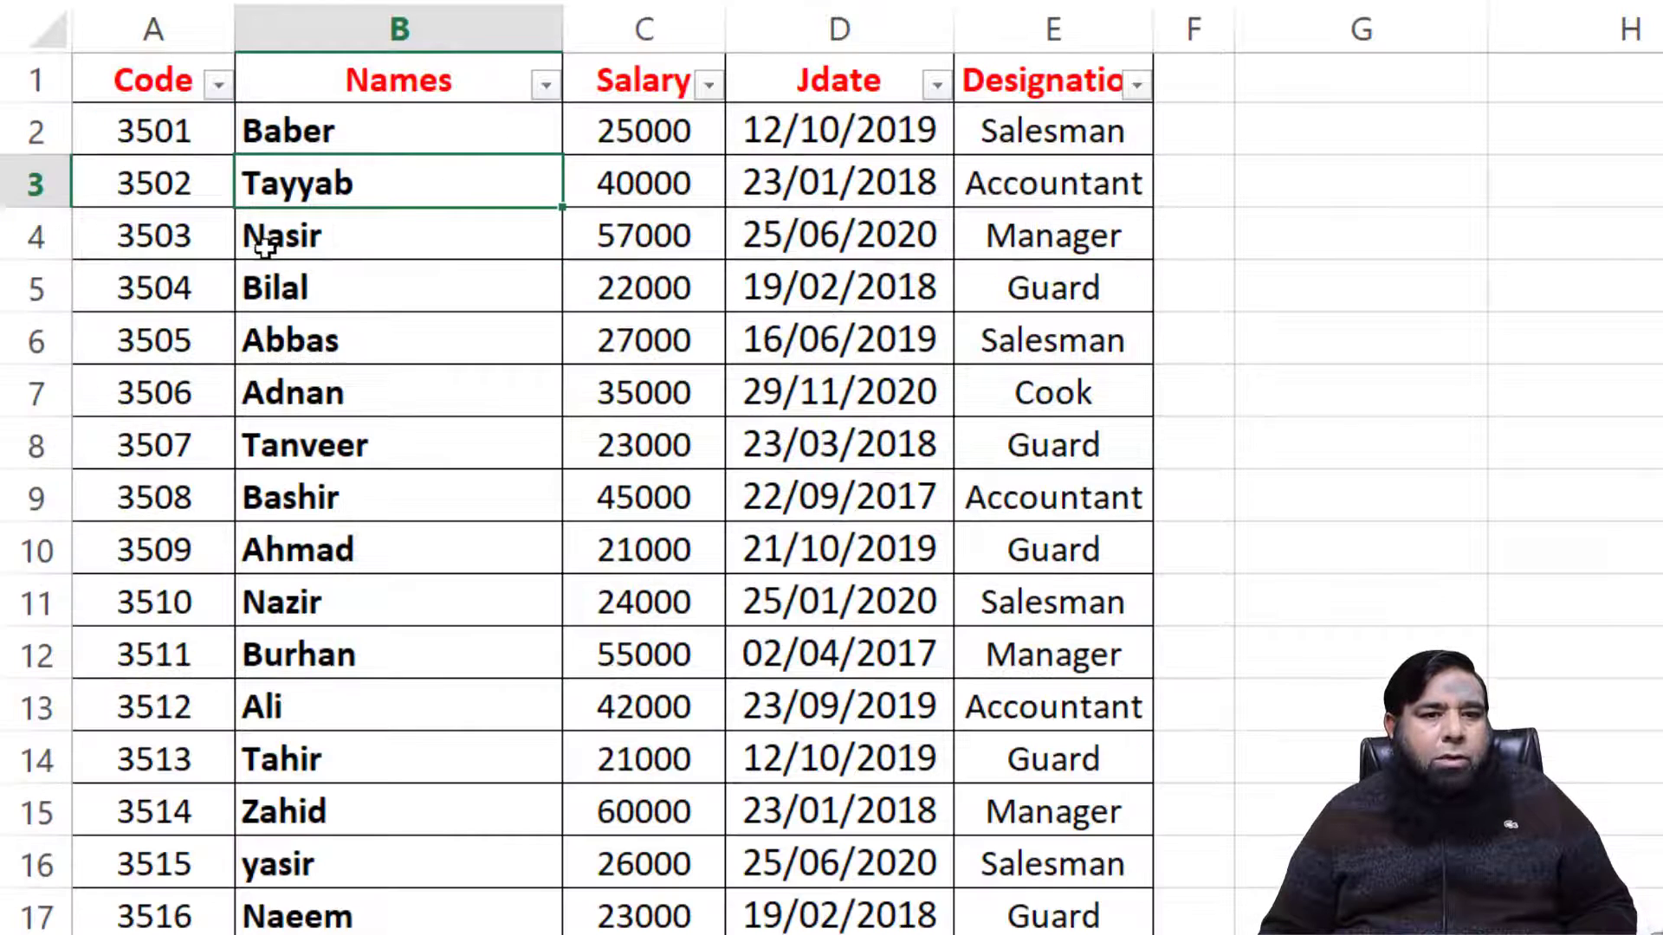
# Step: Apply a text filter showing names that begin with B, and clear it from the Names column again
pyautogui.click(545, 86)
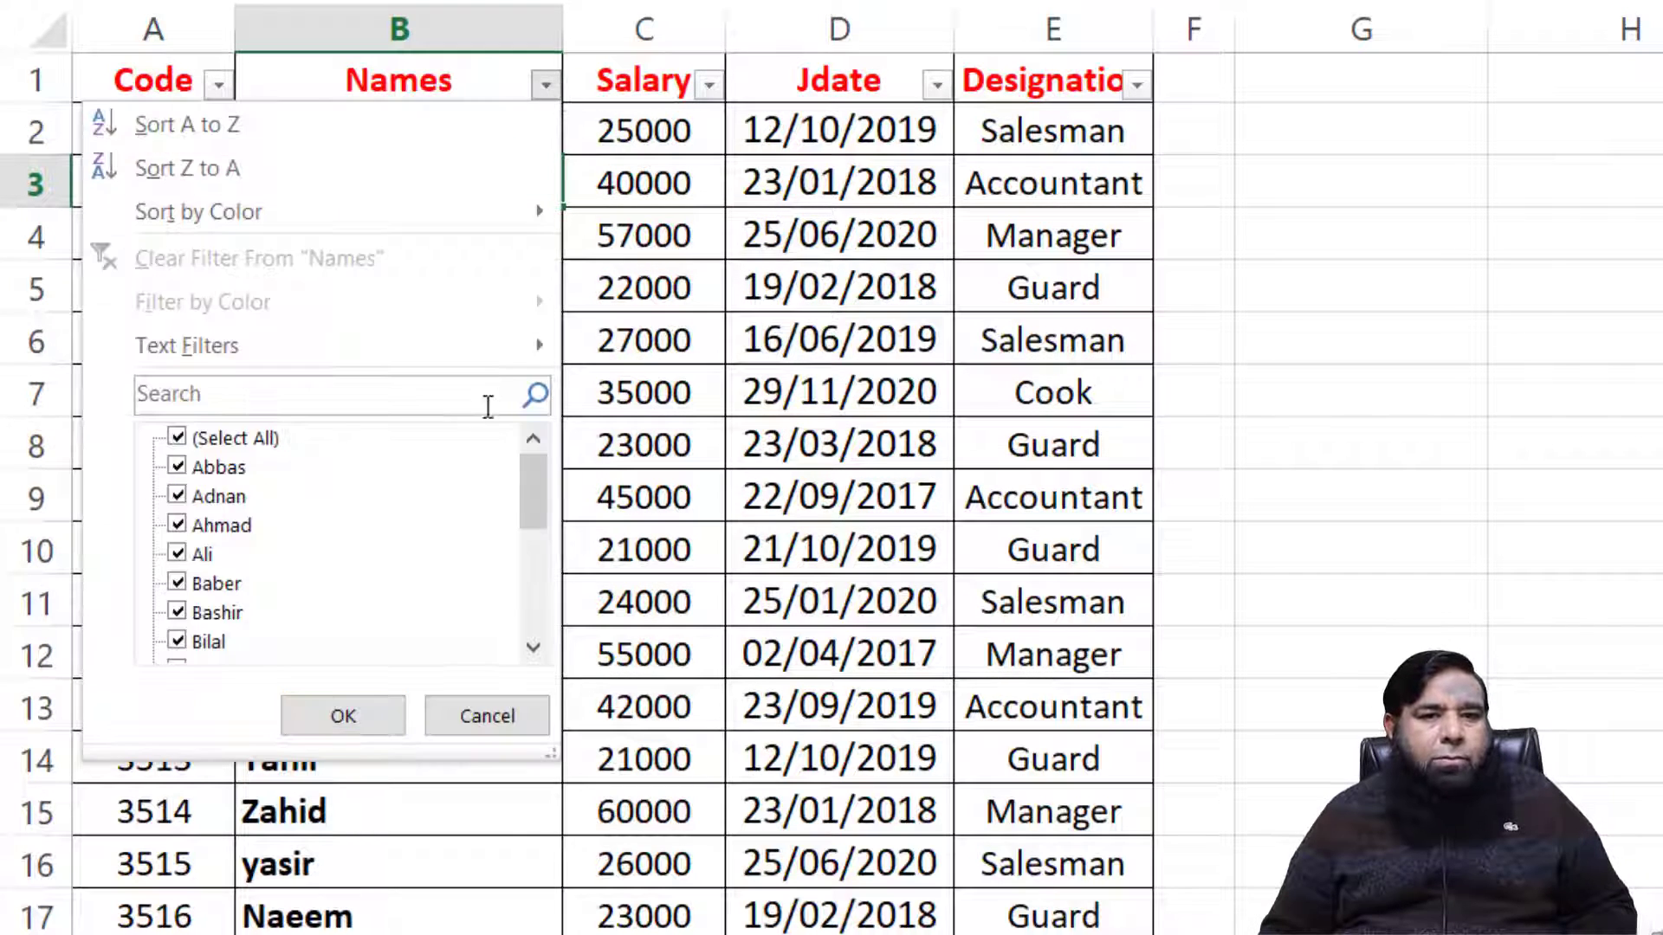
pyautogui.moveTo(507, 364)
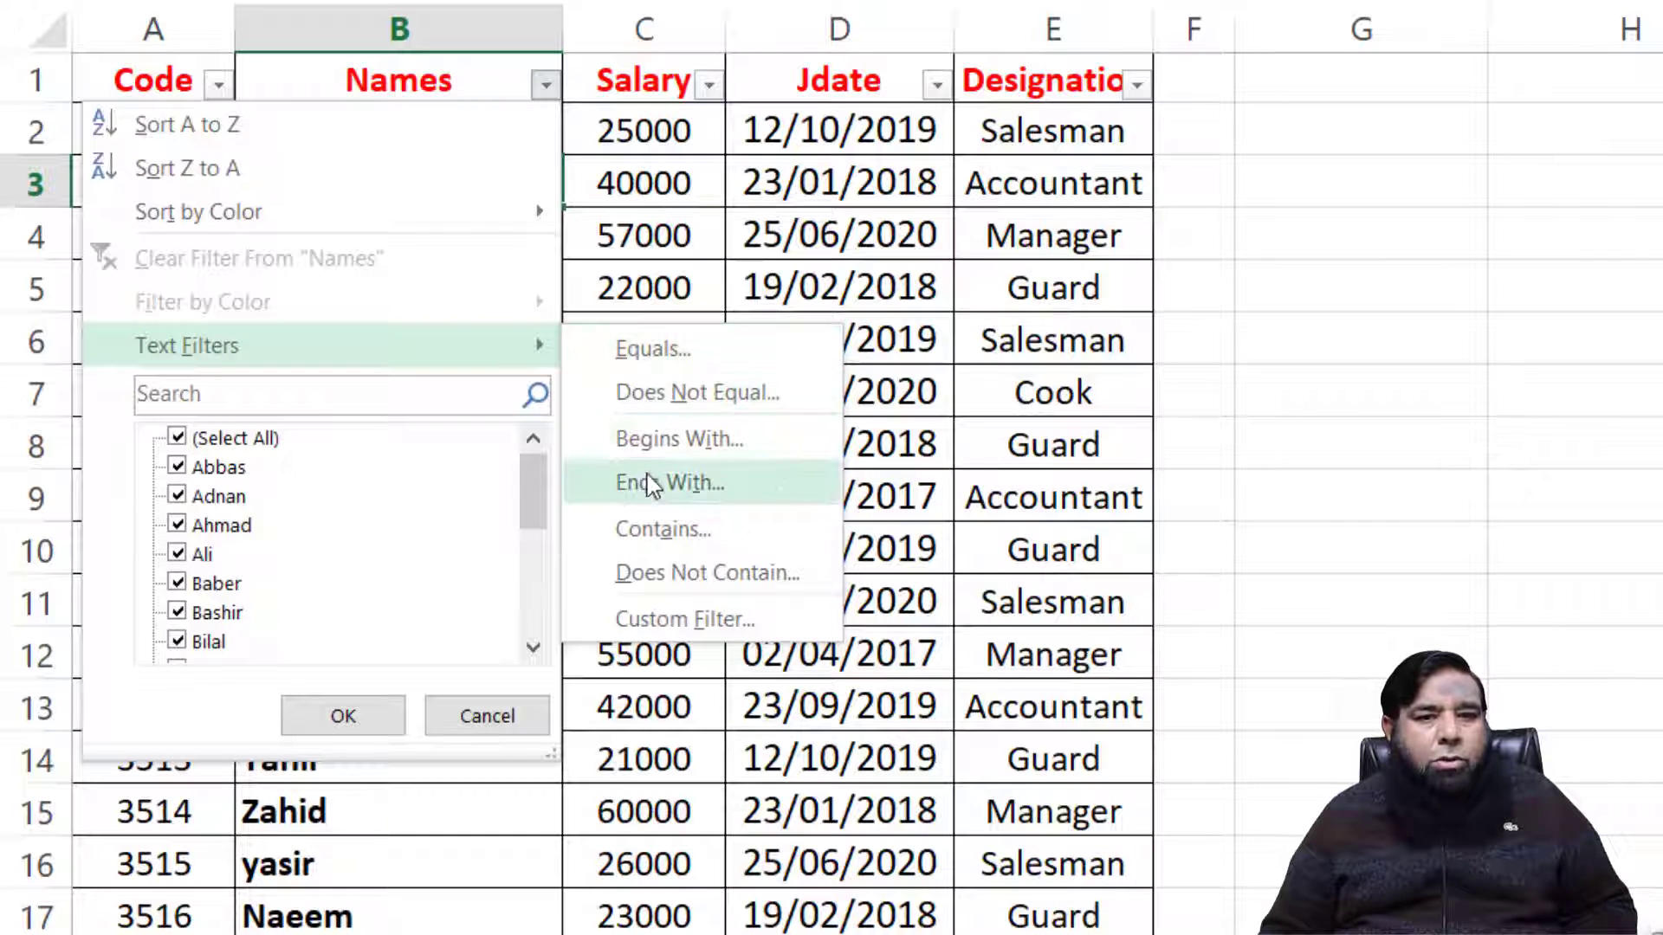
pyautogui.click(595, 449)
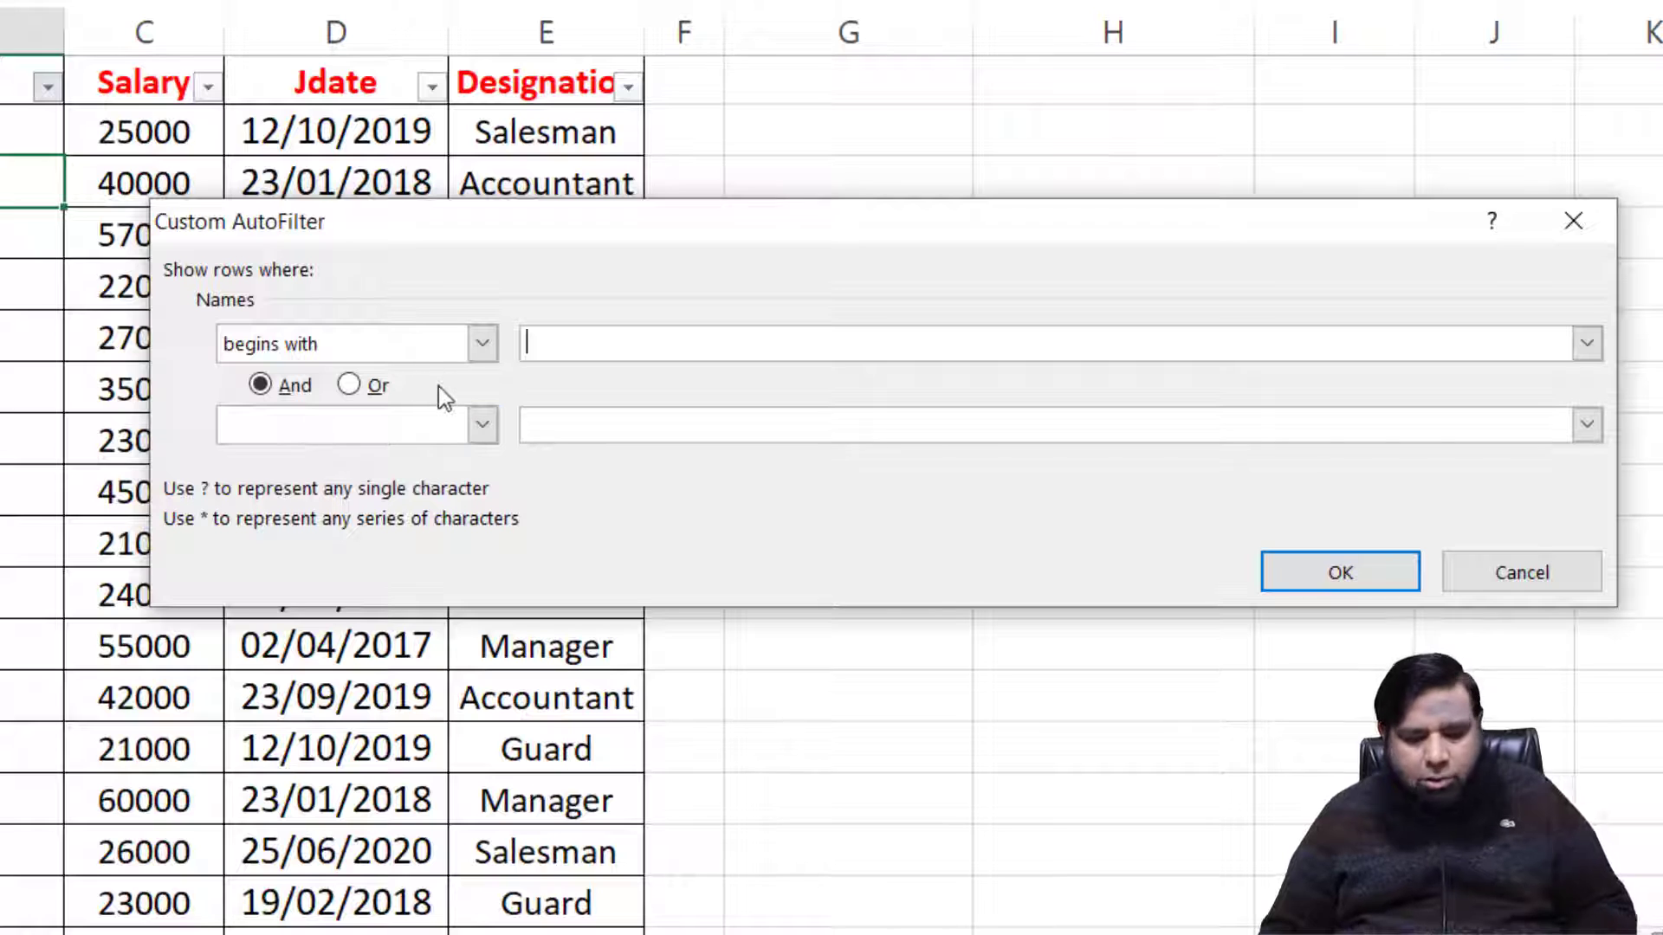
pyautogui.write('B')
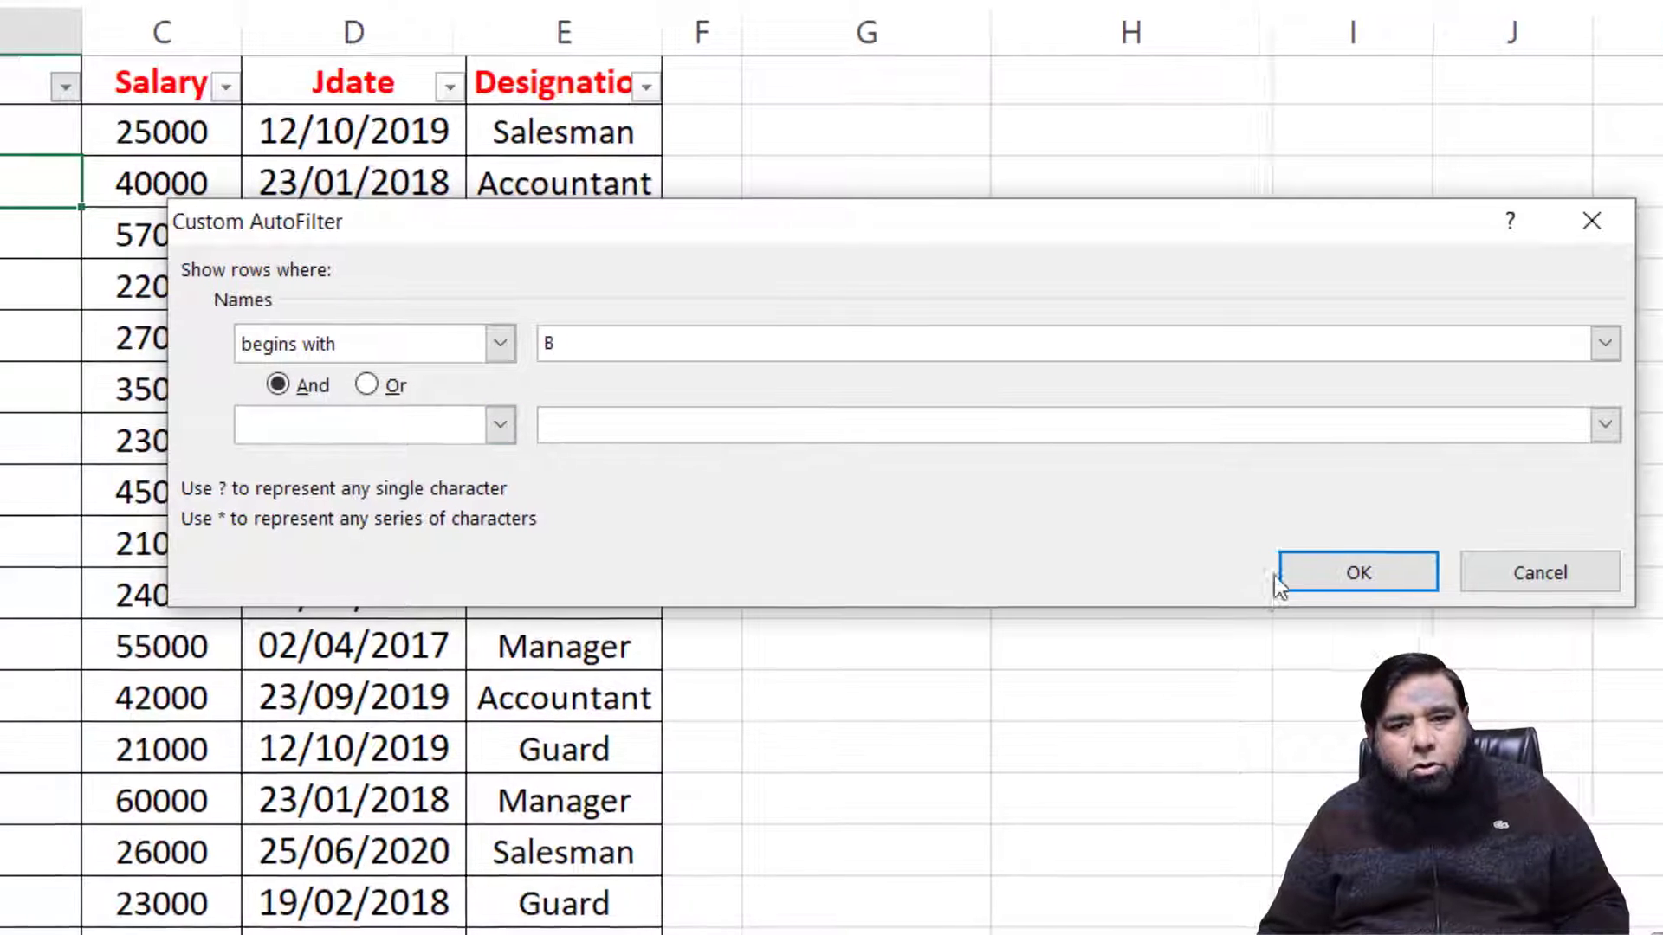
pyautogui.click(1650, 574)
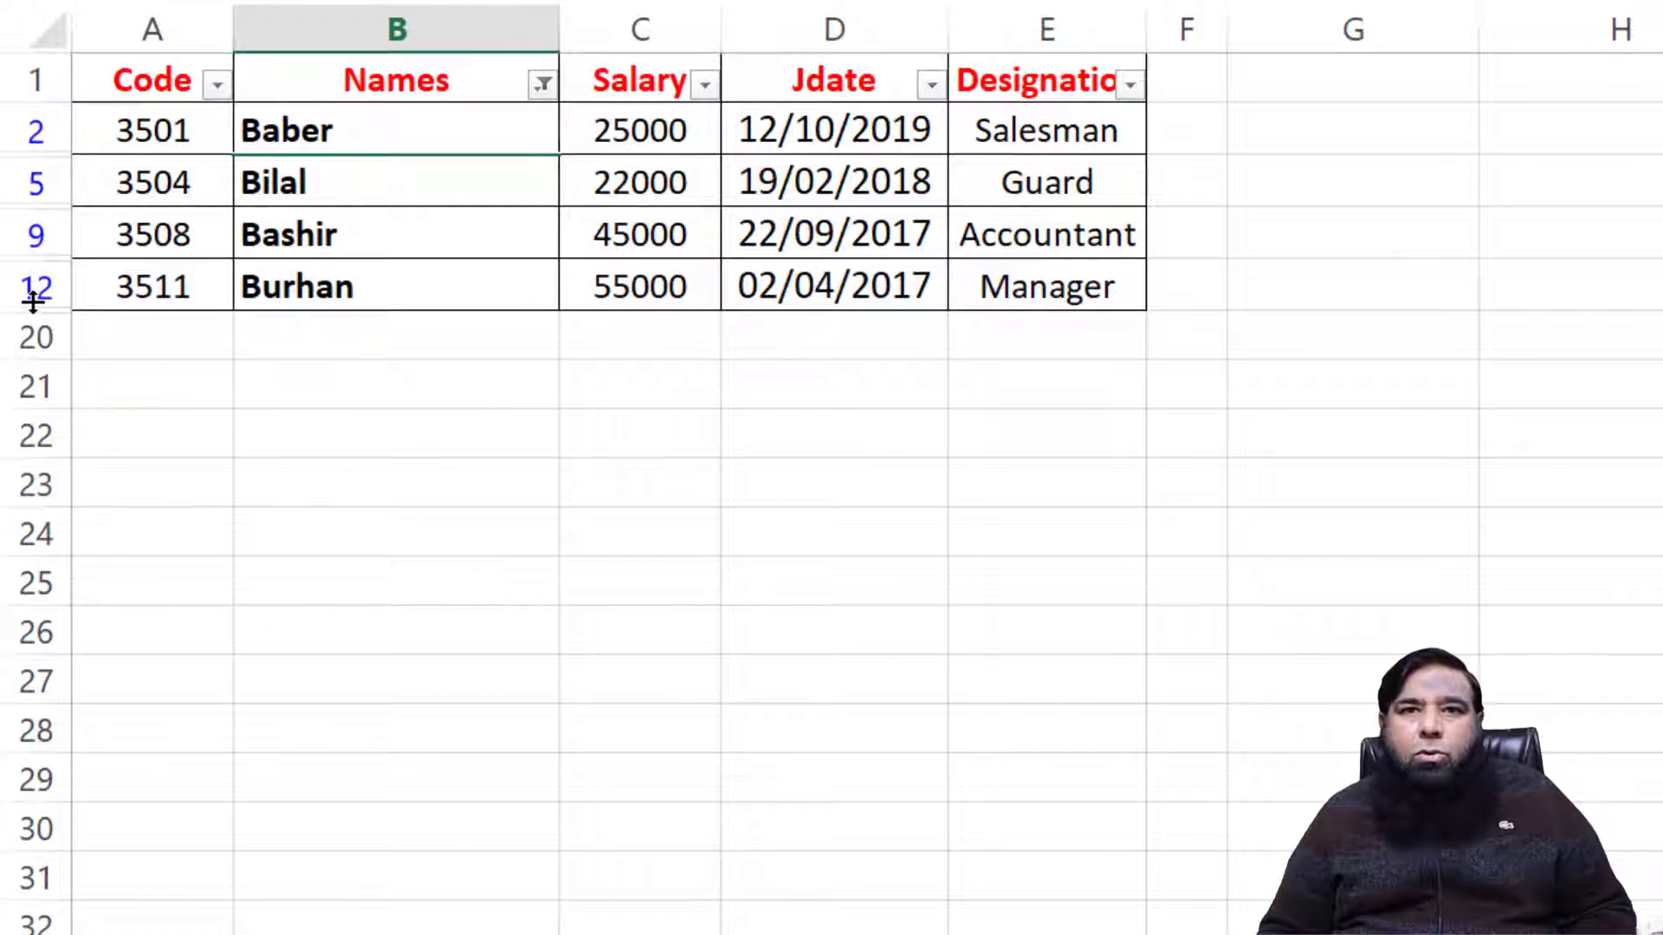
pyautogui.click(541, 85)
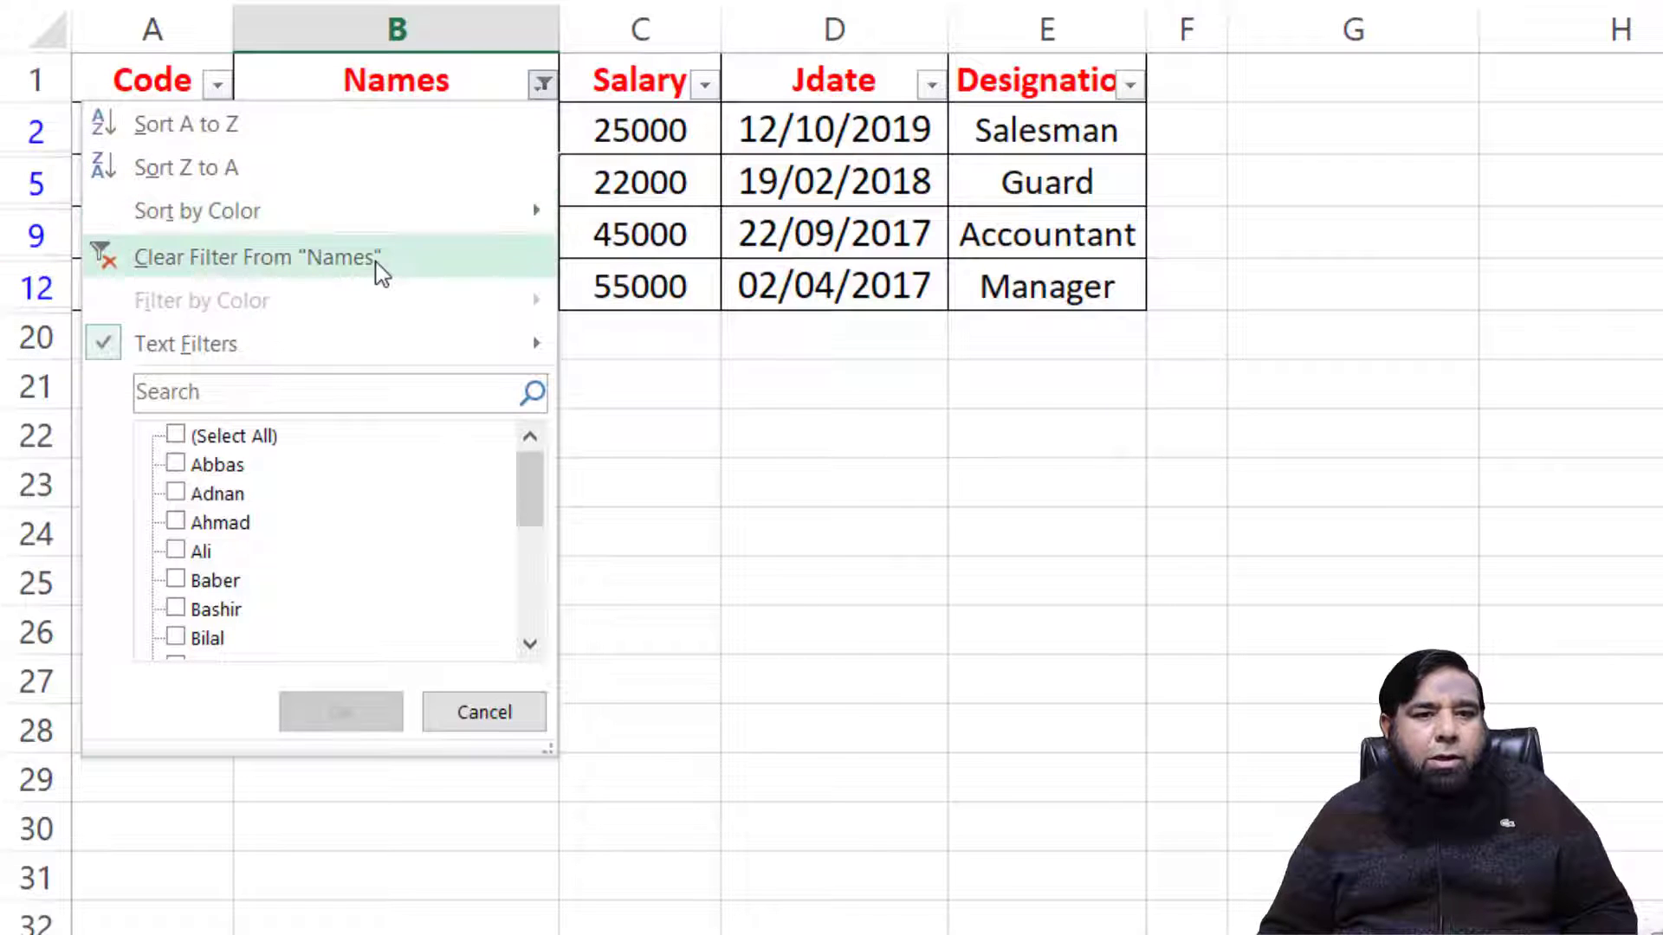
pyautogui.click(380, 272)
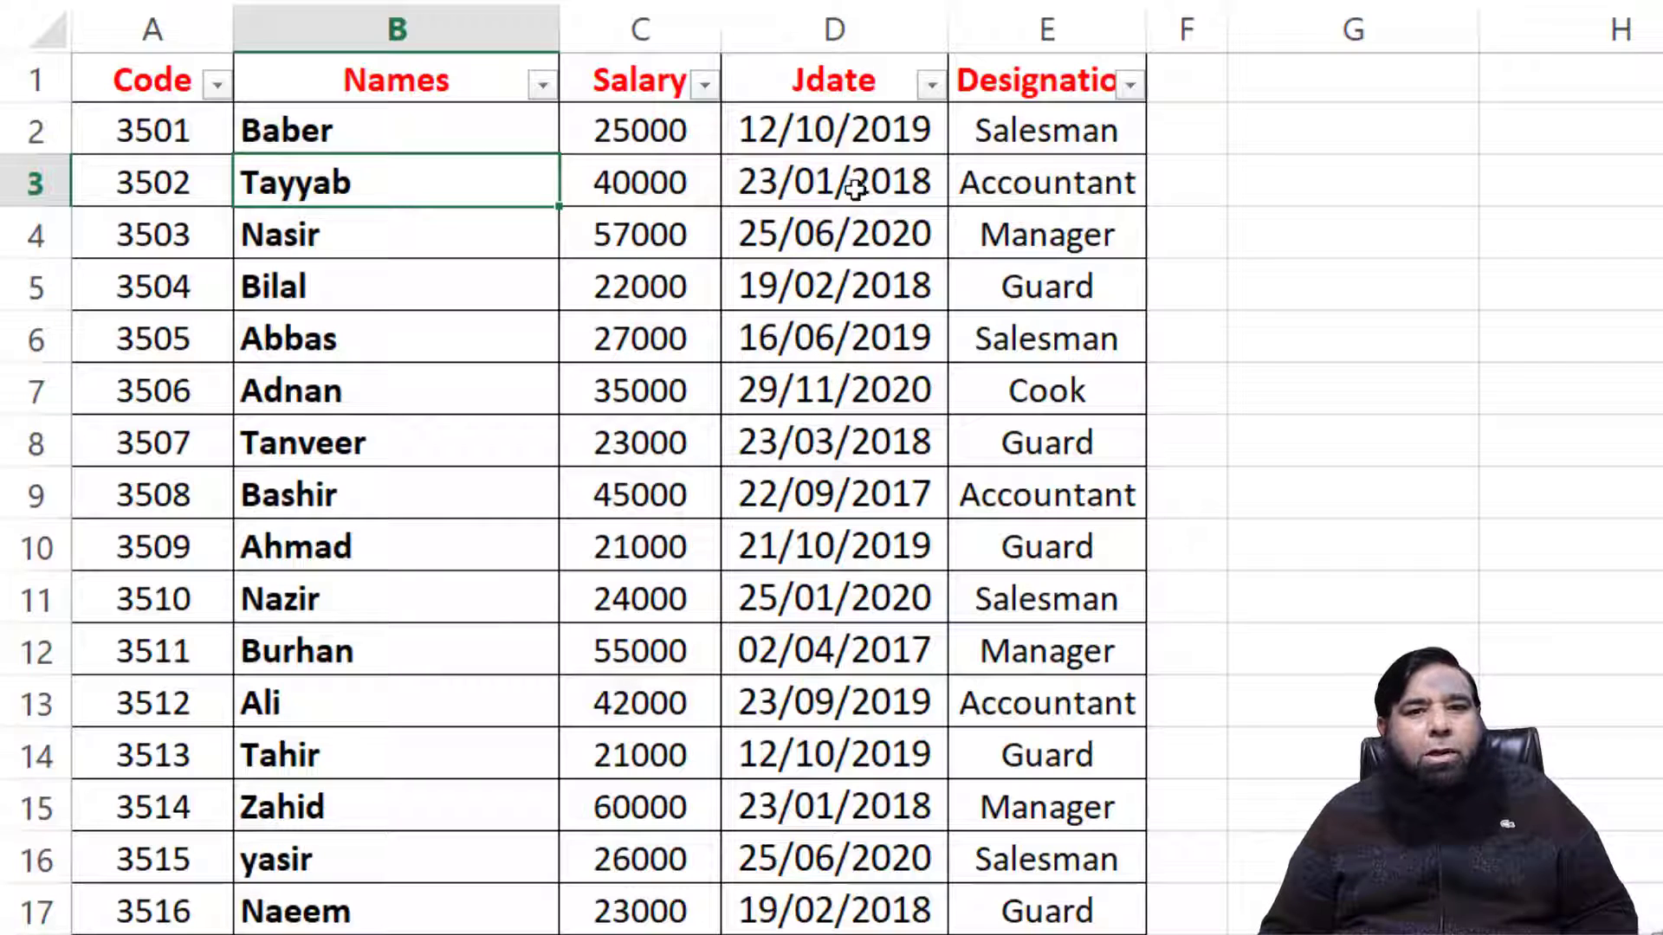
# Step: Filter the Designation column to show only Cook, and switch the filter to only Guard
pyautogui.click(1130, 85)
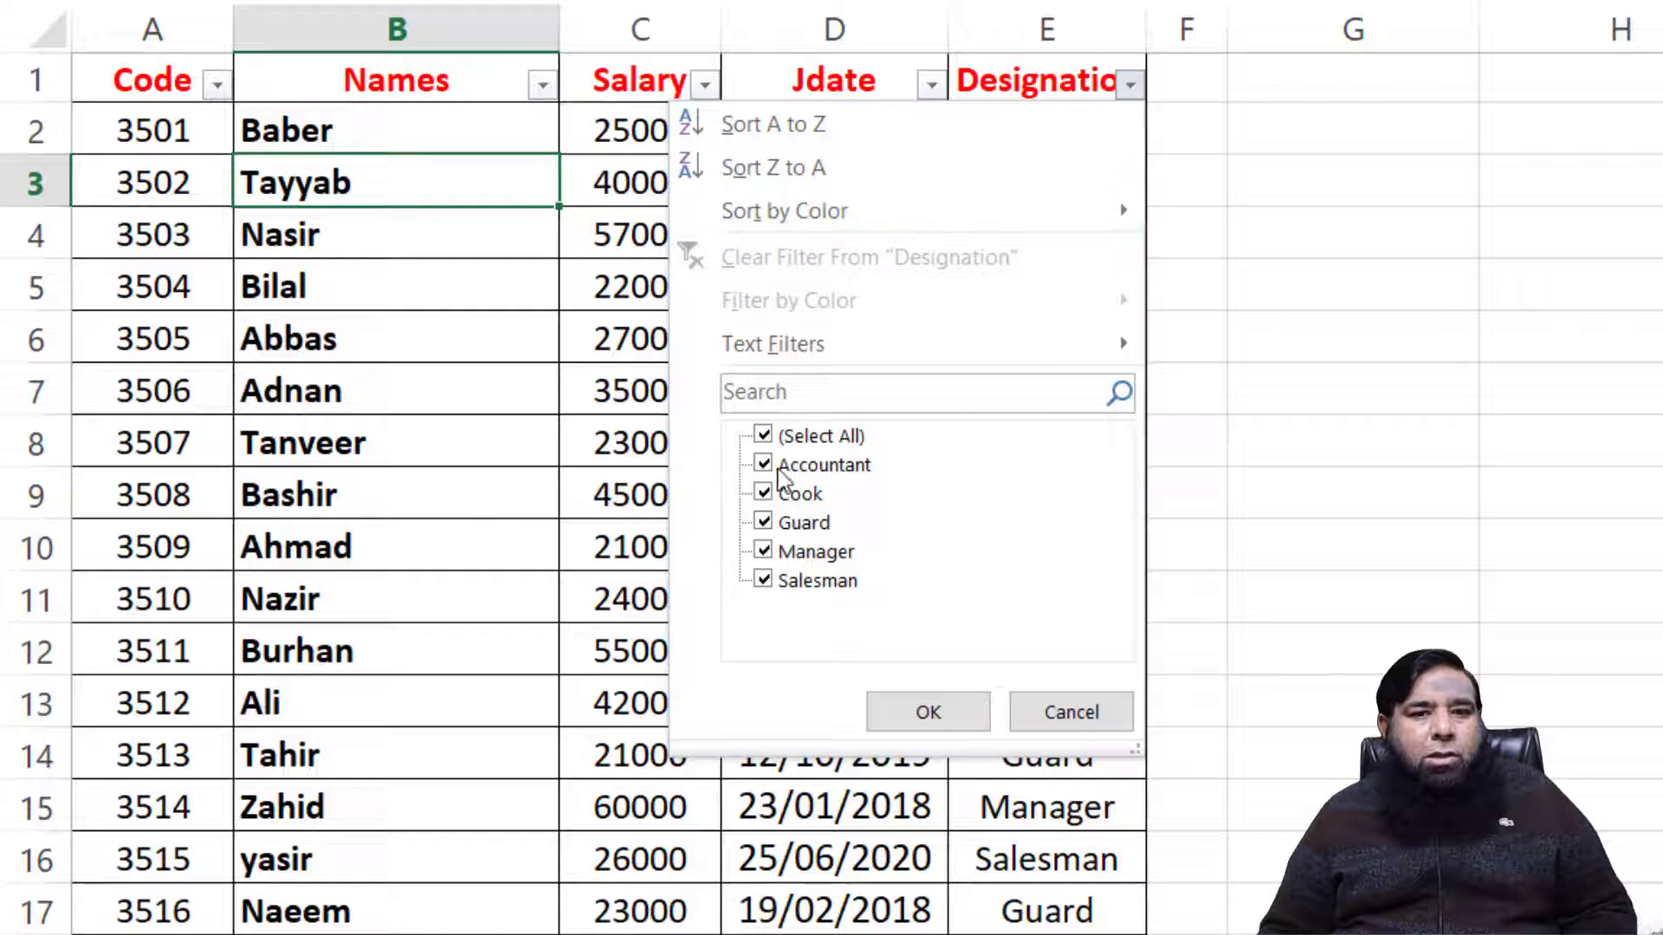
pyautogui.click(761, 440)
pyautogui.click(762, 493)
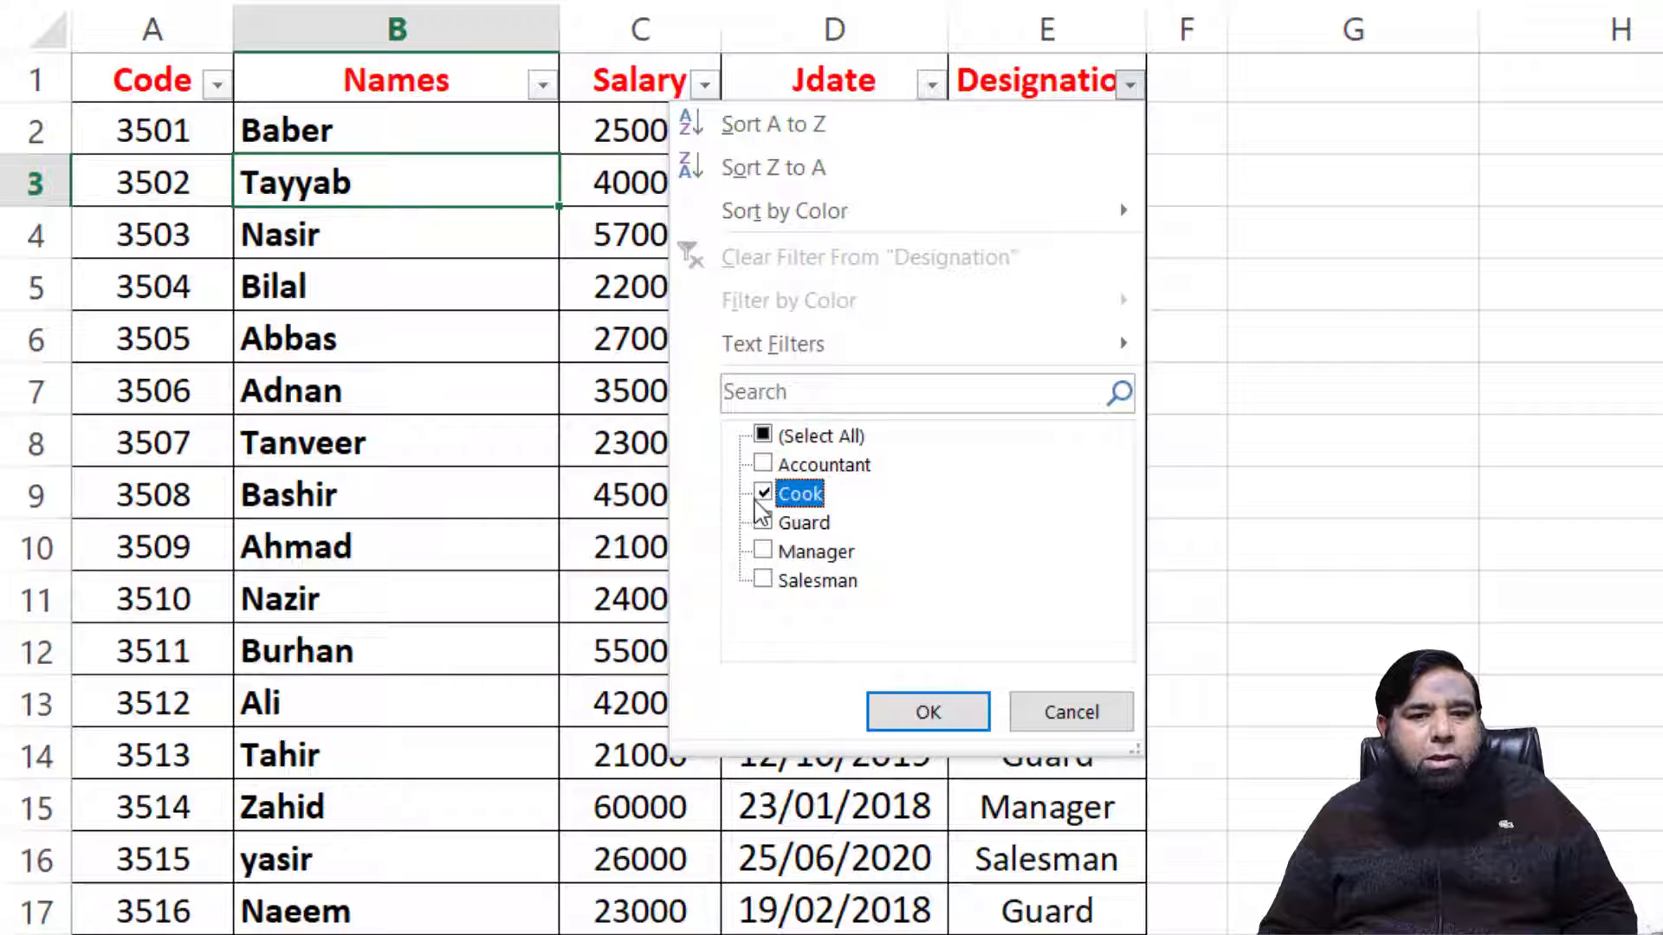
pyautogui.click(918, 707)
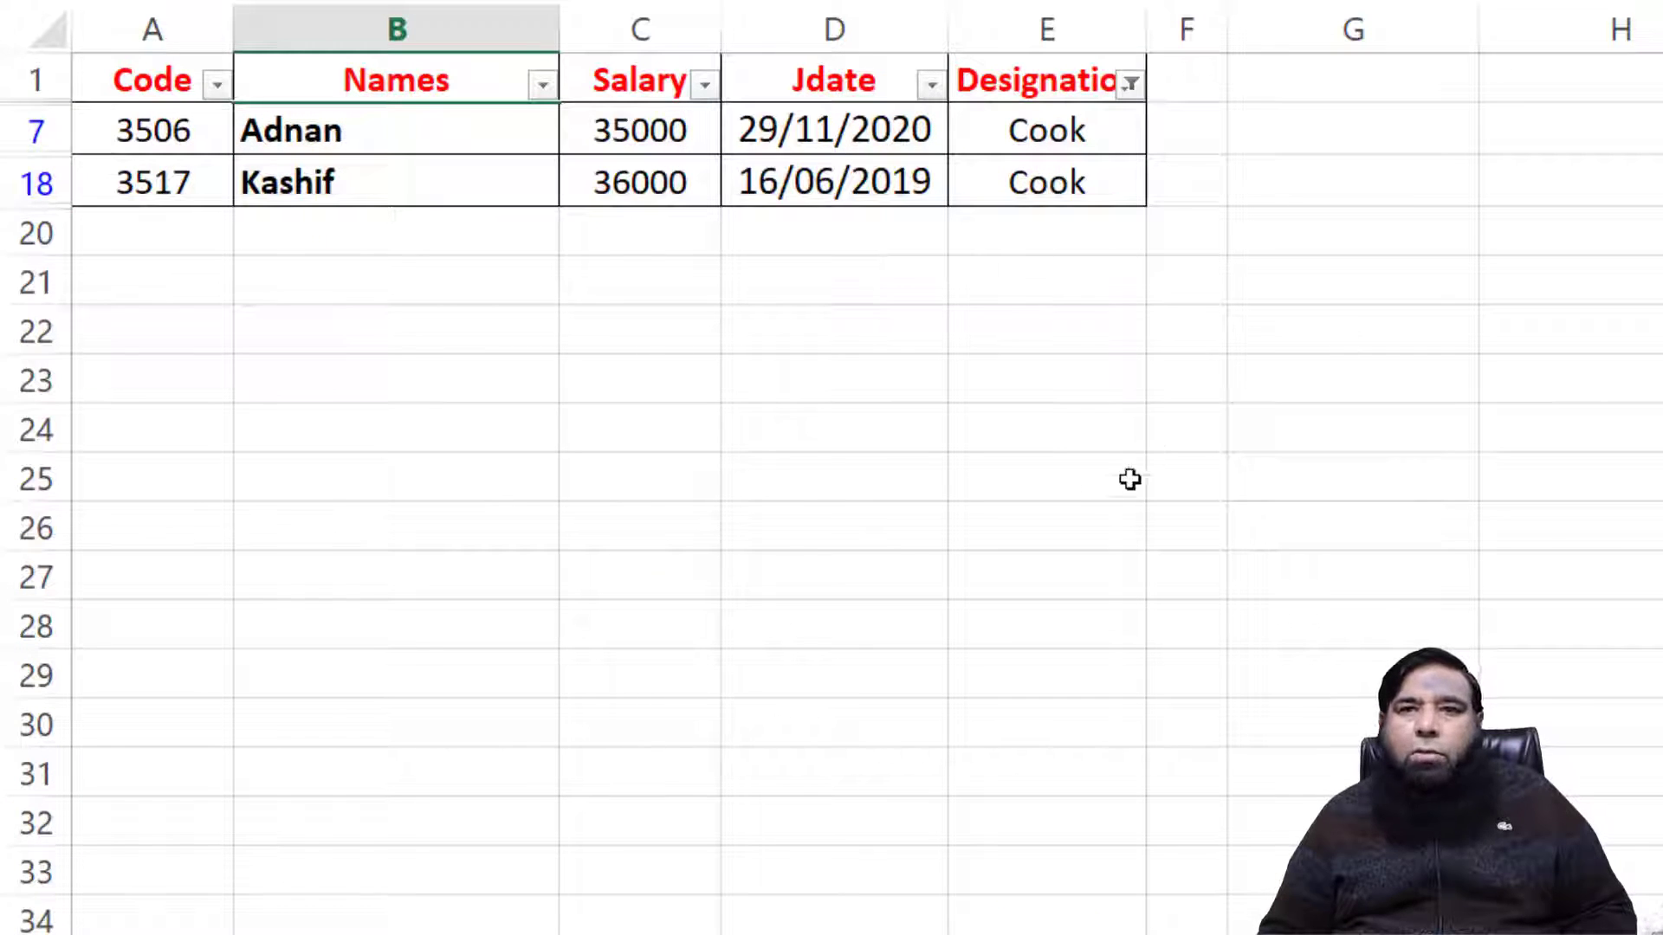
pyautogui.click(1129, 85)
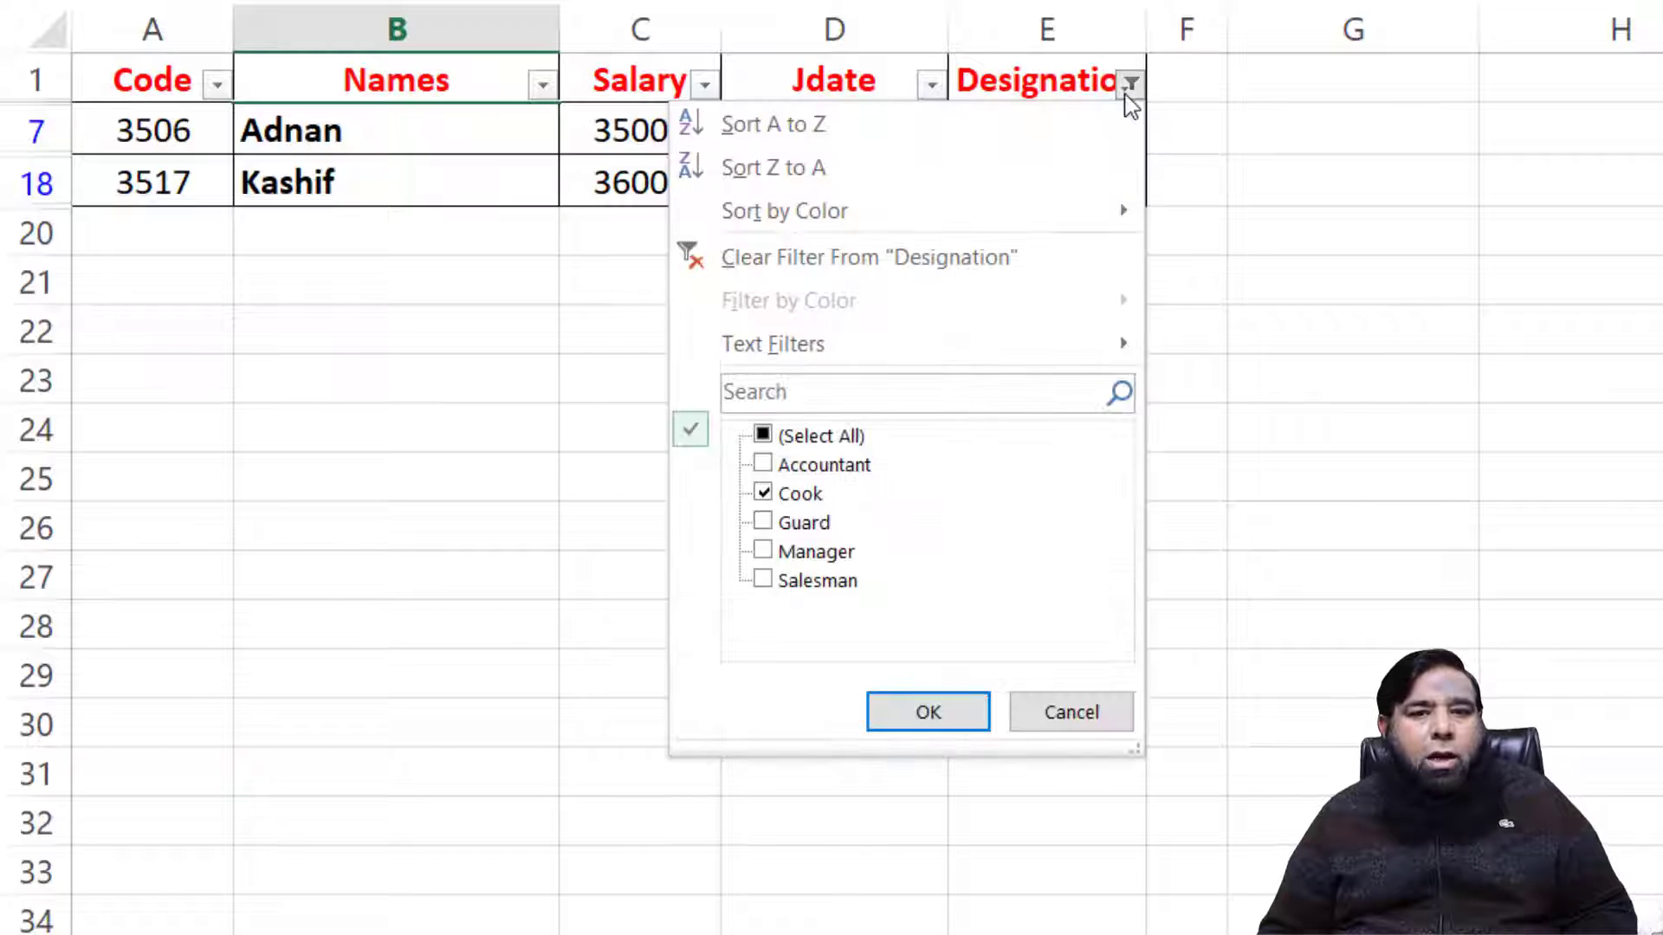
pyautogui.click(763, 494)
pyautogui.click(763, 523)
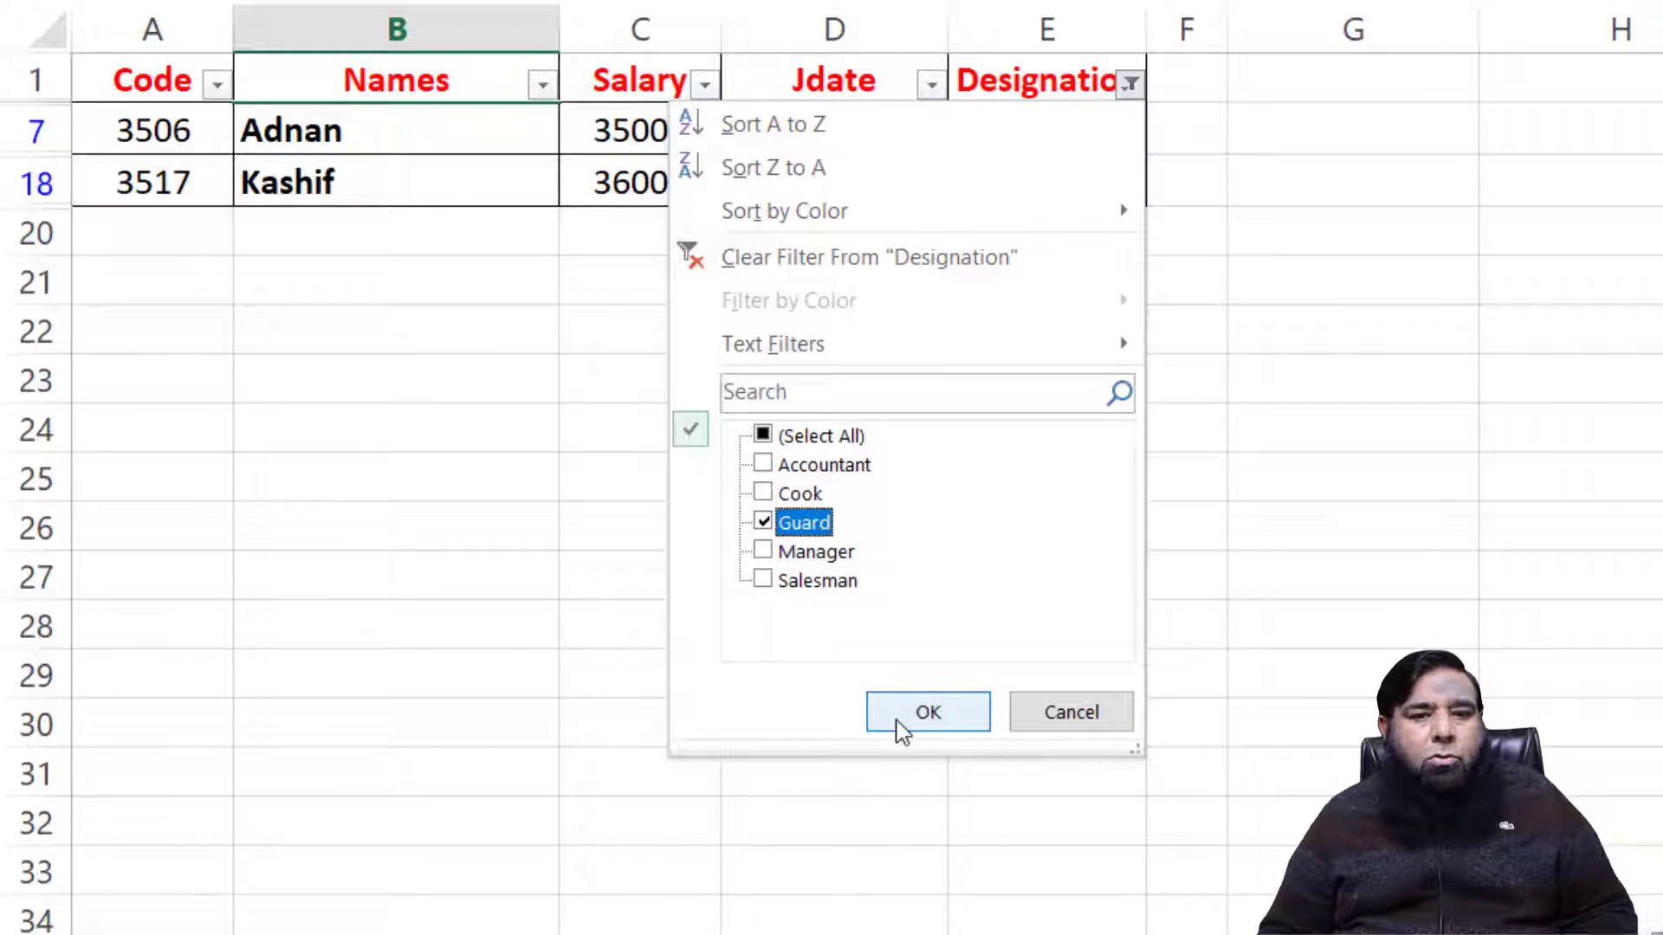
pyautogui.click(898, 715)
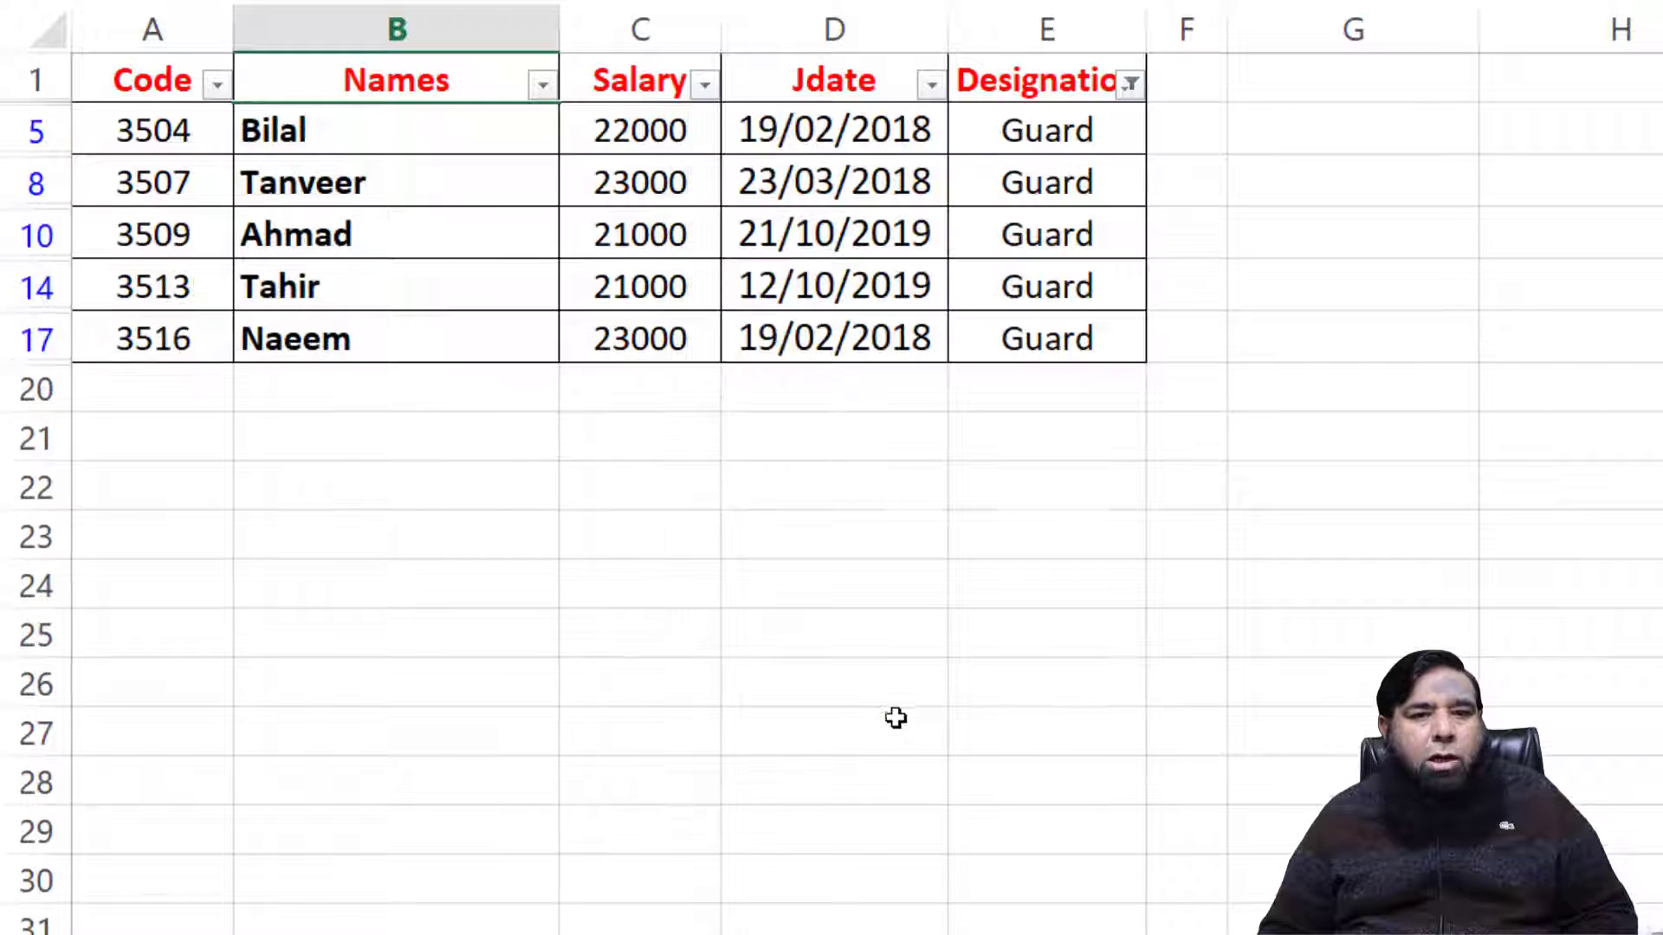
# Step: Change the Designation filter to show only Manager
pyautogui.click(1130, 84)
pyautogui.click(780, 554)
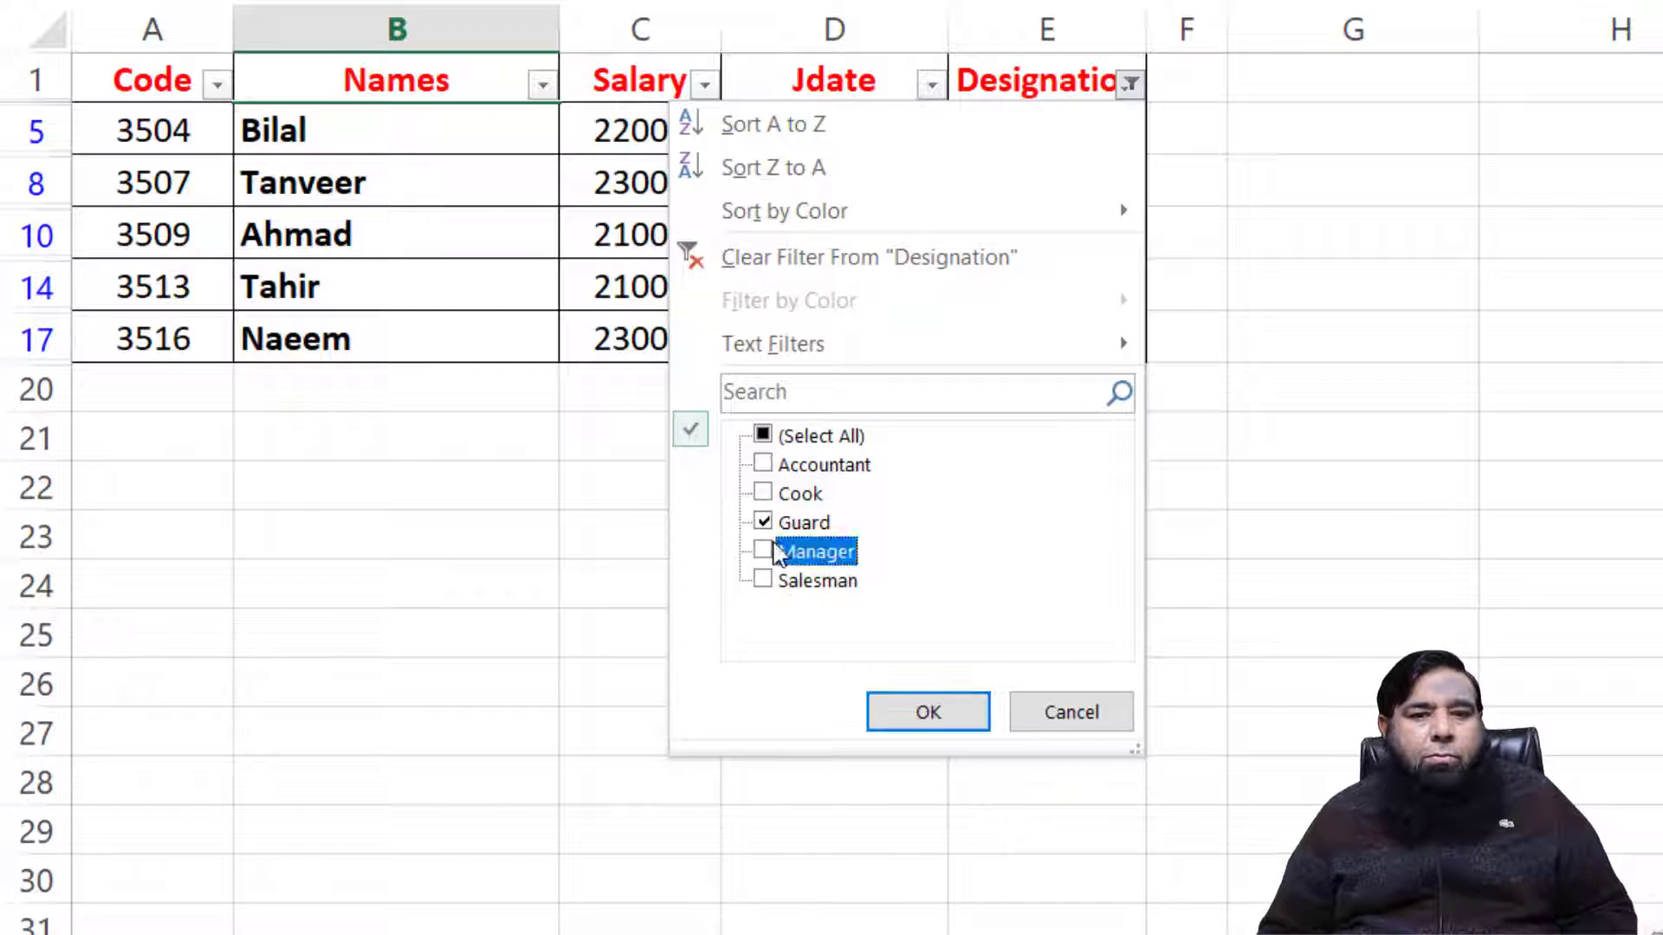
pyautogui.click(763, 523)
pyautogui.click(902, 723)
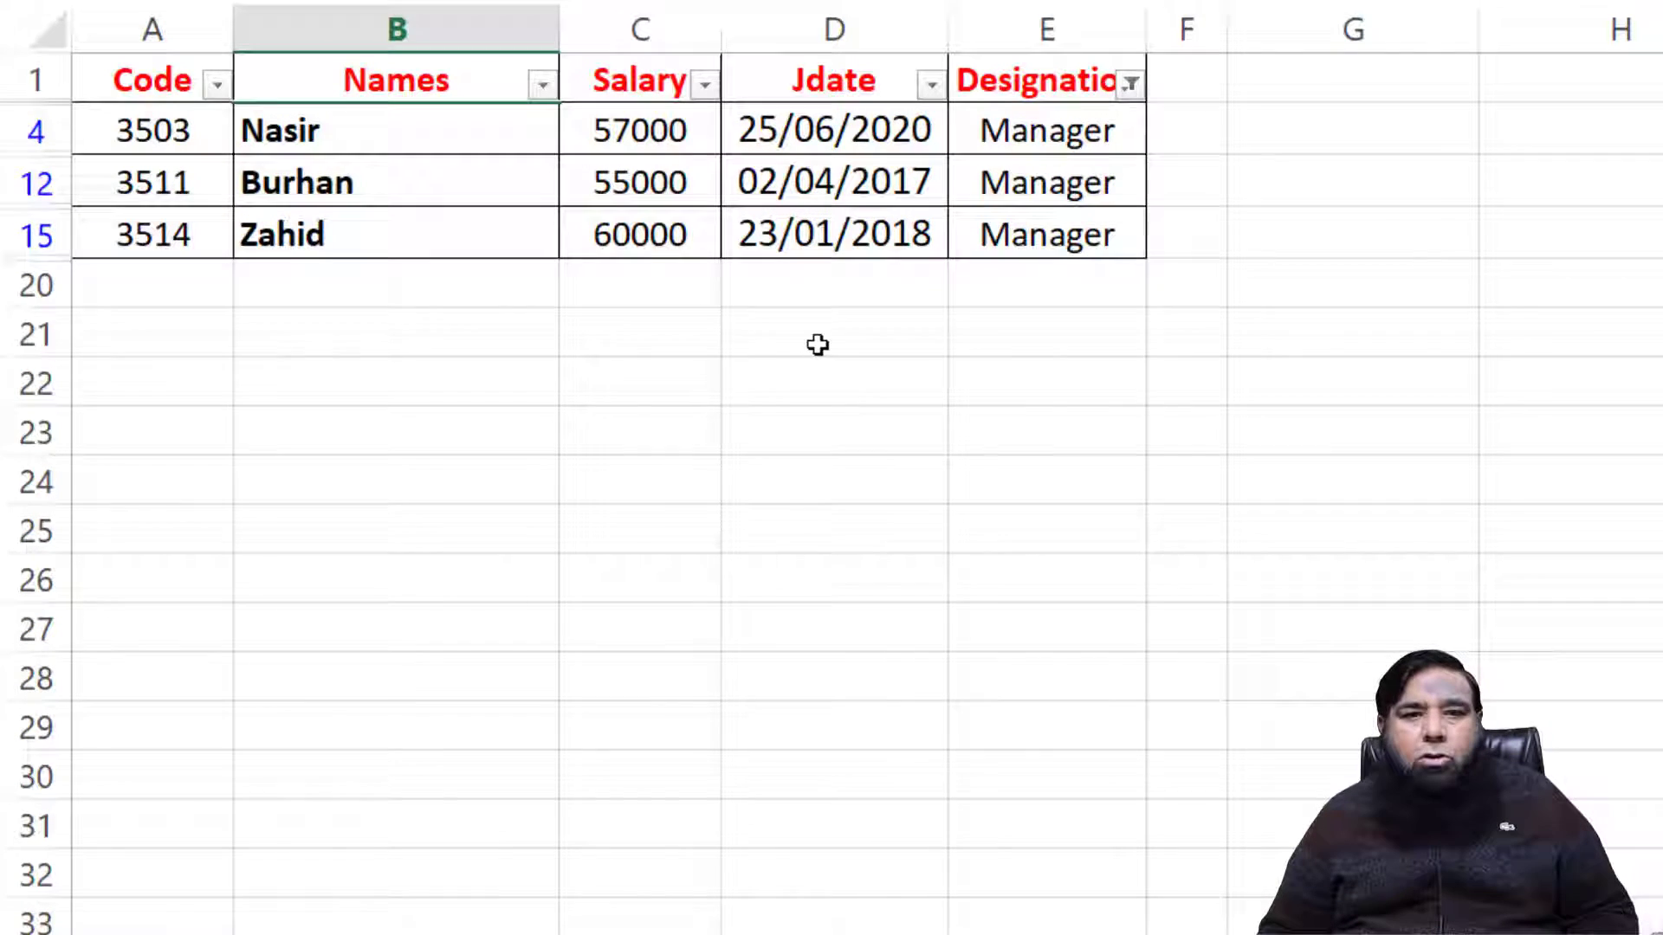
# Step: Copy the filtered Manager rows without the header into Sheet6 at A1, and widen column D to fit the dates
pyautogui.moveTo(161, 131); pyautogui.dragTo(605, 222)
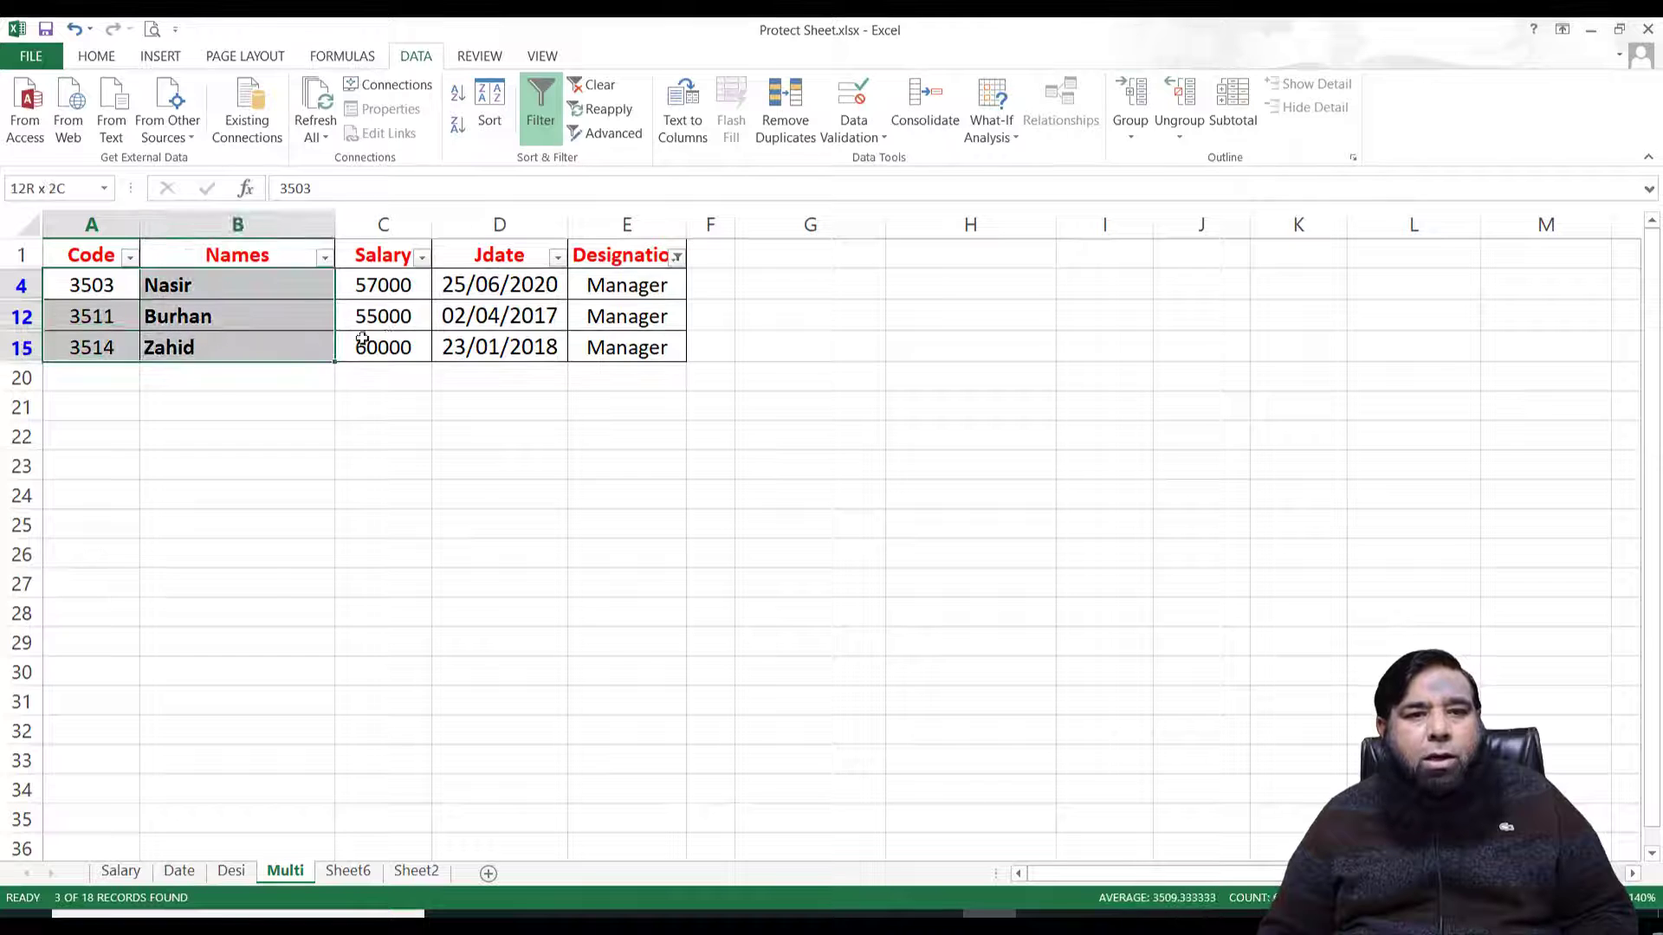
pyautogui.moveTo(362, 340); pyautogui.dragTo(582, 350)
pyautogui.hotkey('ctrl', 'c')
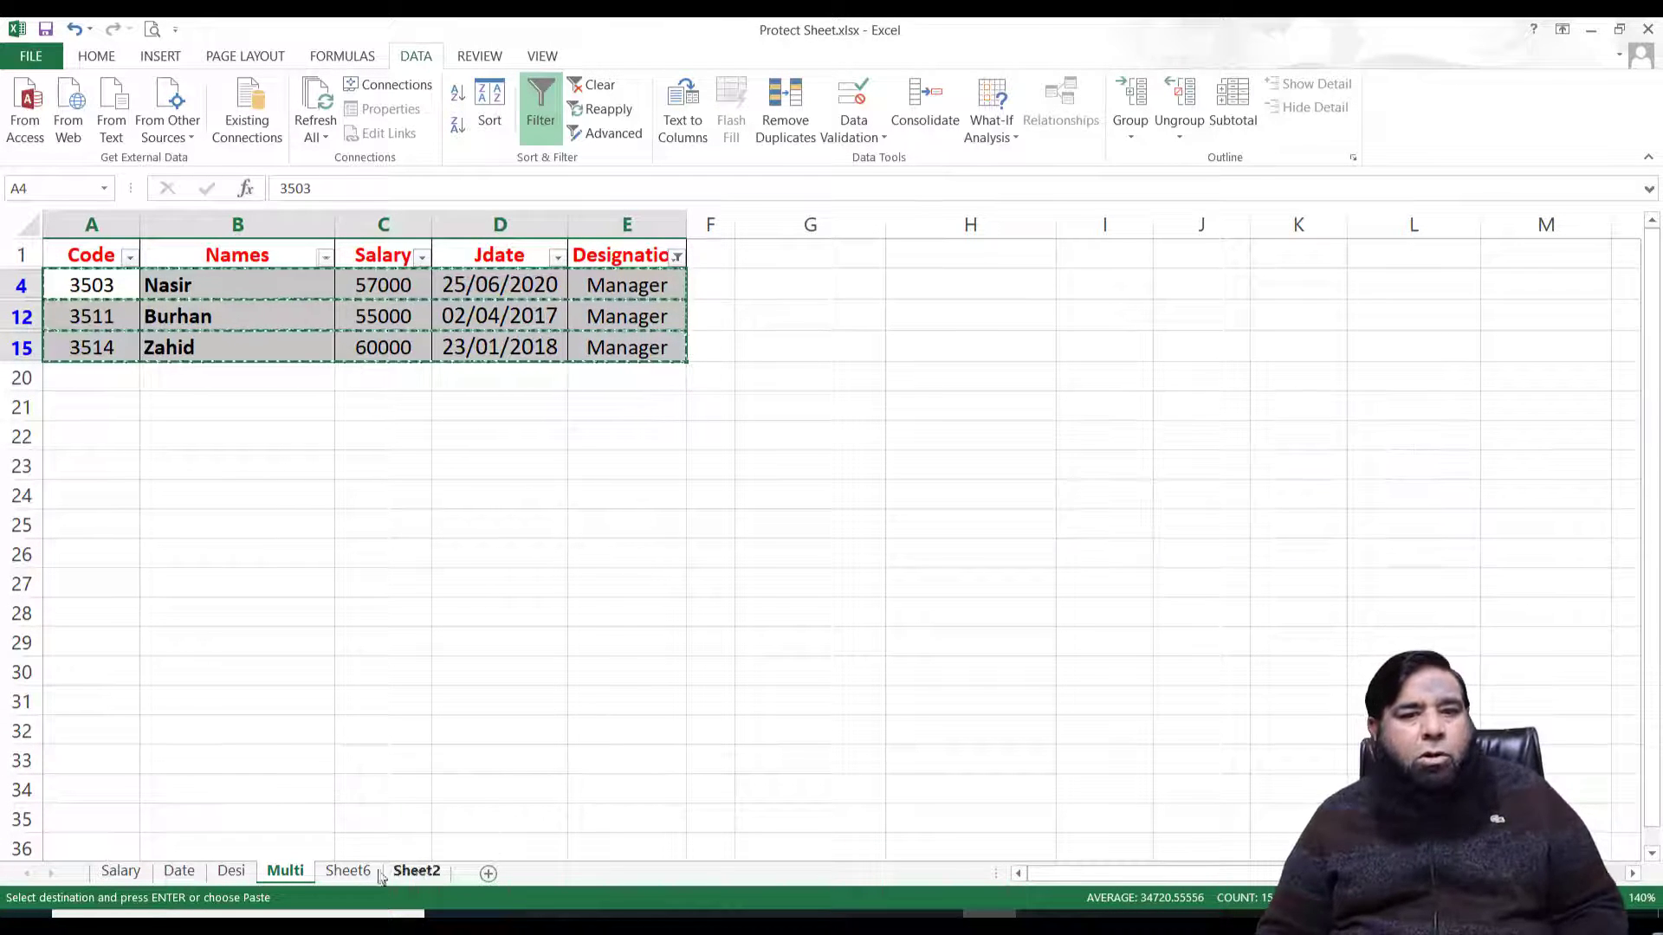
pyautogui.click(349, 871)
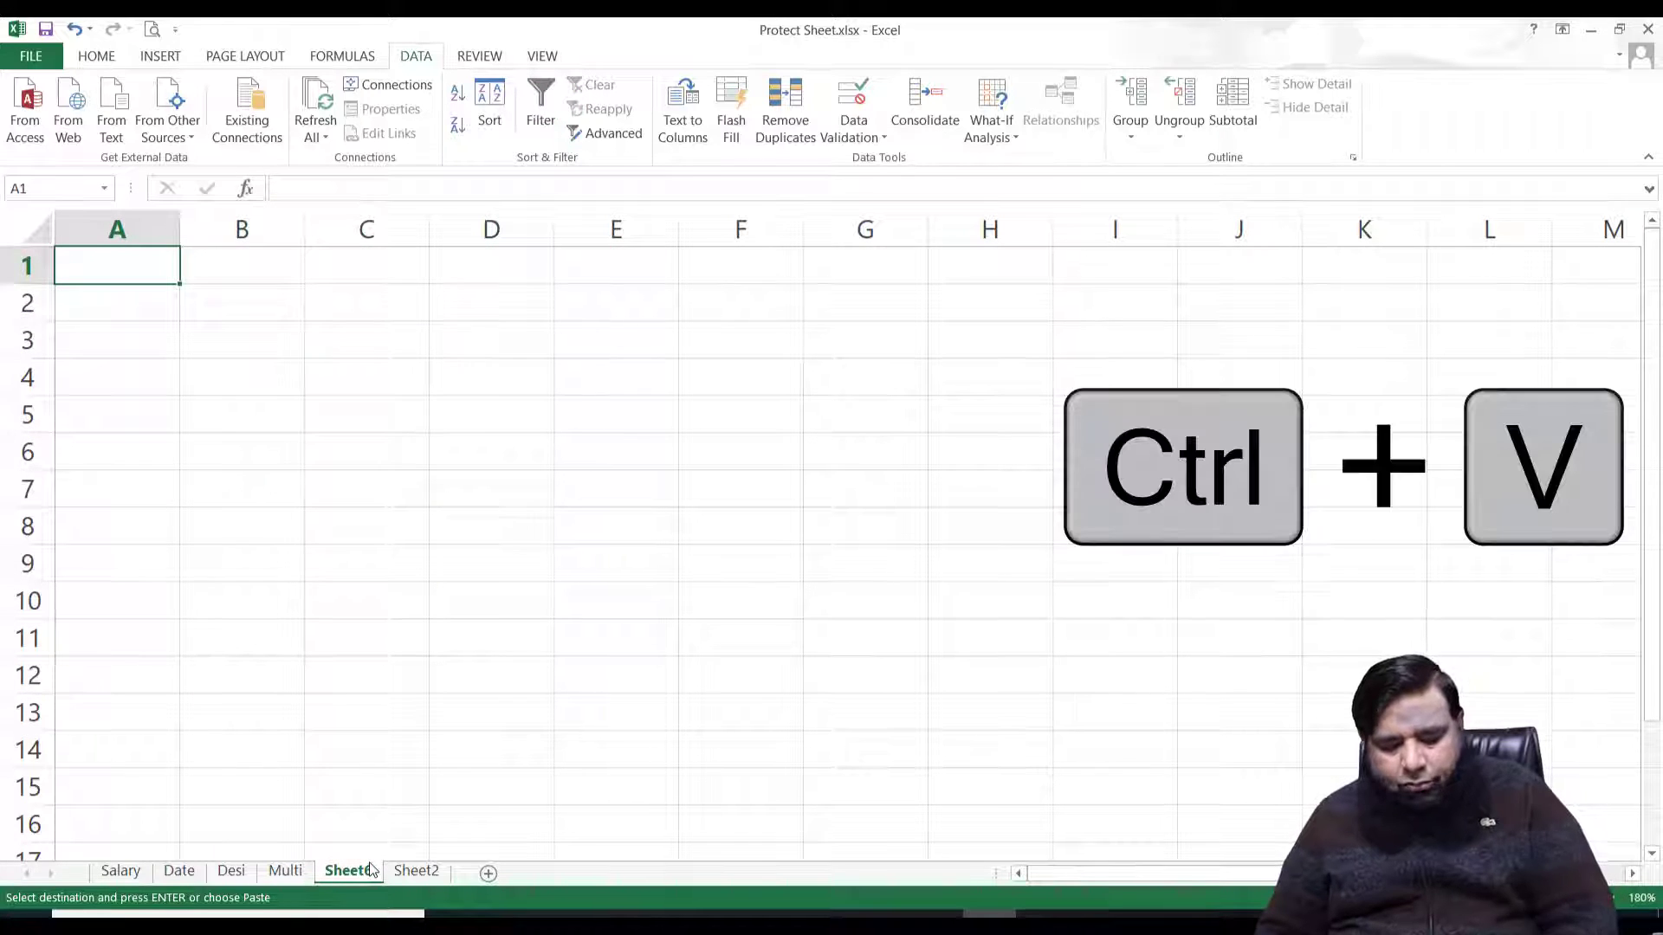
pyautogui.hotkey('ctrl', 'v')
pyautogui.moveTo(557, 240); pyautogui.dragTo(593, 240)
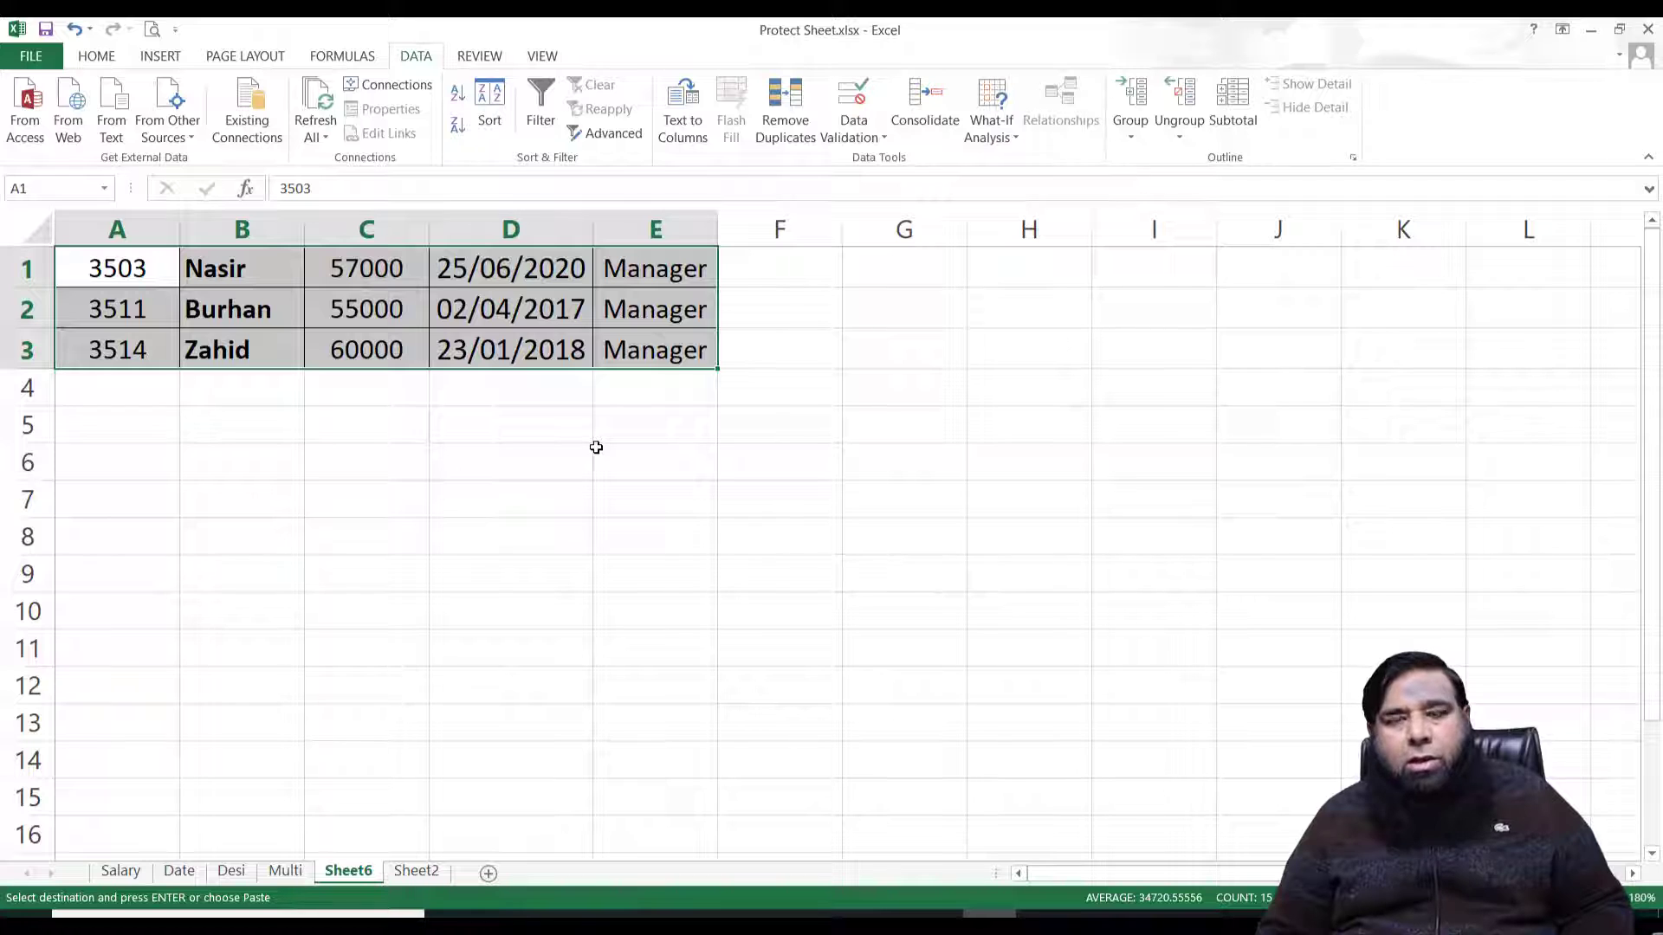
# Step: Return to the Multi sheet and clear the filter from the Designation column
pyautogui.click(303, 876)
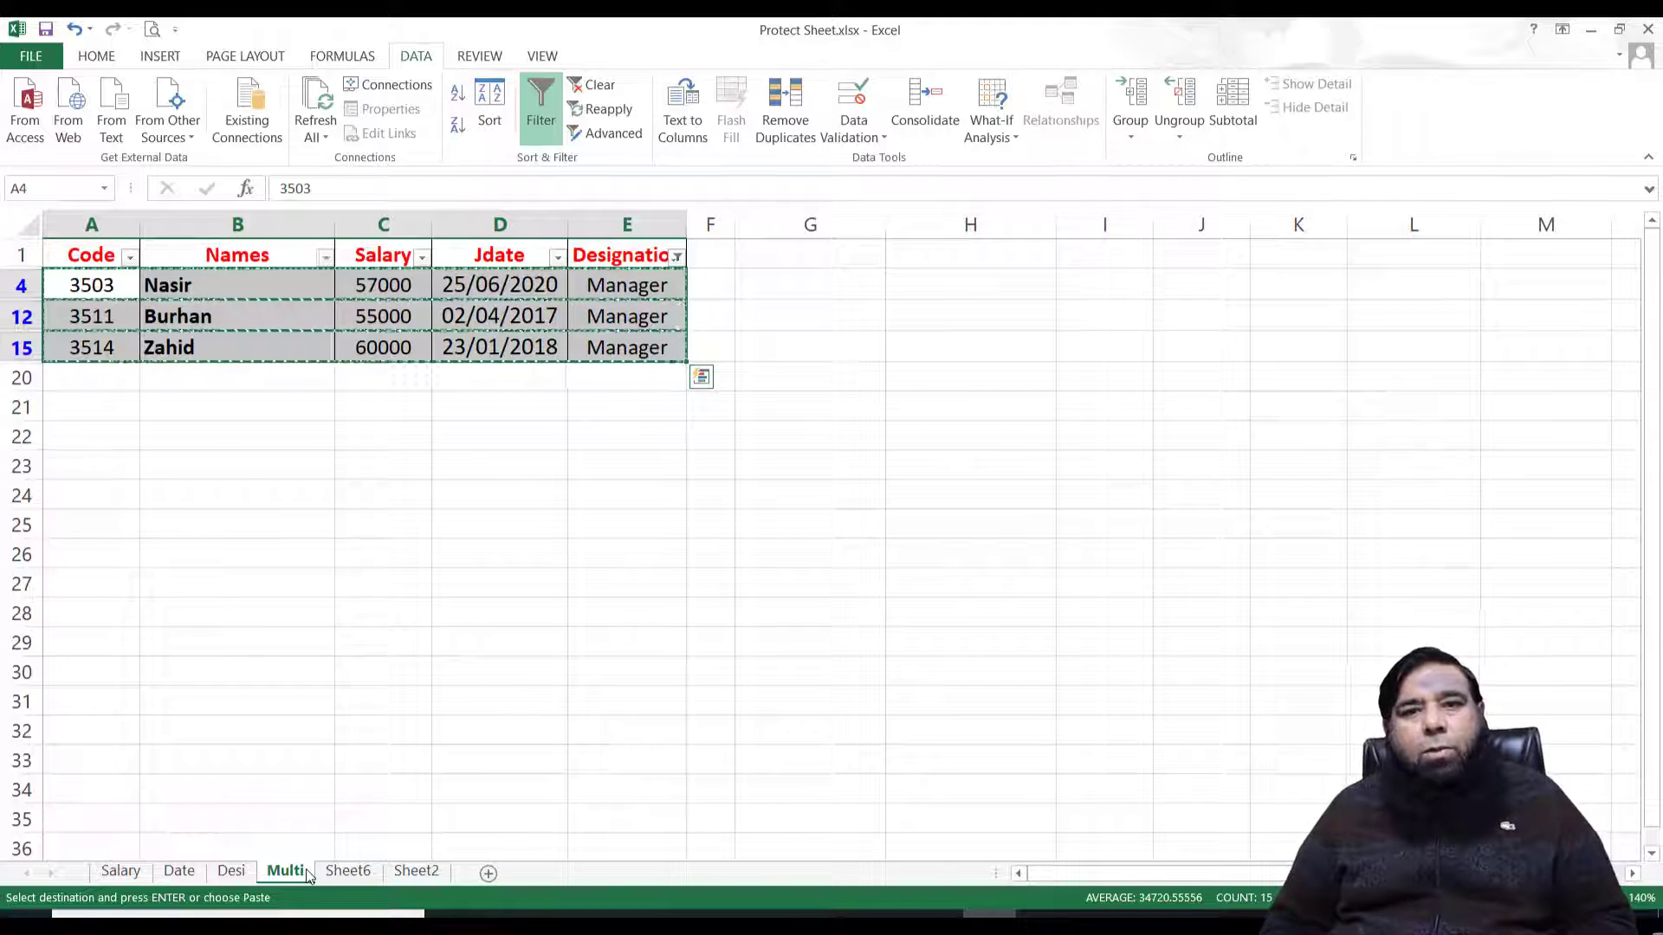
pyautogui.click(677, 258)
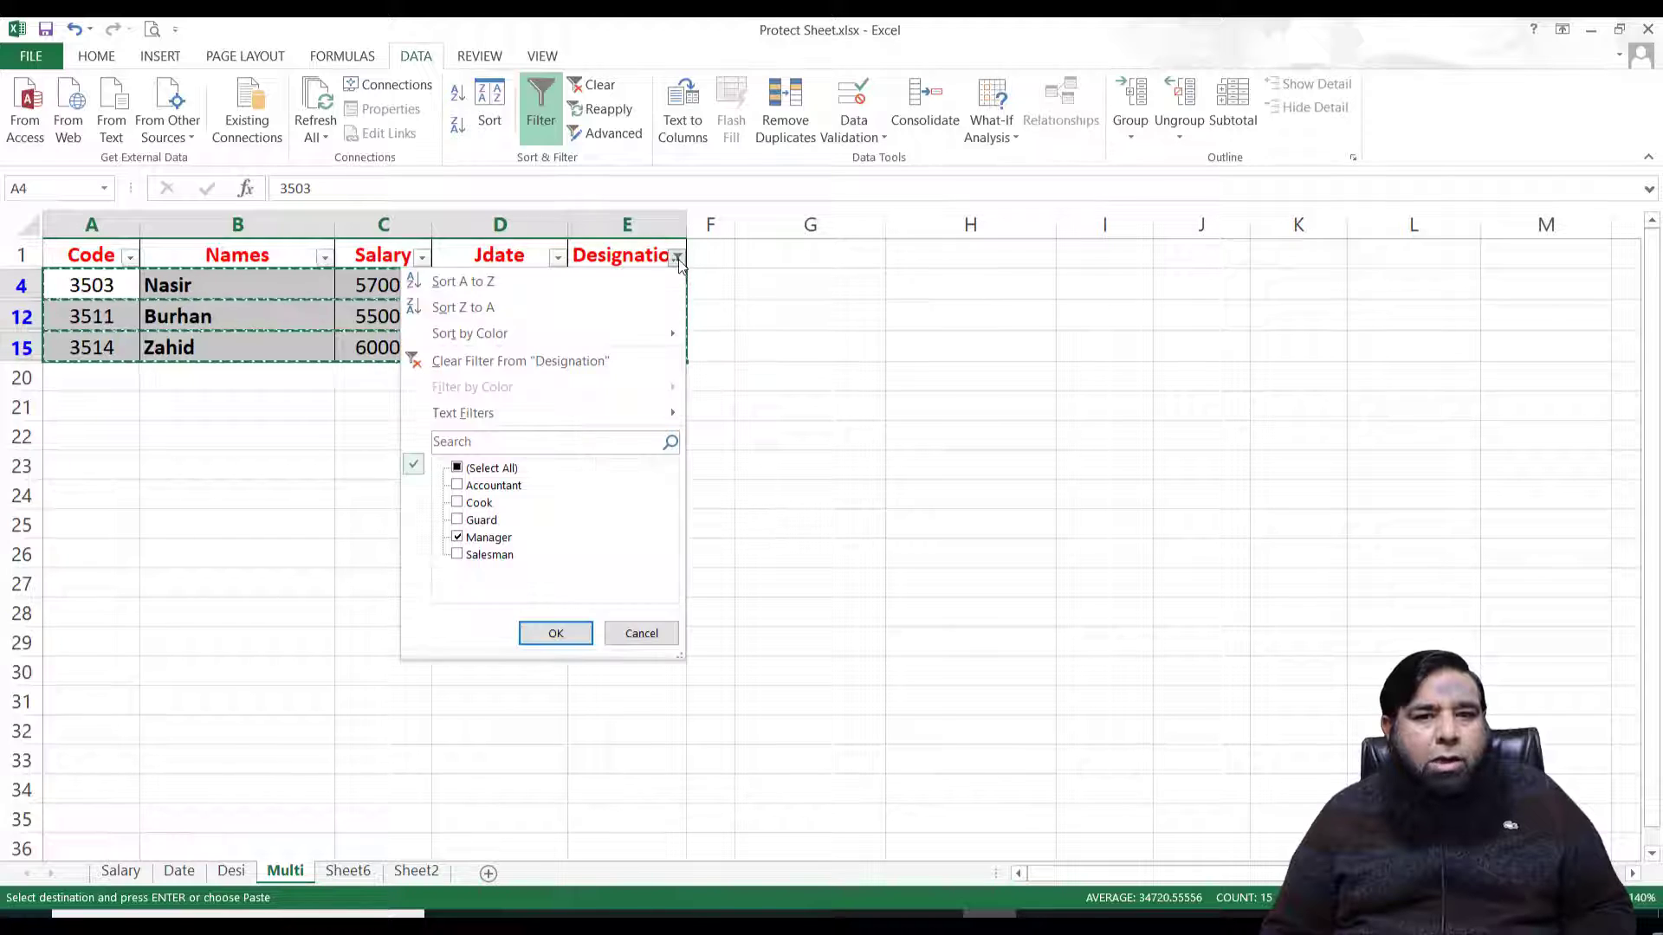
pyautogui.click(529, 365)
pyautogui.click(548, 471)
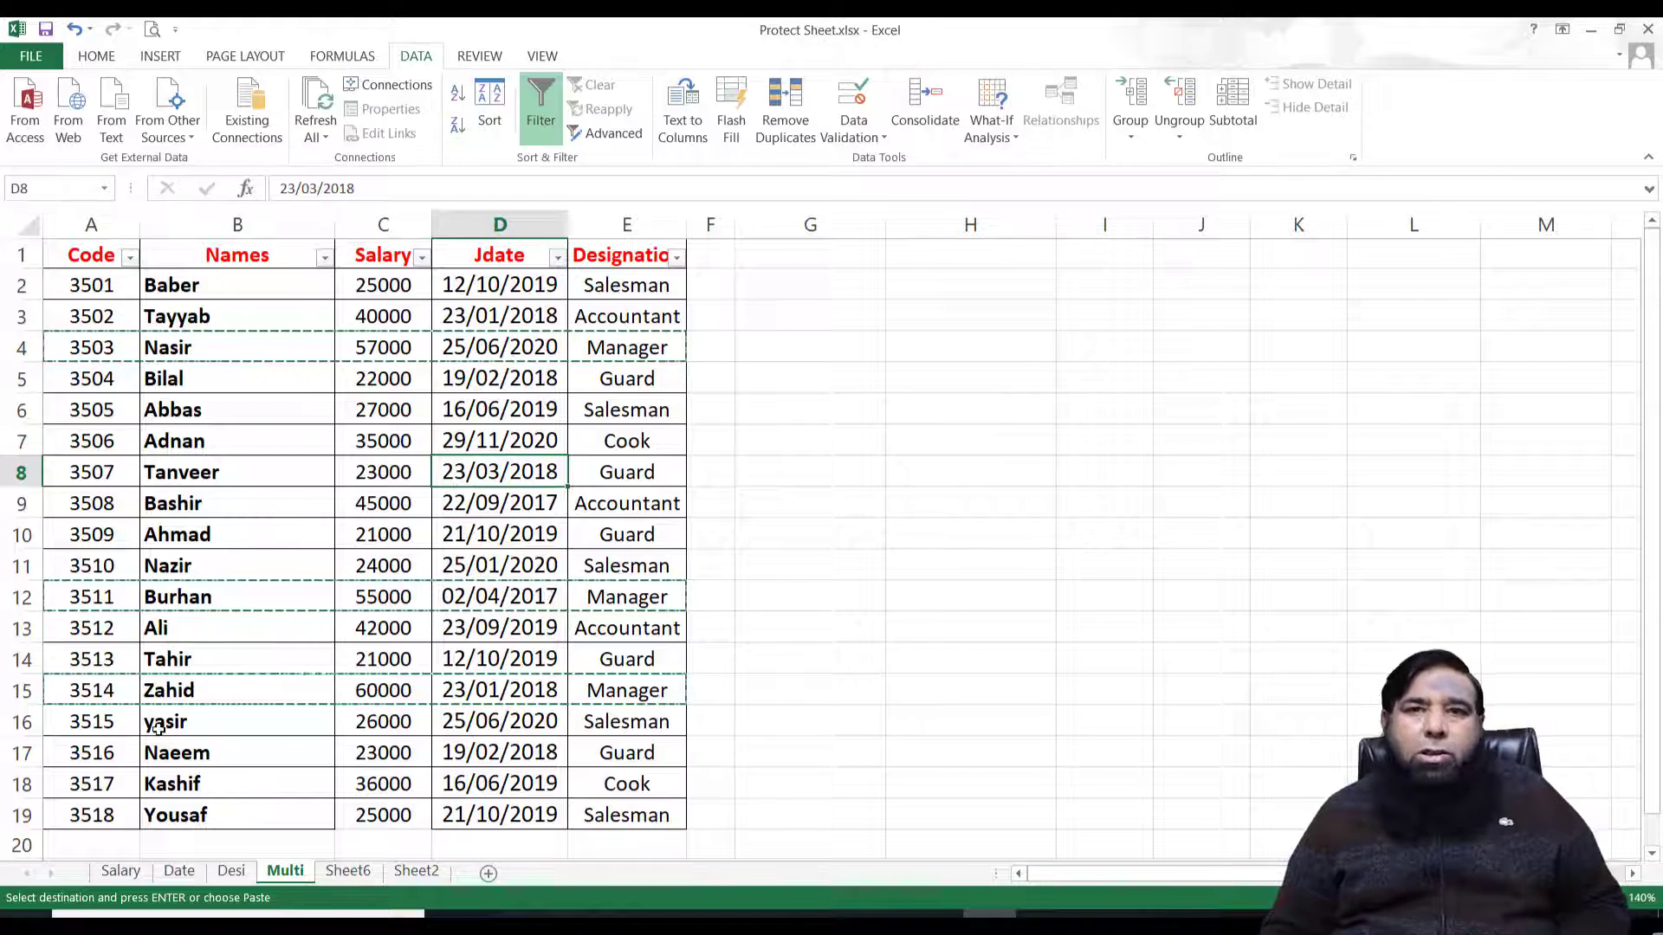
# Step: On the Salary sheet, set up an Advanced Filter with list range A1:E19 and criteria range H1:H2
pyautogui.click(138, 873)
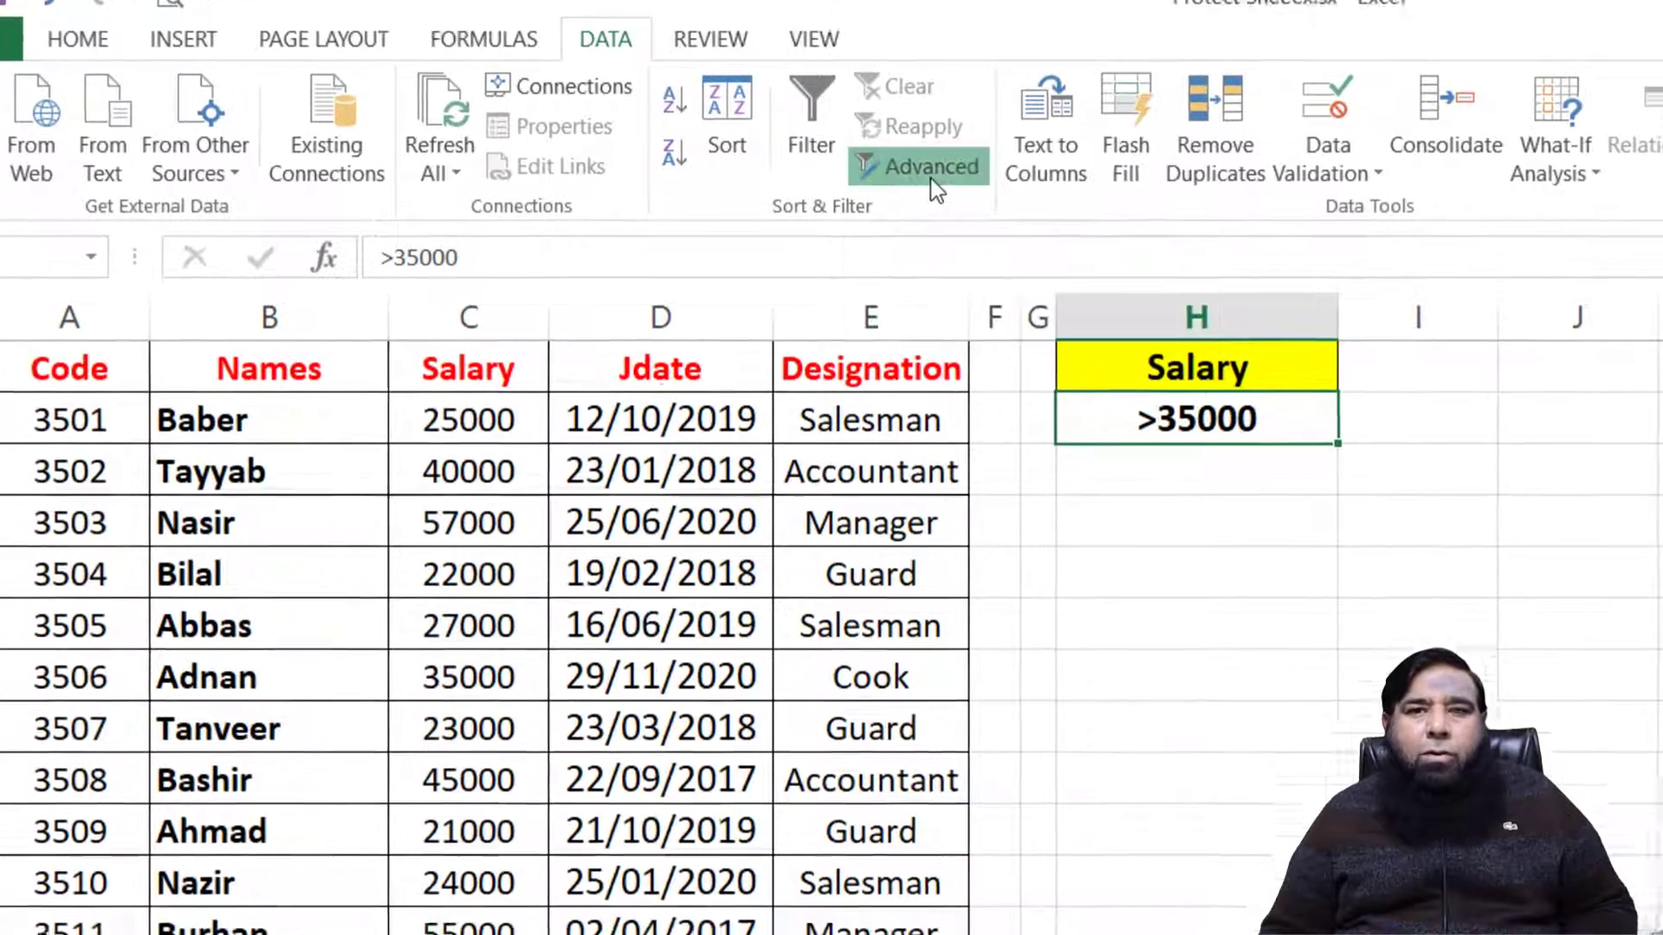
pyautogui.click(940, 192)
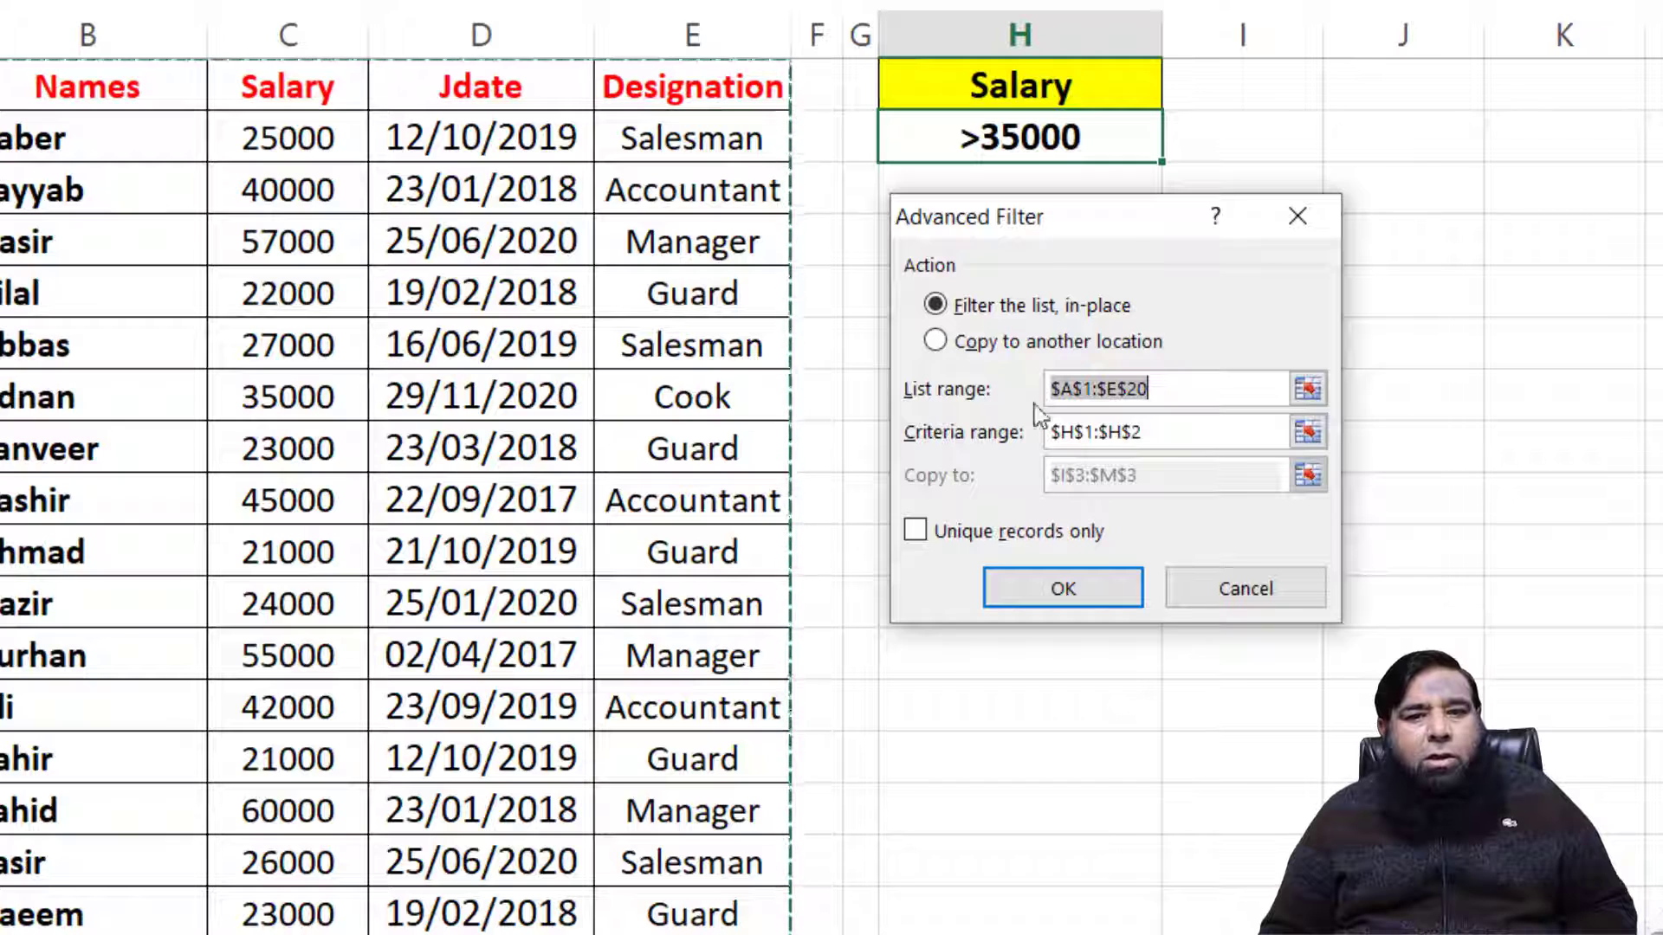
pyautogui.click(1189, 394)
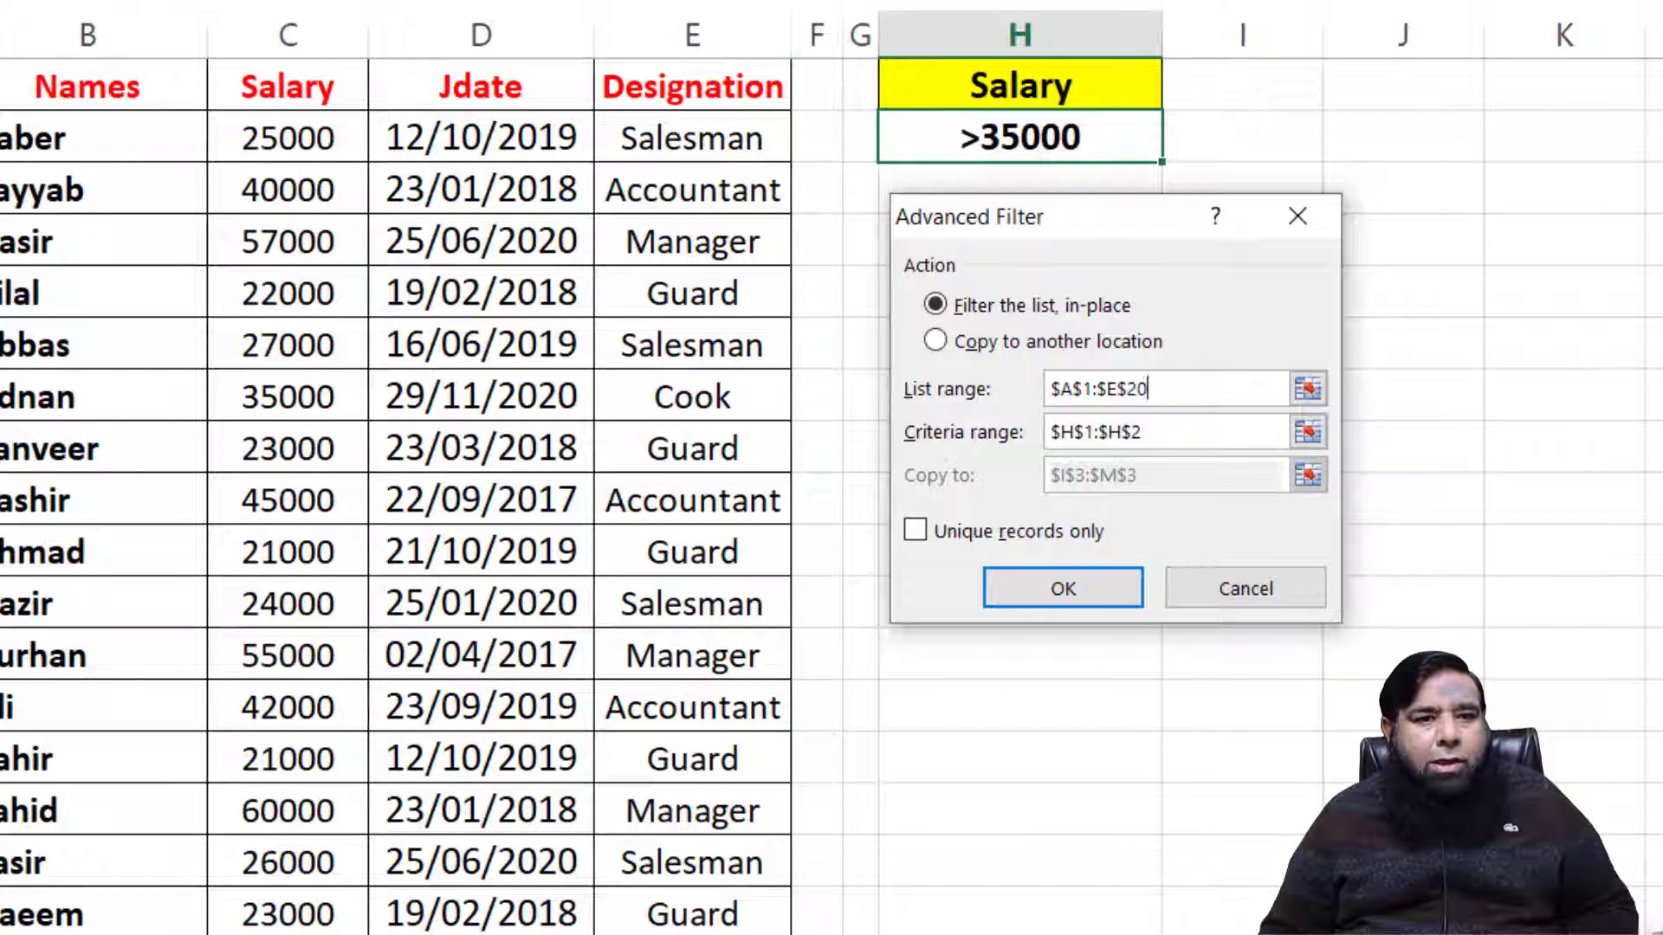
pyautogui.moveTo(9, 87); pyautogui.dragTo(663, 934)
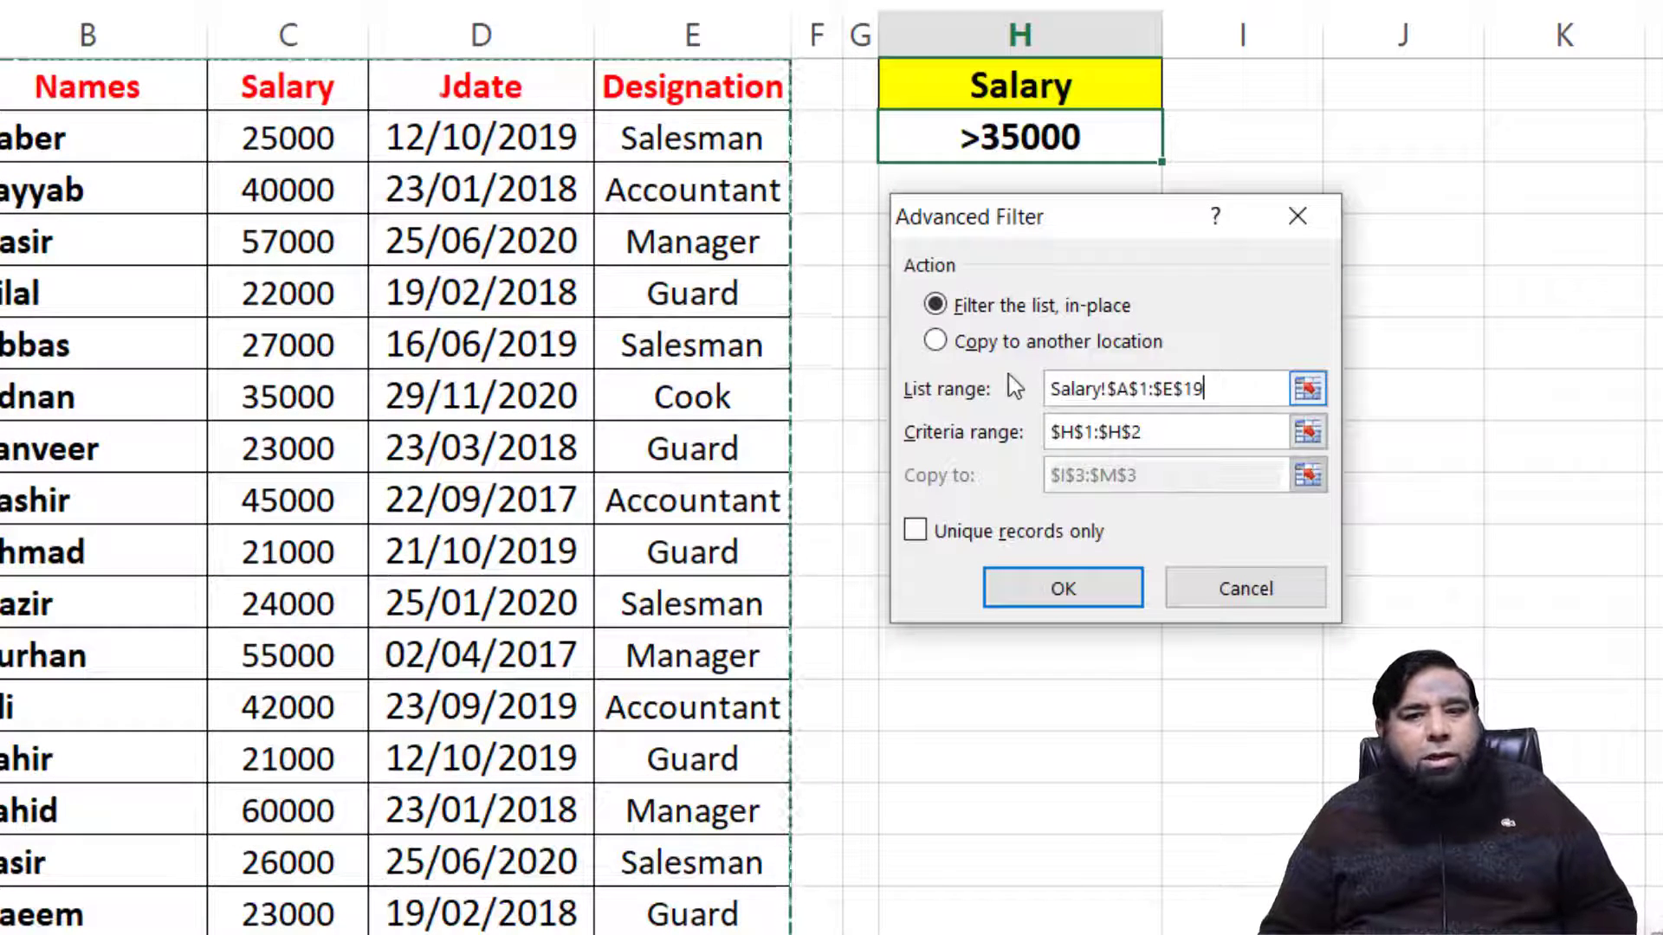
pyautogui.click(1143, 440)
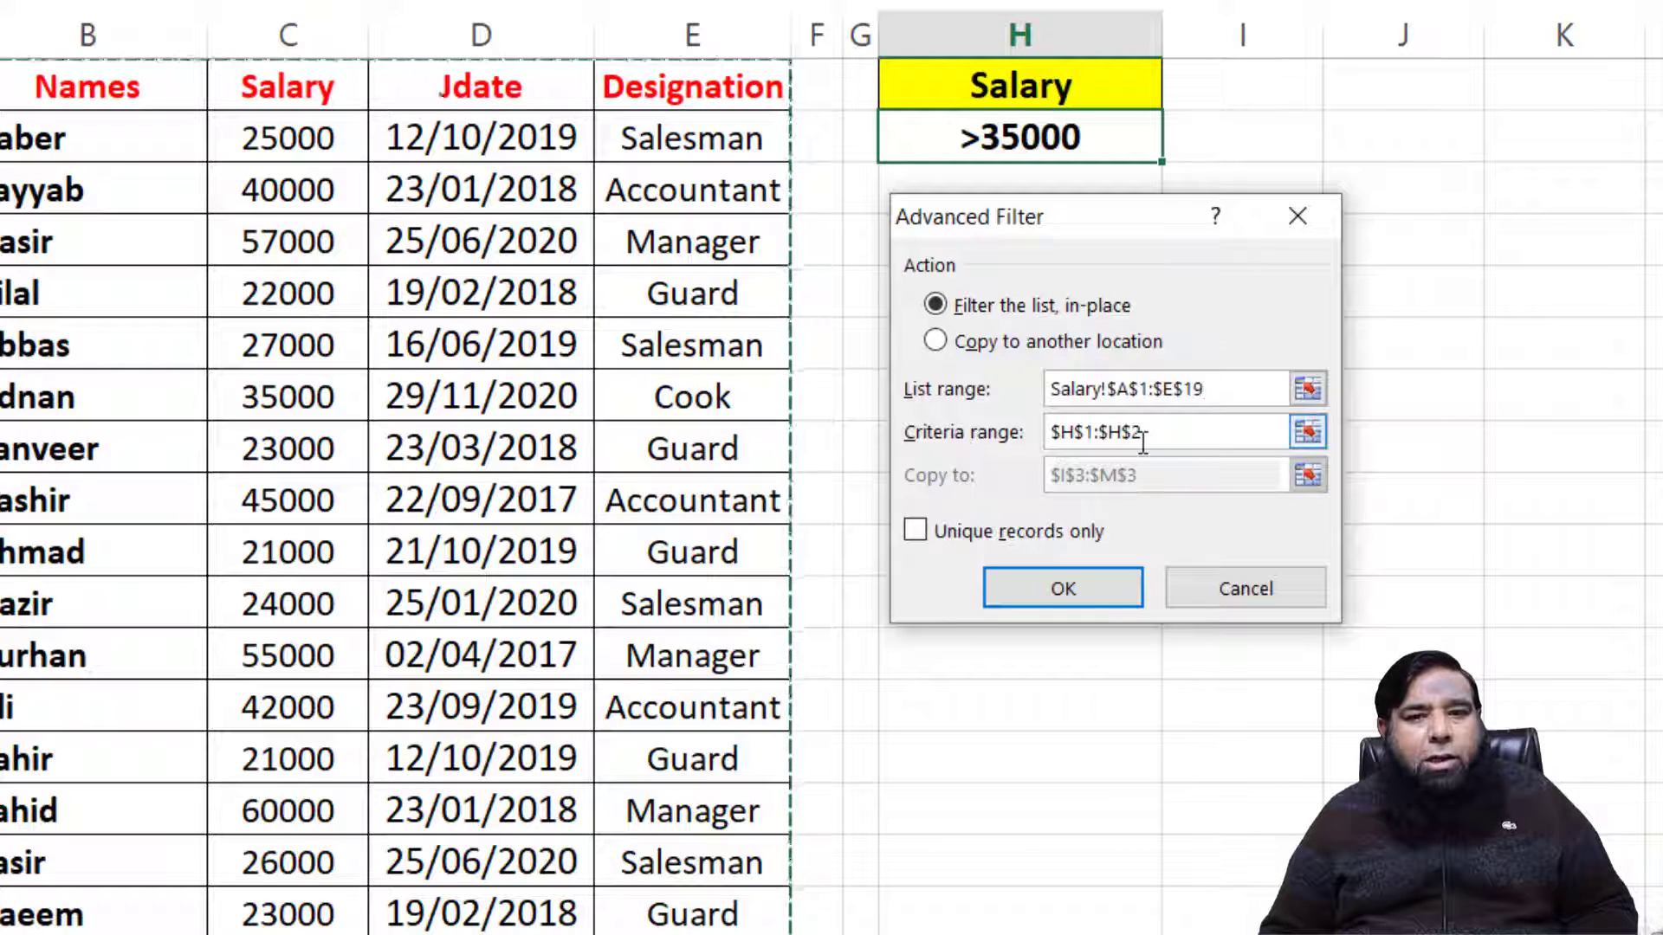
pyautogui.moveTo(1143, 440); pyautogui.dragTo(1009, 449)
pyautogui.press('BackSpace')
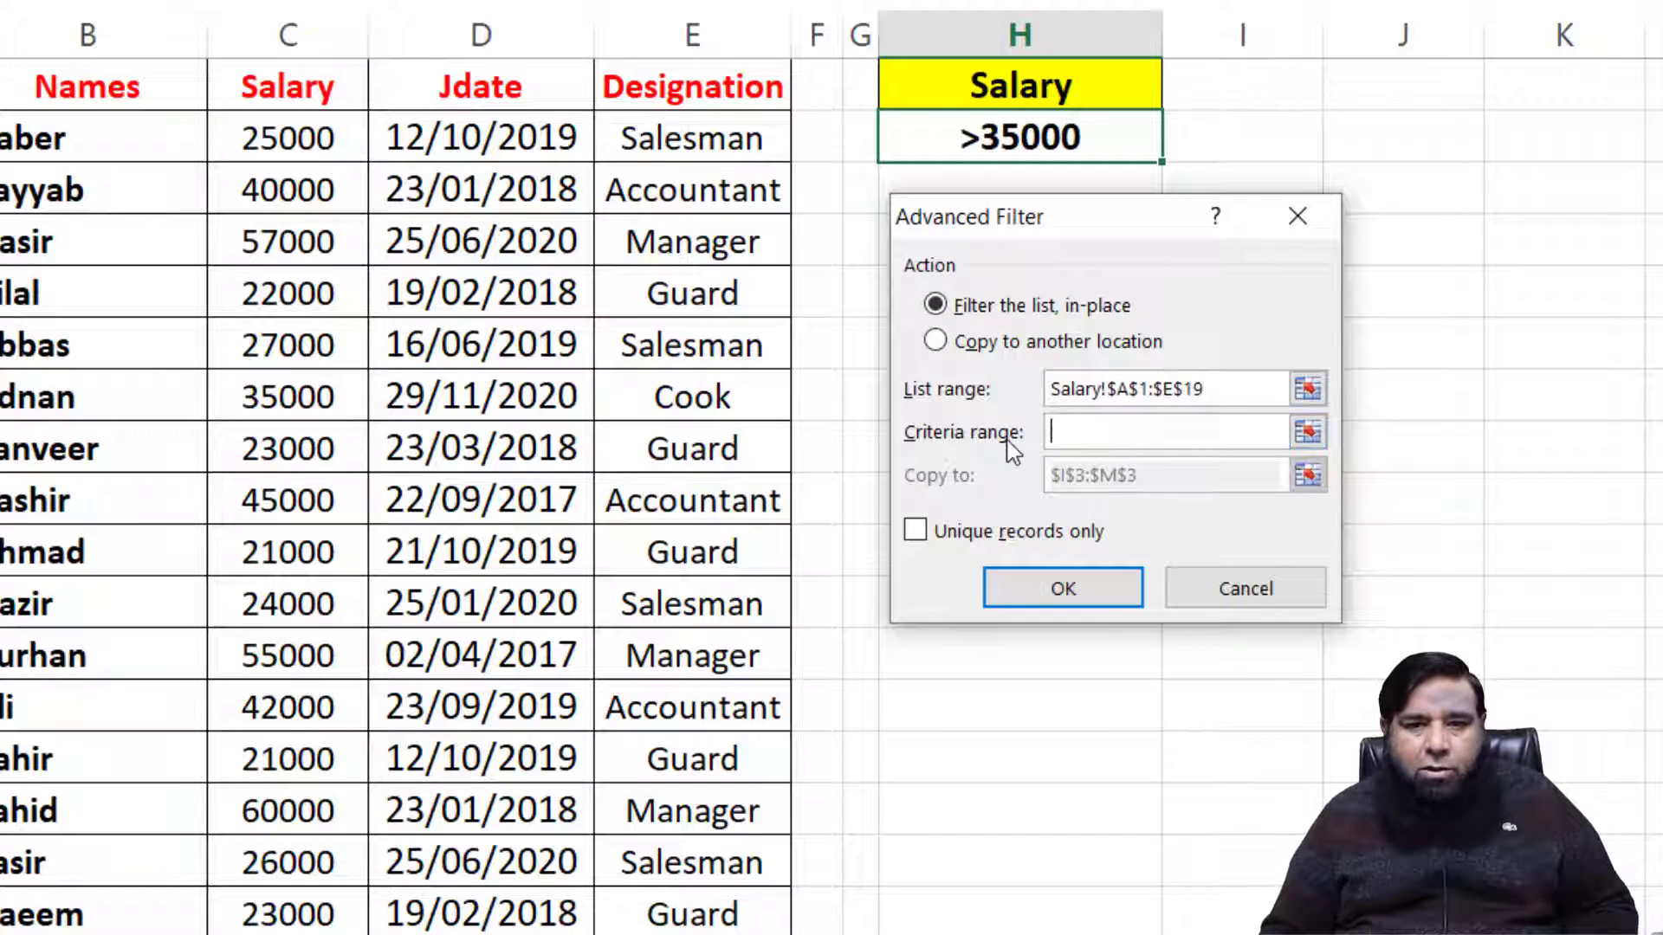
pyautogui.moveTo(1002, 82); pyautogui.dragTo(1006, 137)
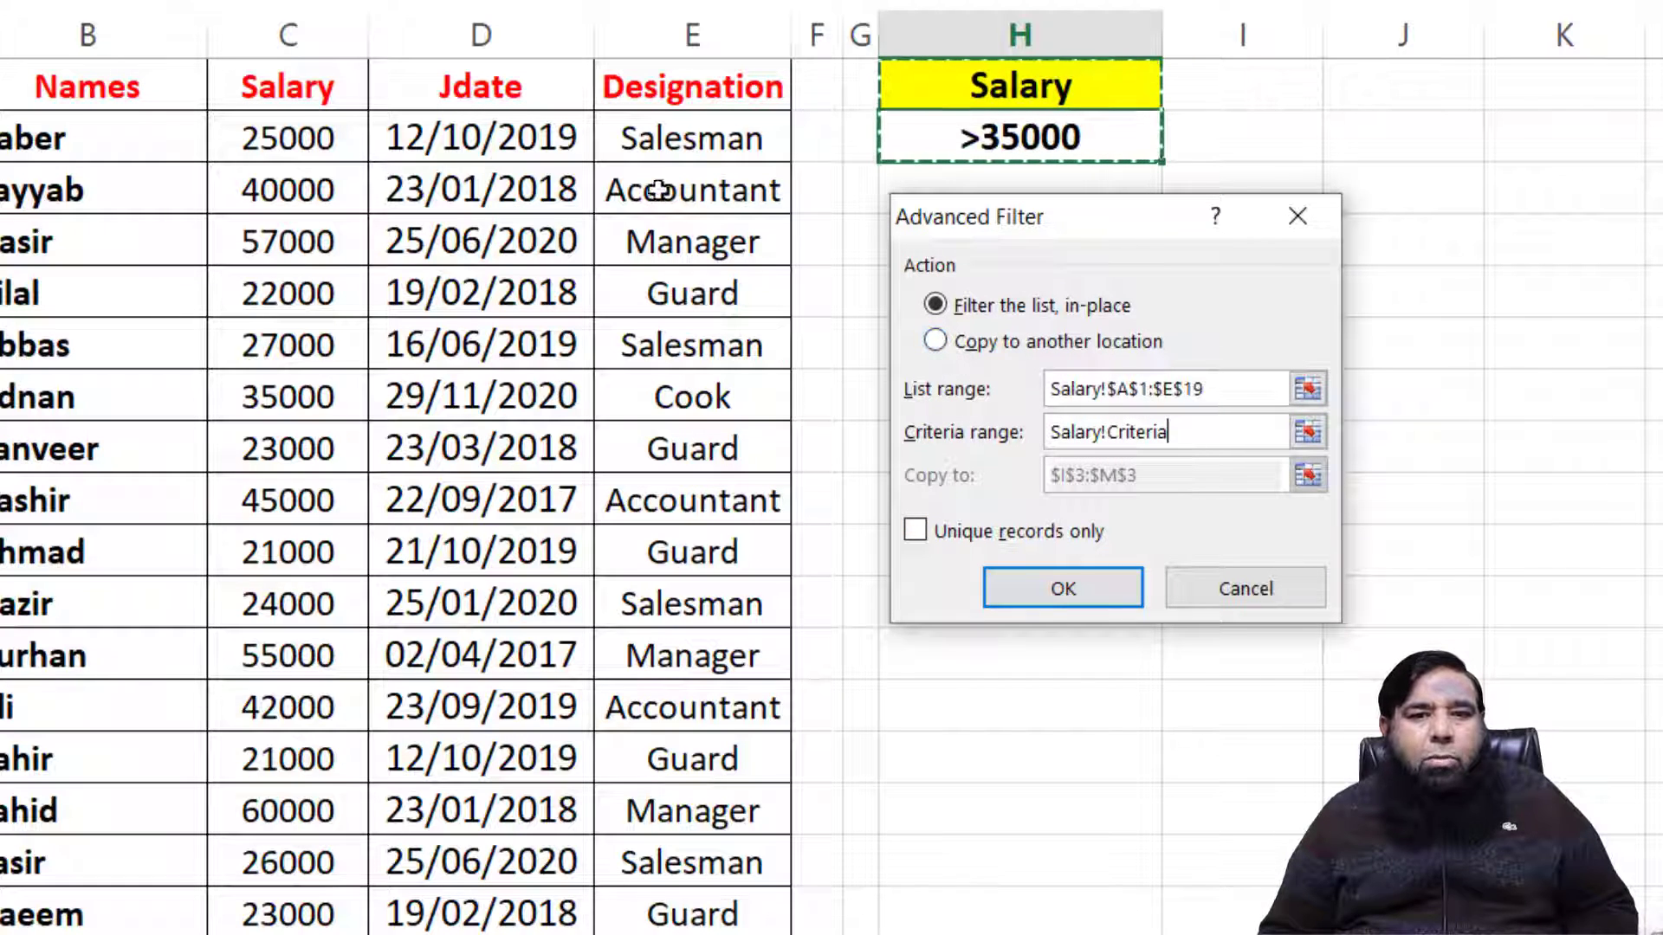
# Step: Run the Advanced Filter with its results copied to another location at I3, and widen column M to fit the designations
pyautogui.click(936, 341)
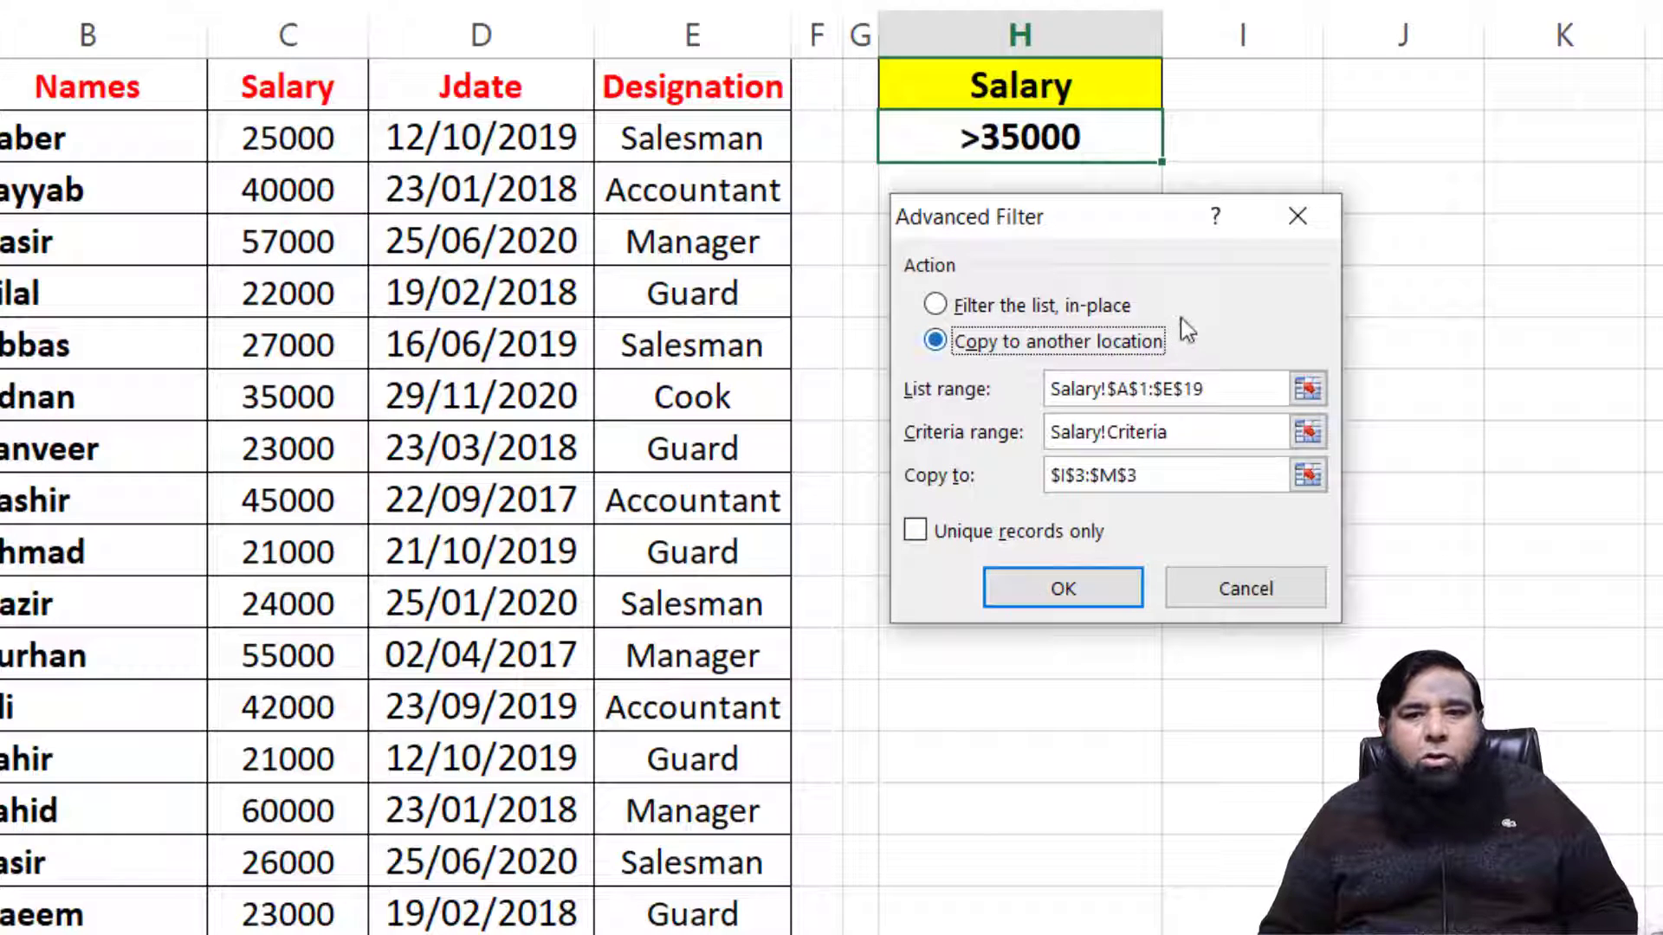
pyautogui.moveTo(1172, 230); pyautogui.dragTo(1132, 313)
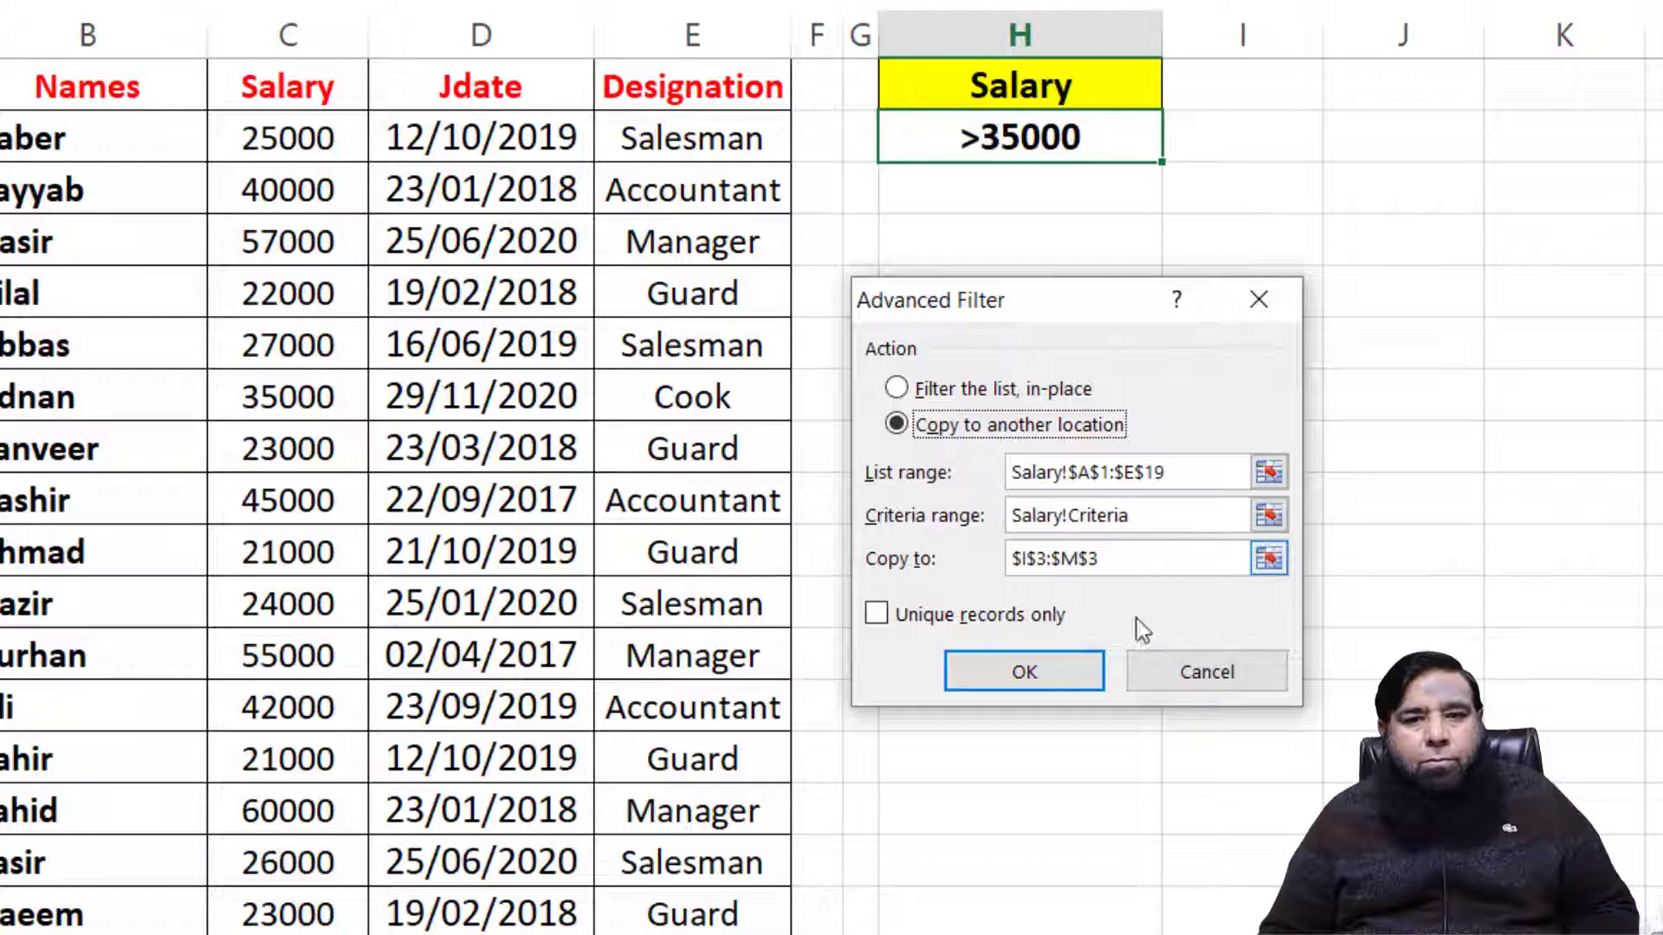
pyautogui.moveTo(1121, 558); pyautogui.dragTo(987, 571)
pyautogui.press('BackSpace')
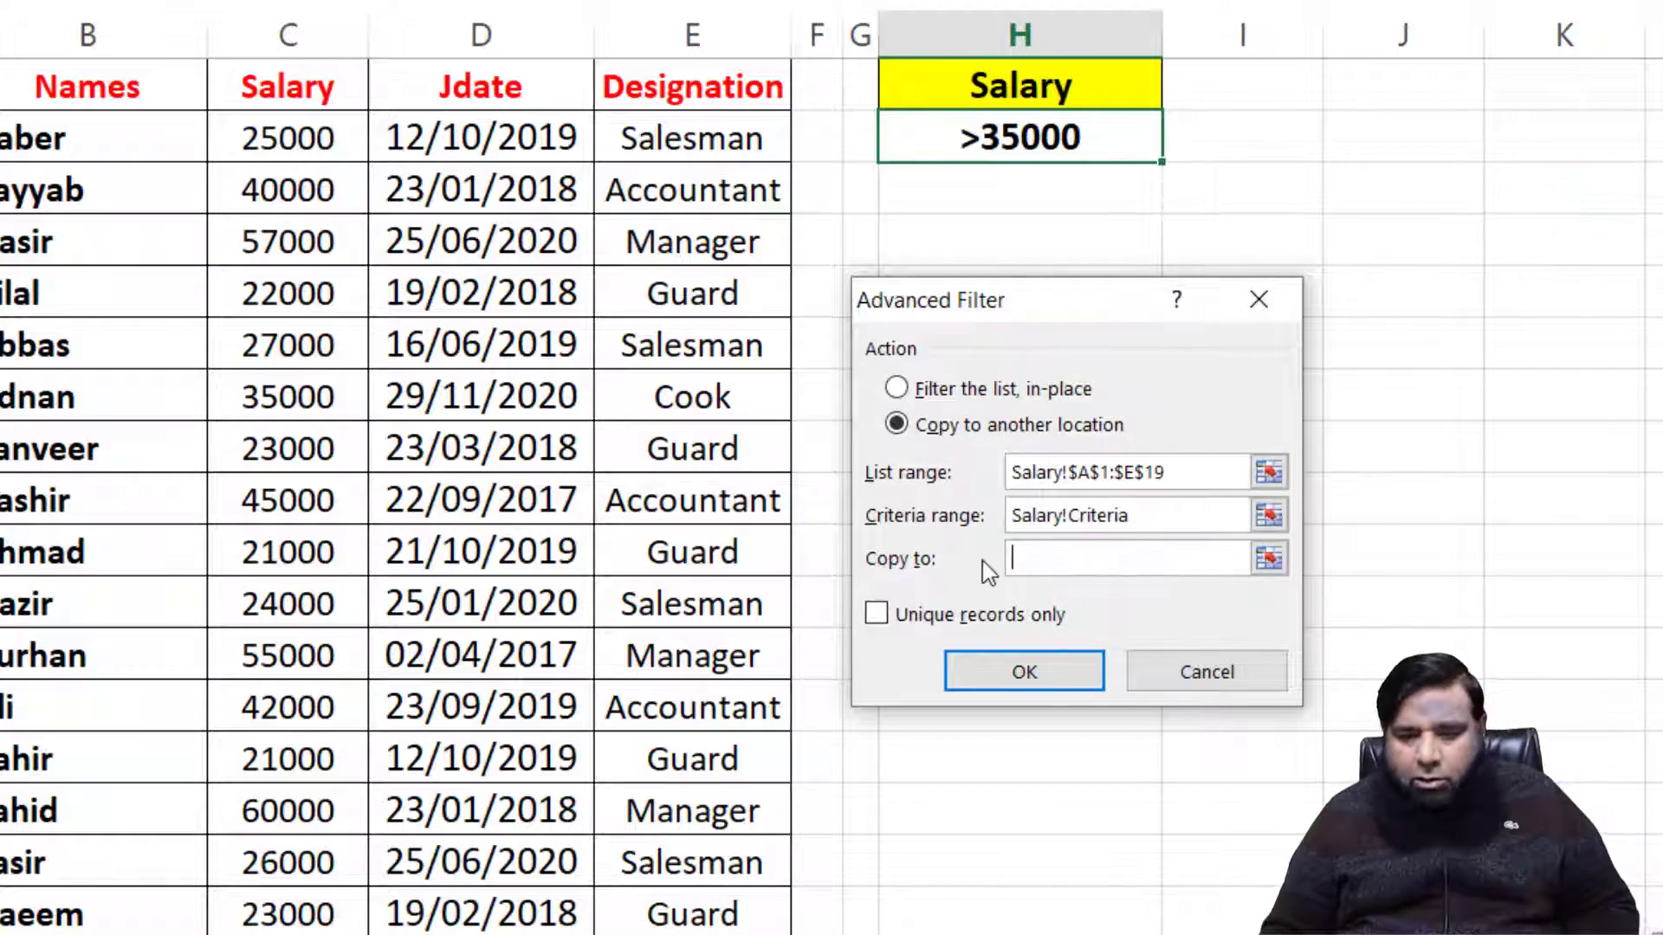
pyautogui.click(1263, 184)
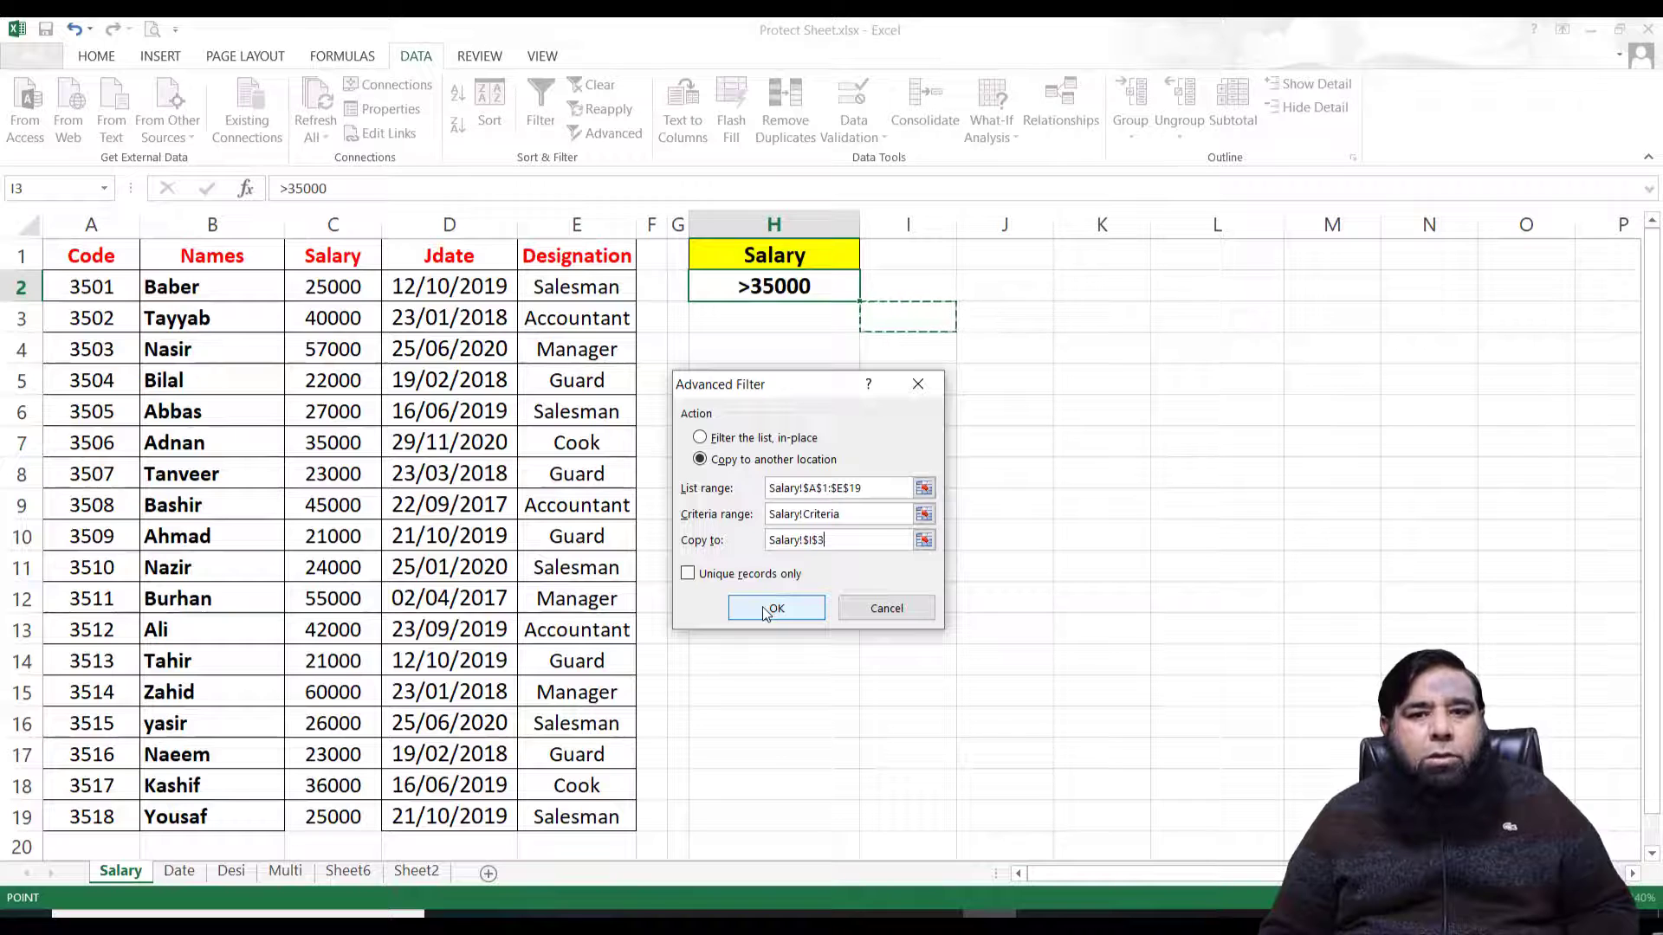
pyautogui.click(775, 609)
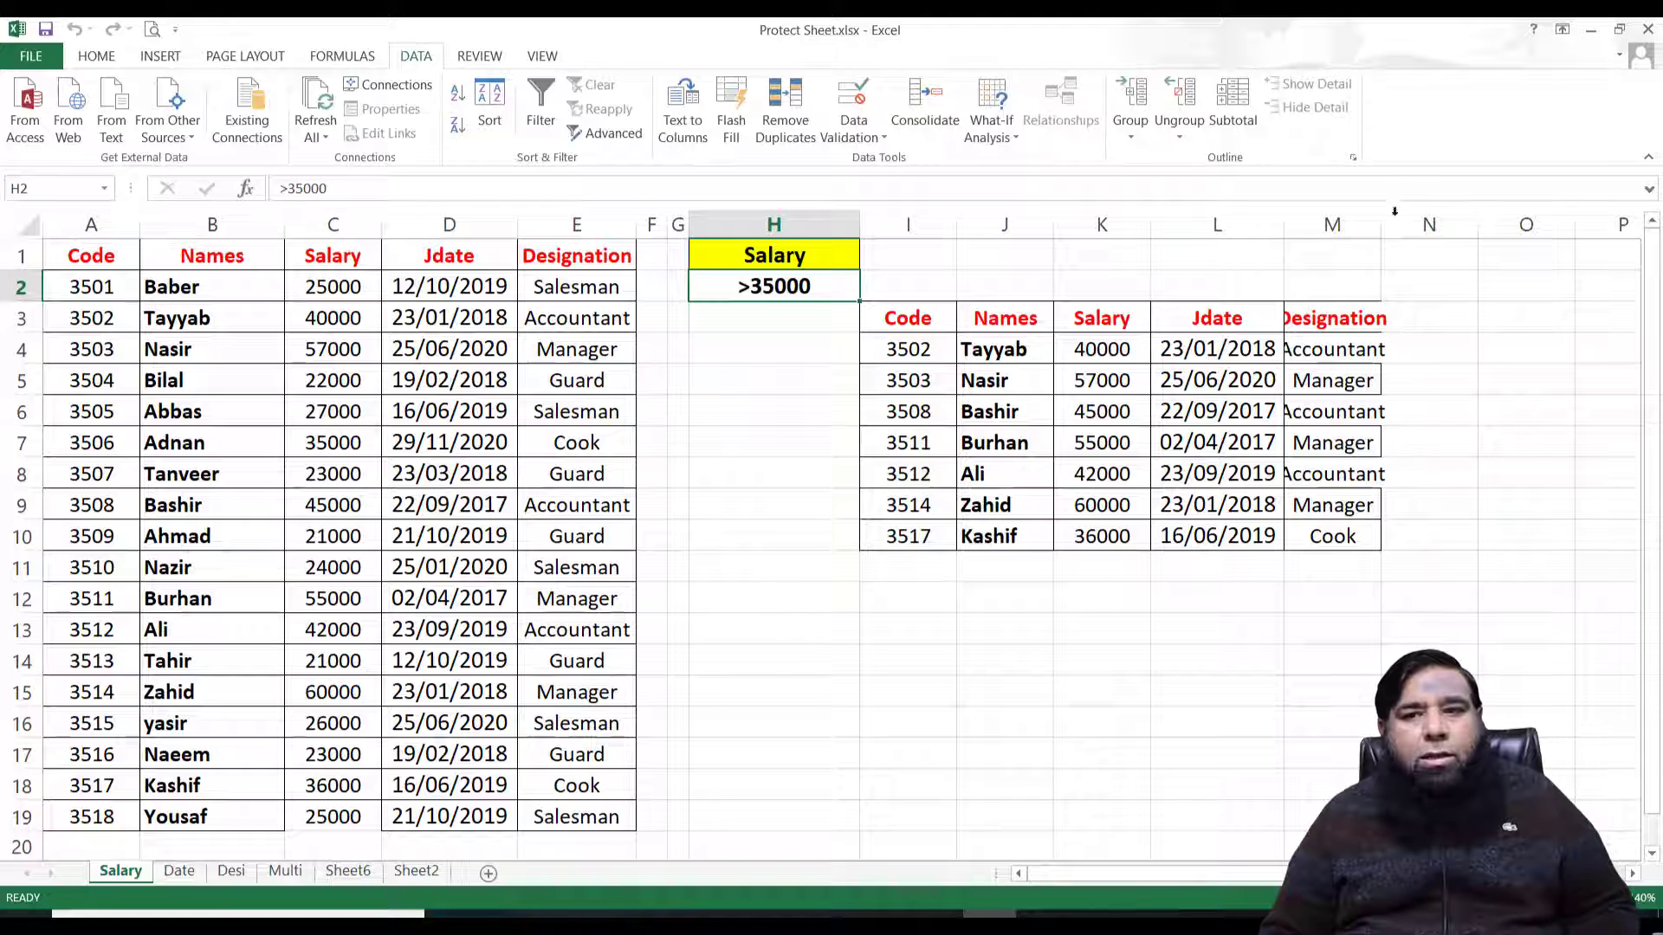
pyautogui.moveTo(1386, 220); pyautogui.dragTo(1421, 223)
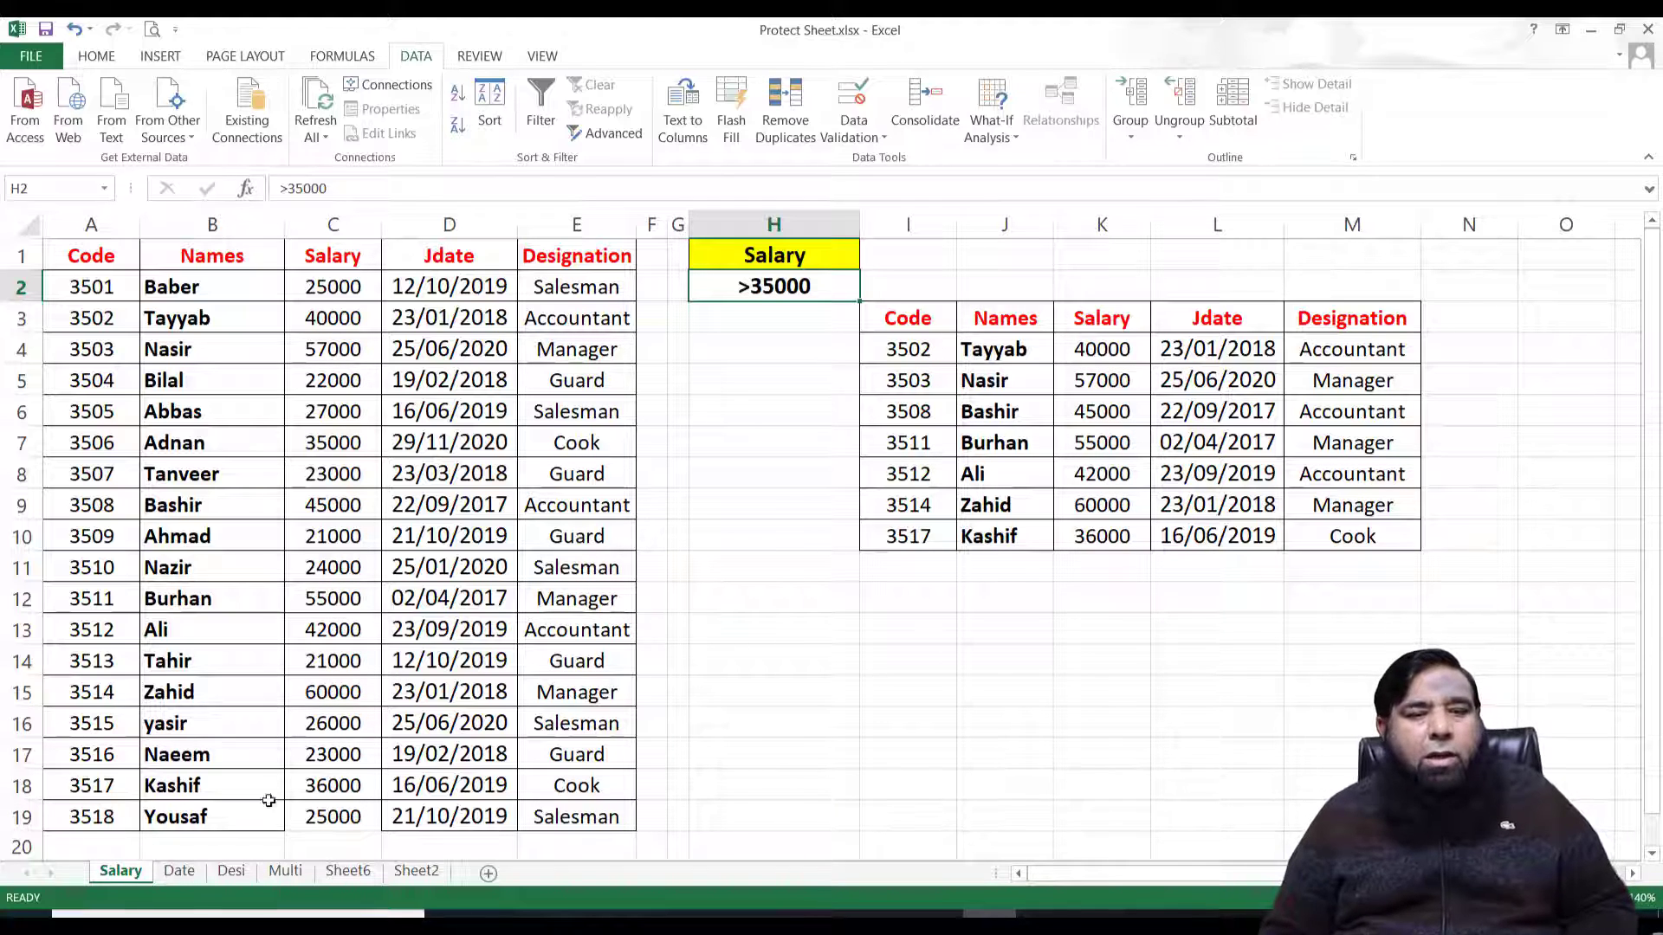
# Step: On the Date sheet, set up an Advanced Filter with list range A1:E20 and criteria range H1:H2
pyautogui.click(194, 876)
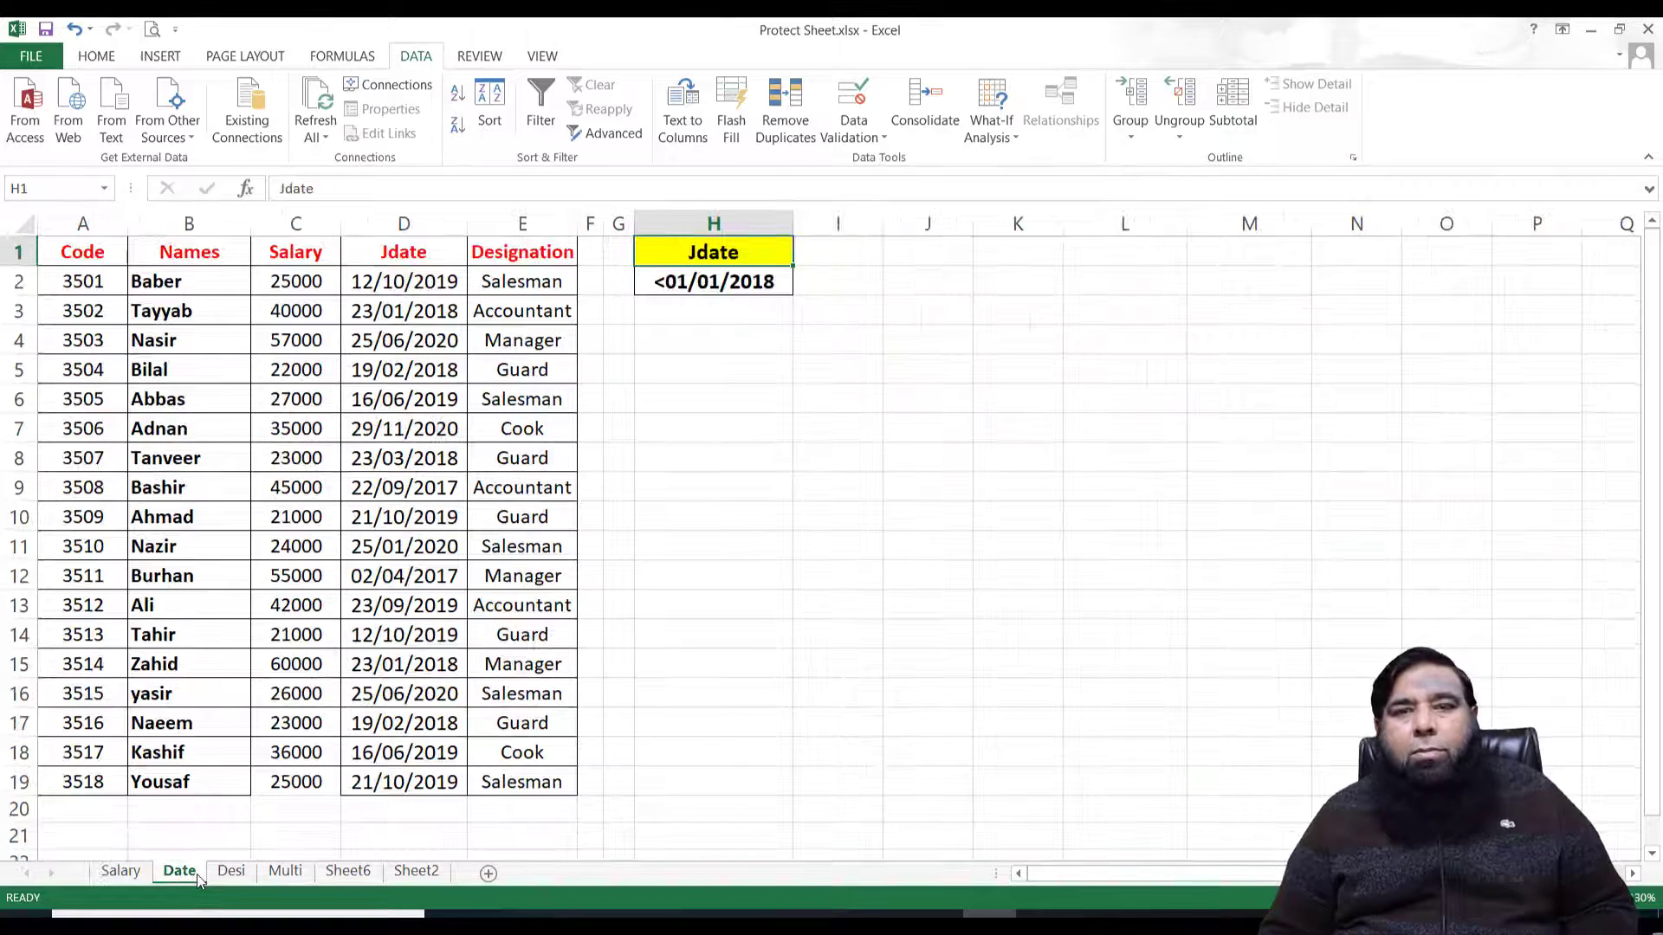
pyautogui.click(293, 331)
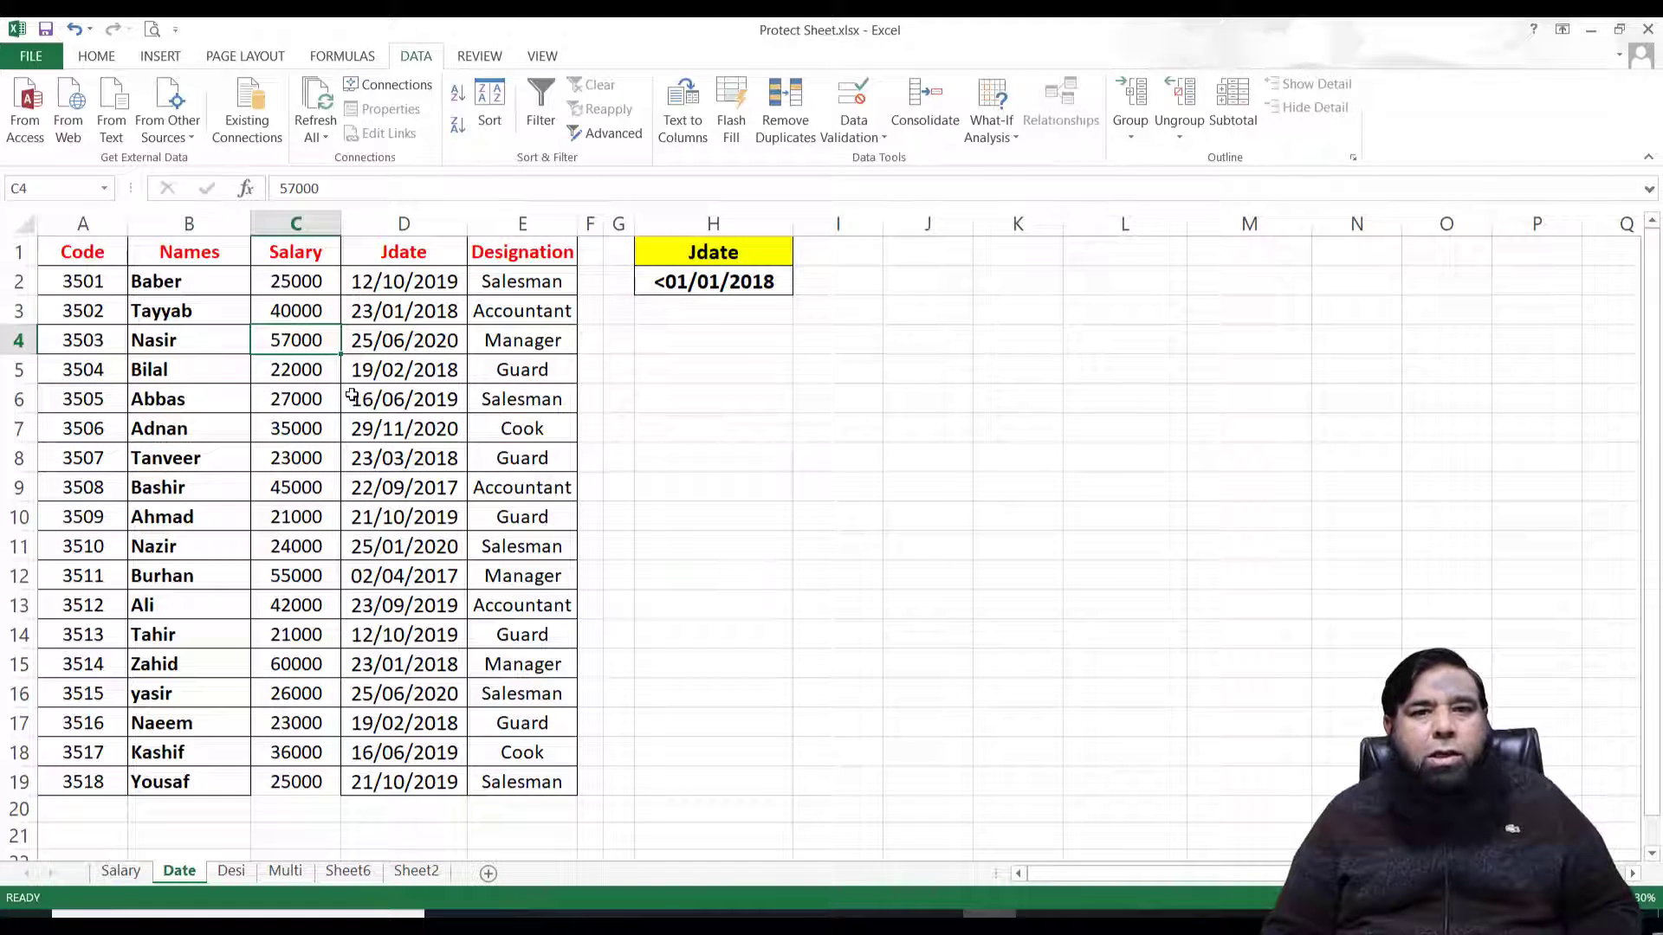
pyautogui.click(601, 133)
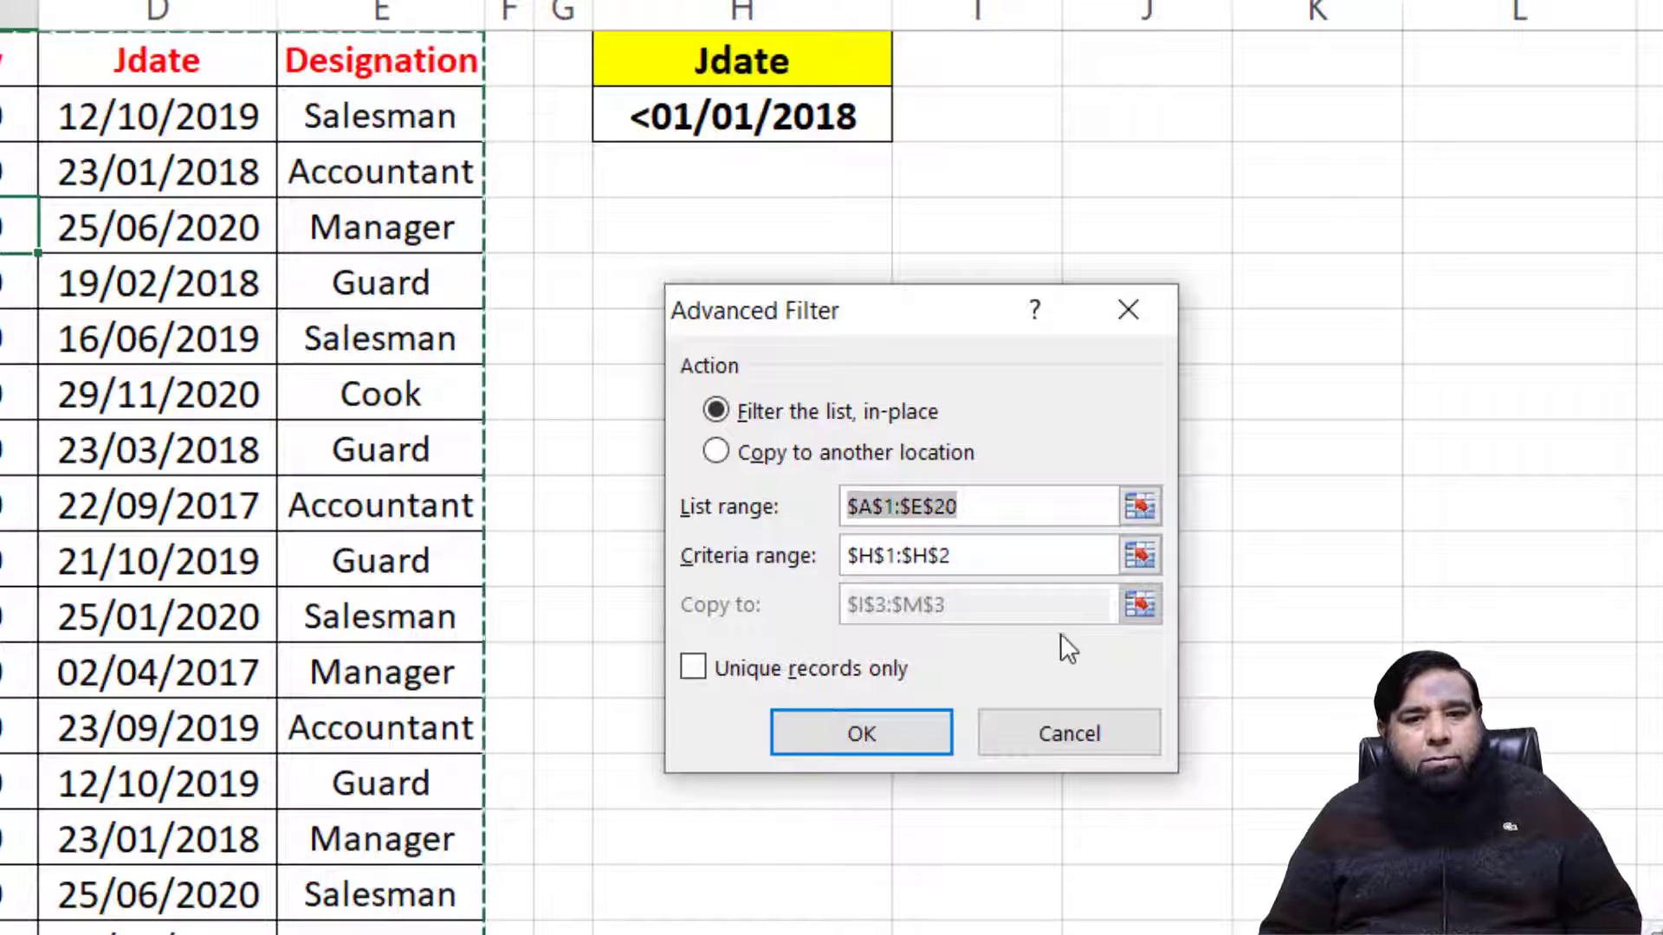
pyautogui.click(1029, 560)
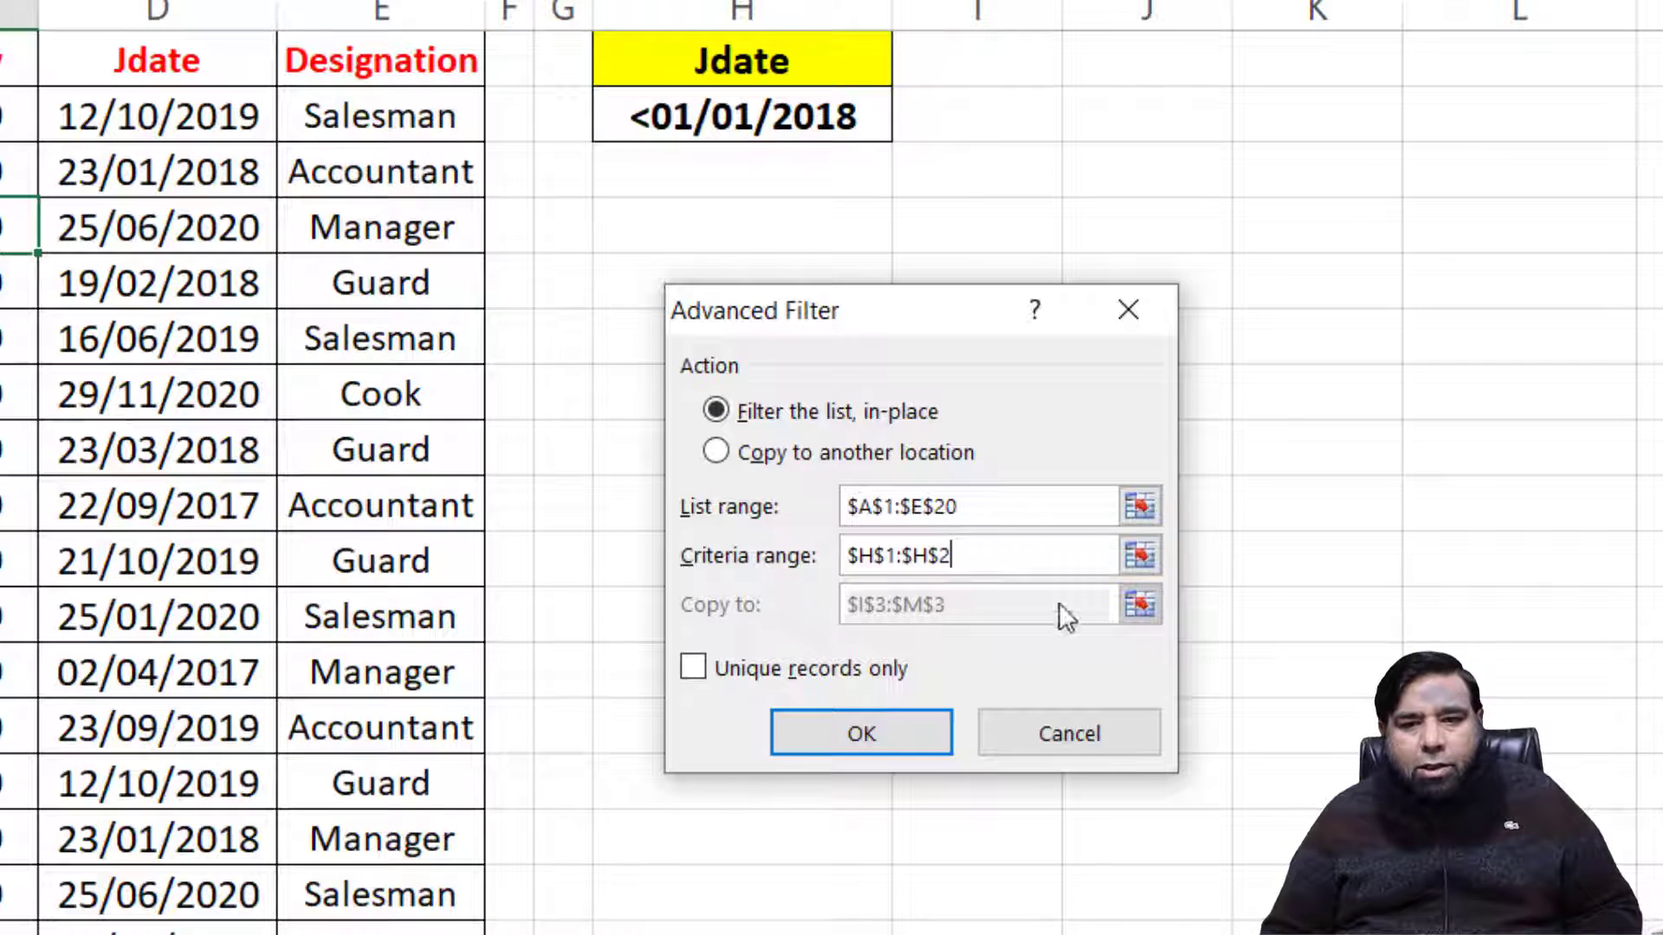
pyautogui.moveTo(1009, 554); pyautogui.dragTo(824, 532)
pyautogui.press('BackSpace')
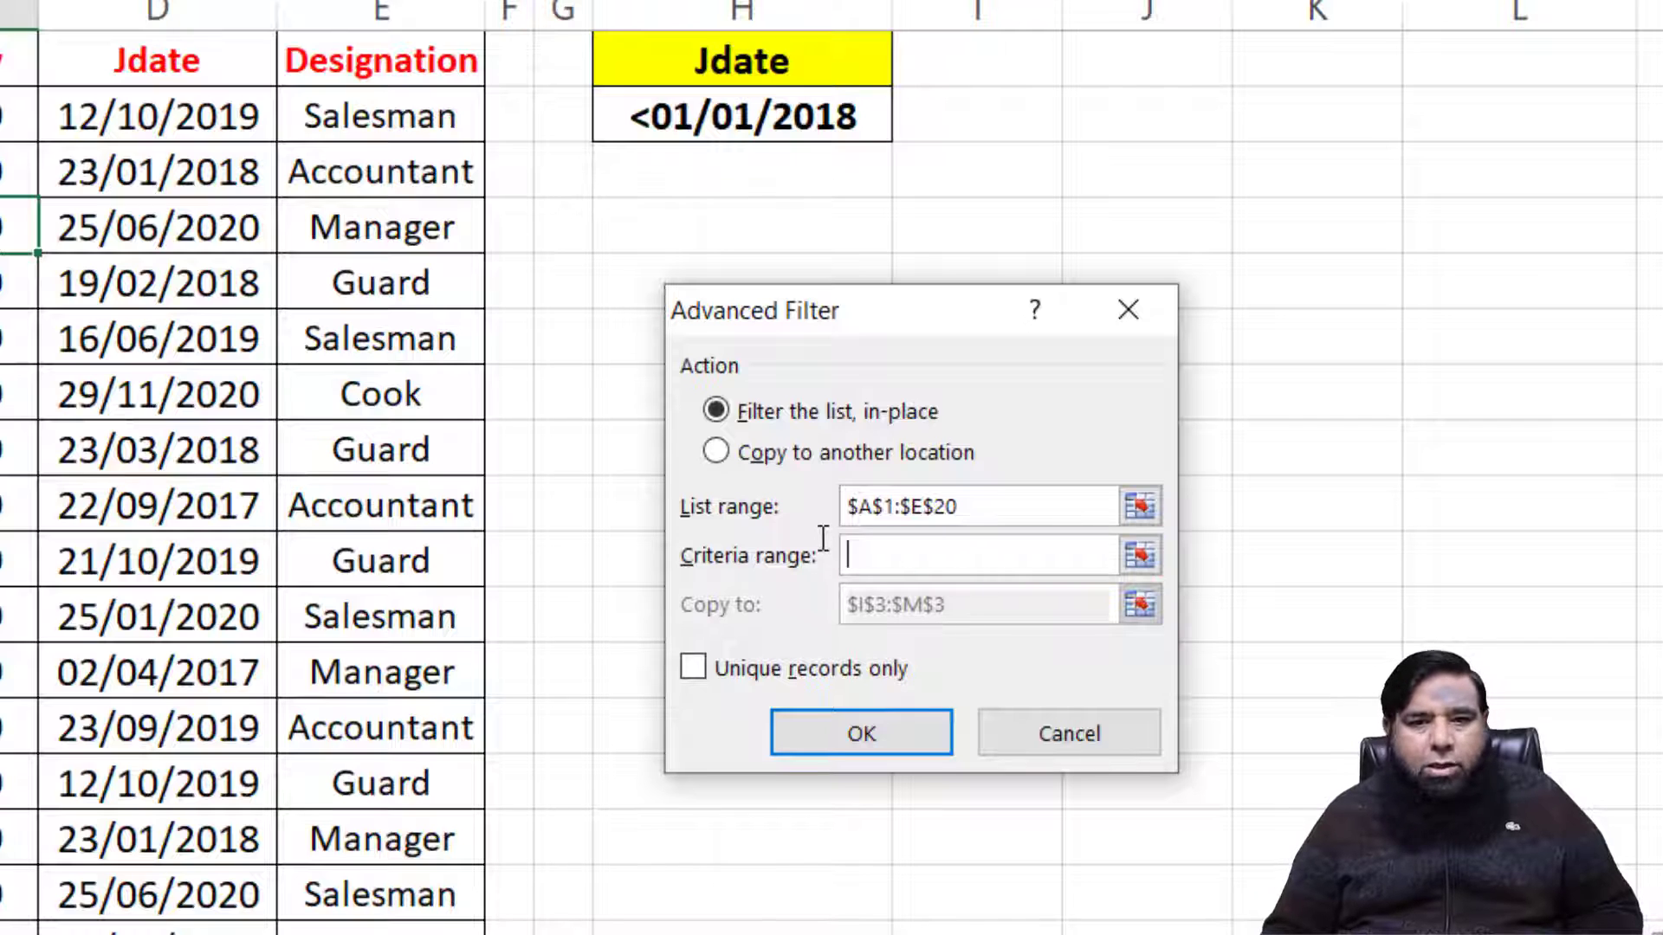
pyautogui.moveTo(762, 67); pyautogui.dragTo(751, 117)
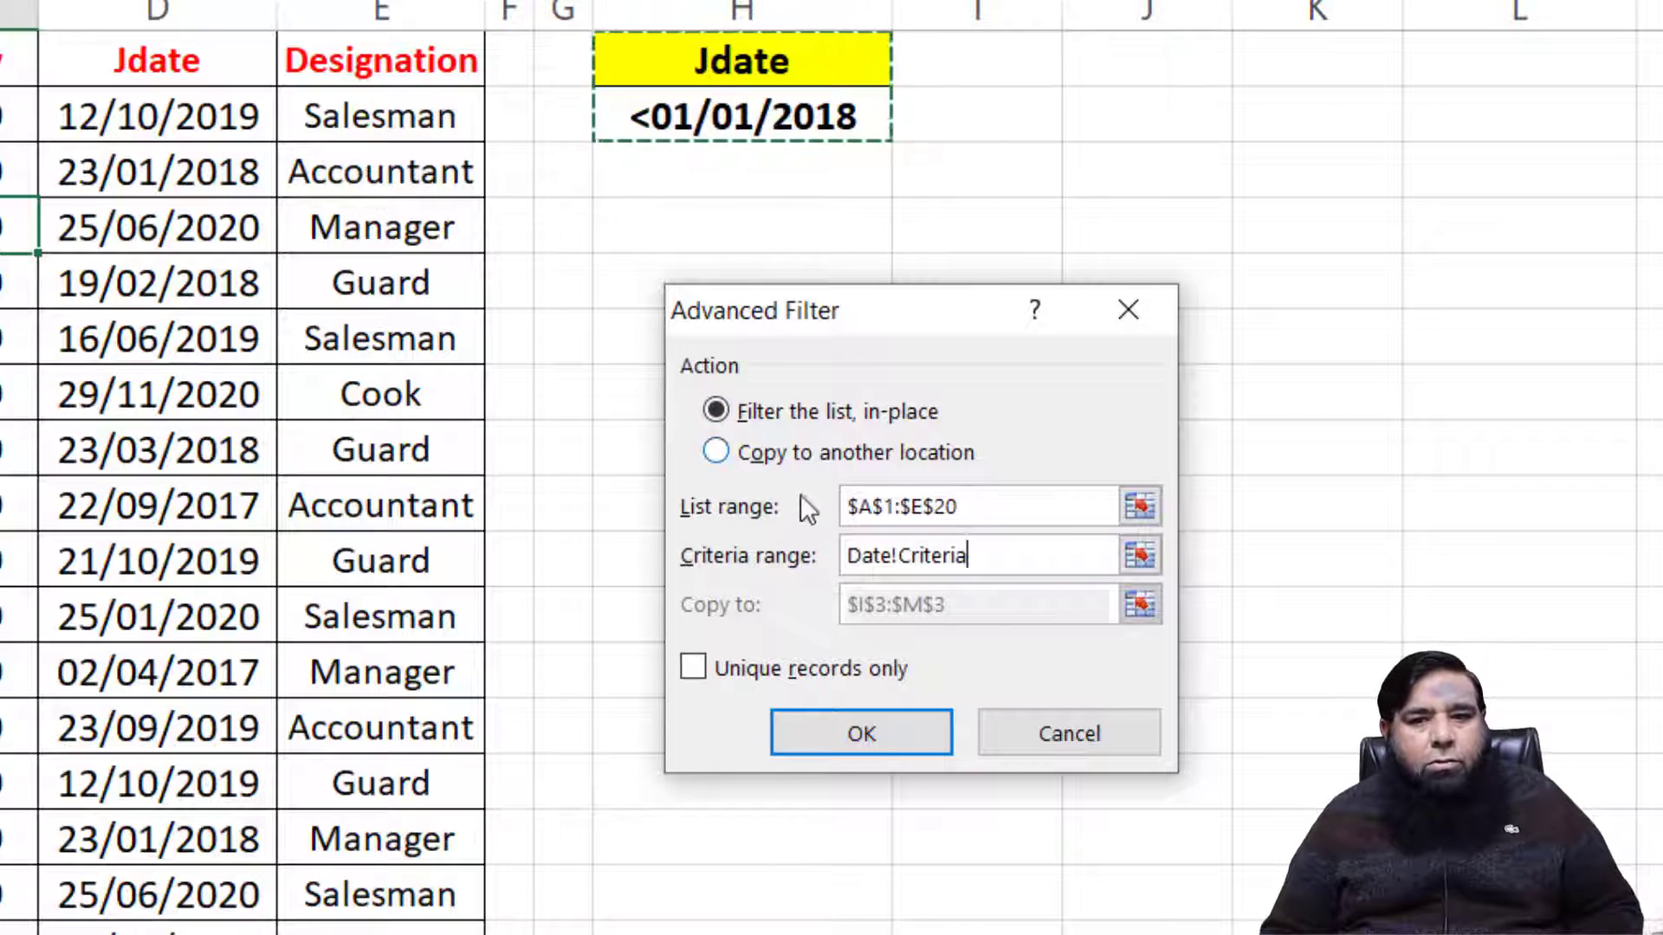
# Step: Run the Date sheet's Advanced Filter with its results copied to another location at I3
pyautogui.click(713, 452)
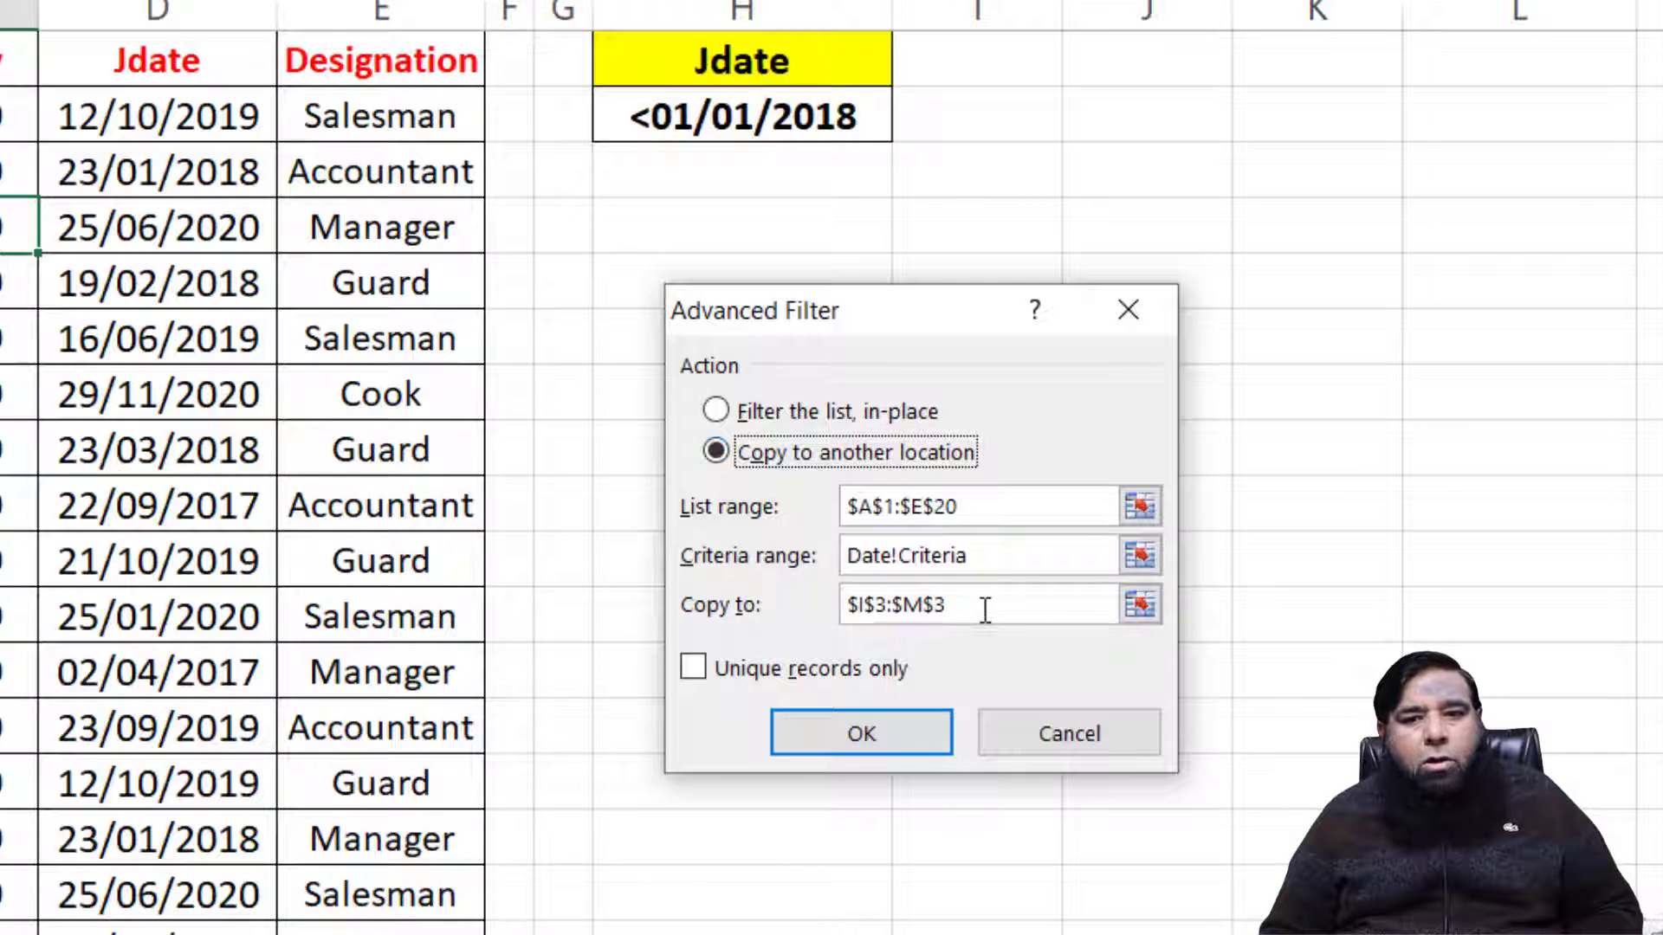
pyautogui.moveTo(985, 609); pyautogui.dragTo(799, 575)
pyautogui.press('BackSpace')
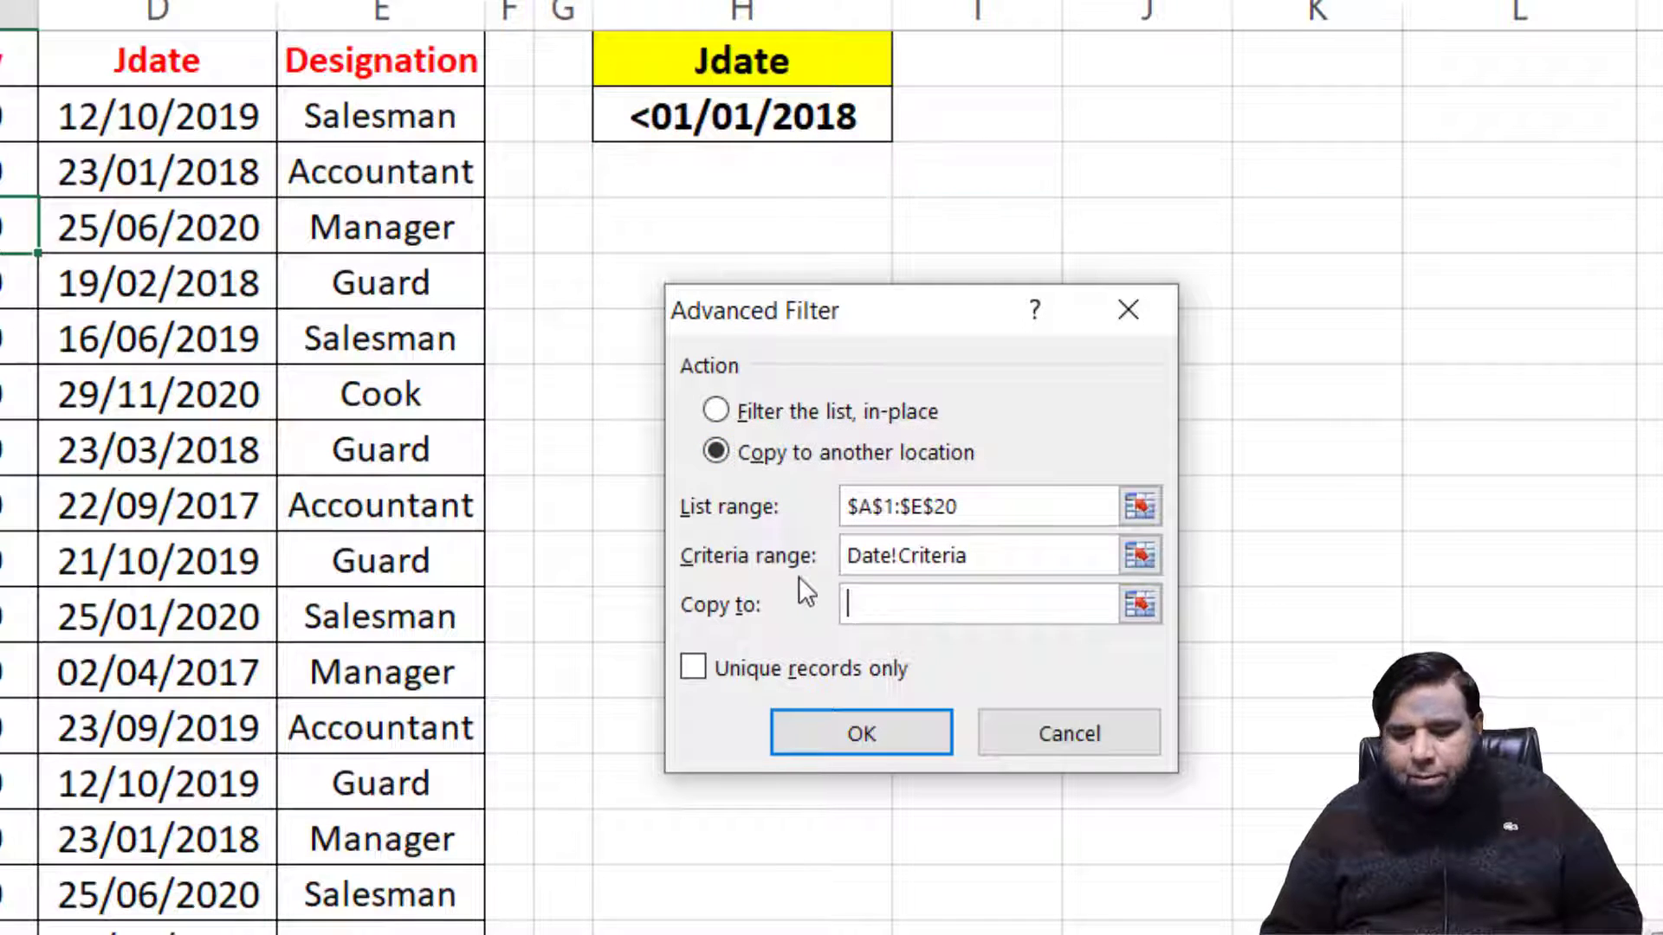
pyautogui.click(987, 192)
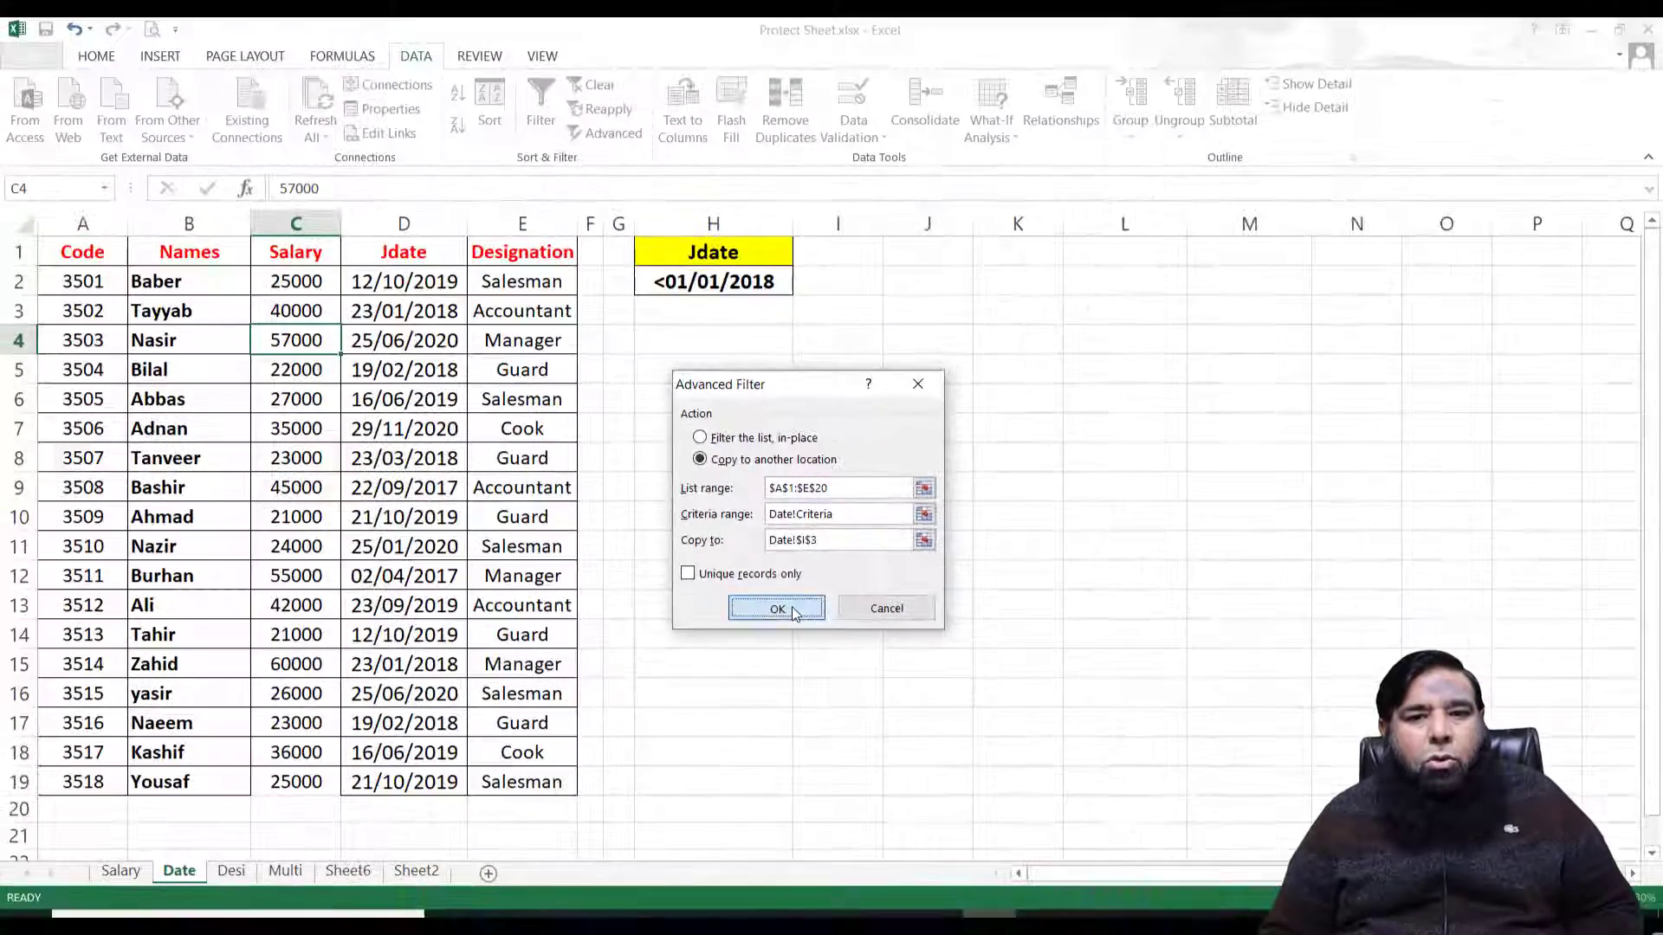
pyautogui.click(792, 606)
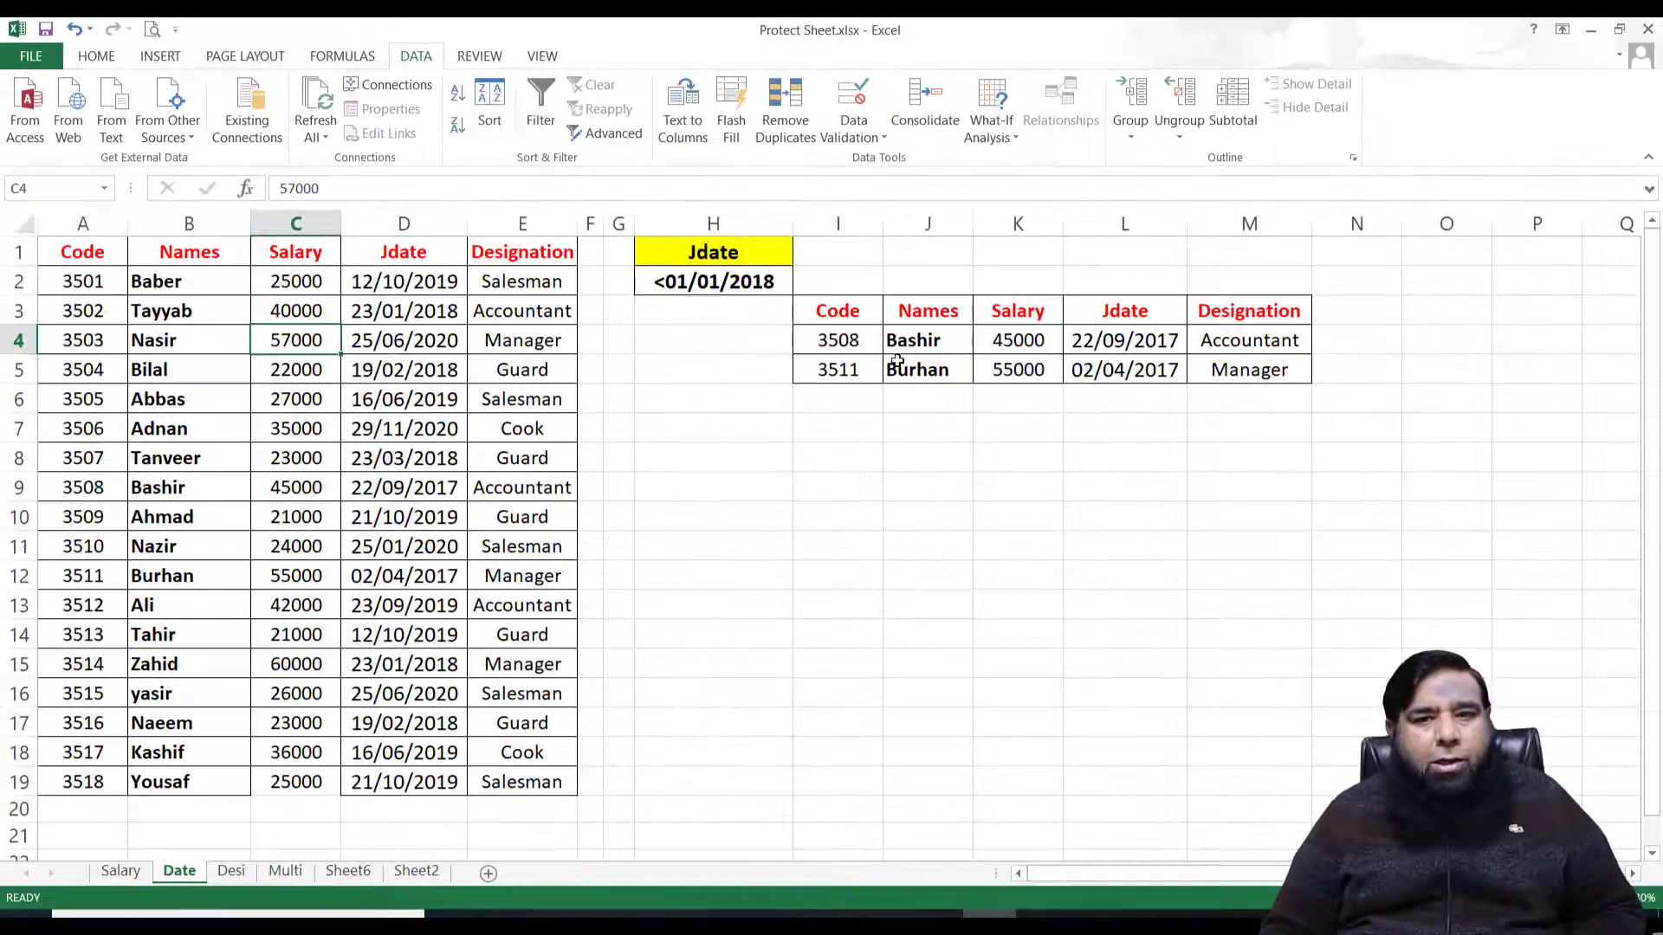
# Step: On the Desi sheet, set up an Advanced Filter with list range A1:E20 and criteria range H1:H2
pyautogui.click(231, 872)
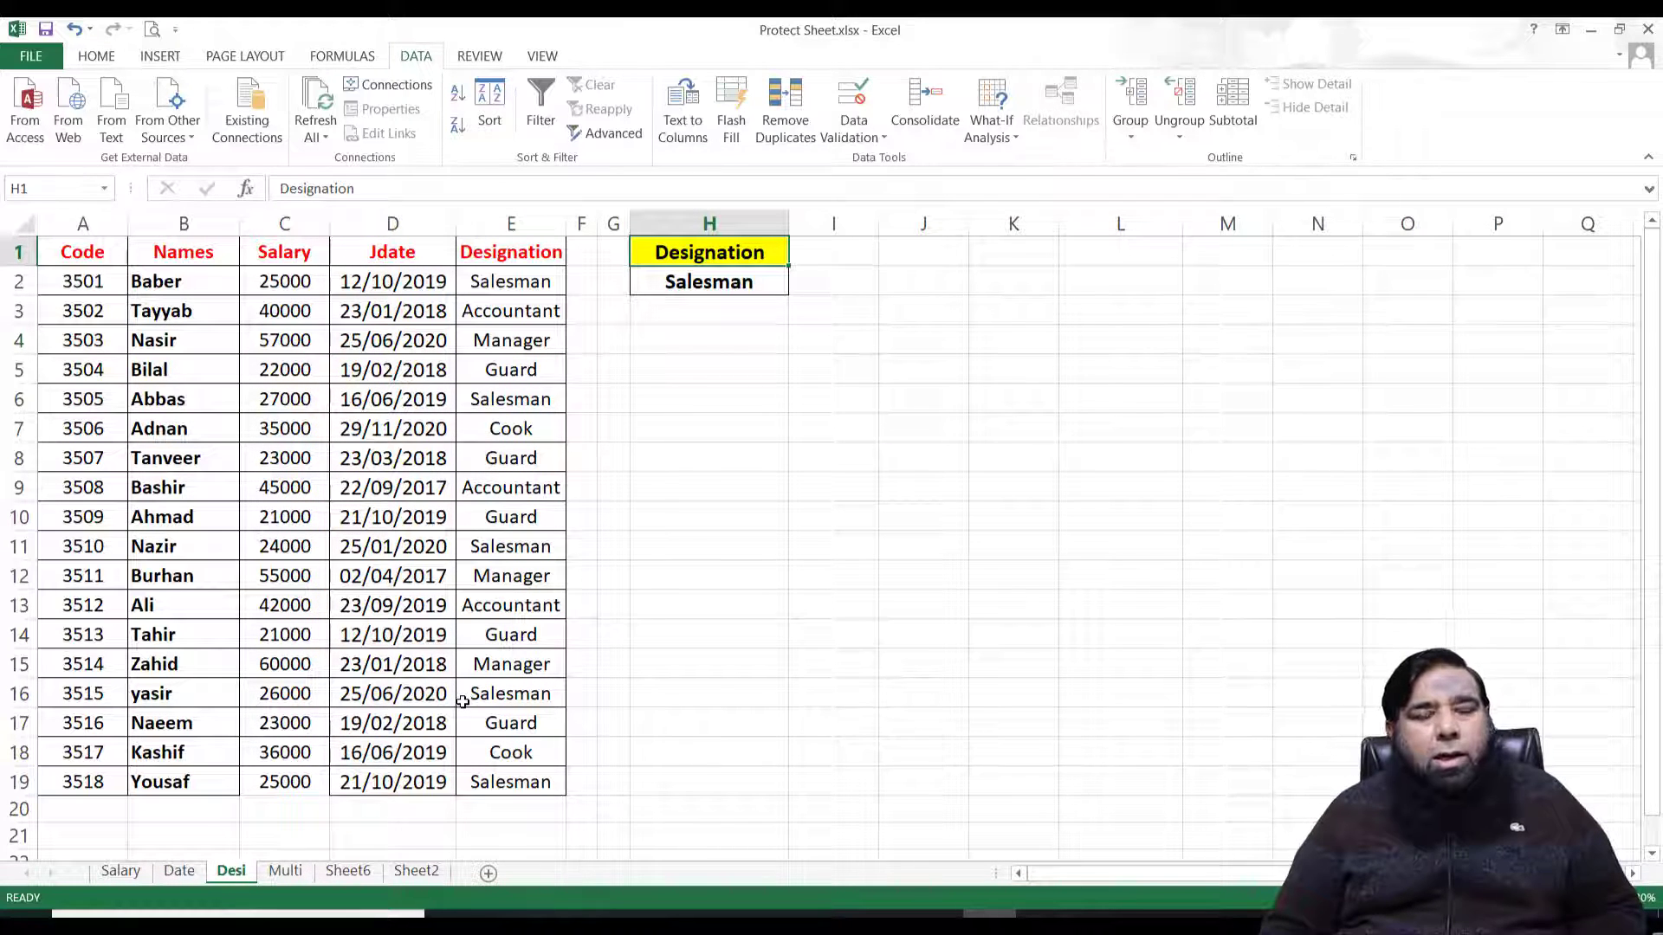
pyautogui.click(389, 343)
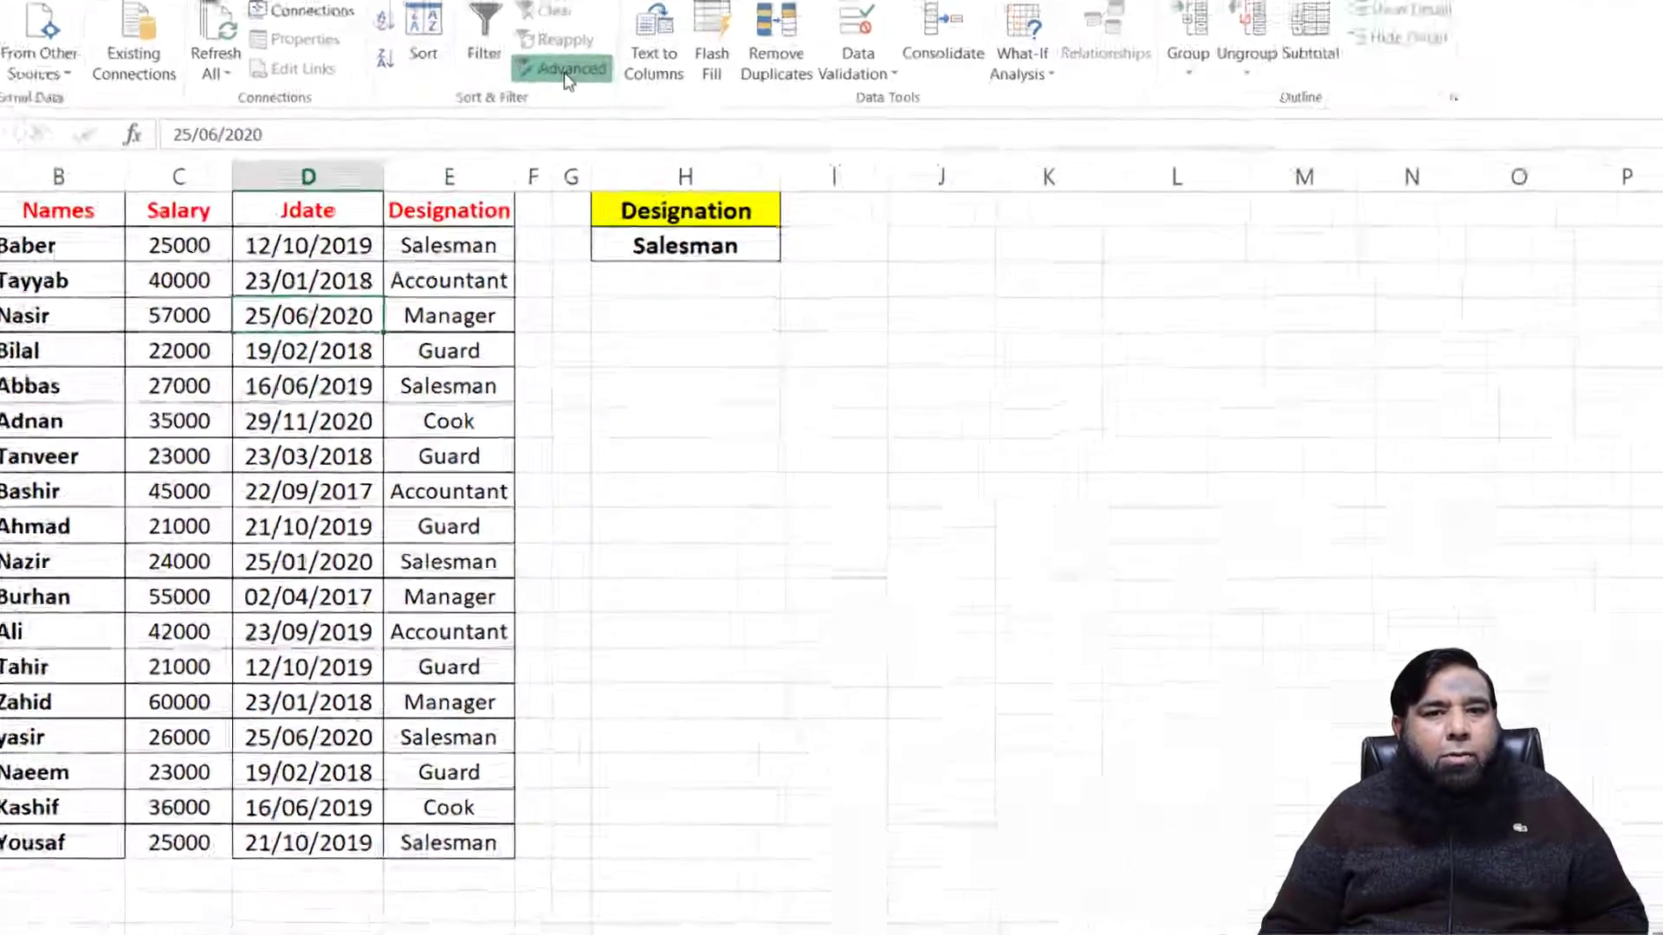
pyautogui.click(609, 132)
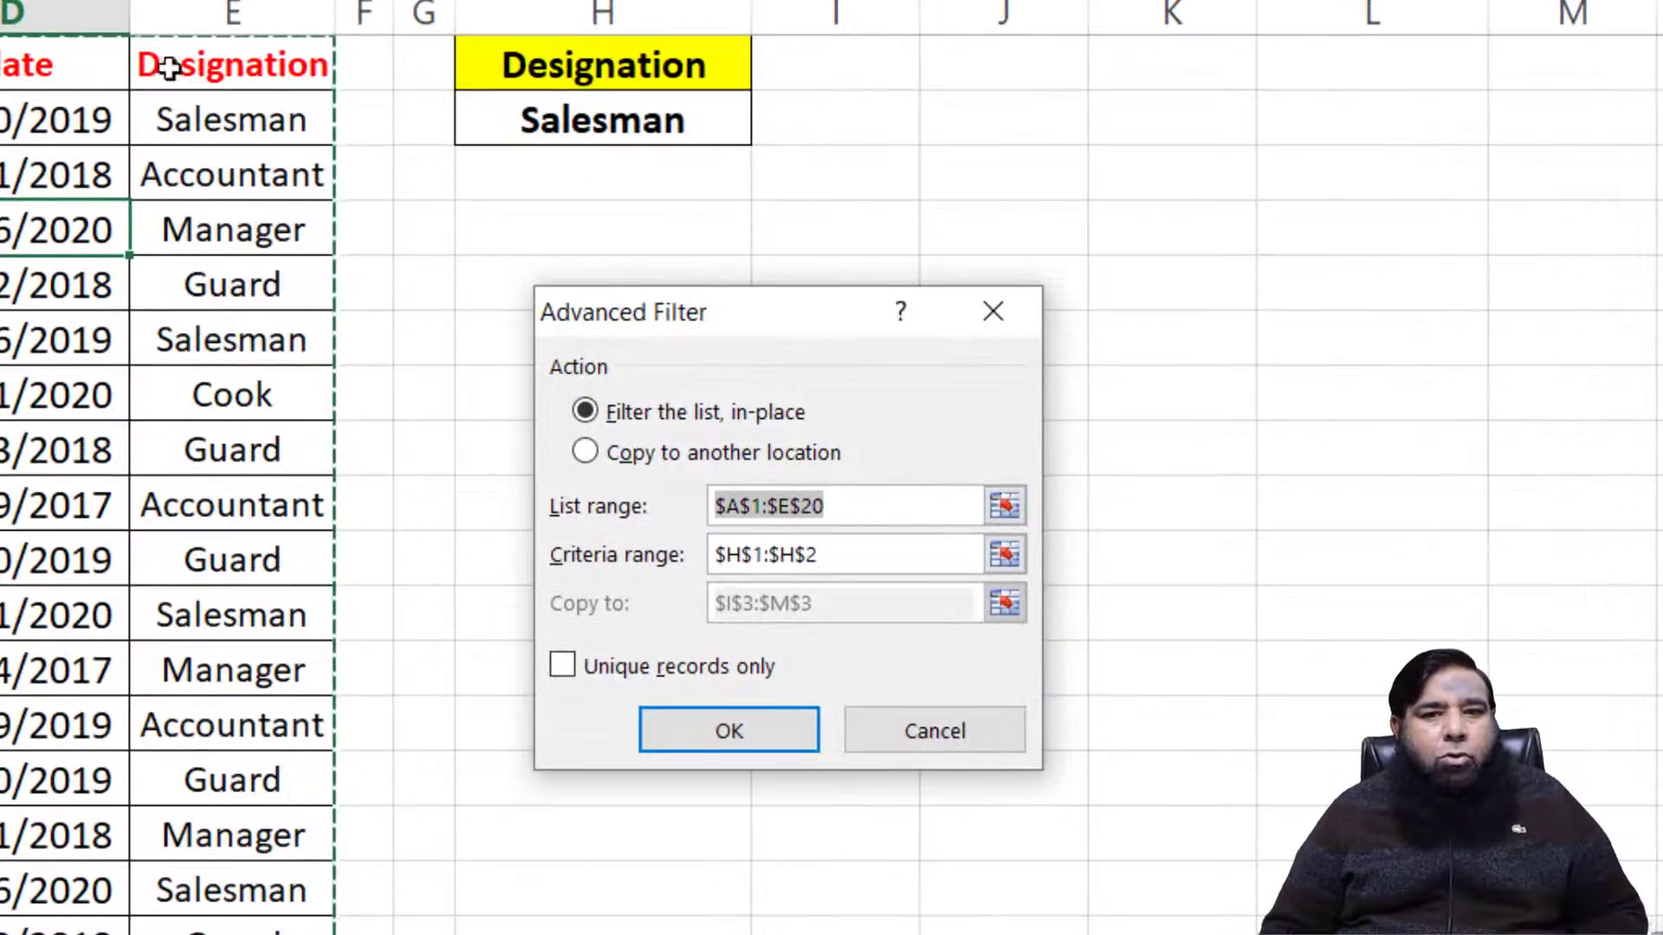
pyautogui.moveTo(862, 554); pyautogui.dragTo(595, 544)
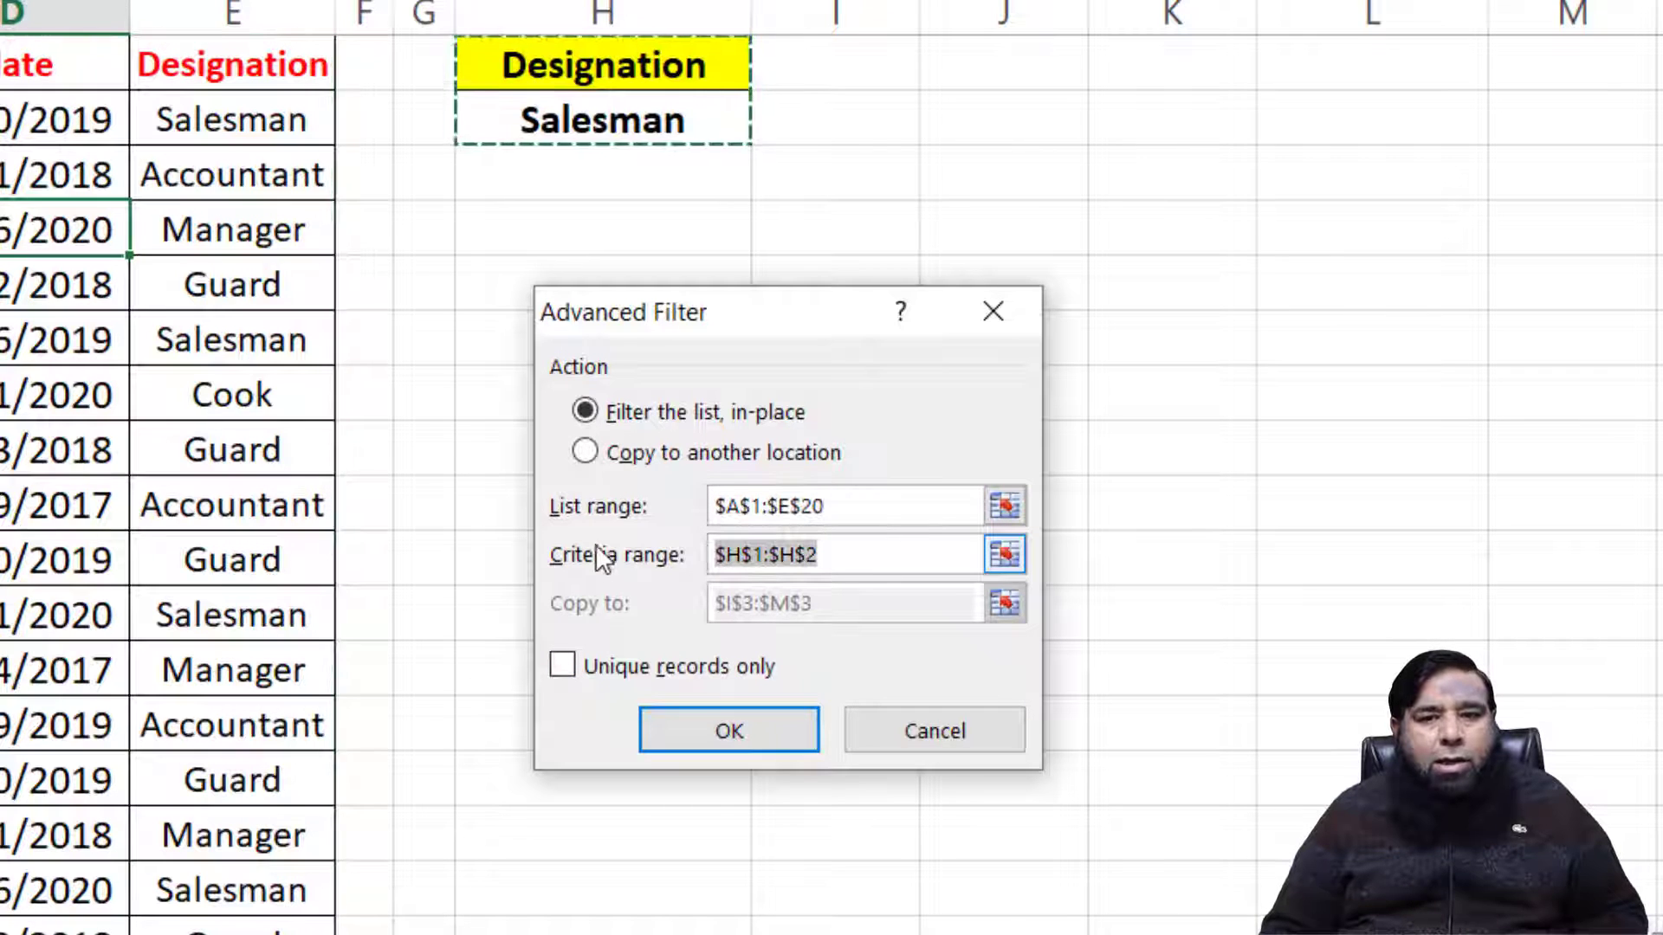
pyautogui.press('BackSpace')
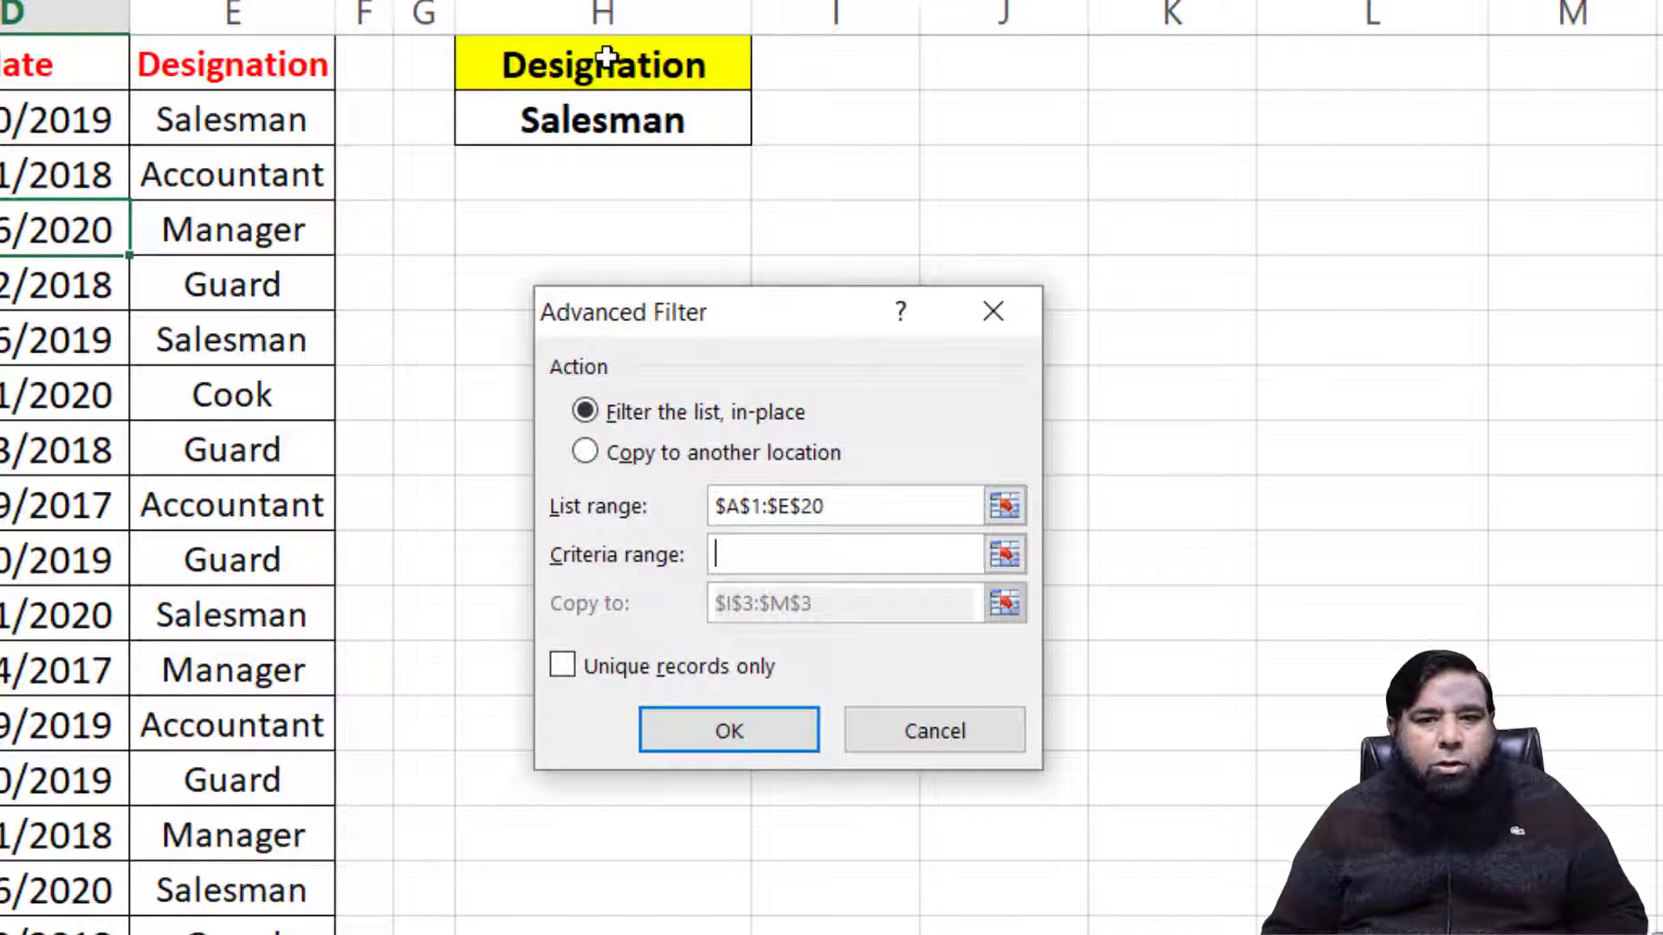
pyautogui.moveTo(605, 60); pyautogui.dragTo(606, 117)
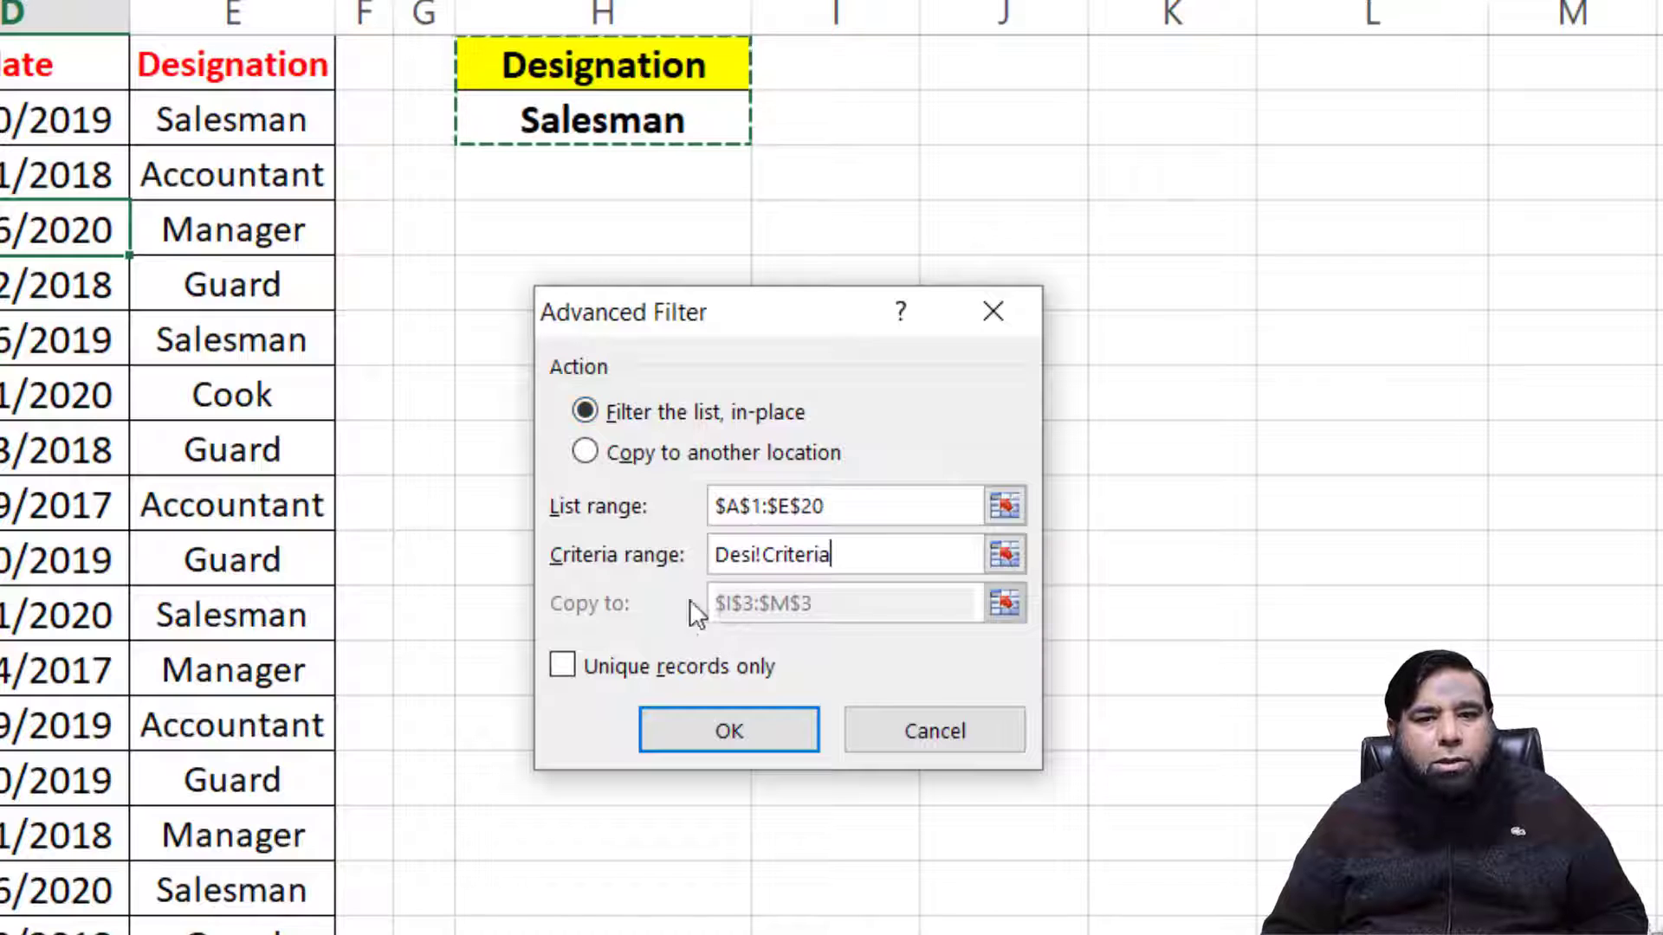
# Step: Run the Desi sheet's Advanced Filter with results copied to I3, and widen column M to fit the Designation header
pyautogui.click(615, 460)
pyautogui.moveTo(832, 603); pyautogui.dragTo(678, 601)
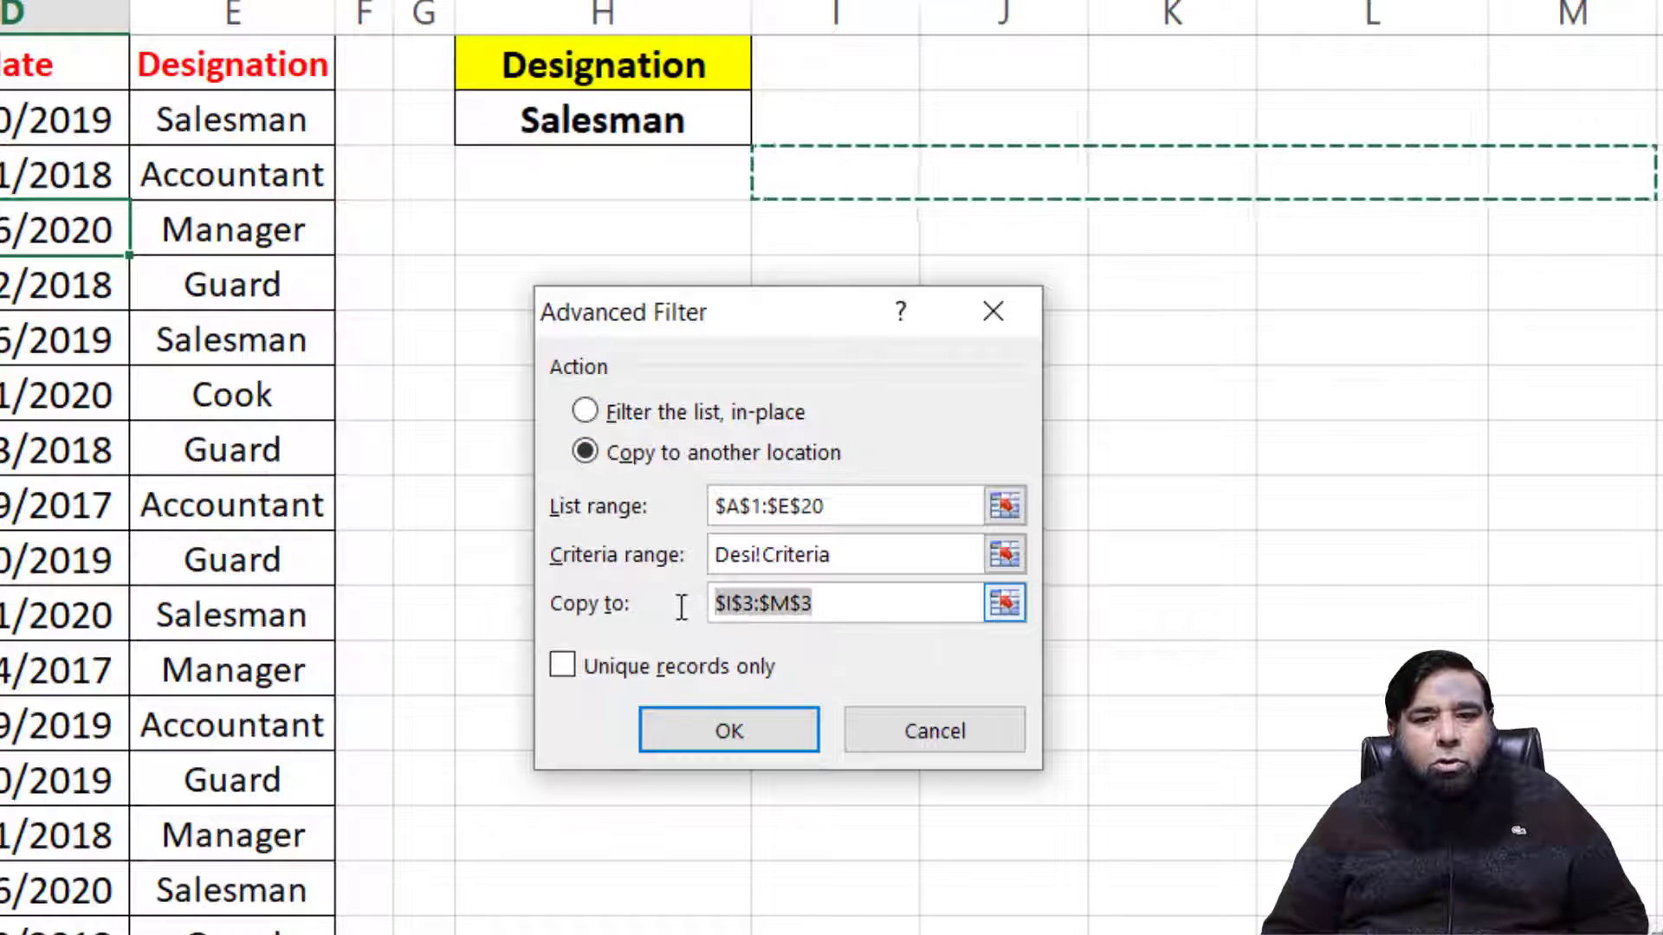
pyautogui.press('BackSpace')
pyautogui.click(857, 187)
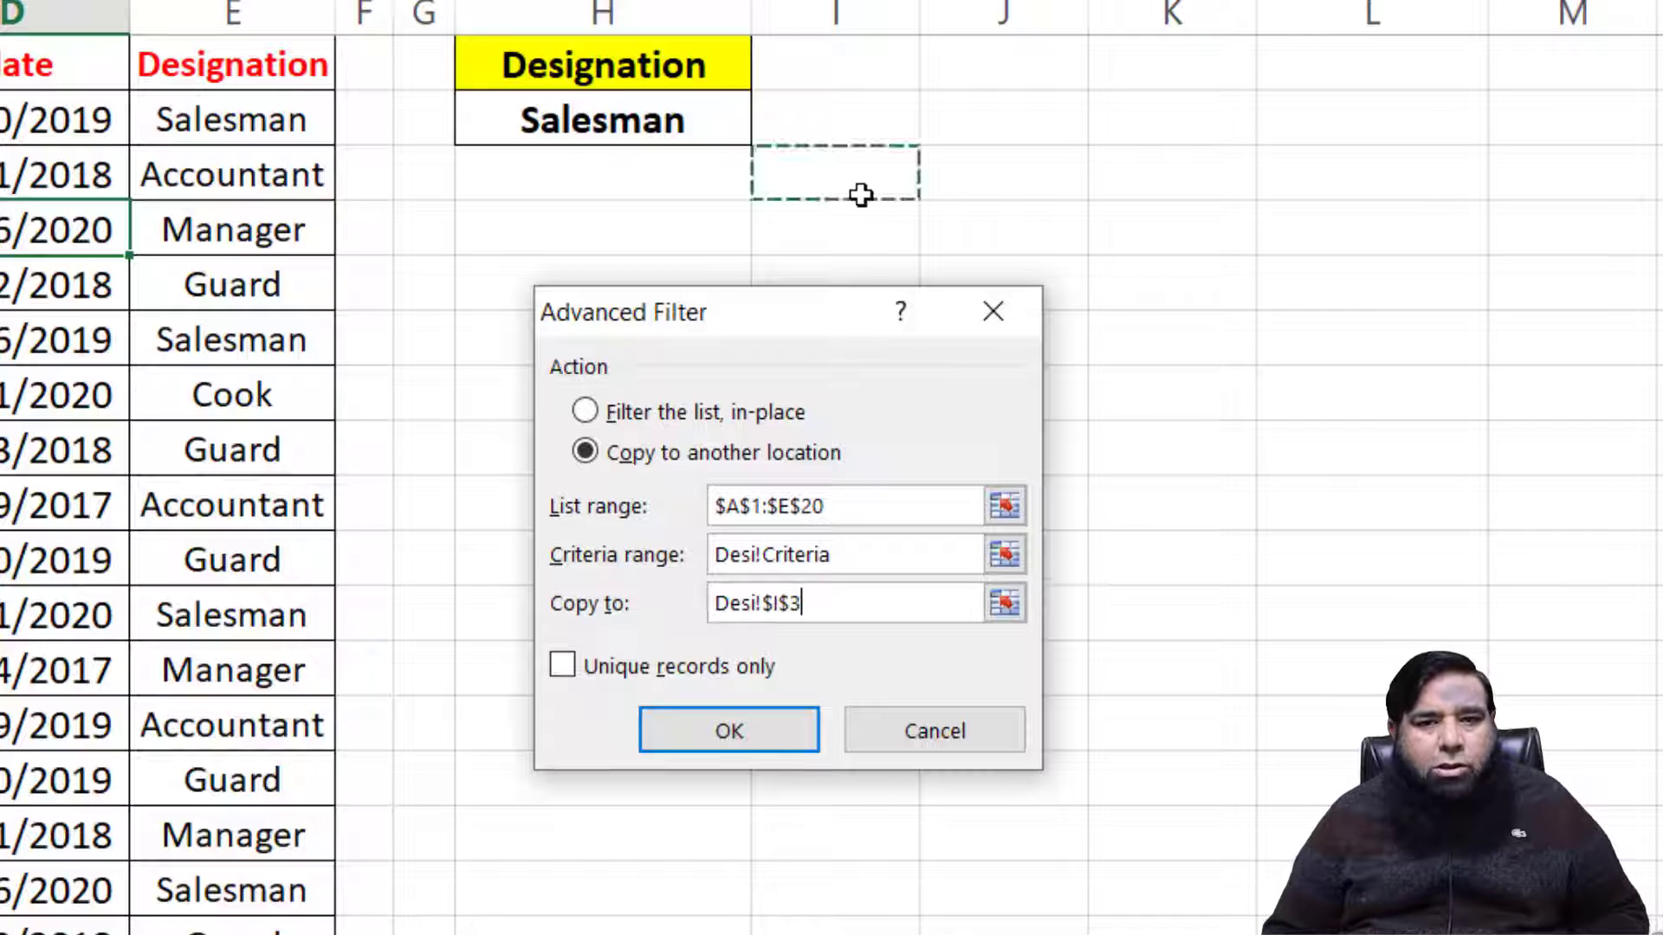
pyautogui.click(778, 727)
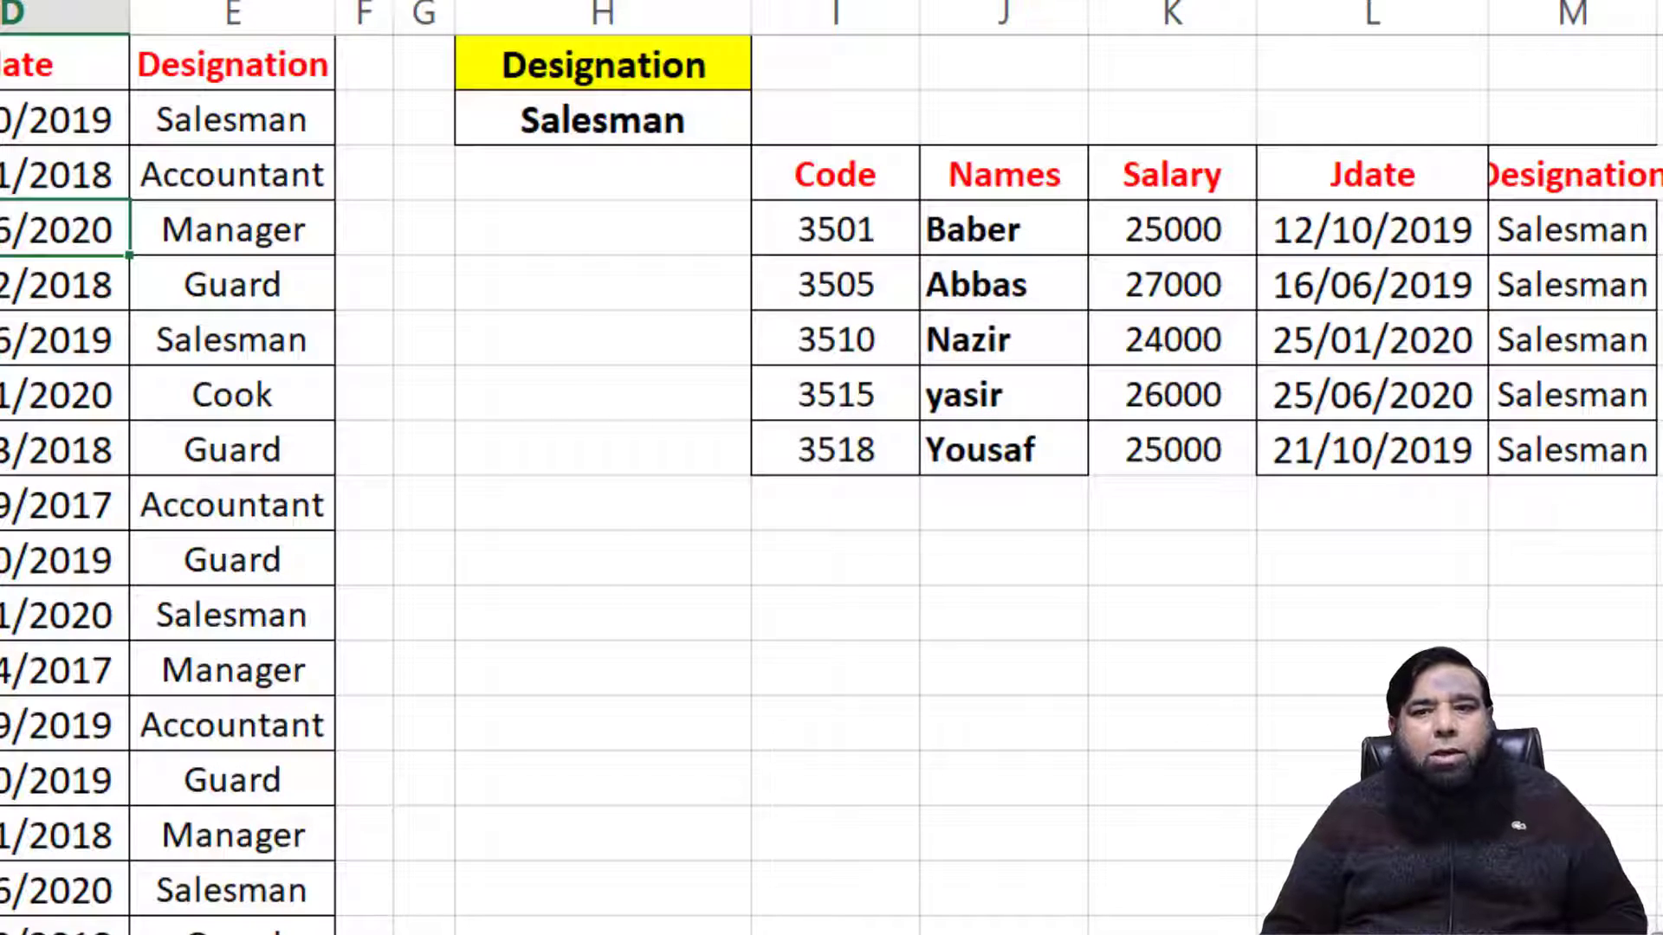
pyautogui.doubleClick(1655, 15)
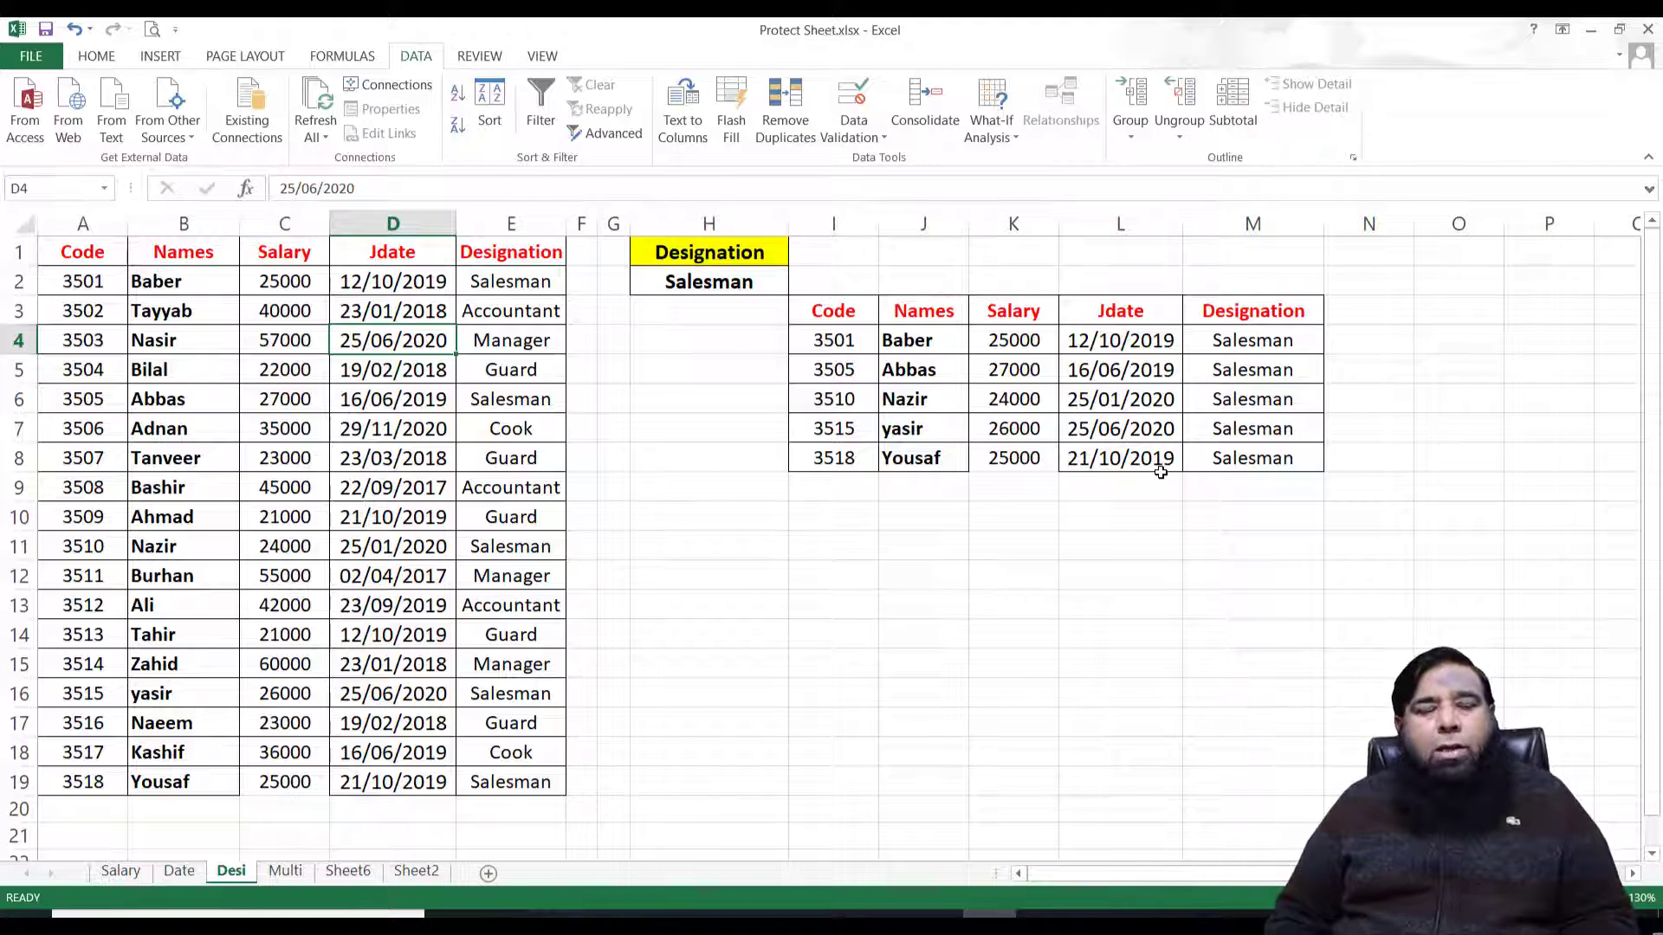
# Step: Turn off the filter on the Multi sheet's employee table
pyautogui.click(285, 874)
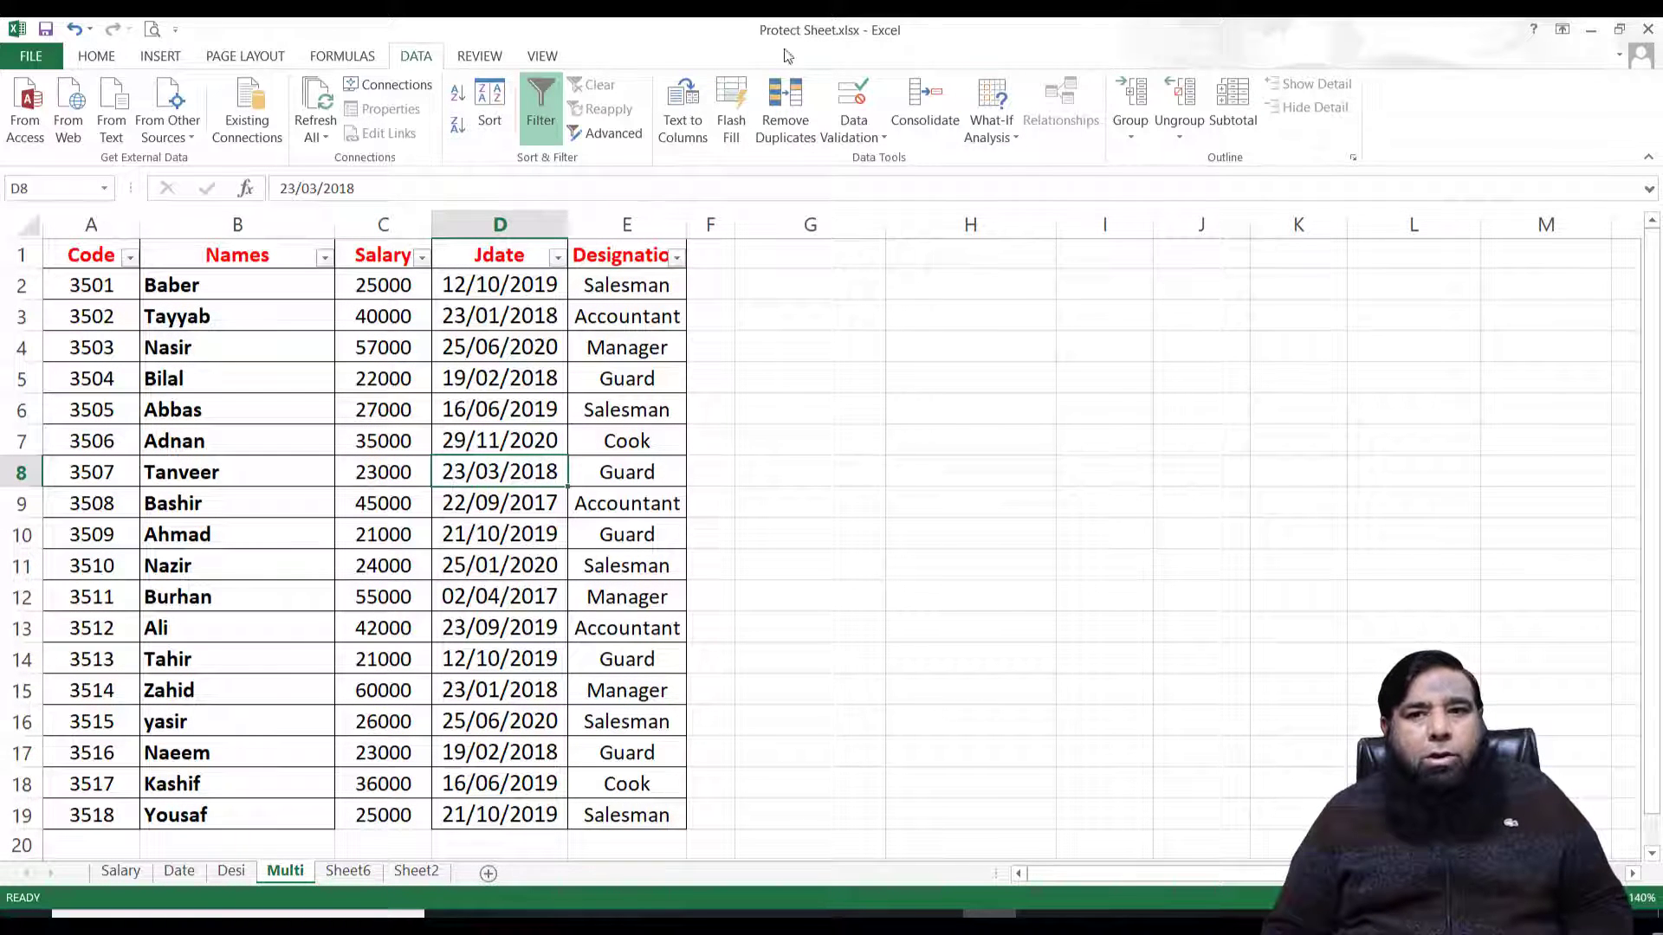
pyautogui.click(537, 104)
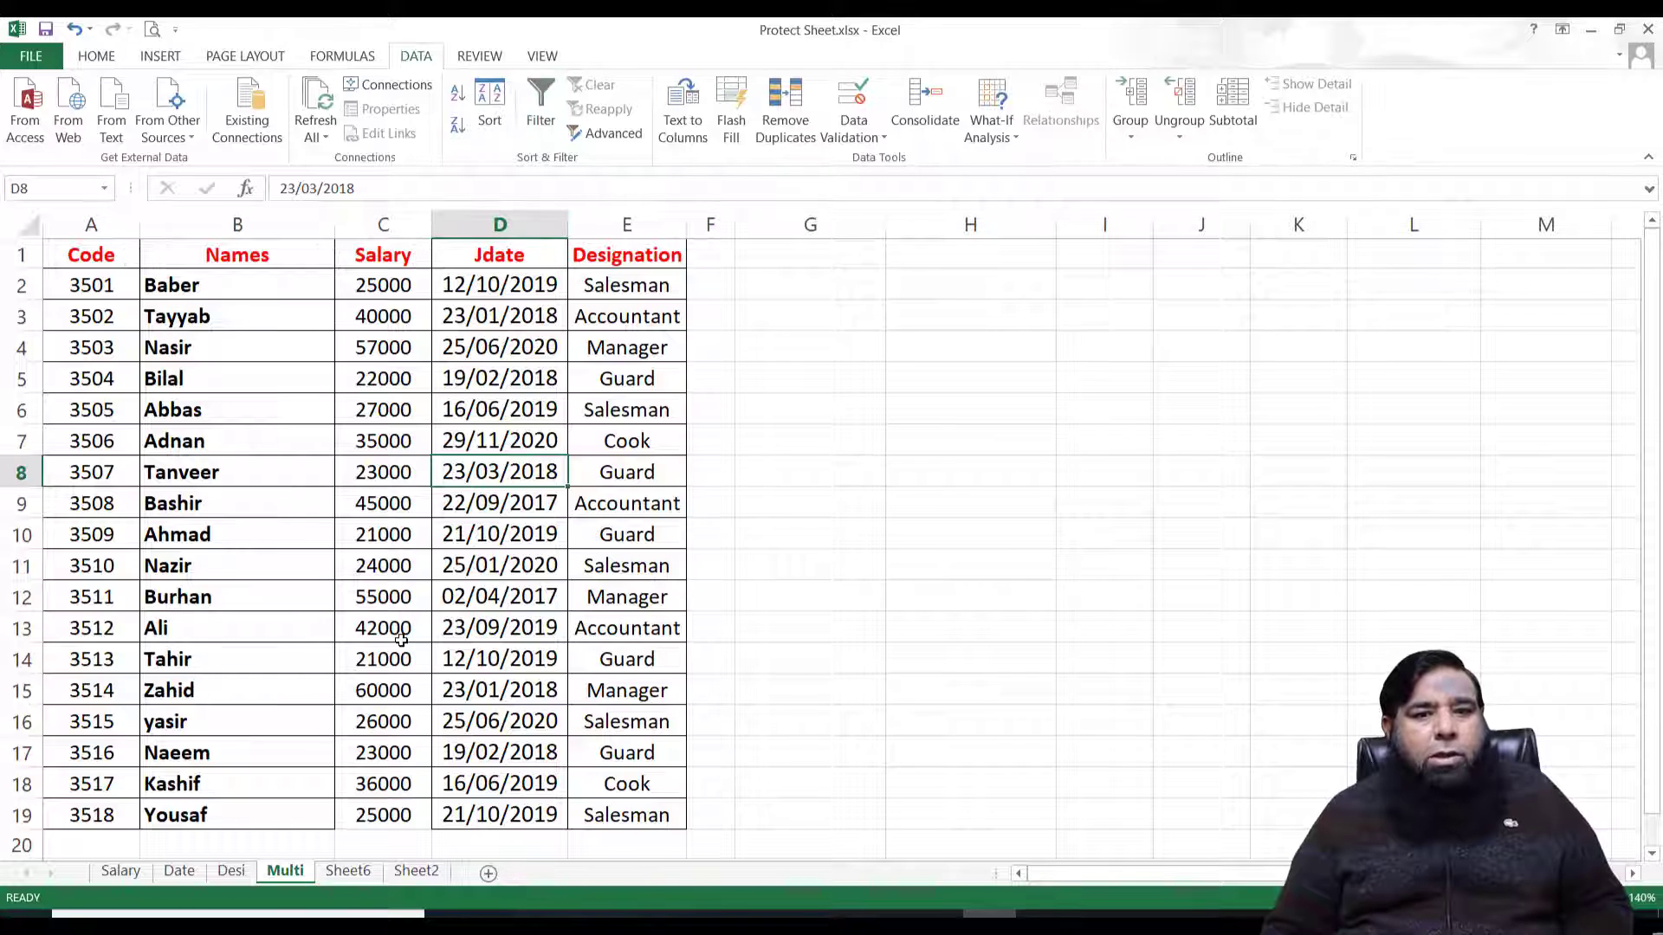
# Step: From Sheet2, set up an Advanced Filter with the Multi sheet's A1:E19 as list range and Sheet2's D1:D2 as criteria range
pyautogui.click(418, 872)
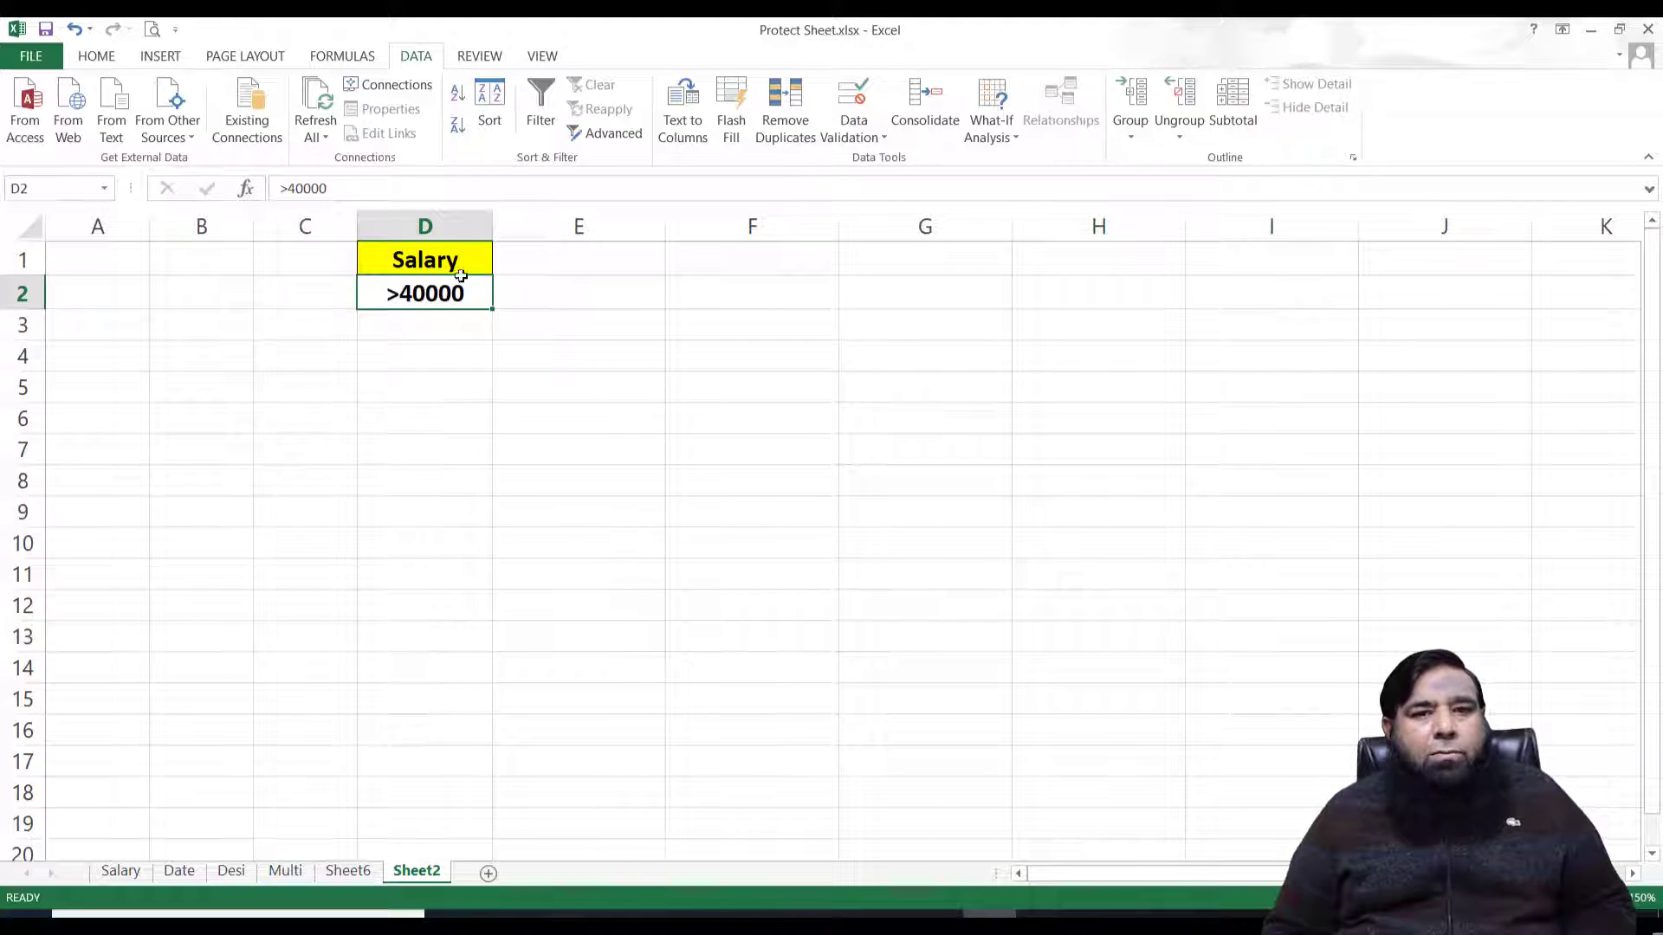
pyautogui.click(610, 134)
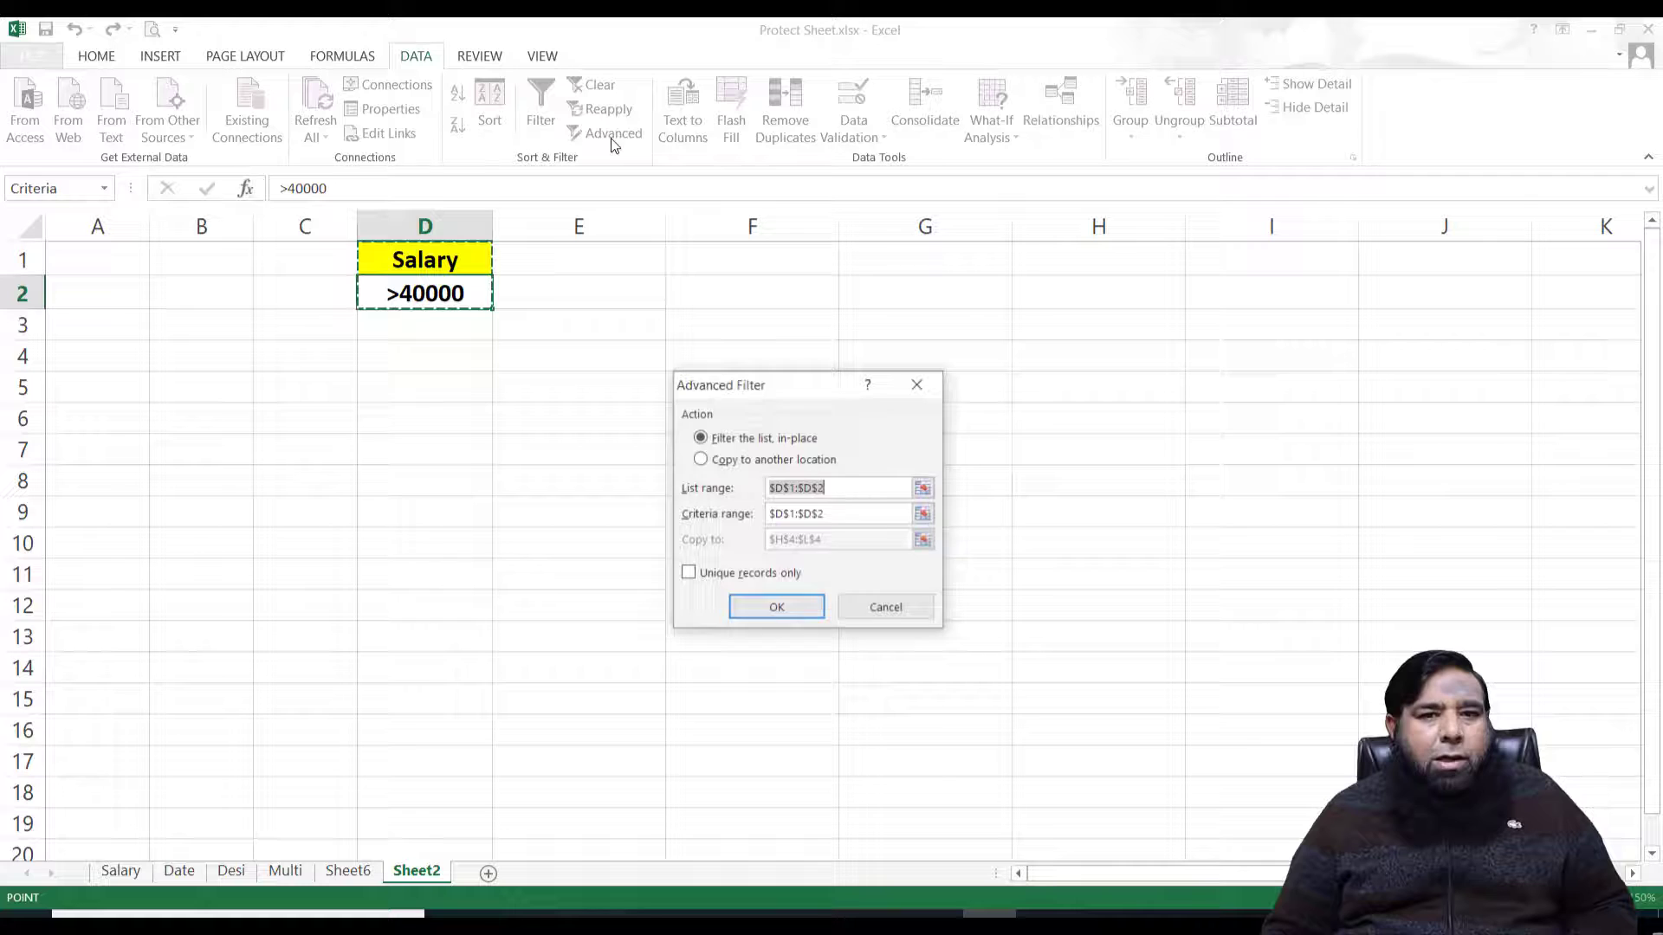
pyautogui.click(833, 492)
pyautogui.moveTo(825, 491); pyautogui.dragTo(767, 490)
pyautogui.press('BackSpace')
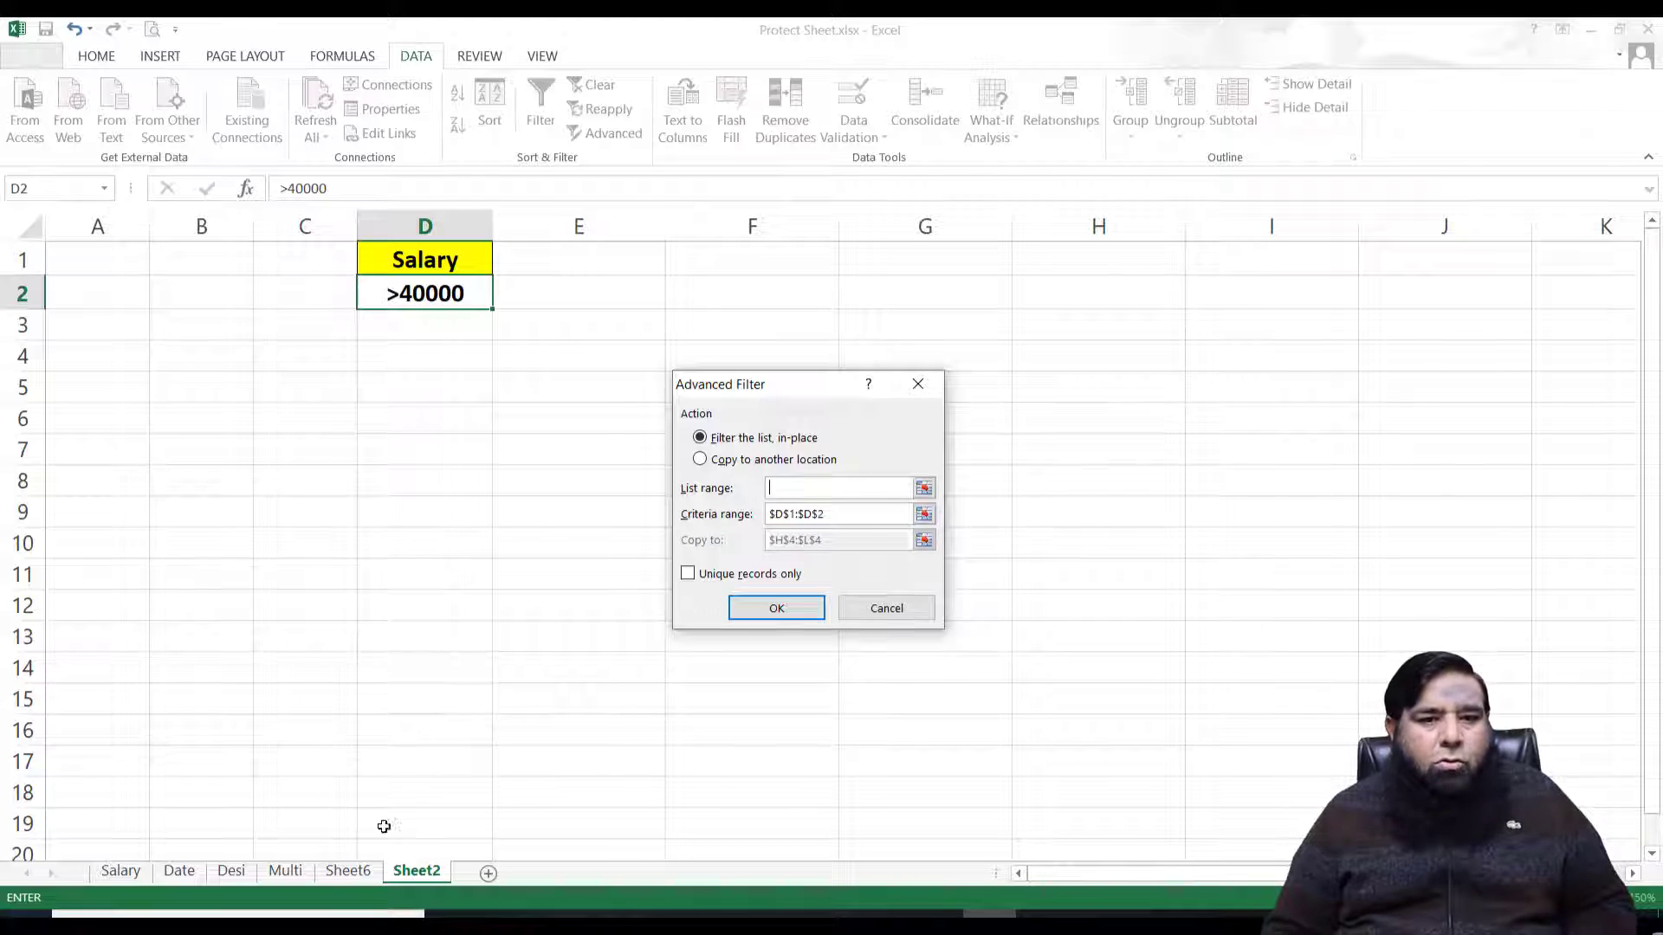
pyautogui.click(285, 871)
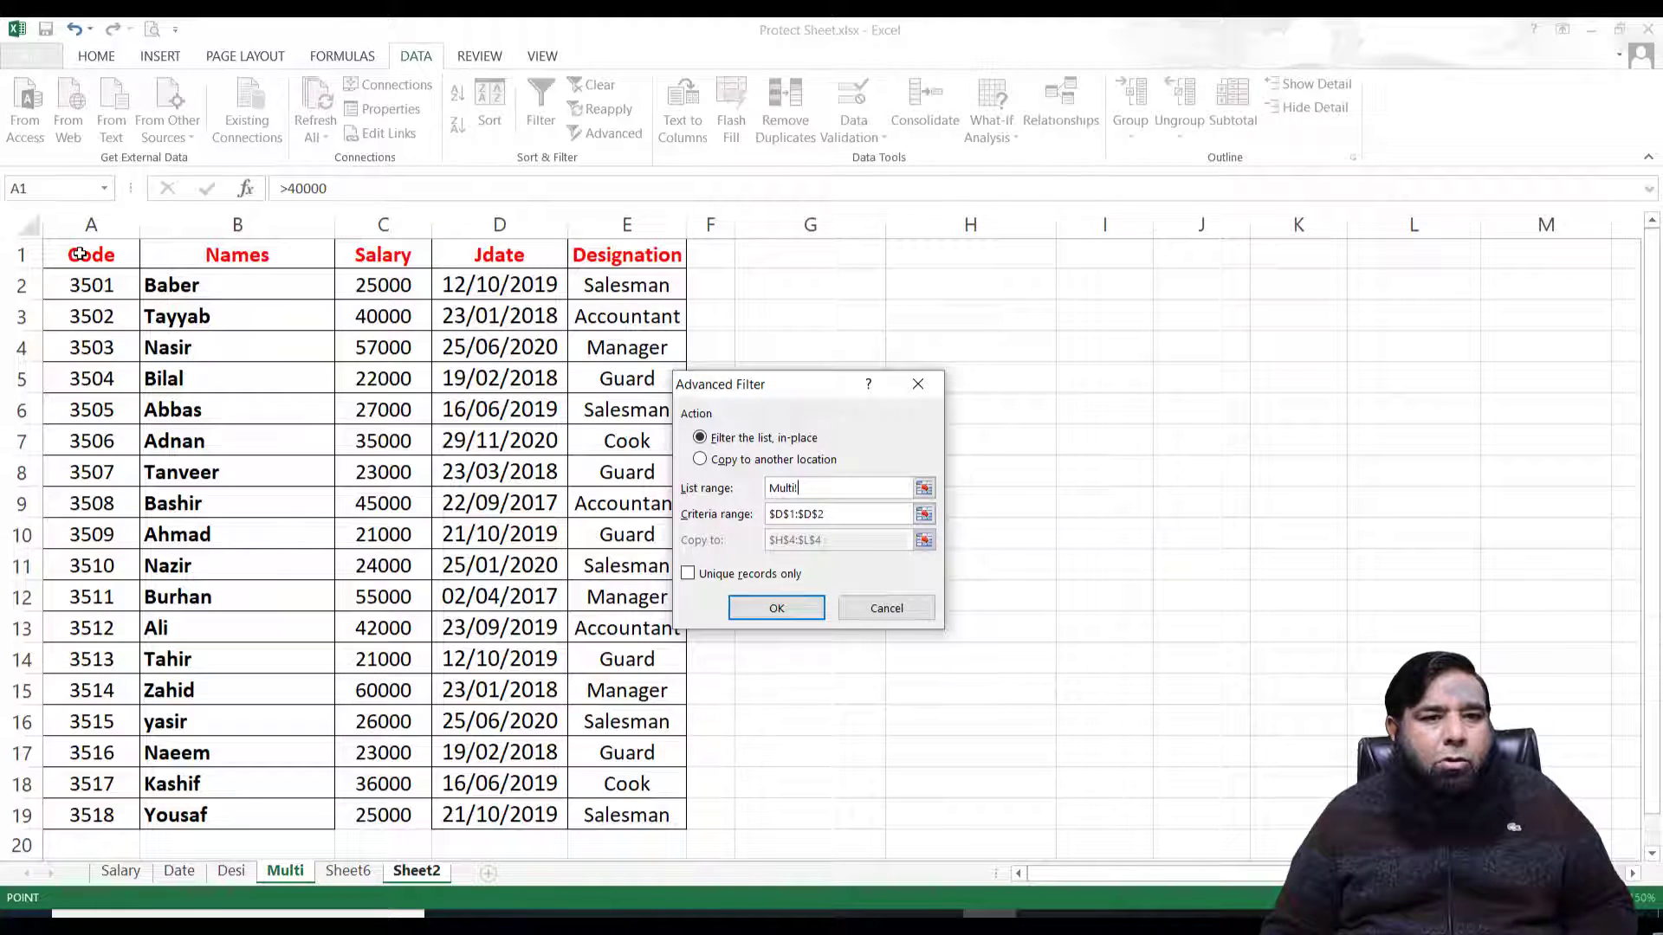
pyautogui.moveTo(80, 254); pyautogui.dragTo(596, 811)
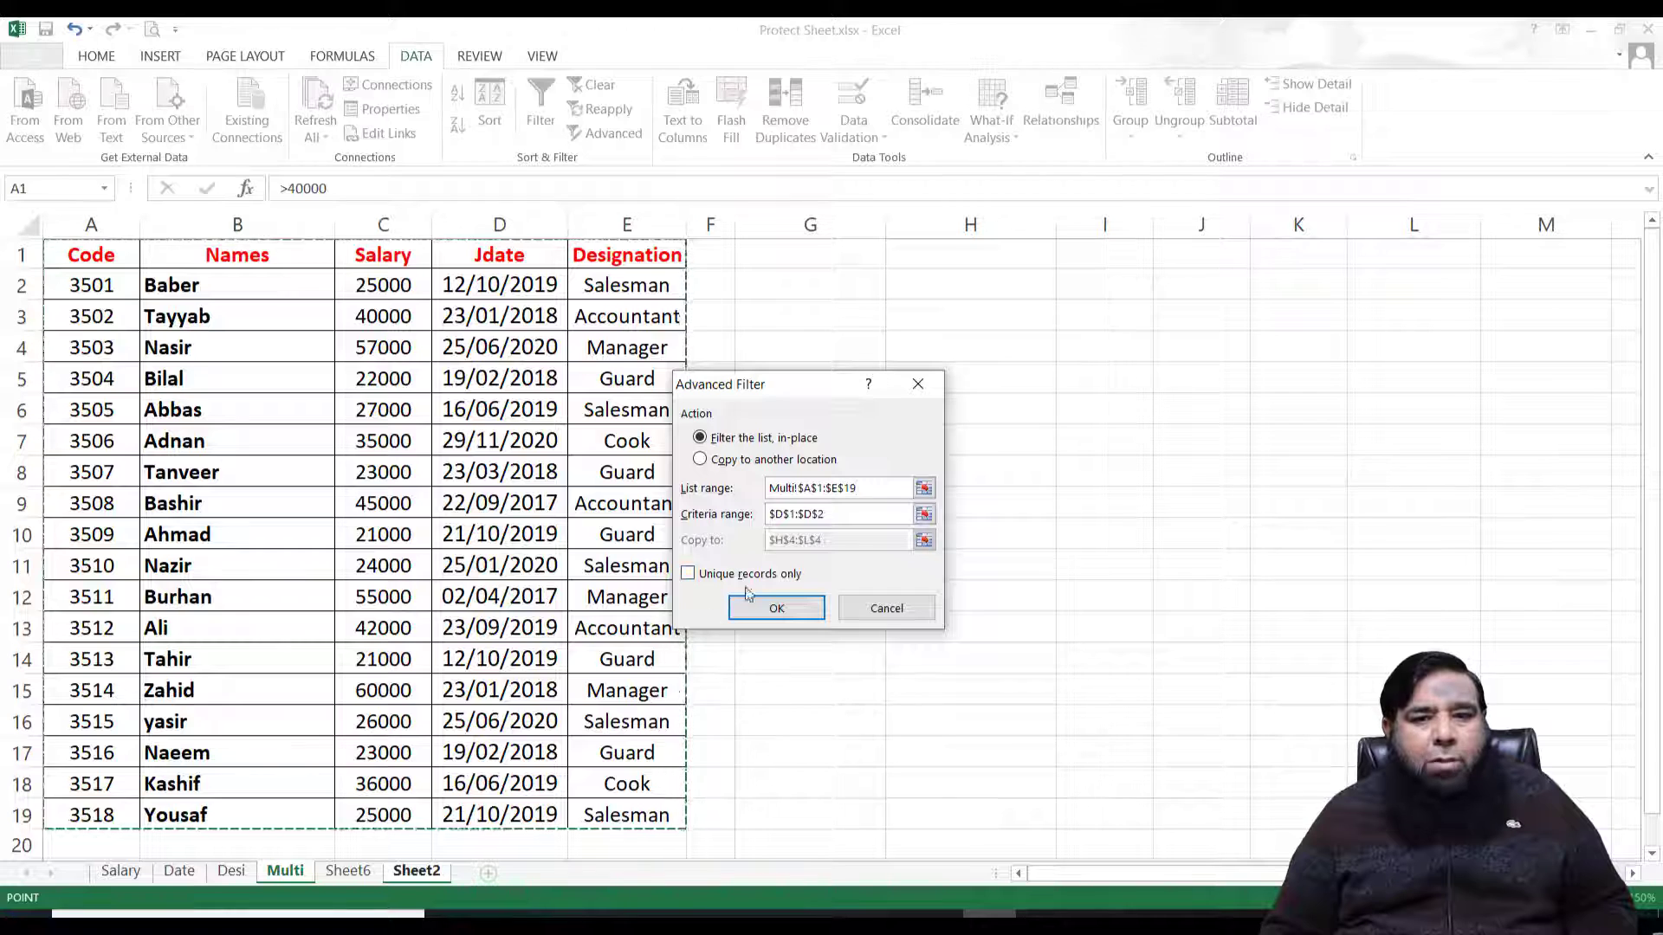
pyautogui.click(840, 517)
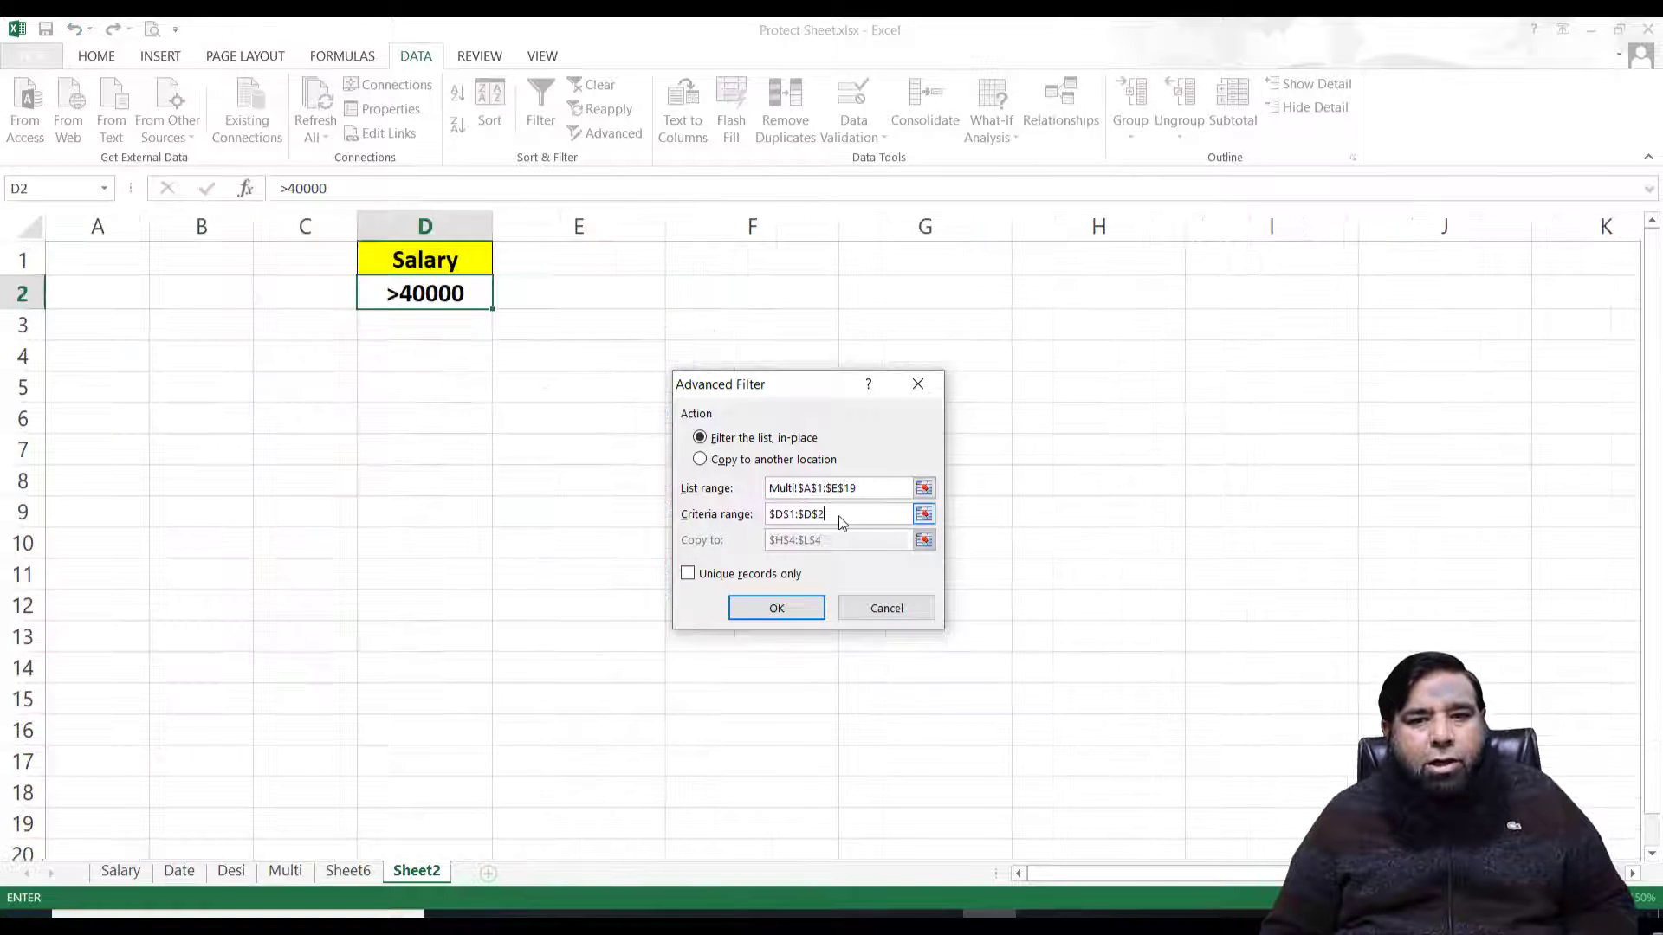
pyautogui.moveTo(840, 517); pyautogui.dragTo(749, 518)
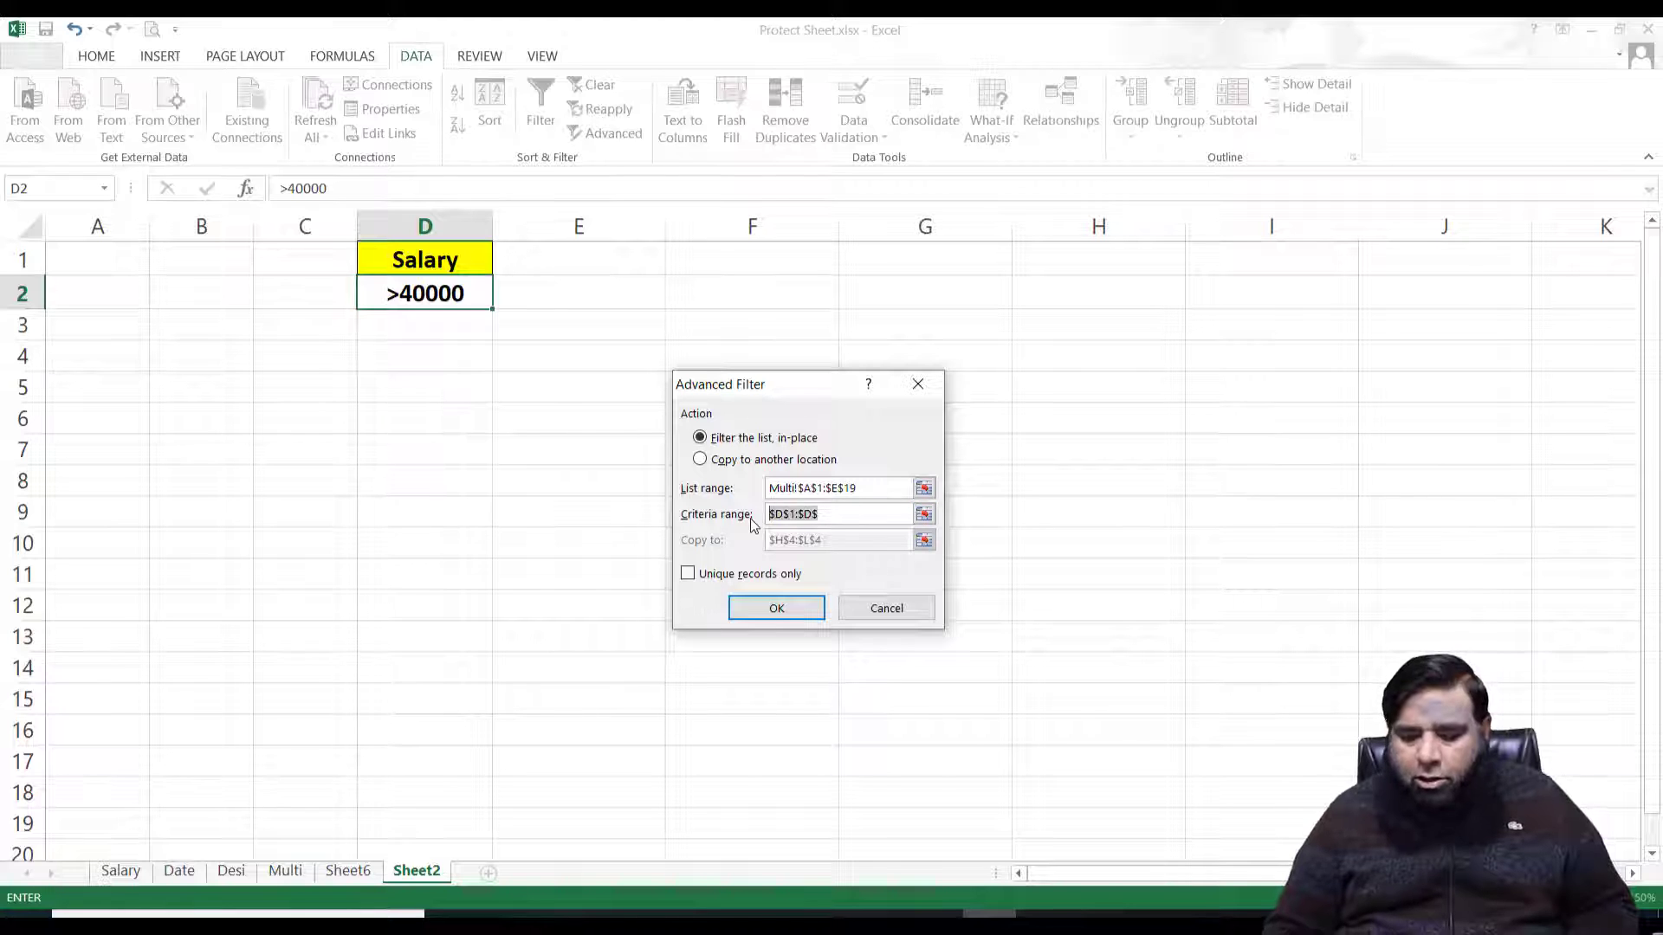
pyautogui.moveTo(451, 258); pyautogui.dragTo(445, 282)
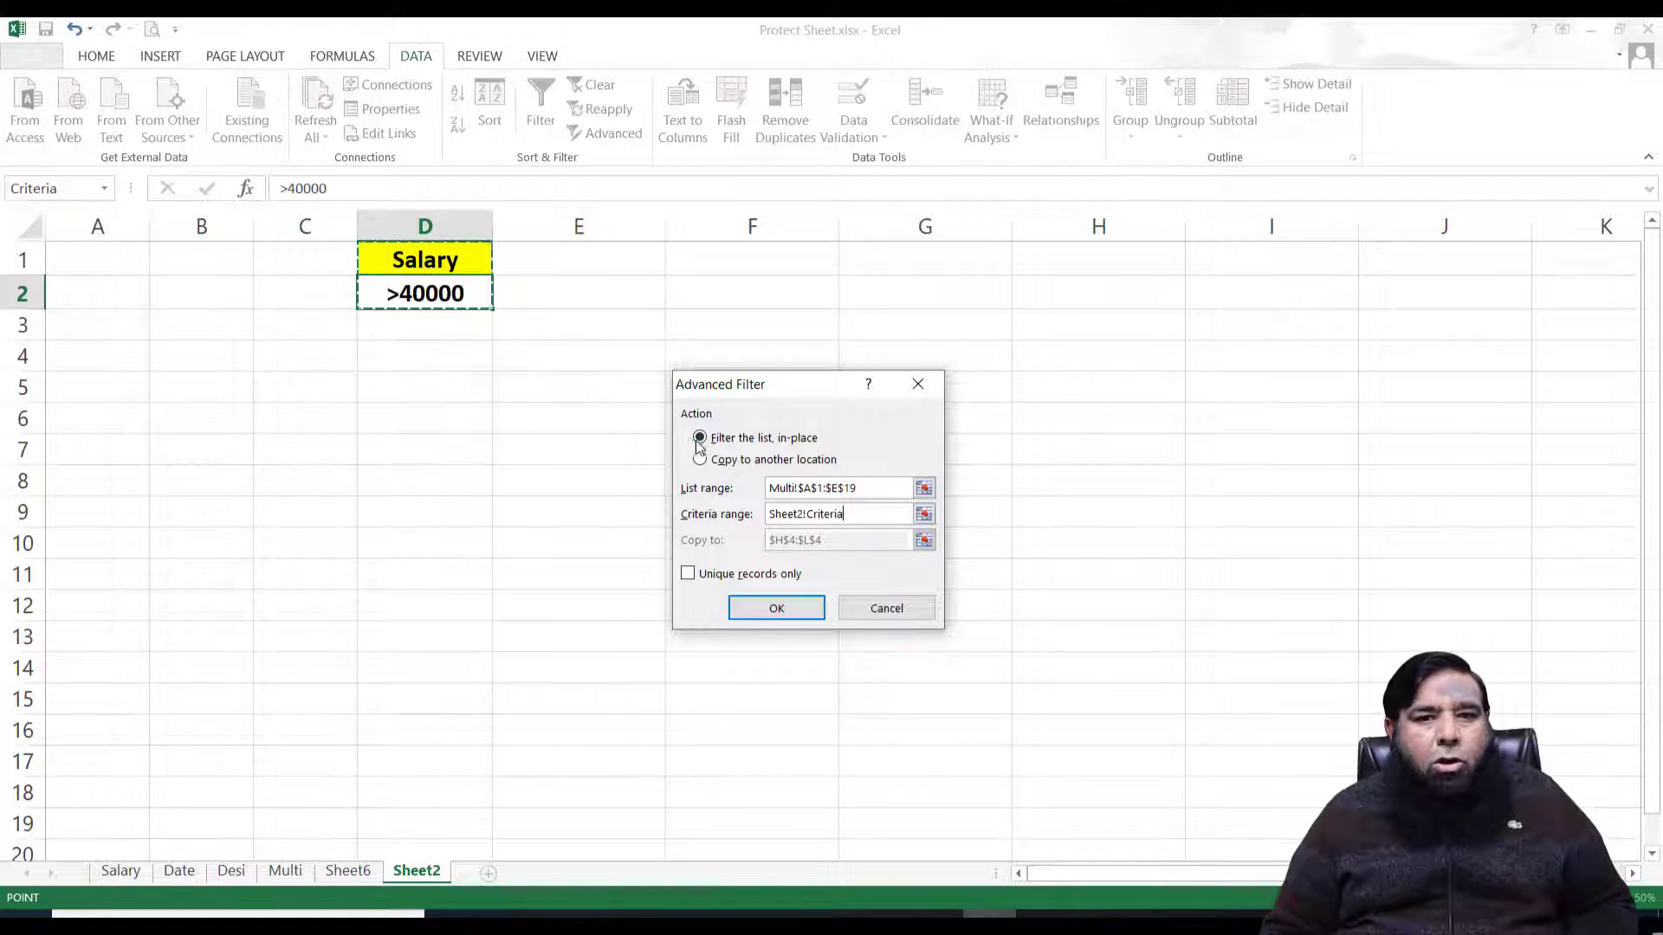
# Step: Run the Advanced Filter with its results copied to another location at D4 of Sheet2
pyautogui.click(701, 460)
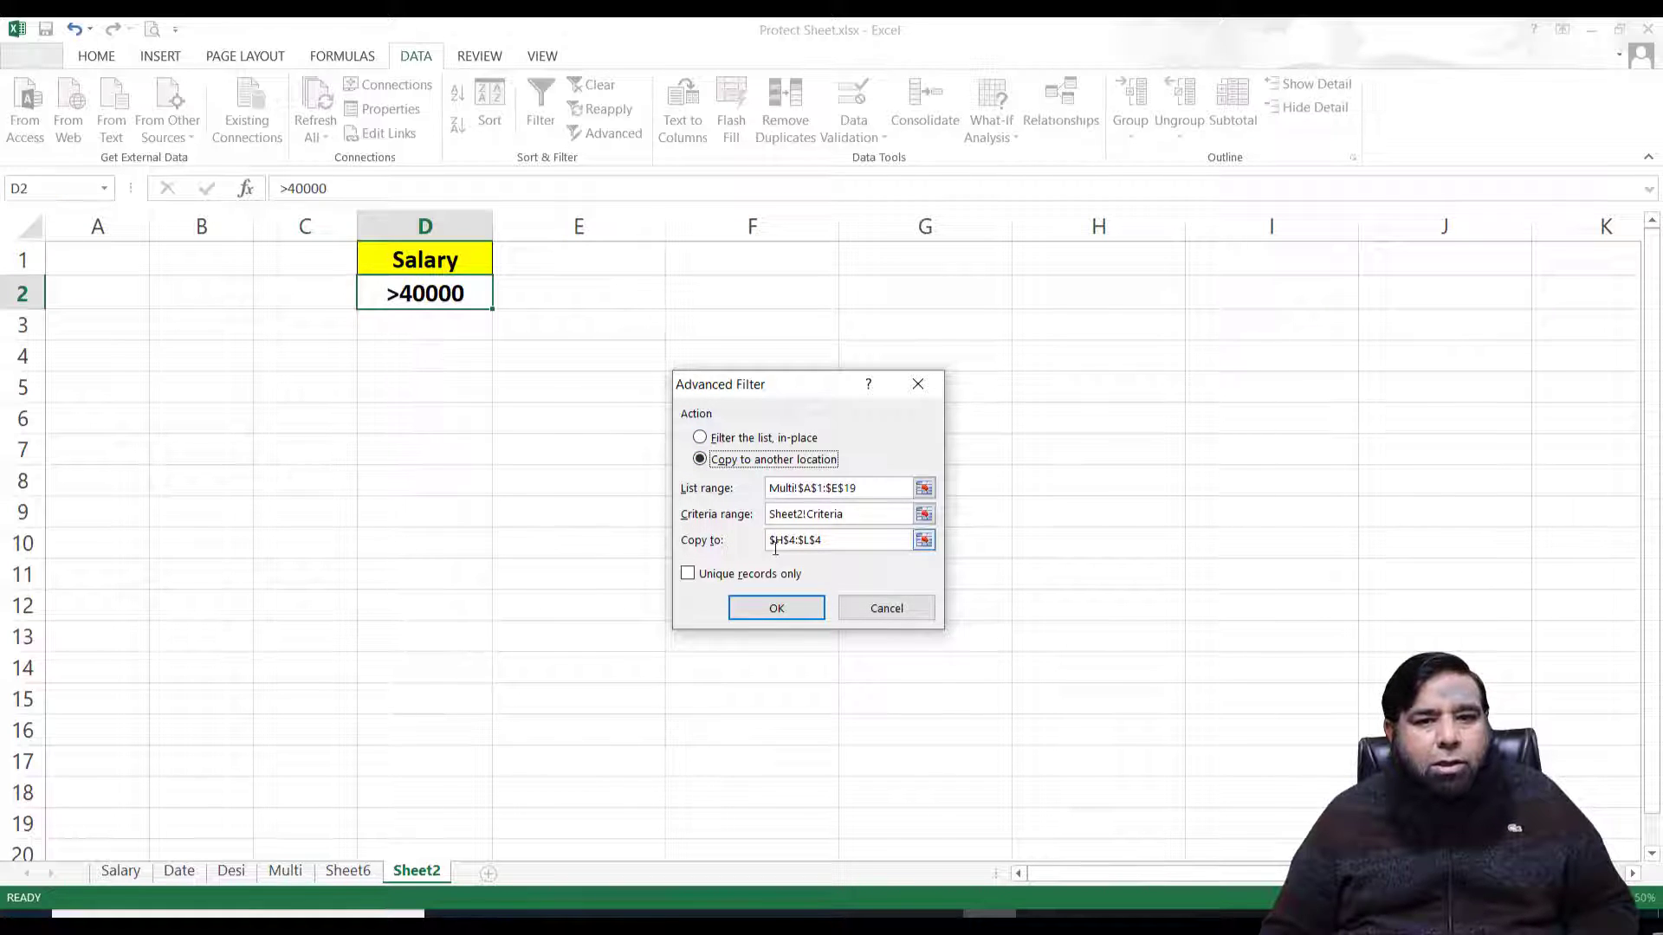
pyautogui.moveTo(840, 539); pyautogui.dragTo(770, 540)
pyautogui.press('BackSpace')
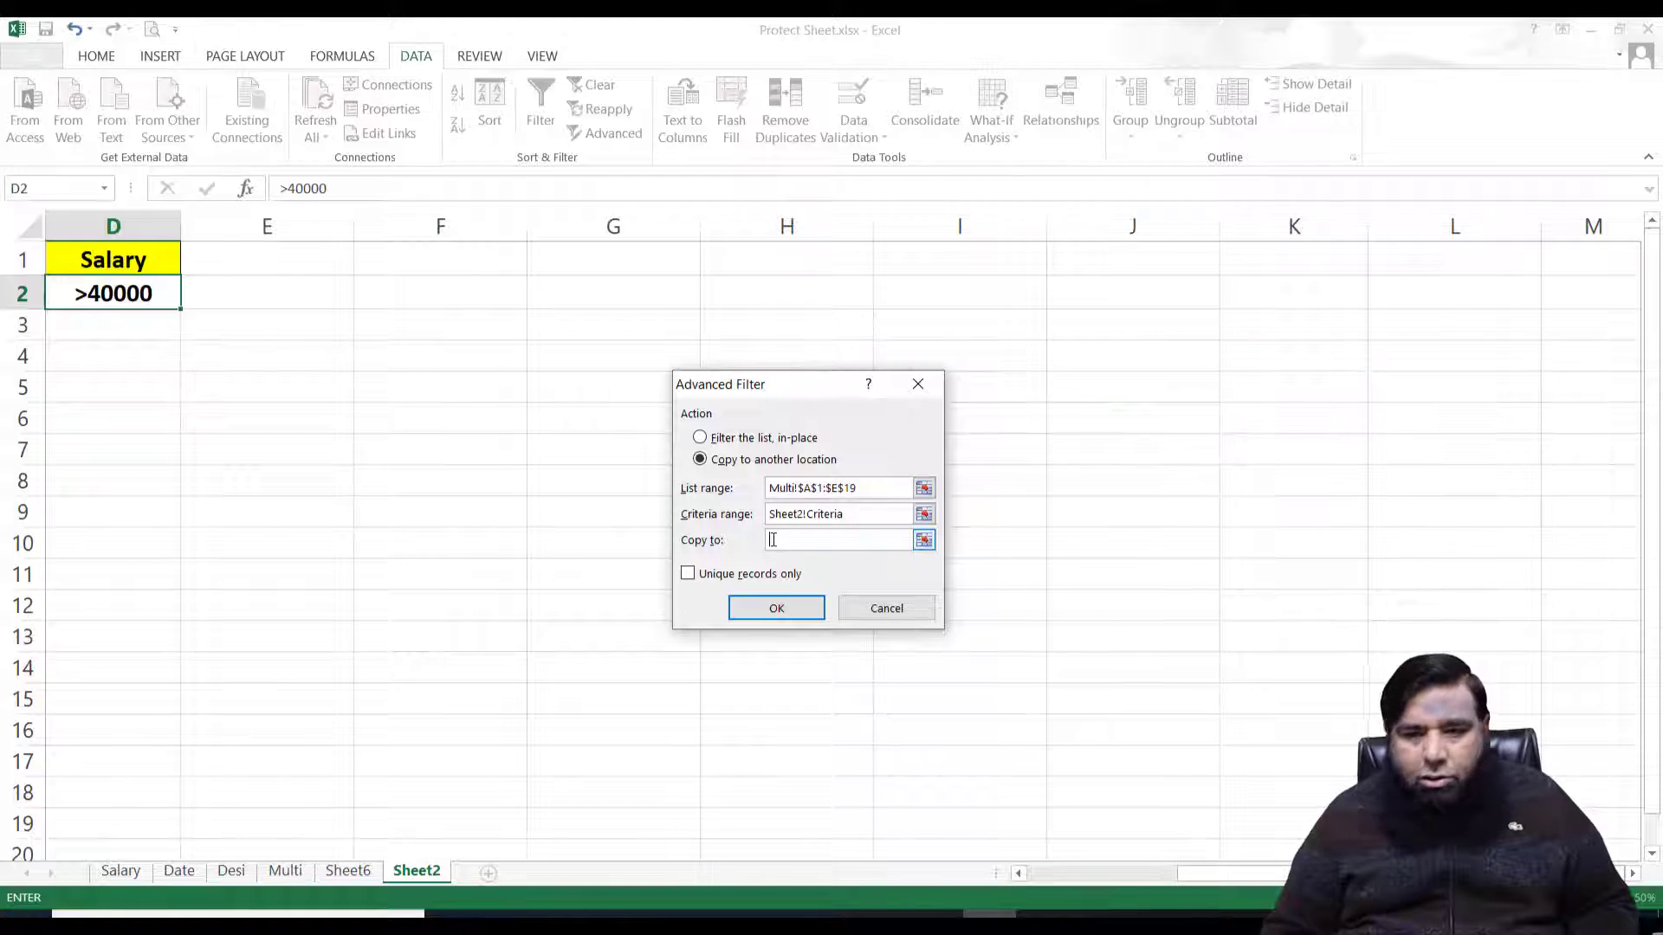
pyautogui.click(111, 359)
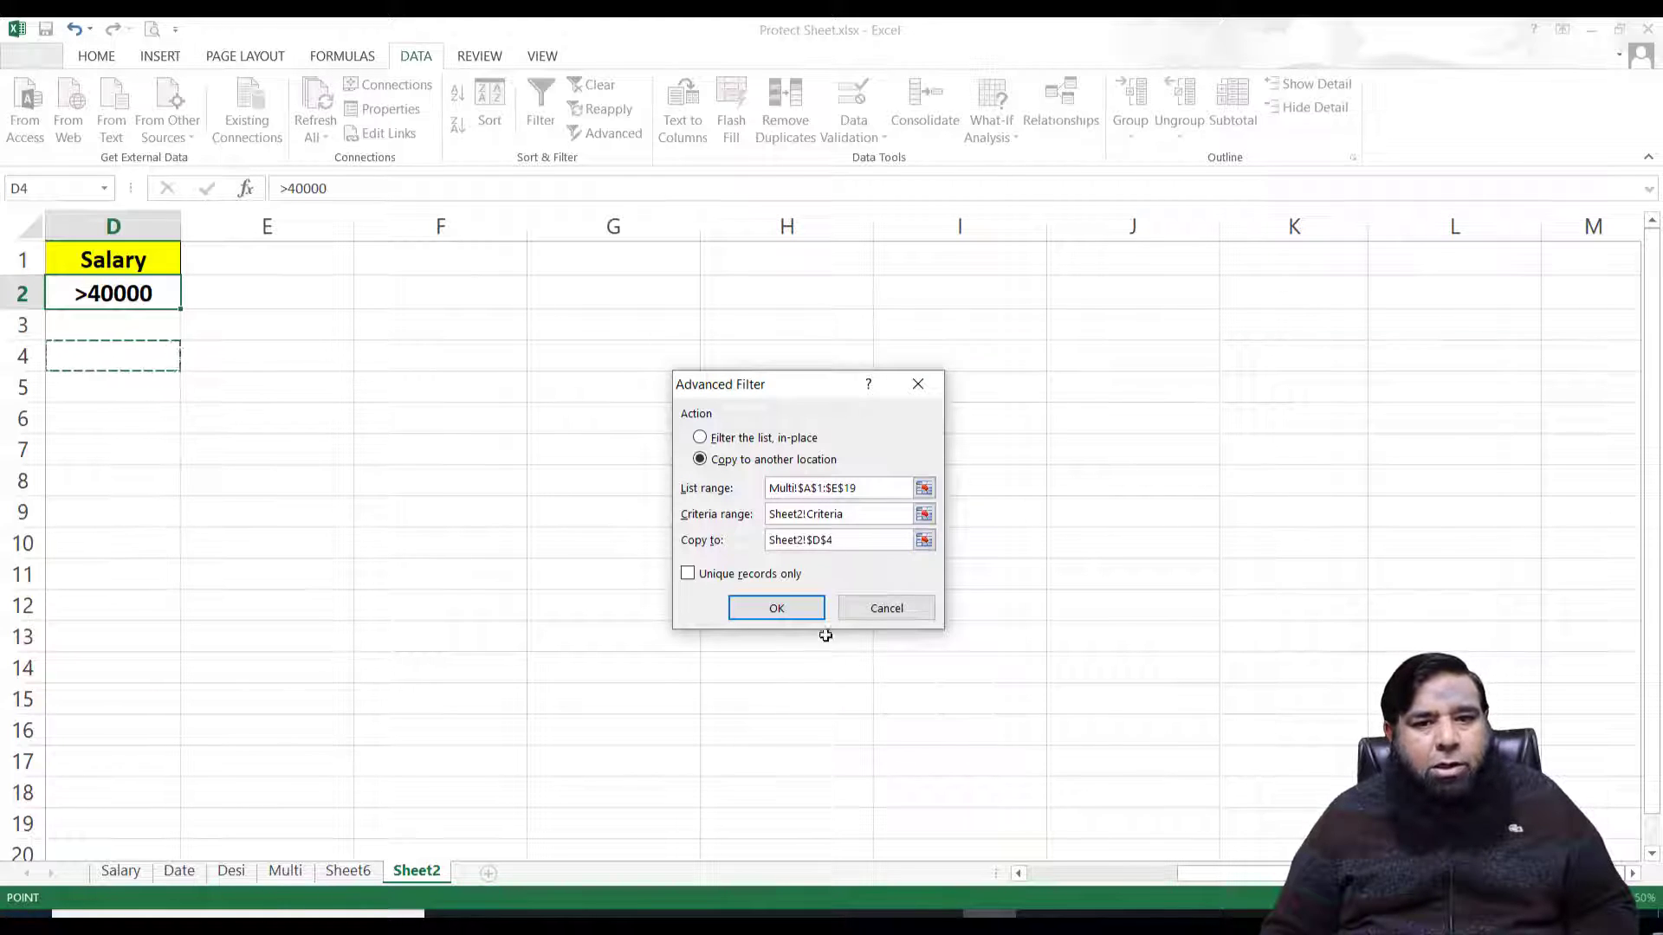
pyautogui.click(797, 610)
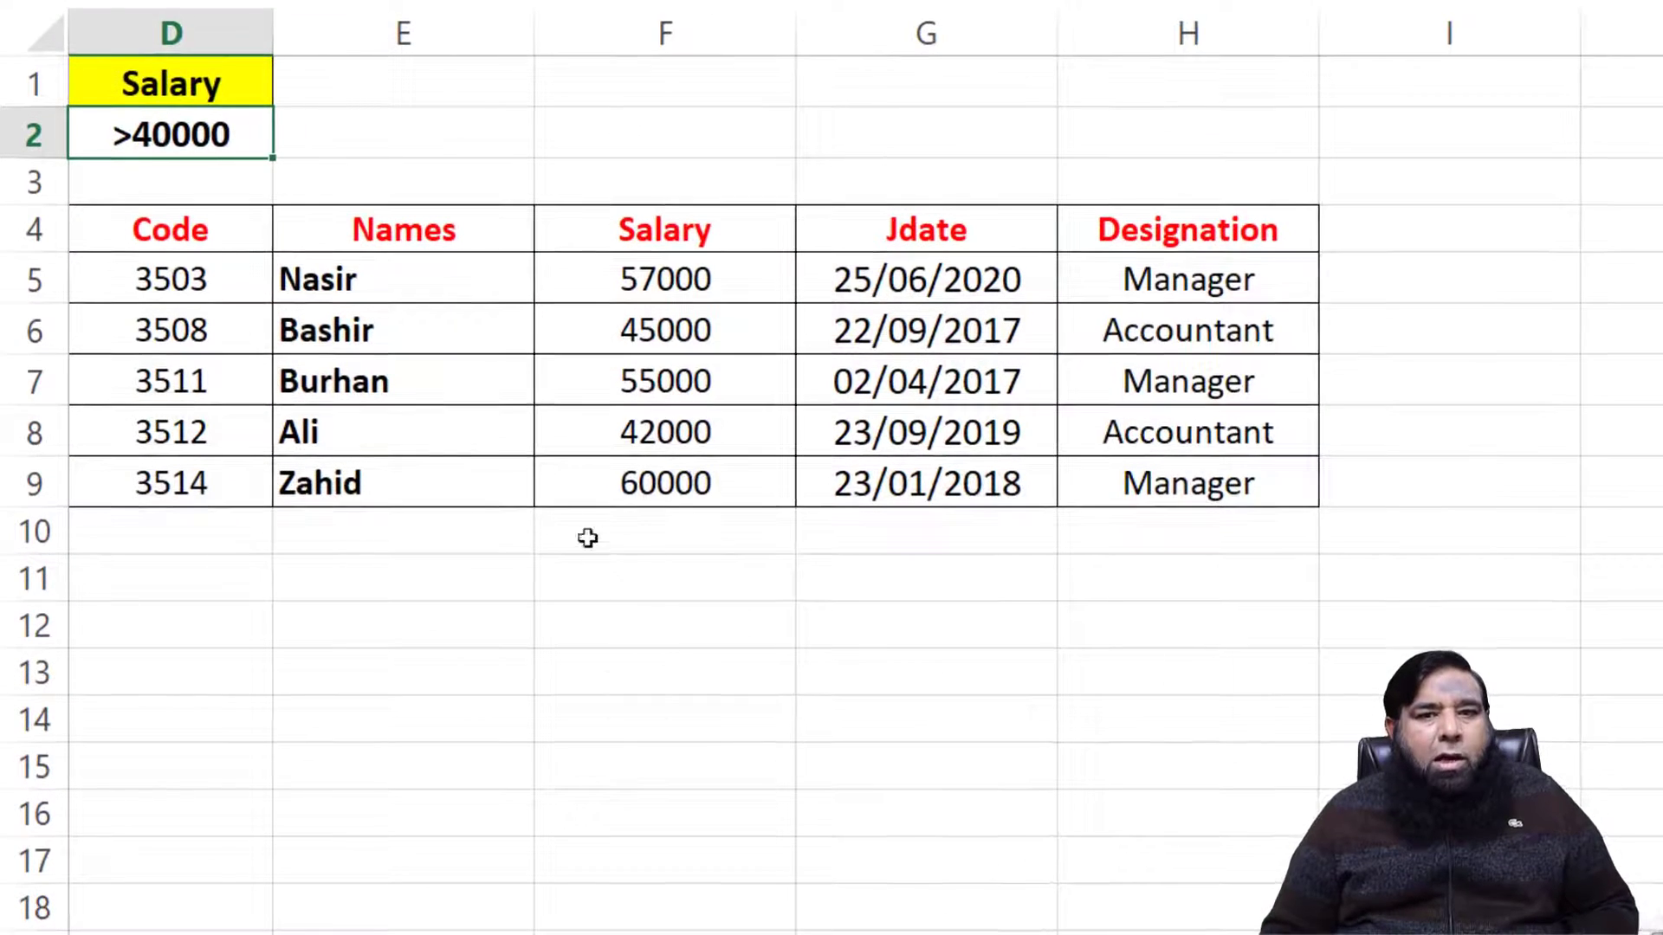